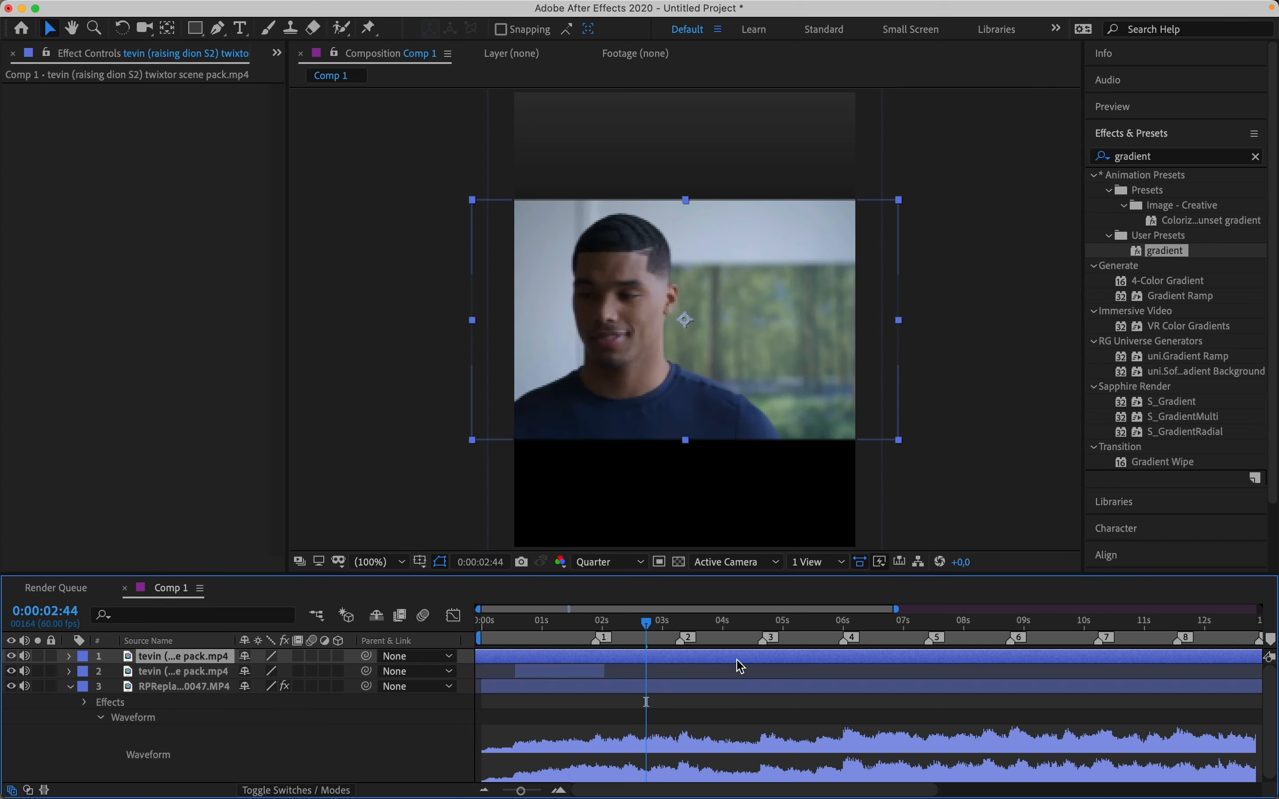
Step: Split the top scene-pack footage layer at 0:00:02:44 and delete the segment before the cut
key(super+shift+d)
click(634, 669)
key(Delete)
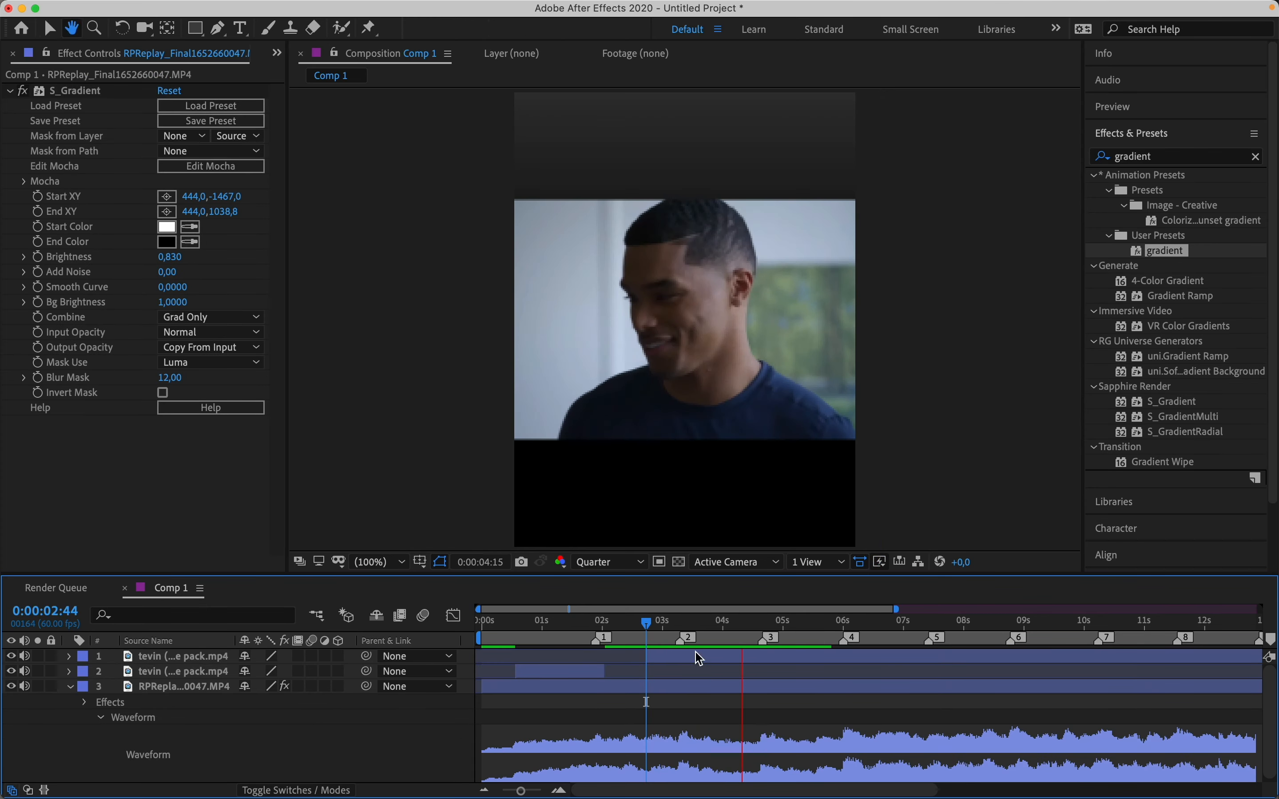
Step: Slide the remaining footage to reach the basketball shot, split it at 0:00:04:12 and delete the part before the cut
click(702, 638)
key(space)
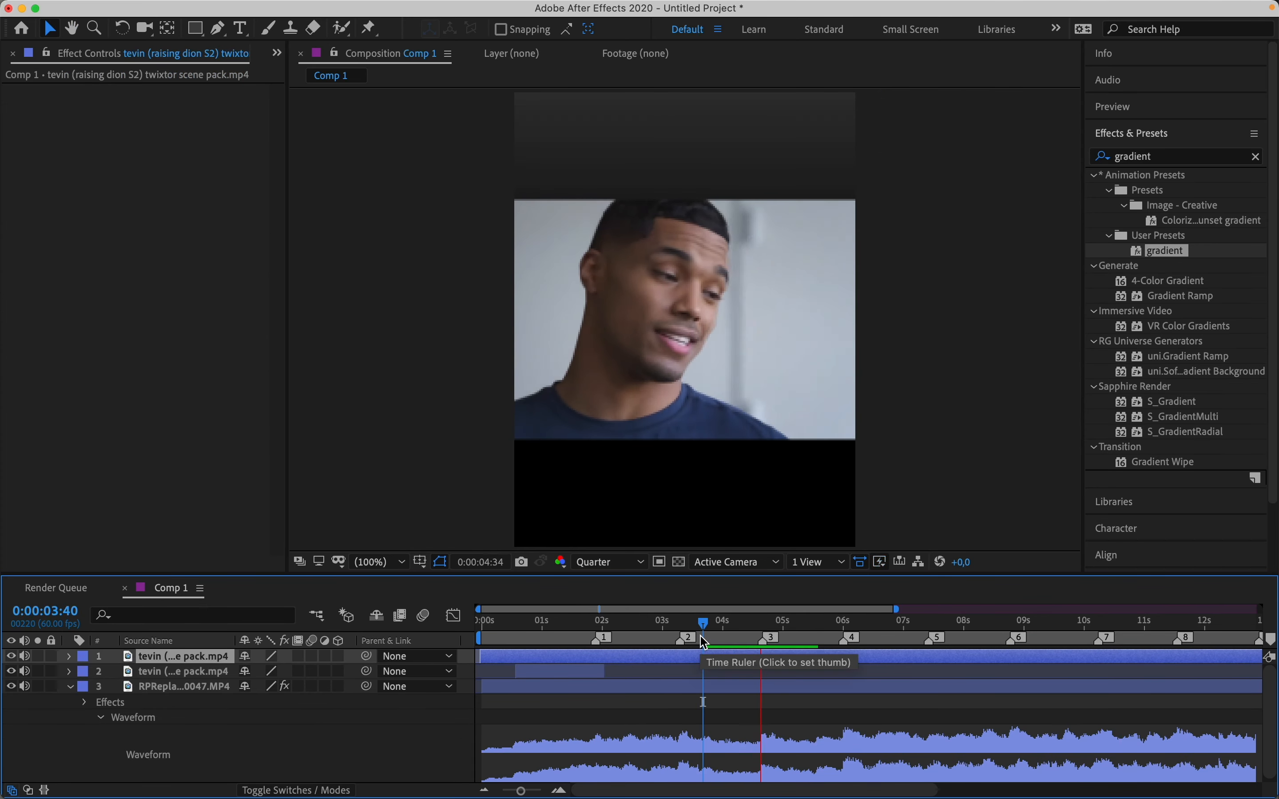
key(space)
drag(705, 622, 617, 659)
drag(729, 665, 701, 631)
key(space)
key(space)
key(super+shift+d)
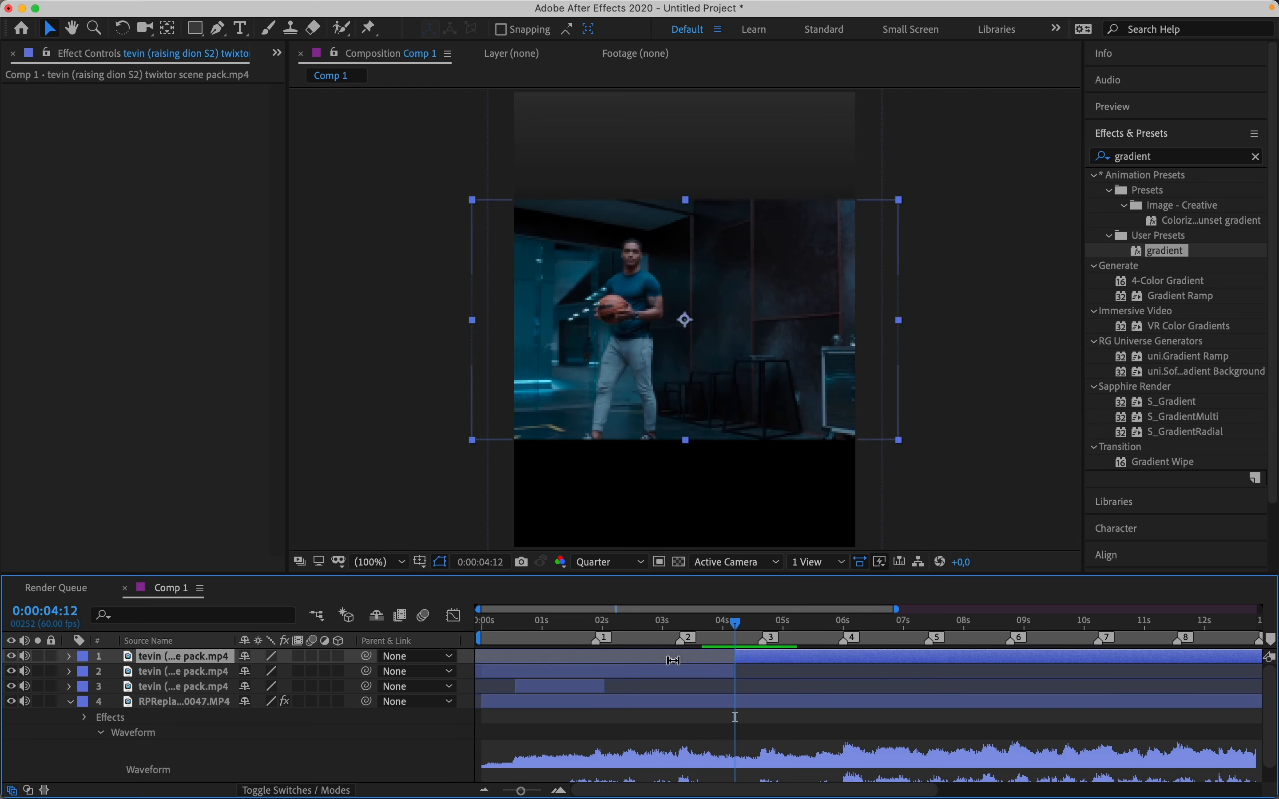
click(673, 669)
key(Delete)
Step: Split the basketball shot off at 0:00:05:37 and place it right after the first clip, sliding the remaining footage earlier
key(space)
click(777, 653)
key(super+shift+d)
drag(770, 672, 636, 672)
drag(900, 661, 787, 661)
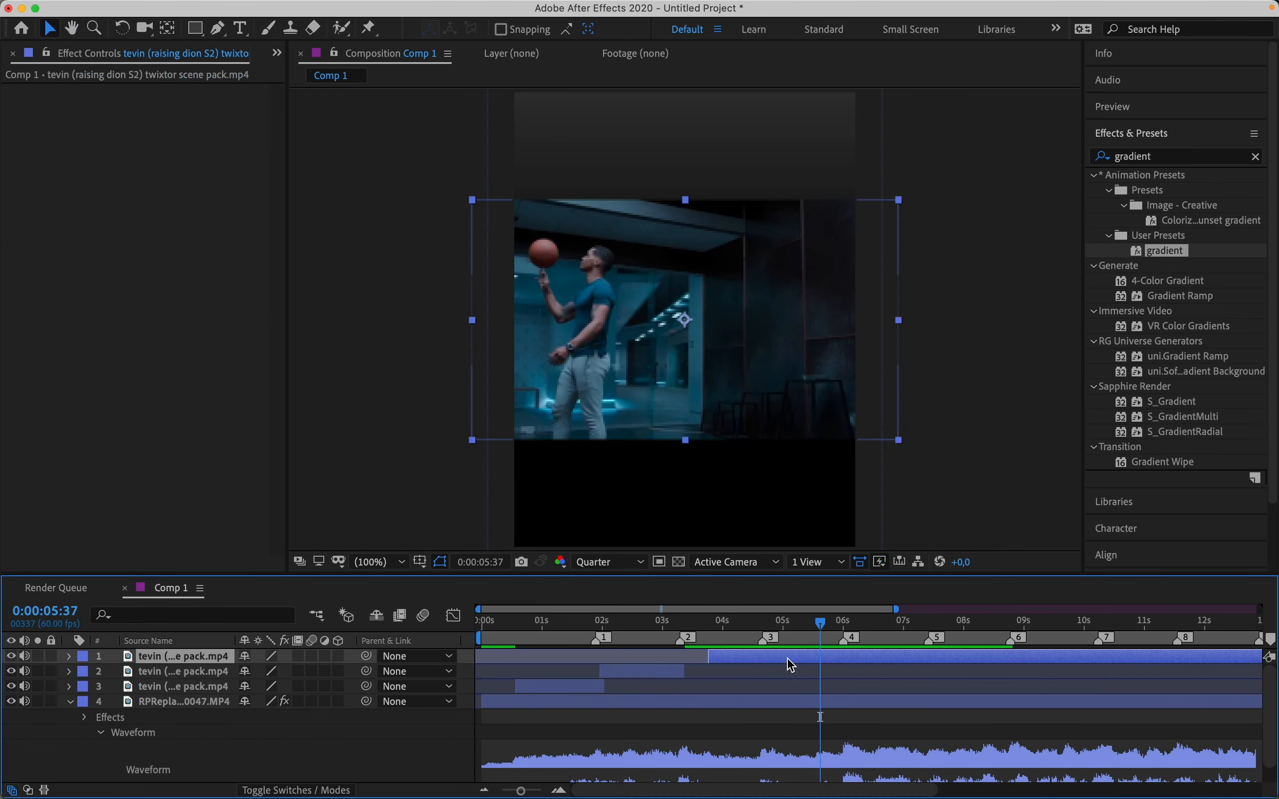
Step: Slide the remaining footage earlier, split it at 0:00:05:37 and delete the leading segment
drag(952, 661, 735, 661)
key(super+shift+d)
click(786, 674)
key(Delete)
key(space)
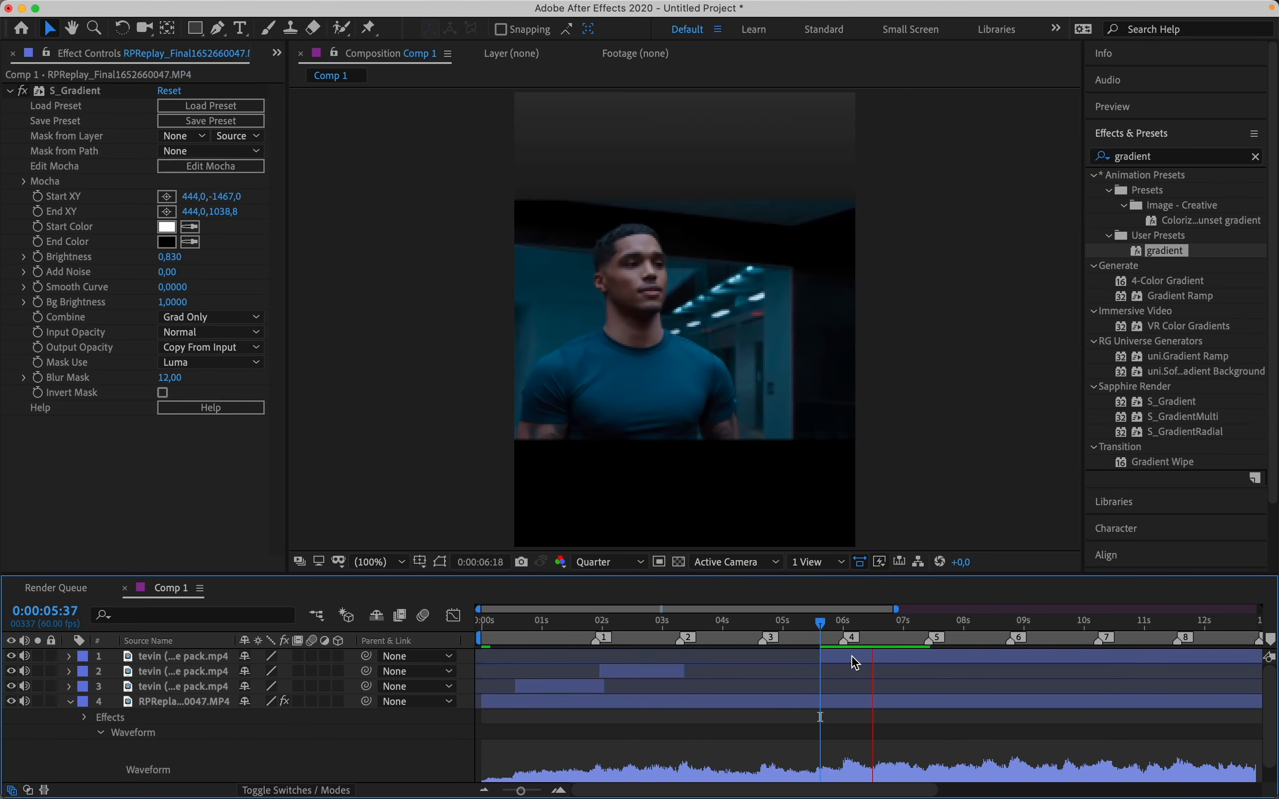
Step: Cut off the current shot at 0:00:07:09 and move it after the second clip, sliding the remaining footage earlier
key(space)
click(906, 656)
key(super+shift+d)
drag(893, 671, 781, 670)
drag(999, 660, 900, 662)
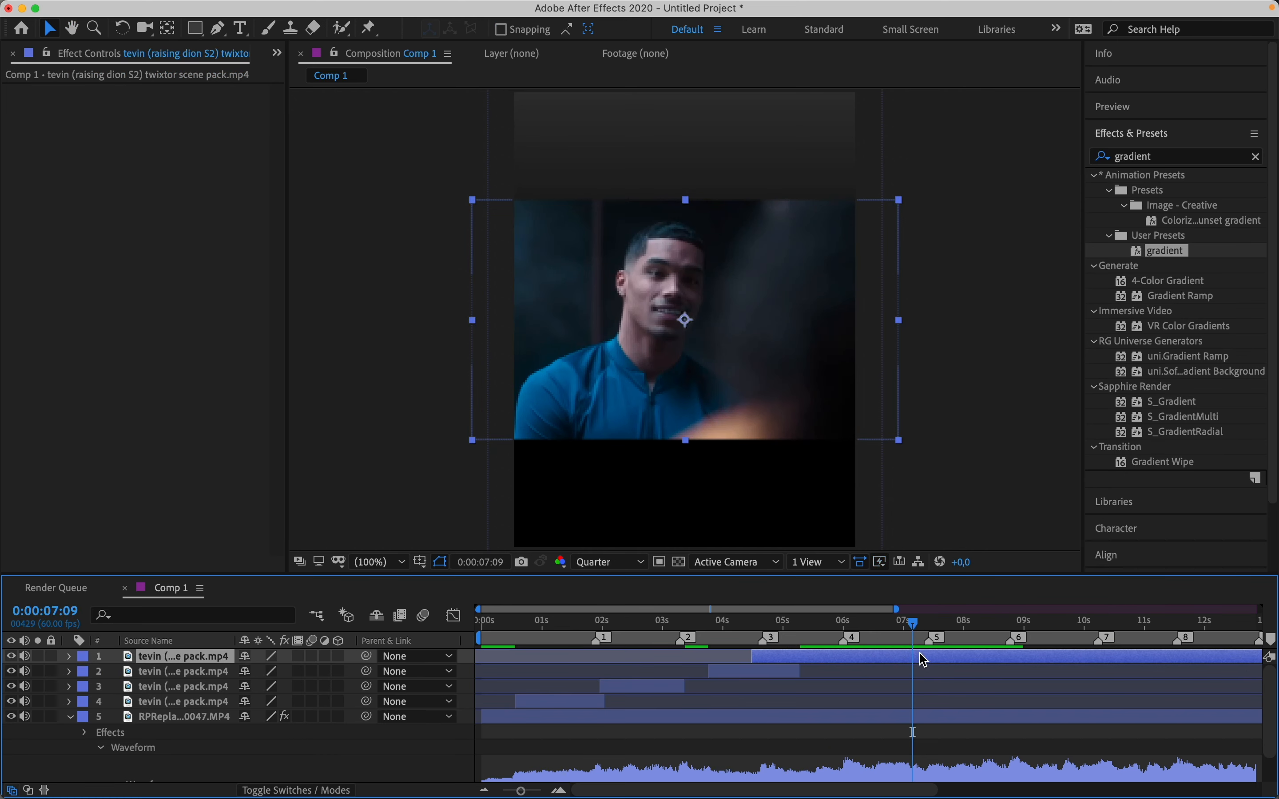
Step: Split the remaining footage at 0:00:07:09 and delete the segment before the cut
key(super+shift+d)
key(space)
key(space)
click(889, 672)
key(Delete)
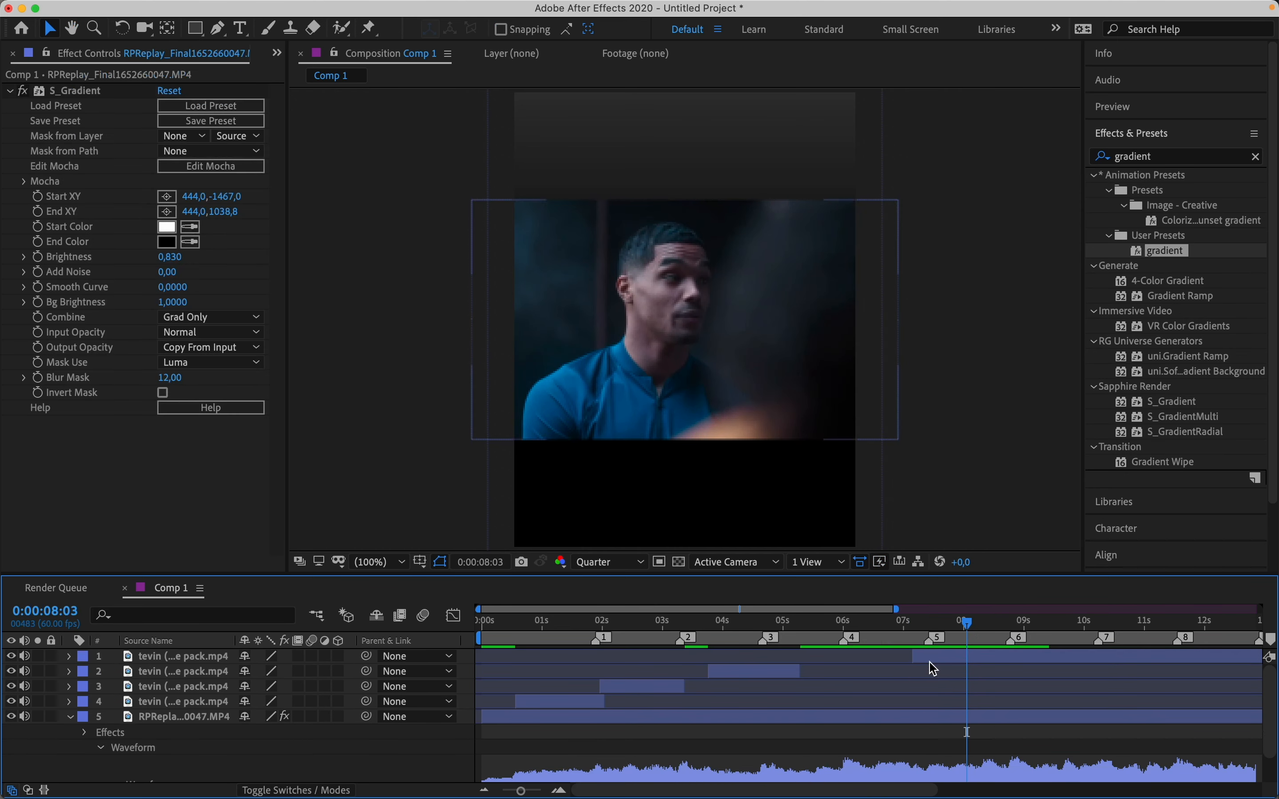
Step: Slide the remaining footage earlier, undo the last edits and split the footage at 0:00:06:25 instead
drag(933, 668, 787, 670)
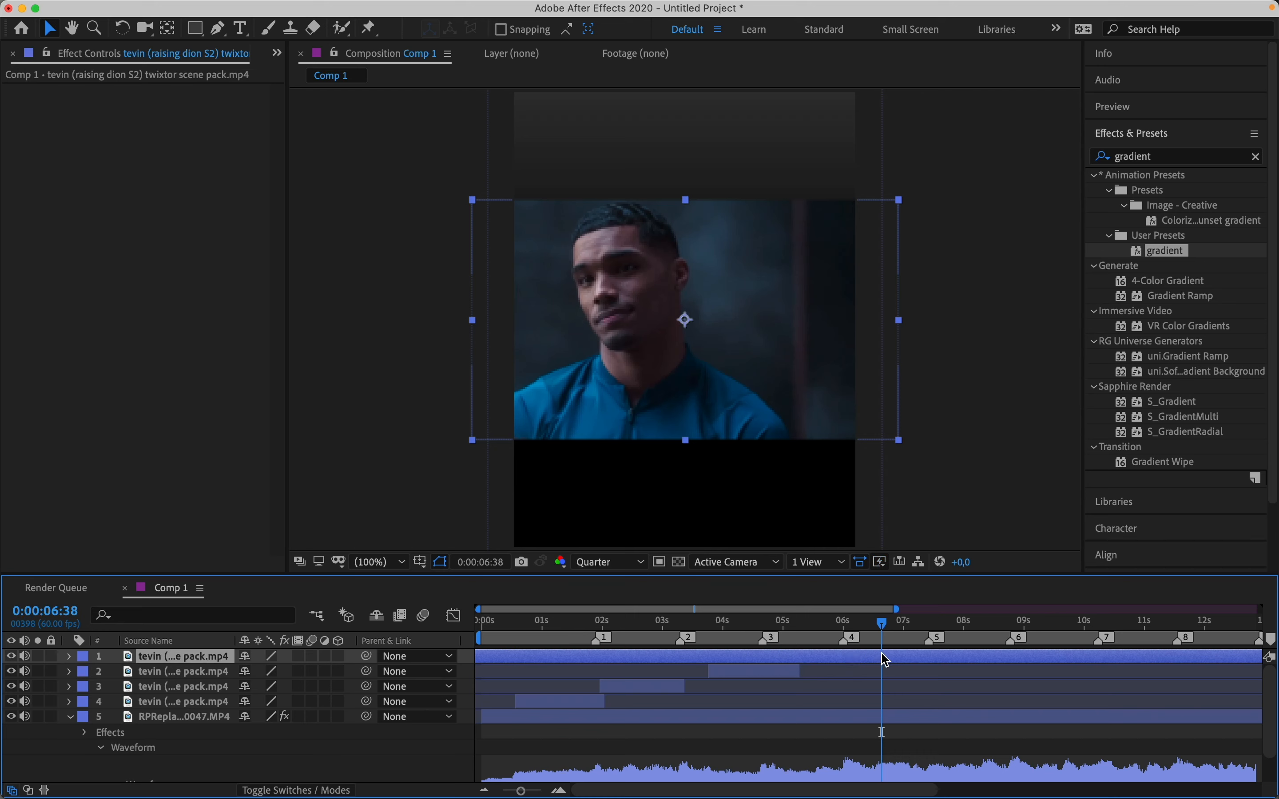
key(super+z)
key(super+z)
key(super+z)
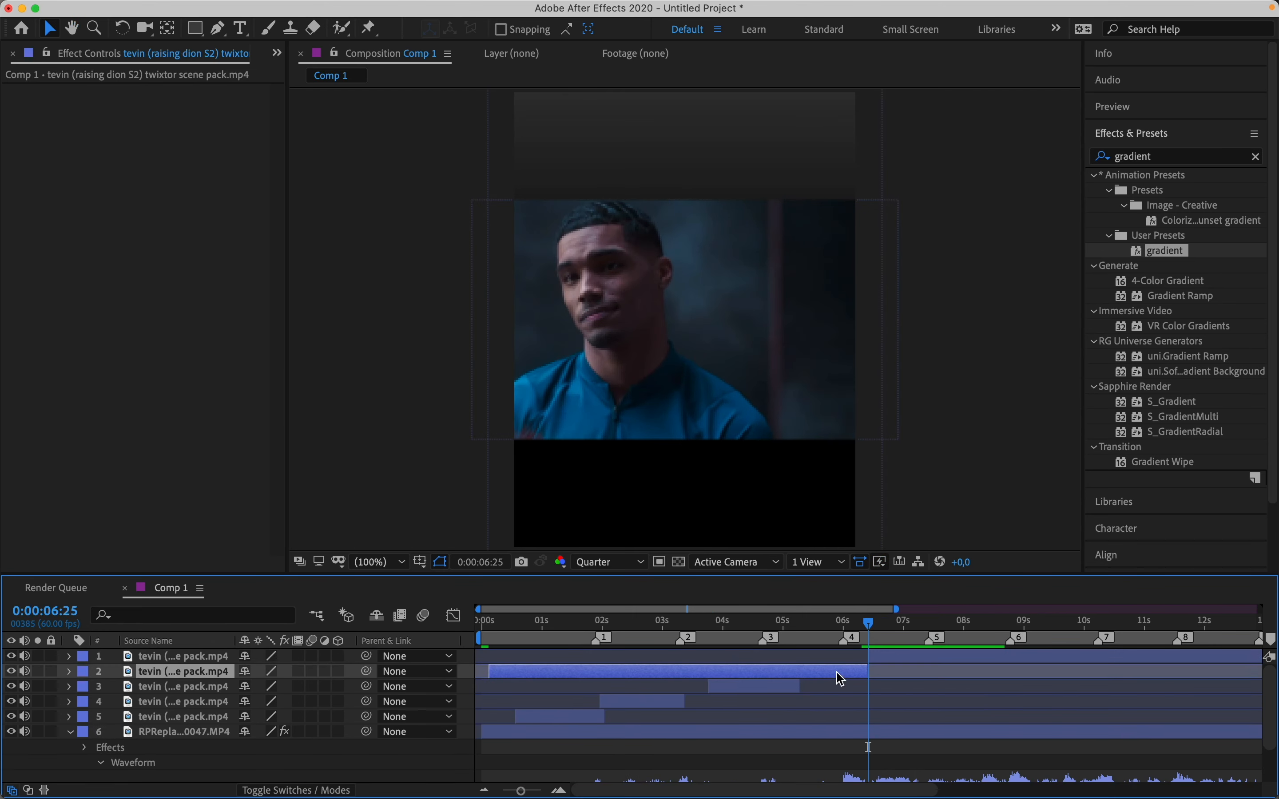
Step: Split off the blue-shirt shot at 0:00:07:57 and move it after the third clip, sliding the remaining footage earlier
click(975, 629)
drag(975, 634, 865, 671)
click(964, 657)
key(super+shift+d)
drag(977, 660, 672, 660)
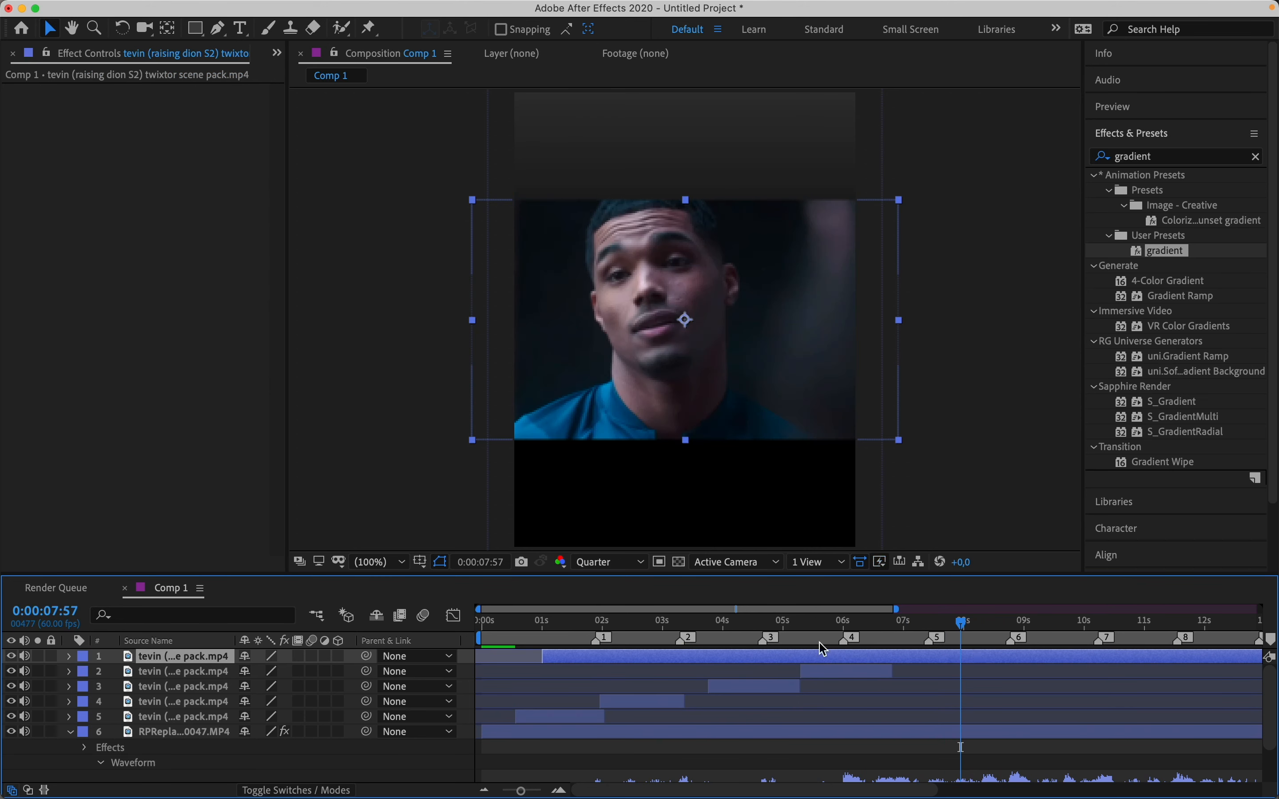
drag(956, 663, 912, 667)
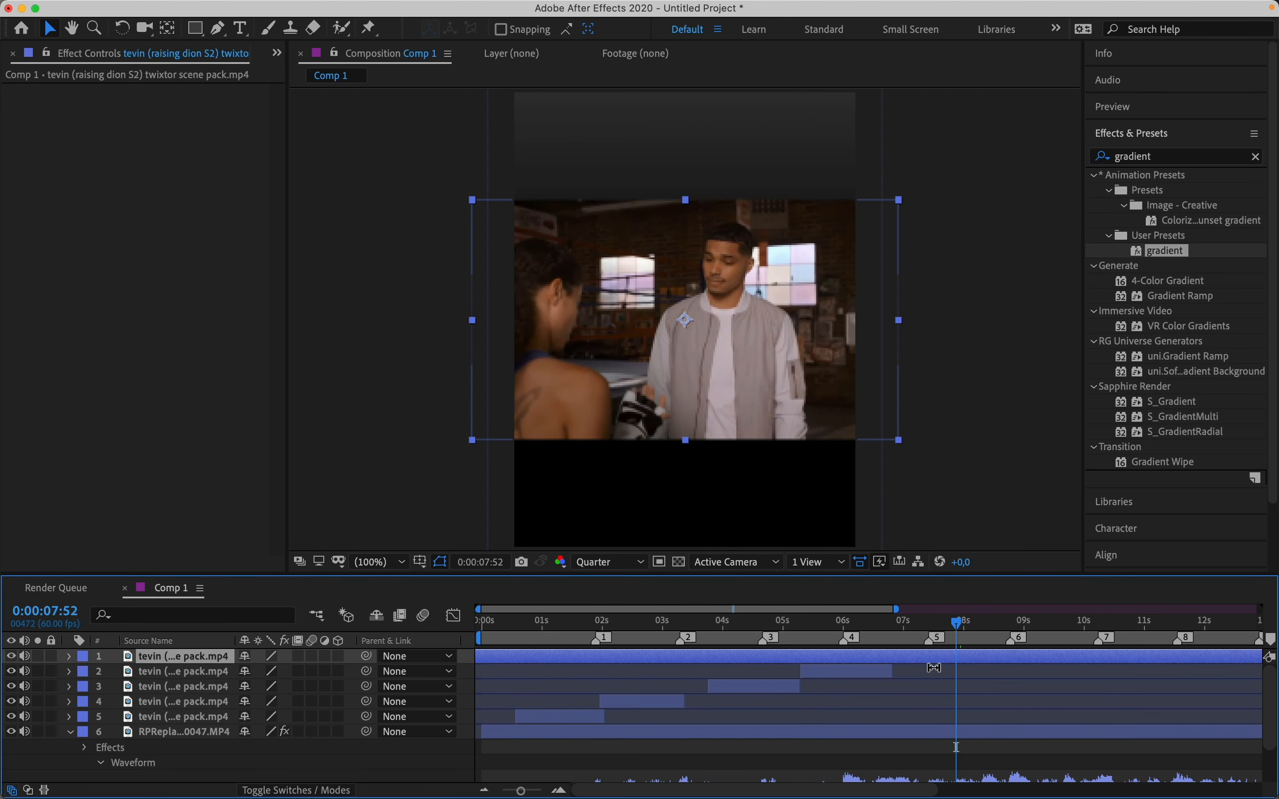
Step: Split the footage in the gym scene at 0:00:07:52 and delete the leading segment
key(super+shift+d)
click(935, 671)
key(Delete)
Step: Split off the gym shot at 0:00:09:34 and move it earlier beside the other clips, sliding the remaining footage earlier too
key(space)
key(space)
click(992, 655)
key(super+shift+d)
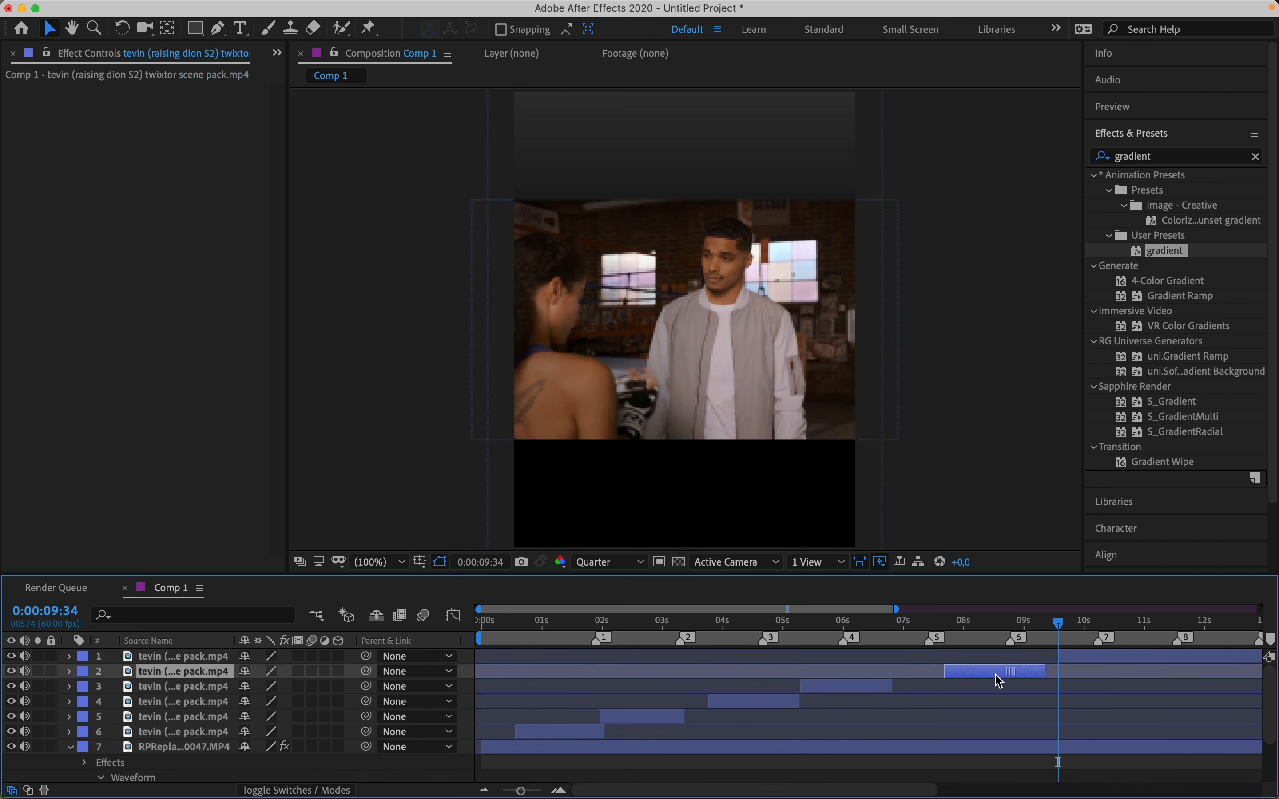
drag(1006, 675, 922, 674)
drag(1210, 657, 1089, 655)
drag(1055, 622, 1025, 623)
Step: Preview the remaining gym footage, split it where the usable shot begins and delete the segment before the cut
key(space)
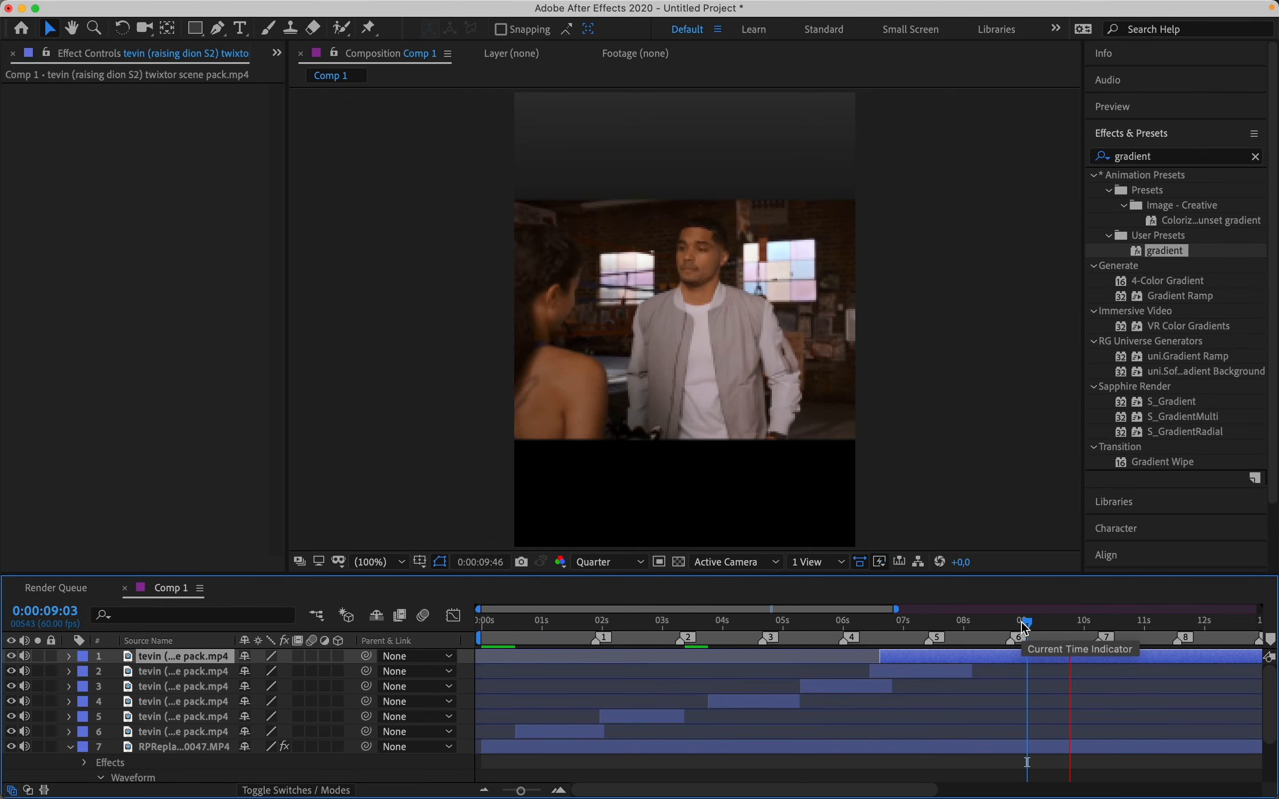
key(space)
key(super+shift+d)
click(1053, 671)
key(Delete)
Step: Split the gym footage at 0:00:11:35 and delete the earlier gym clip on layer 3
key(space)
key(super+shift+d)
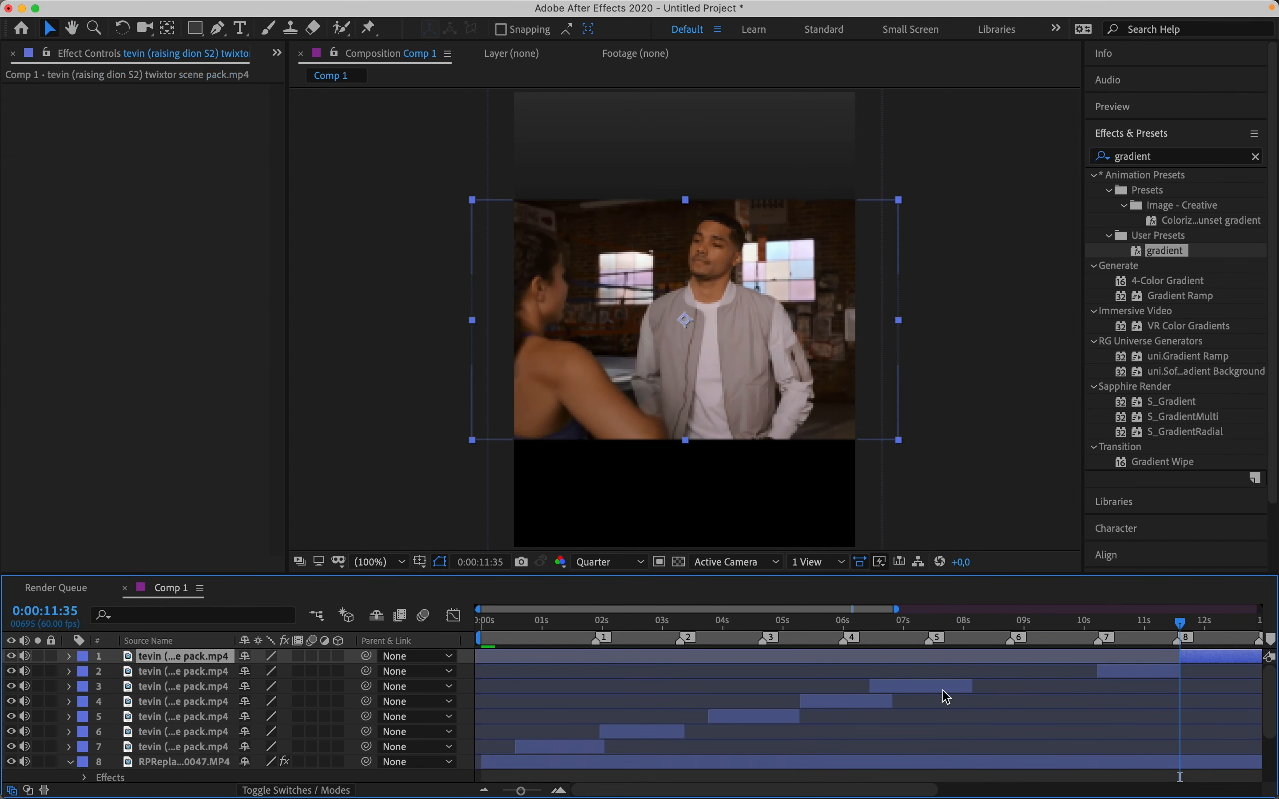
click(940, 689)
key(Delete)
Step: Move the newly cut gym clip on layer 2 earlier to start at about 6 seconds
drag(1135, 673, 884, 673)
key(comma)
click(369, 561)
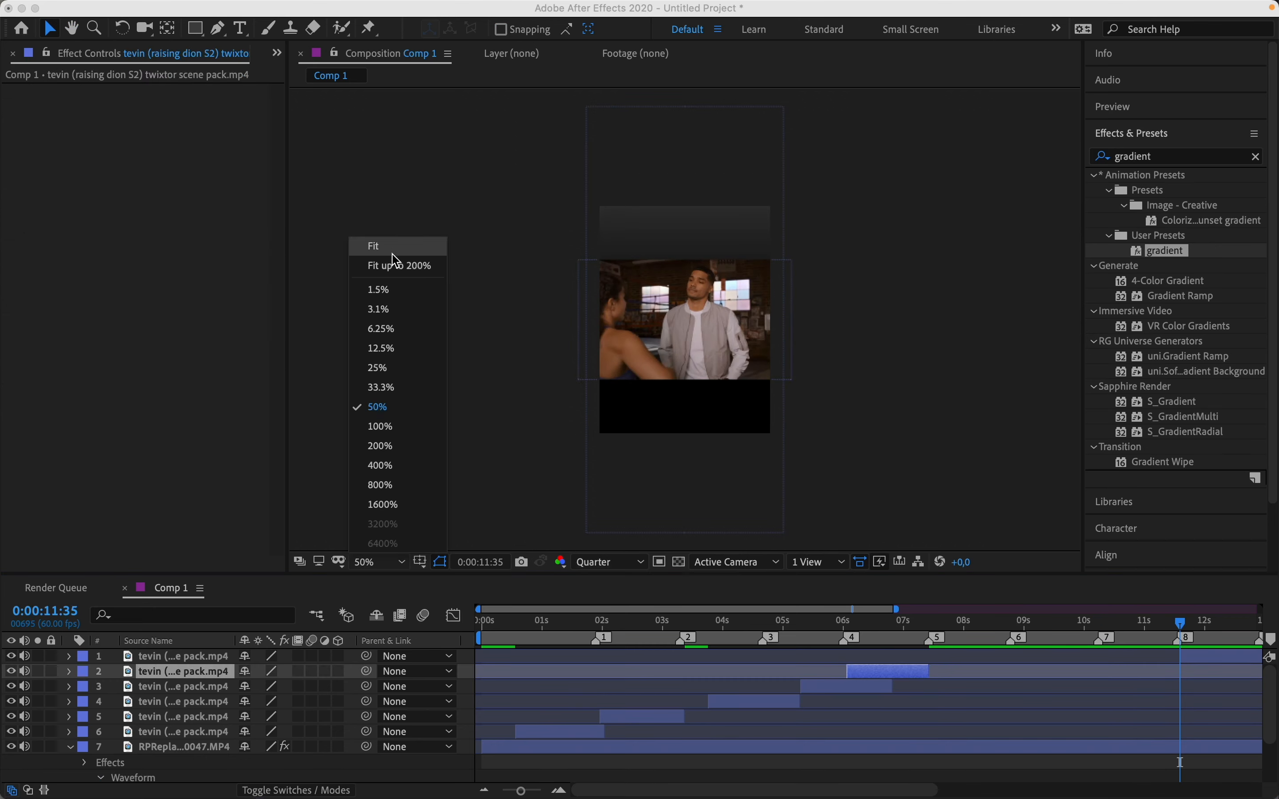
click(390, 246)
Step: Slide the remaining footage earlier to the close-up shot, split it at 0:00:07:37 and delete the leading segment
drag(1212, 657, 991, 657)
drag(1179, 622, 920, 653)
drag(1156, 655, 873, 656)
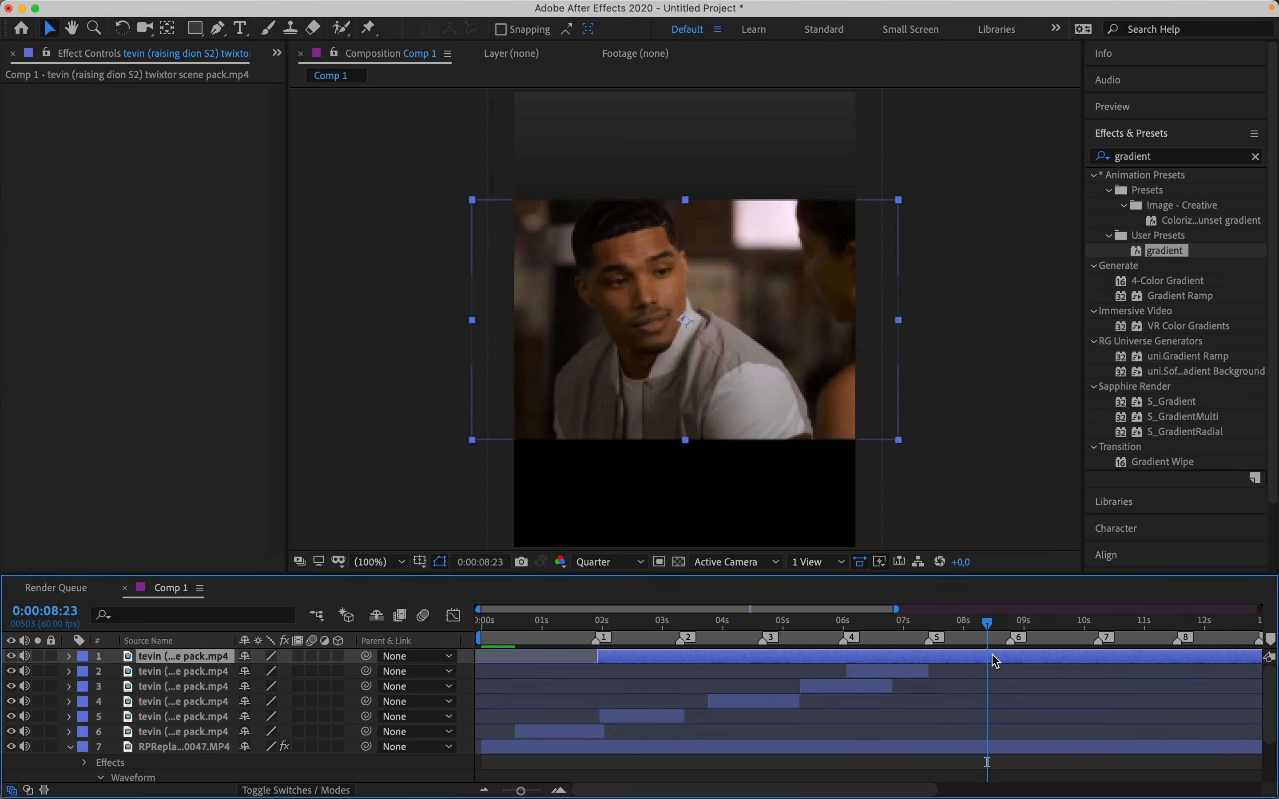
key(space)
drag(985, 625, 941, 629)
key(super+shift+d)
click(930, 671)
key(Delete)
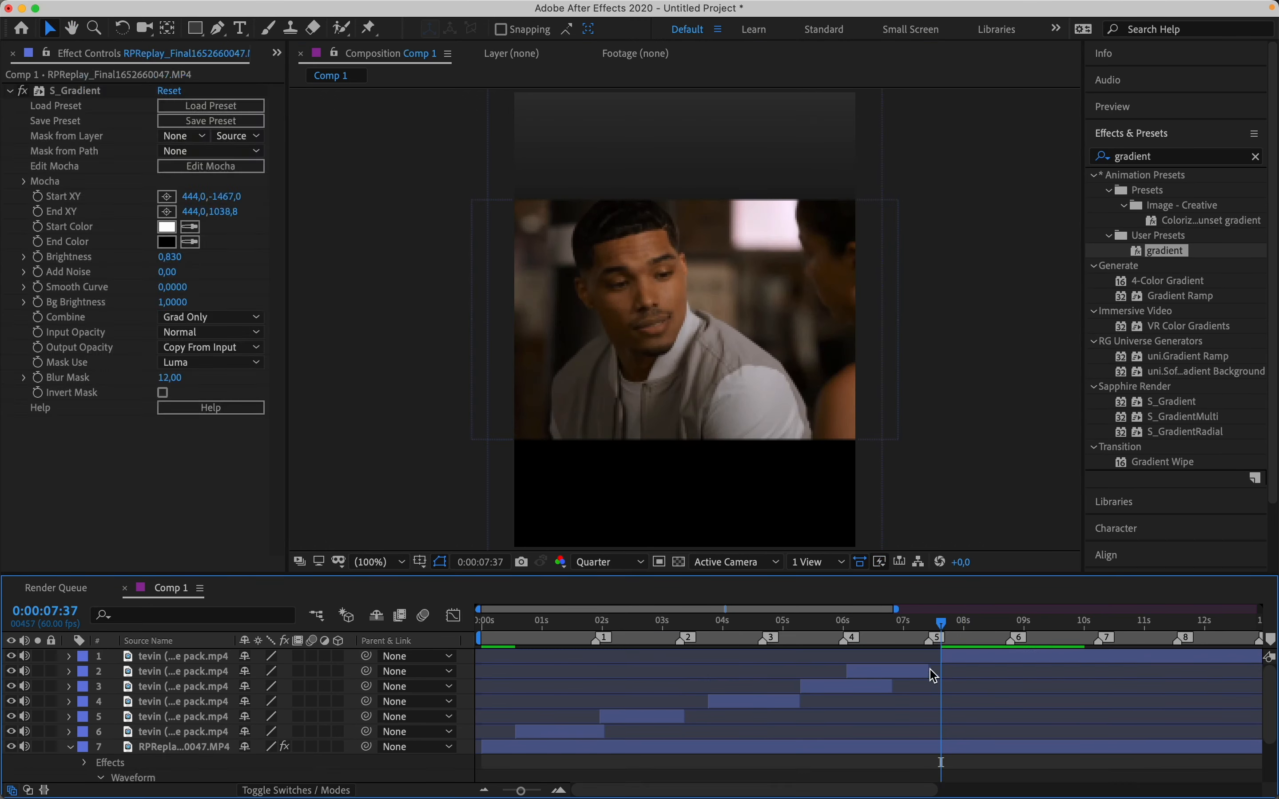
Step: Split off the close-up at 0:00:08:49 and slide it earlier beside the gym clip, moving the remaining footage earlier
click(1012, 625)
click(1001, 657)
key(super+shift+d)
drag(981, 671, 932, 671)
drag(1097, 655, 902, 675)
click(930, 671)
drag(1040, 655, 977, 665)
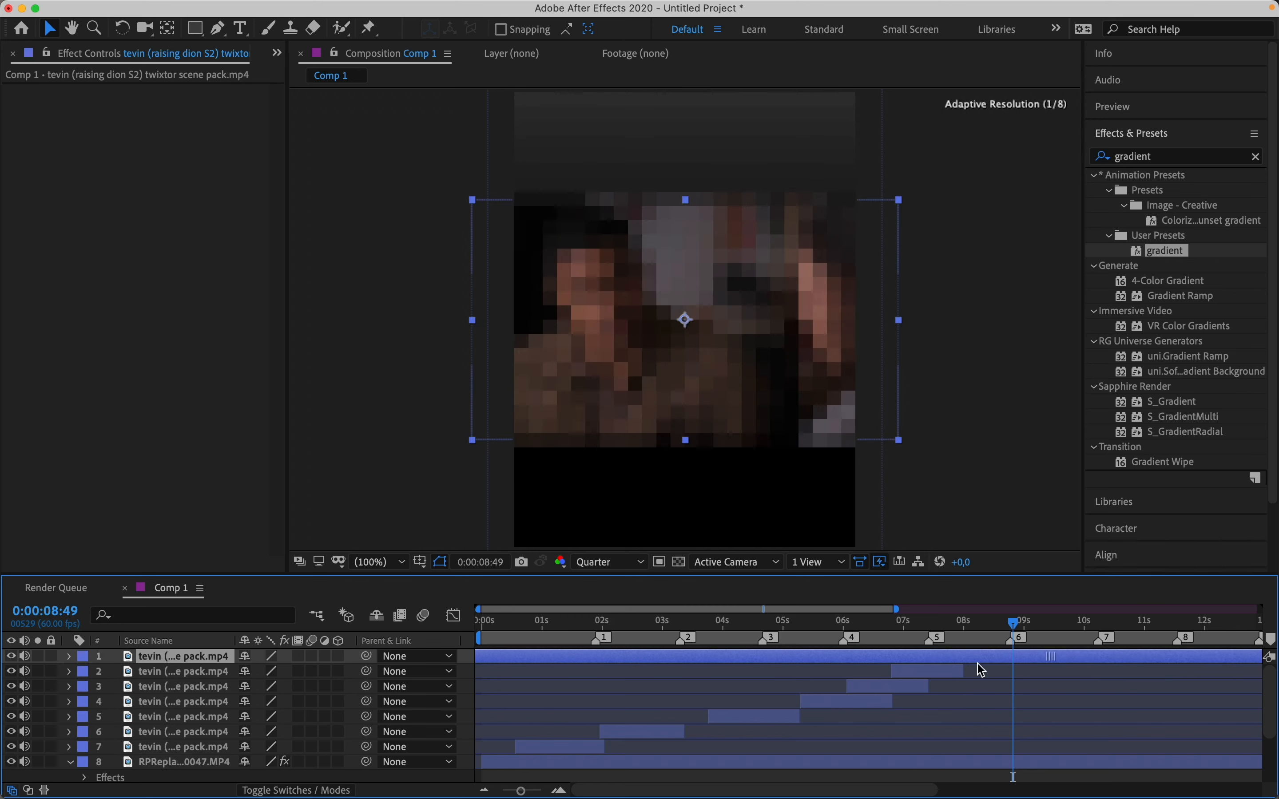
Step: Split the footage in the brown-jacket shot at 0:00:08:49 and delete the leading segment
key(super+shift+d)
click(1002, 671)
key(Delete)
Step: Cut the brown-jacket shot at 0:00:10:05 and slide both the trimmed clip and the remaining footage earlier
key(space)
key(space)
click(1153, 655)
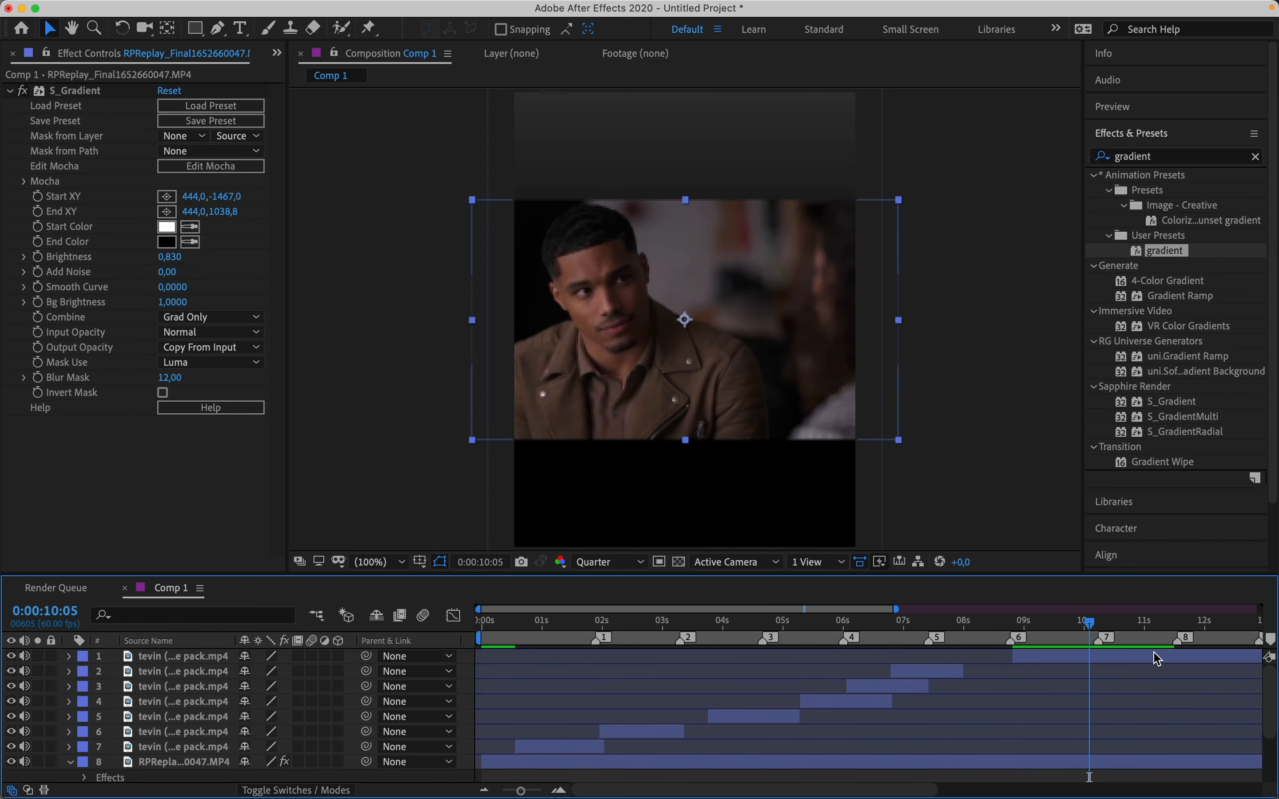
key(super+shift+d)
drag(1057, 671, 1020, 671)
drag(1127, 657, 1099, 671)
Step: Slide the remaining footage to the dark night scene, split it there and delete the segment before the cut
key(space)
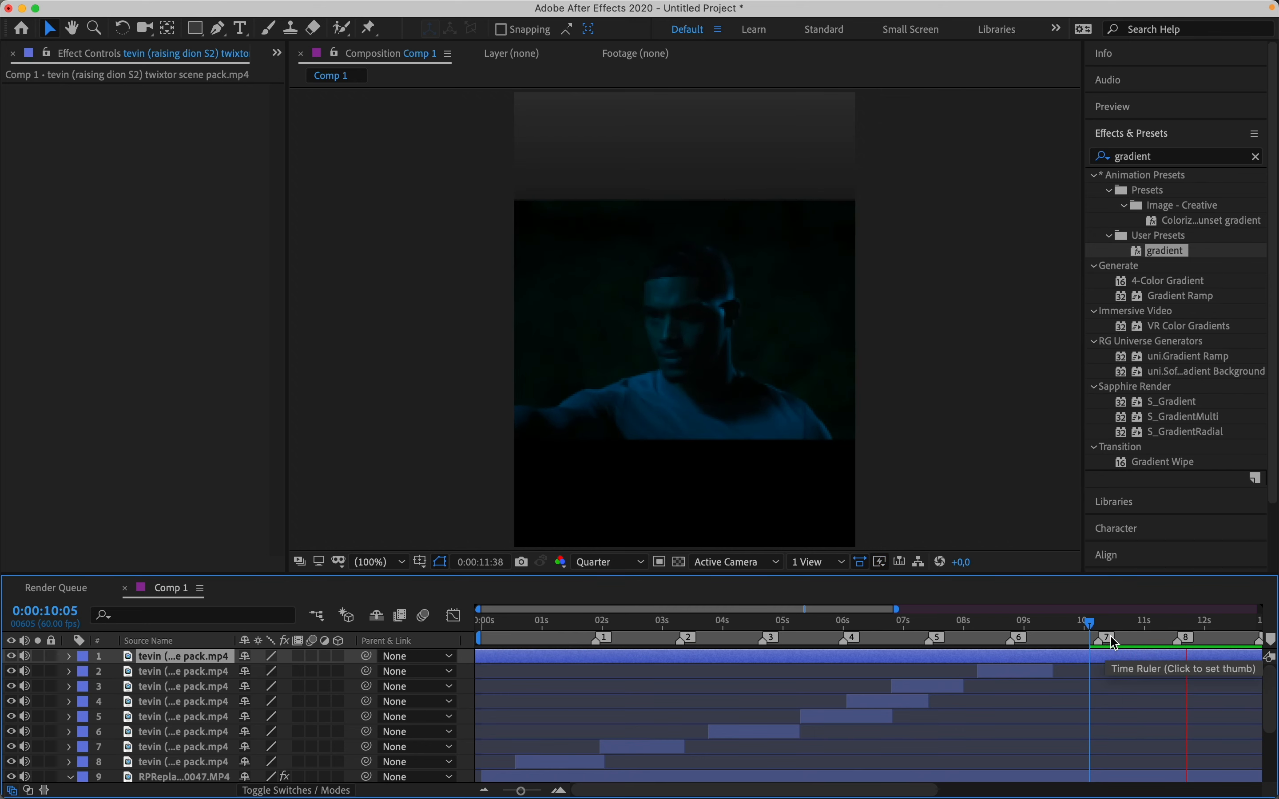
key(space)
click(1080, 641)
mouse_move(1057, 655)
mouse_down()
mouse_move(1149, 667)
mouse_move(1067, 664)
mouse_up()
key(super+shift+d)
click(1020, 667)
key(Delete)
Step: Preview the night scene, split it at 0:00:11:36 and delete the rest of the footage
key(space)
key(space)
click(1185, 658)
key(super+shift+d)
key(Delete)
Step: Review the arrangement of the cut clips and preview the composition from the beginning
scroll(736, 716, down, 2)
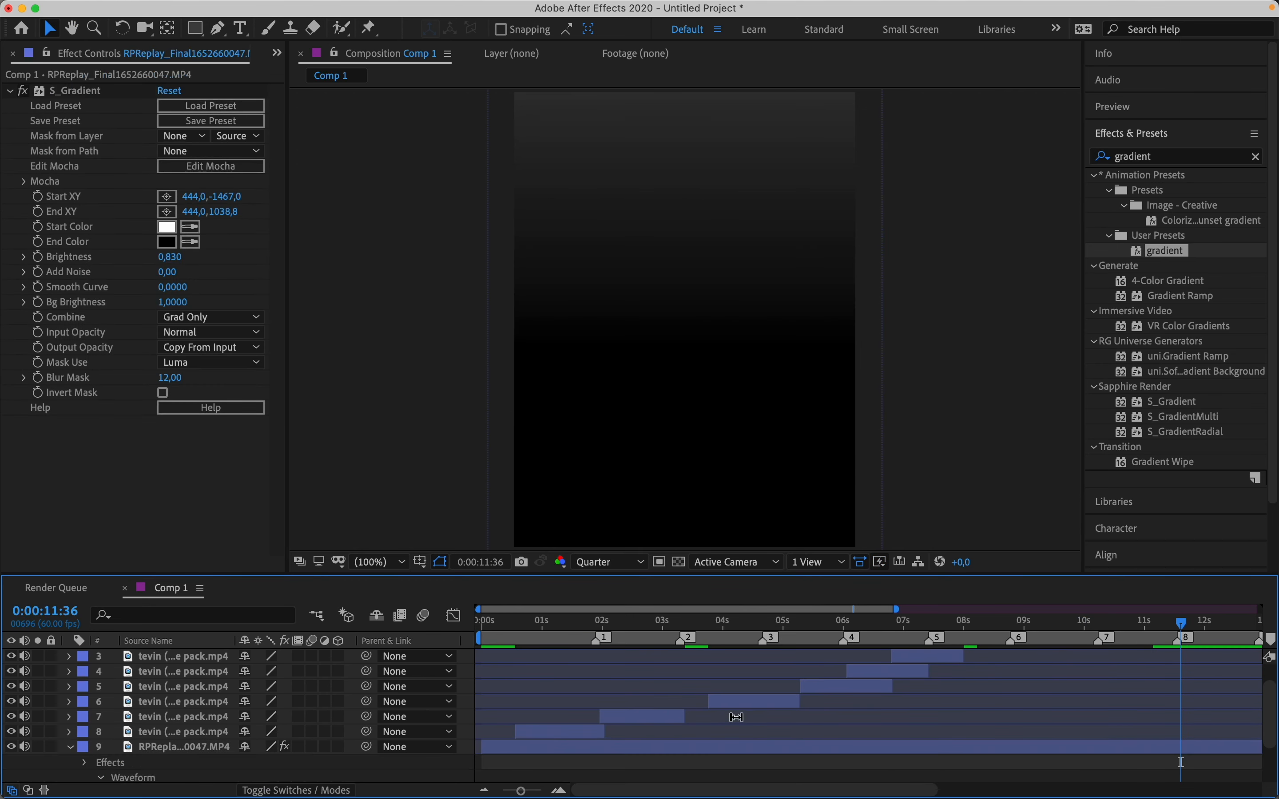
scroll(755, 722, up, 3)
scroll(756, 723, down, 5)
scroll(750, 724, down, 3)
scroll(754, 724, up, 4)
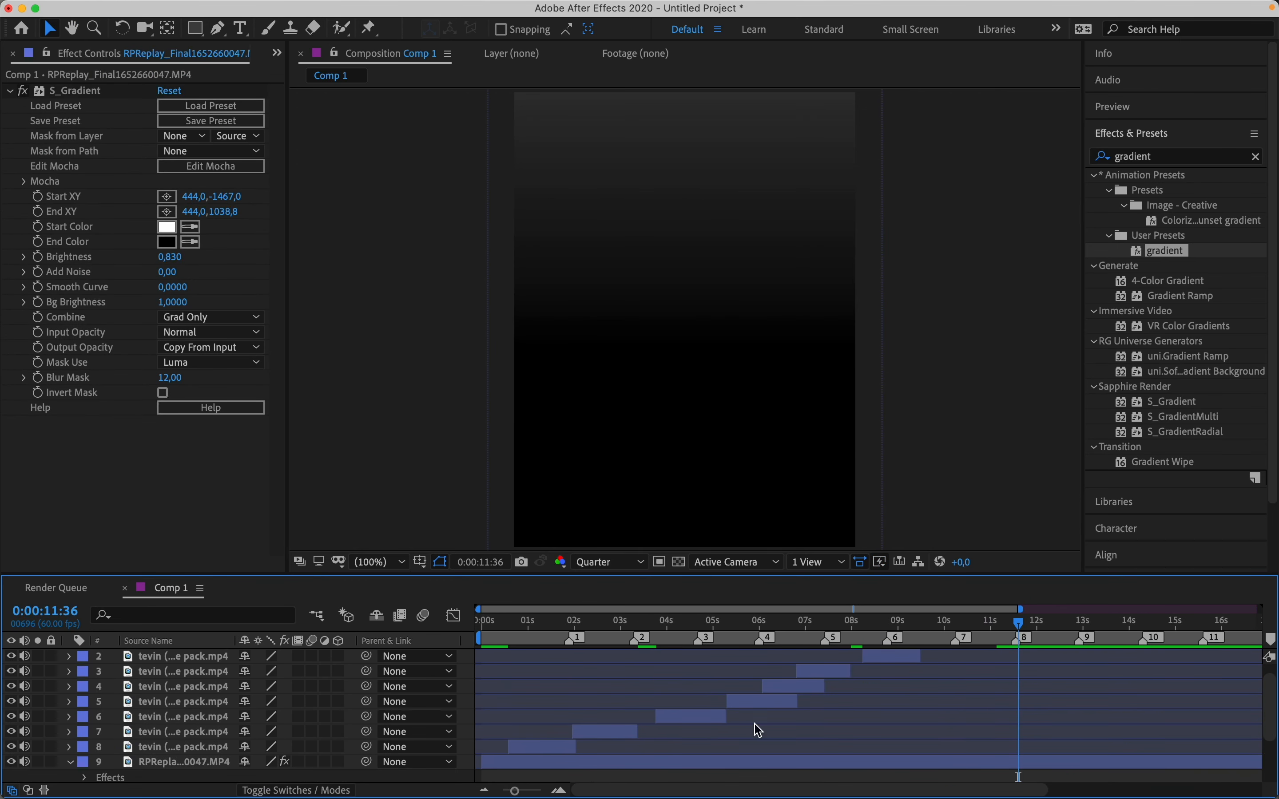
scroll(667, 705, down, 2)
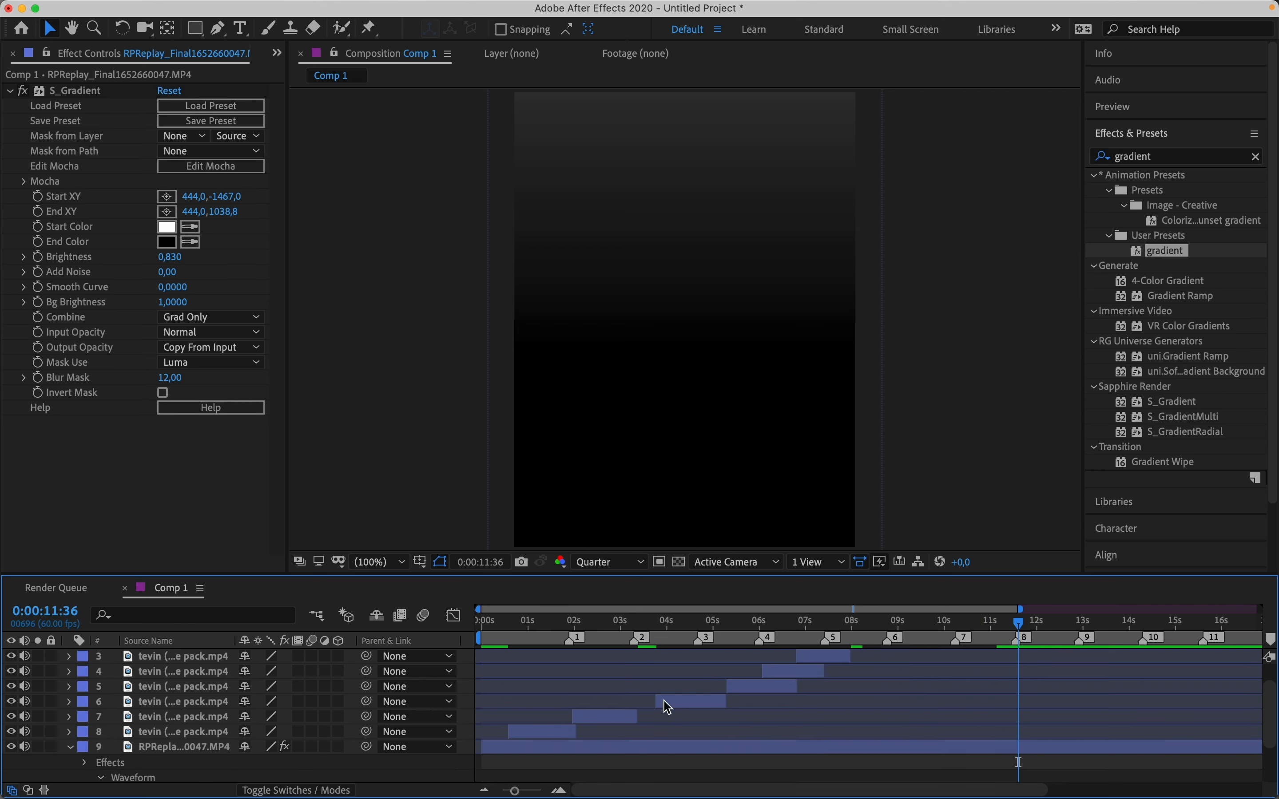
scroll(565, 647, up, 4)
key(Home)
key(space)
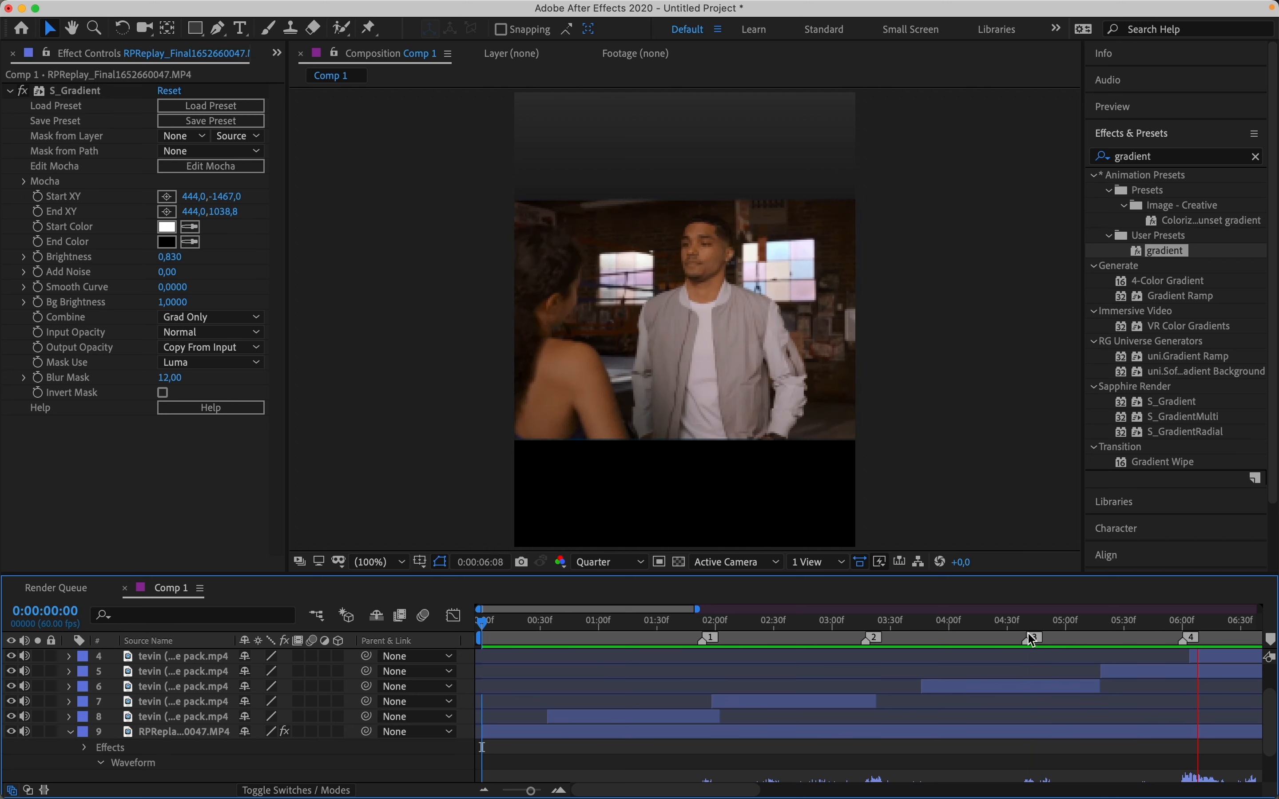
Step: Move the layer 8 clip to start at marker 4, 0:00:06:00, and split it at marker 5, 0:00:07:25
click(1189, 626)
drag(603, 718, 688, 762)
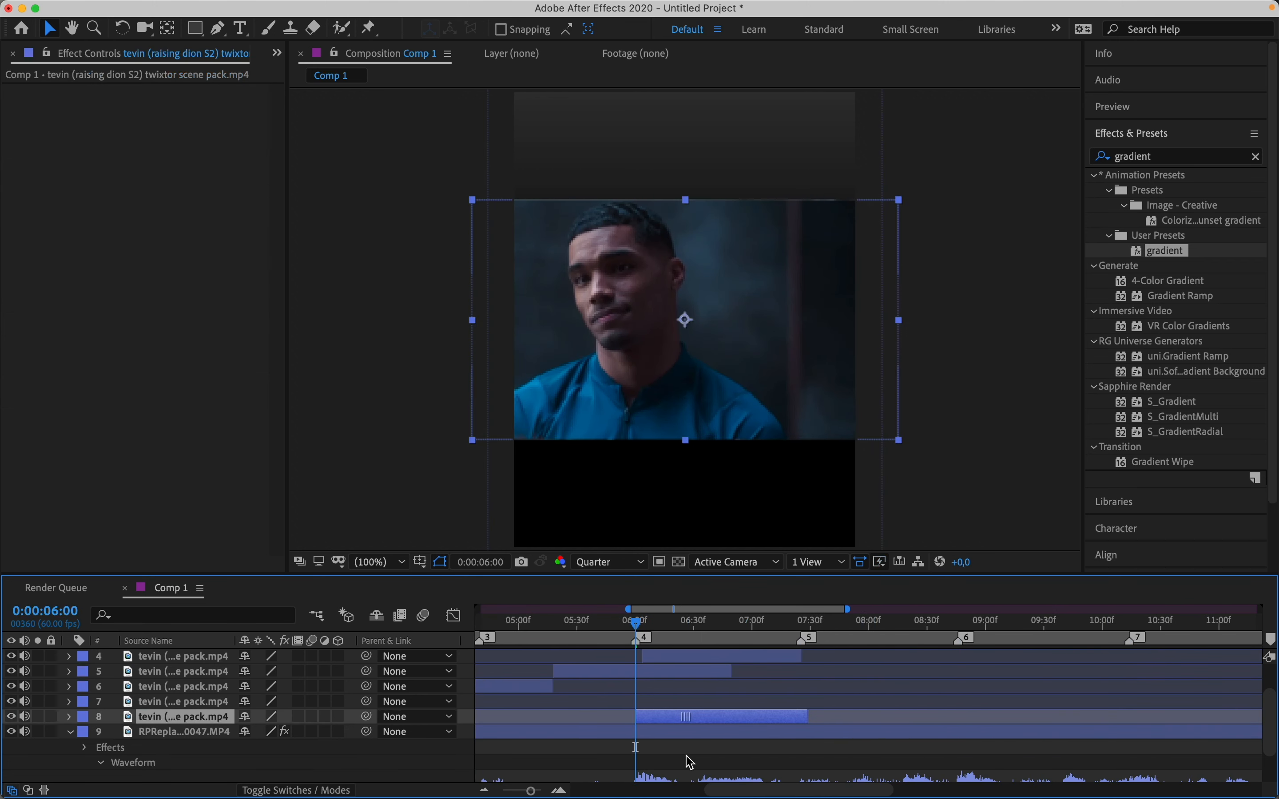
click(801, 627)
key(super+shift+d)
Step: Move the next clip, on layer 7, to start at marker 5, 0:00:07:25
scroll(633, 708, down, 4)
drag(656, 705, 973, 708)
scroll(962, 707, up, 4)
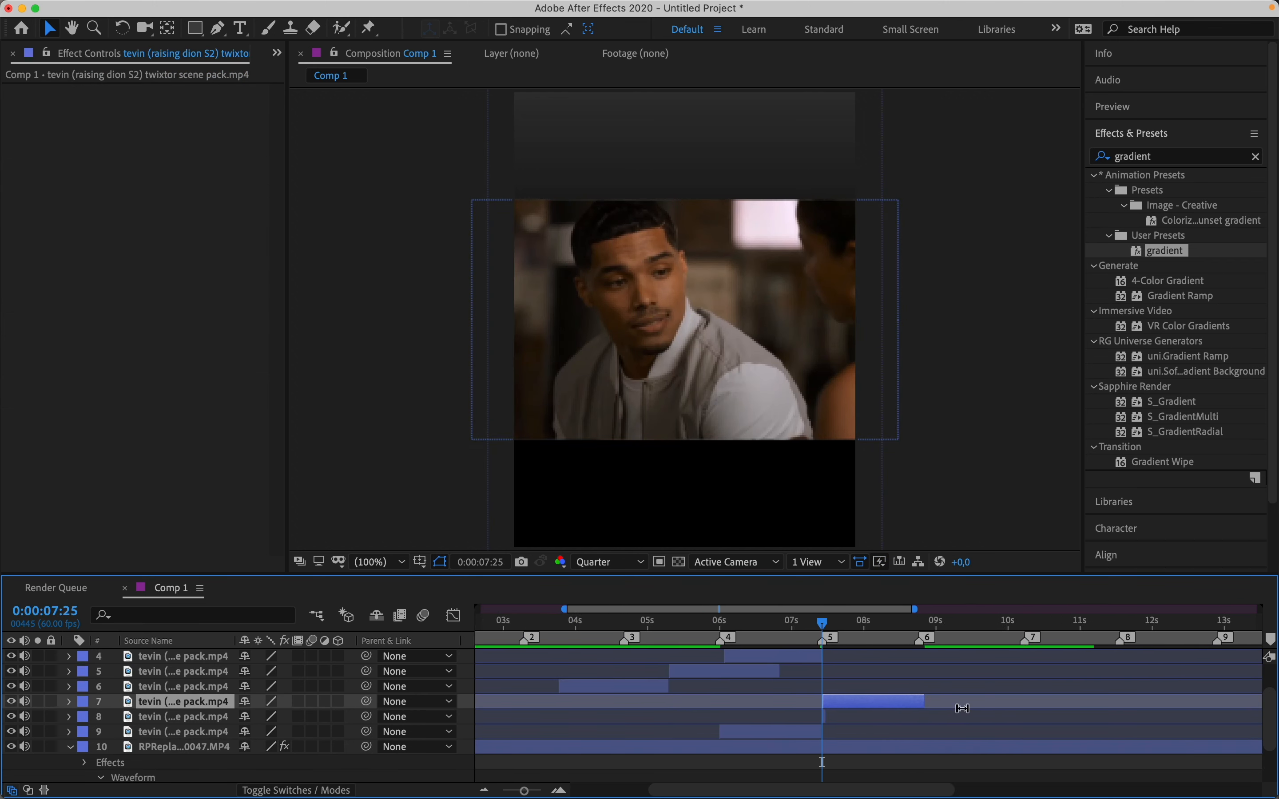
key(super+shift+d)
Step: Split the layer 7 clip at marker 6, 0:00:08:46, and delete the leftover pieces of both trimmed clips
click(958, 627)
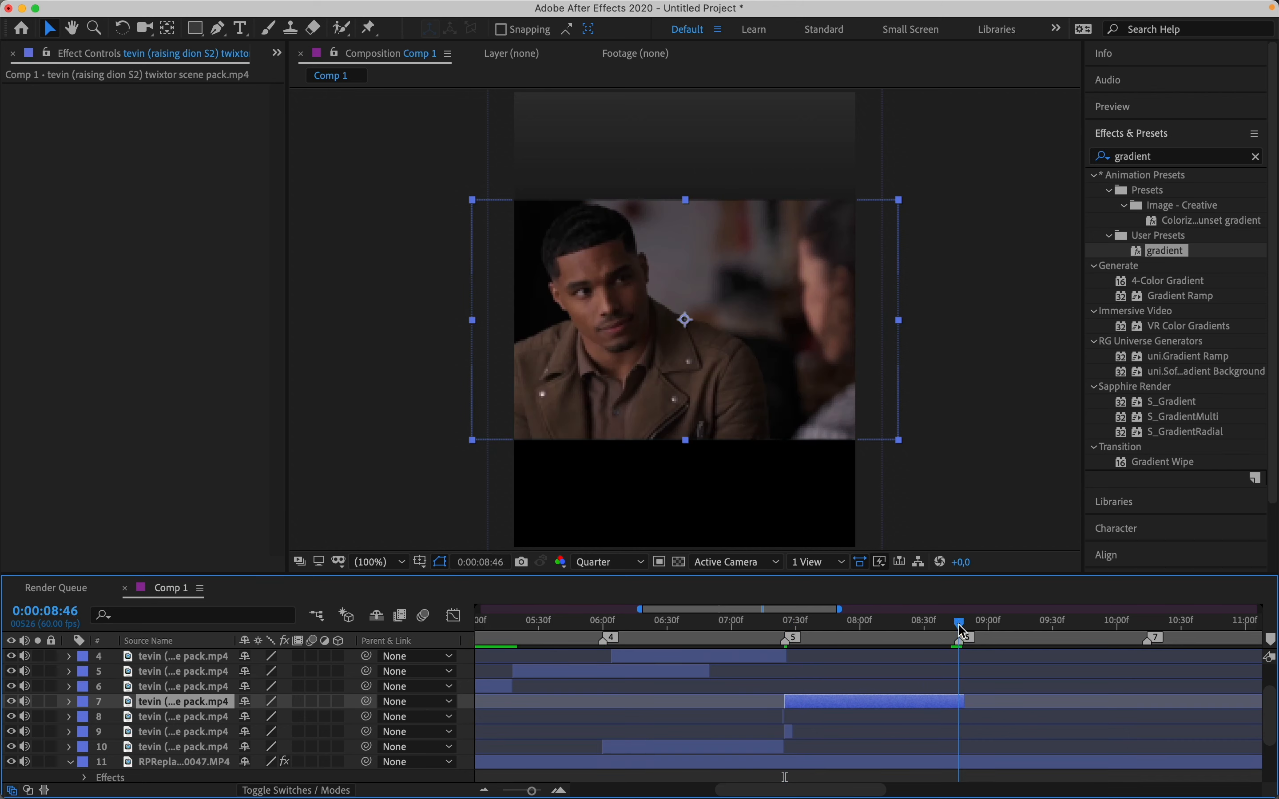
key(super+shift+d)
shift+click(866, 730)
shift+click(837, 741)
key(Delete)
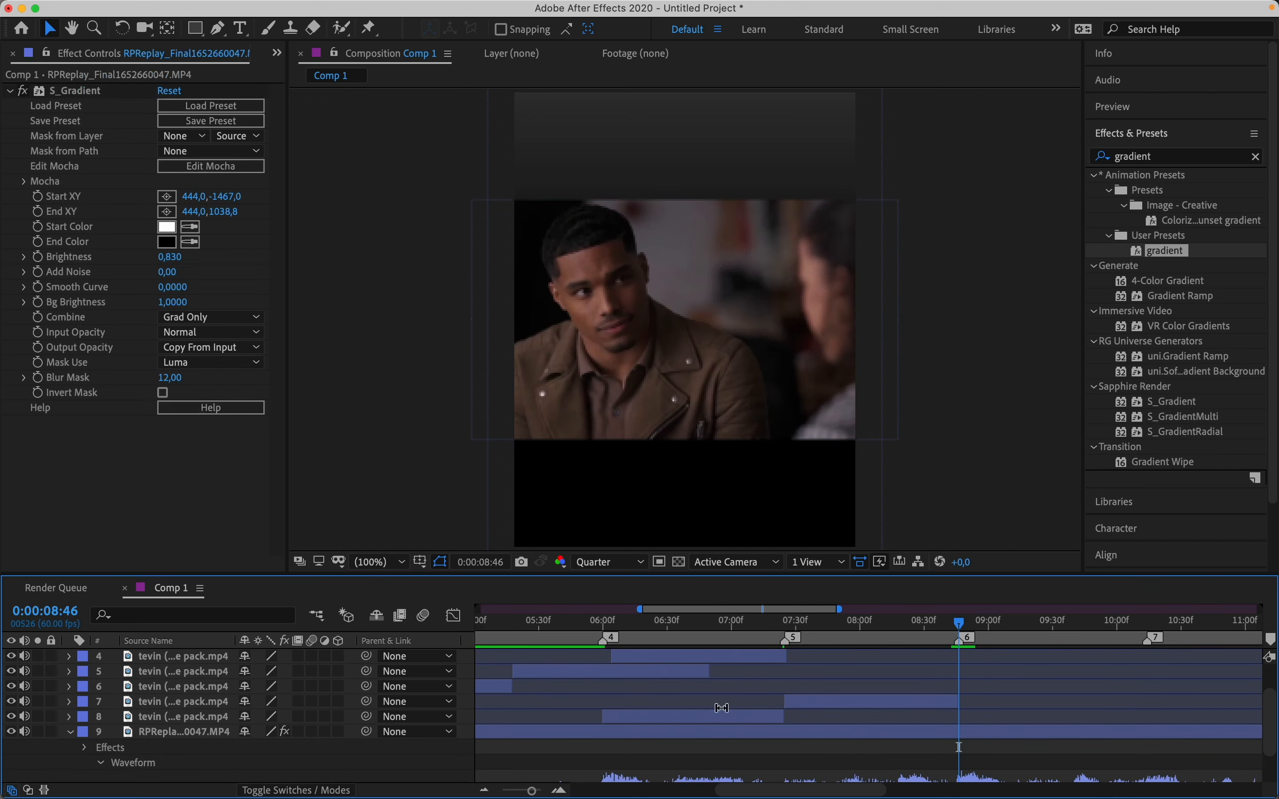
Step: Move the layer 6 clip to start at marker 6 and trim its end at marker 7, 0:00:10:14
scroll(663, 705, down, 3)
scroll(678, 696, left, 4)
drag(679, 696, 576, 701)
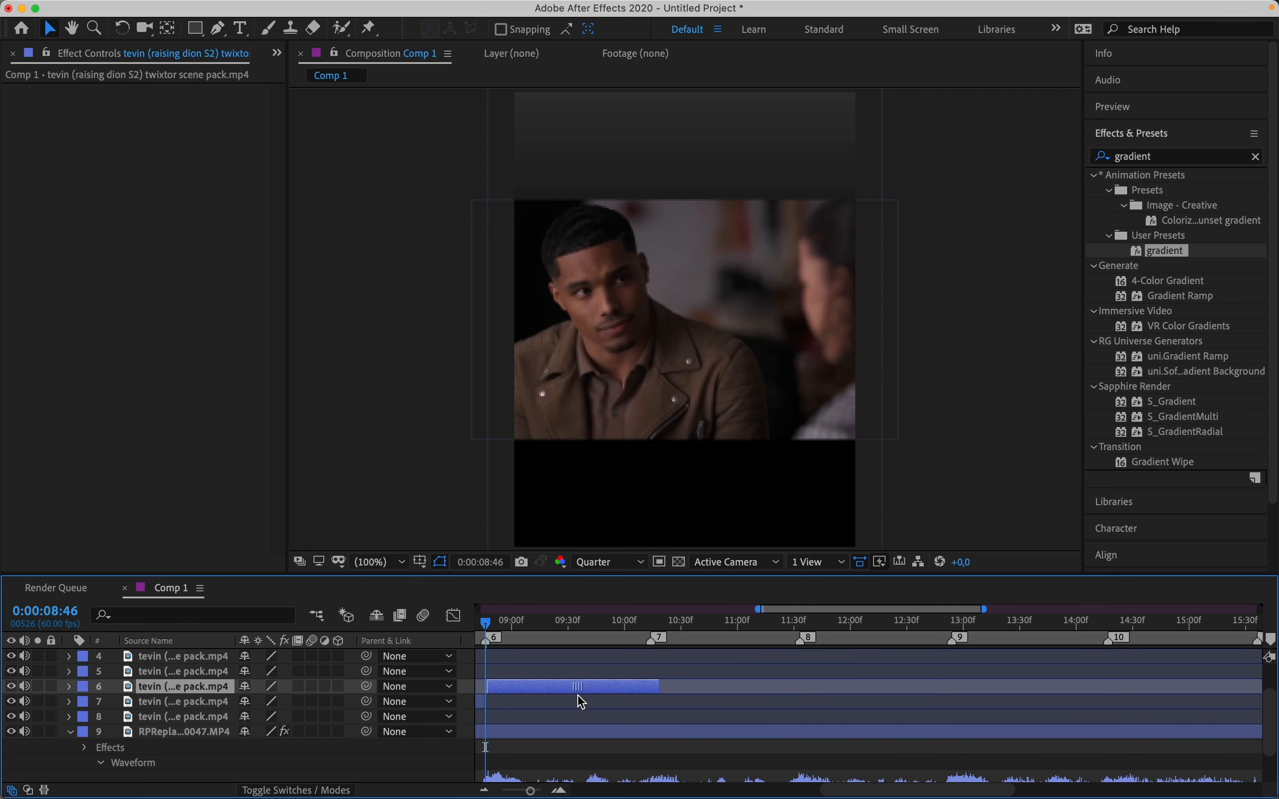
click(650, 625)
key(super+Right)
key(super+shift+d)
key(Delete)
Step: Move the layer 5 clip to start at marker 7 and trim its end at marker 8
key(minus)
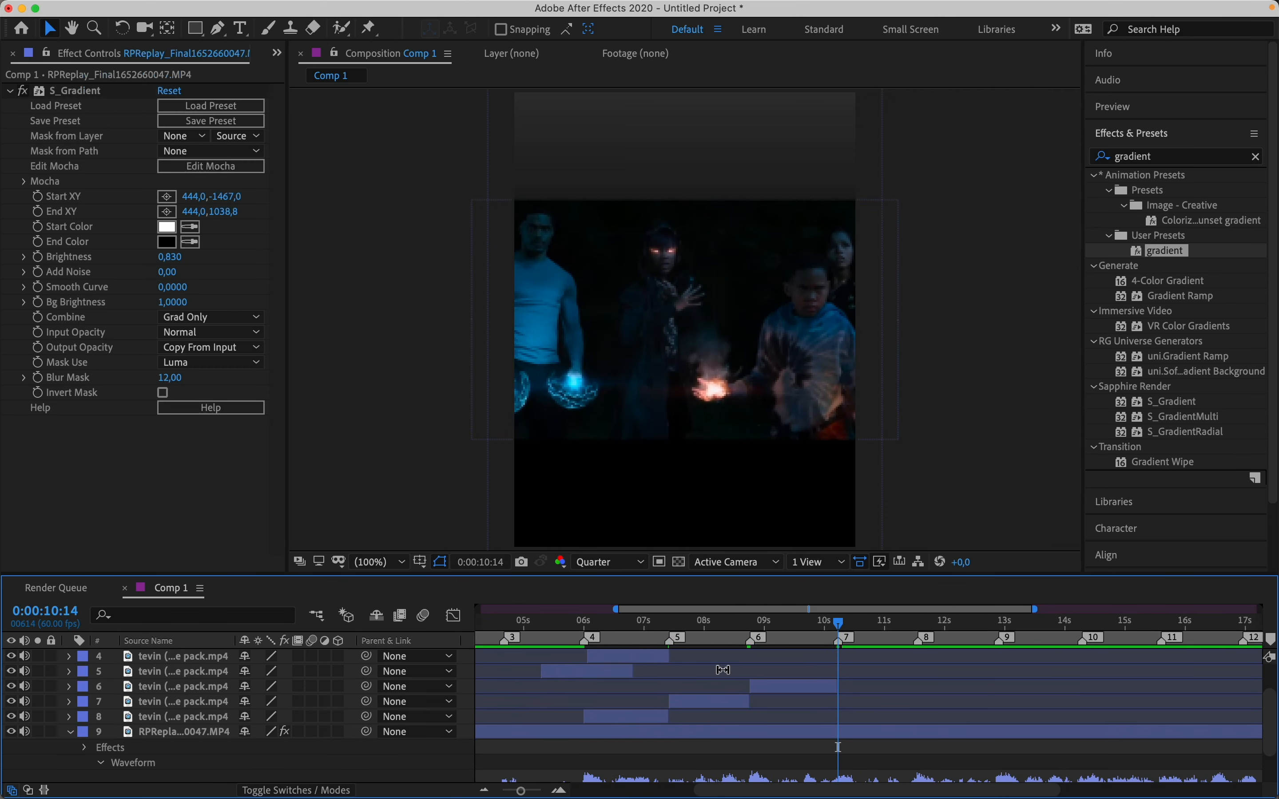
drag(600, 672, 802, 682)
key(equal)
click(983, 629)
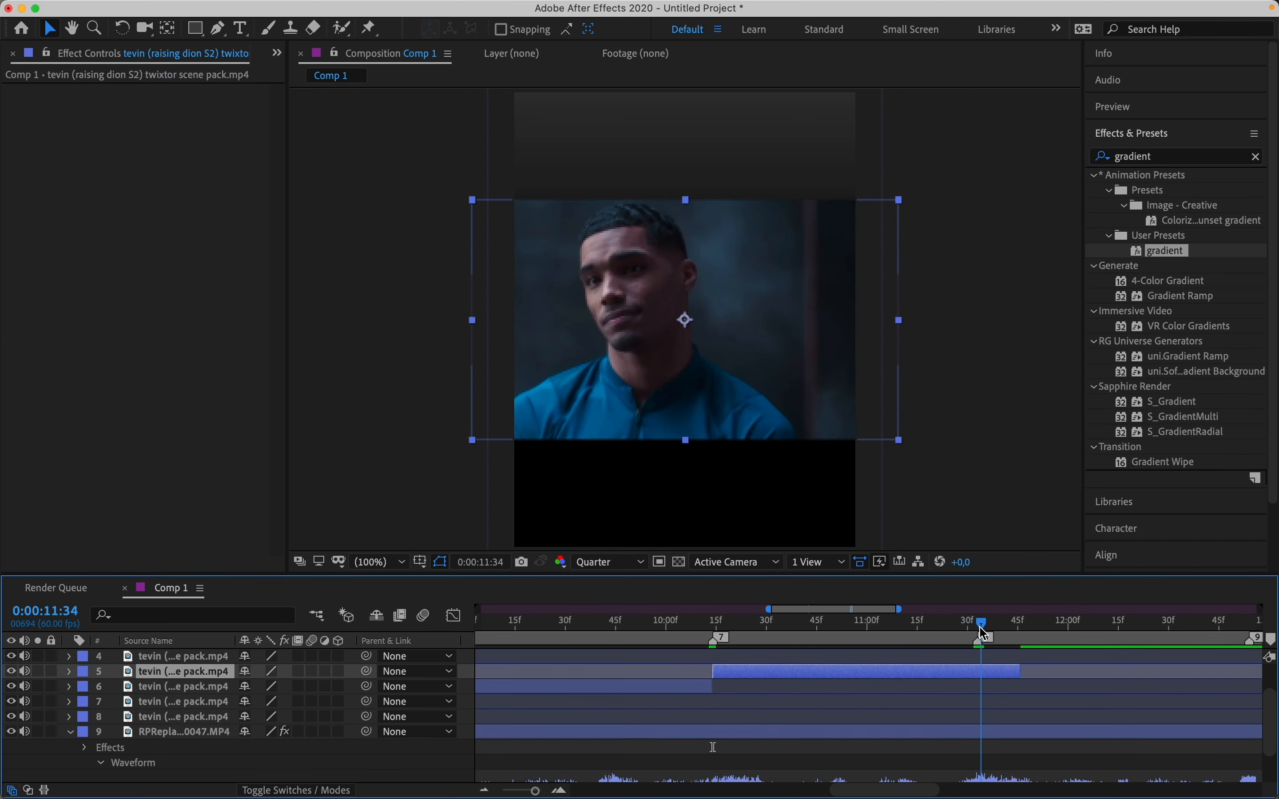
key(super+shift+d)
key(Delete)
Step: Move the gym clip on layer 4 to start at marker 8 and trim its end at marker 9, deleting the leftover
key(minus)
key(minus)
click(590, 659)
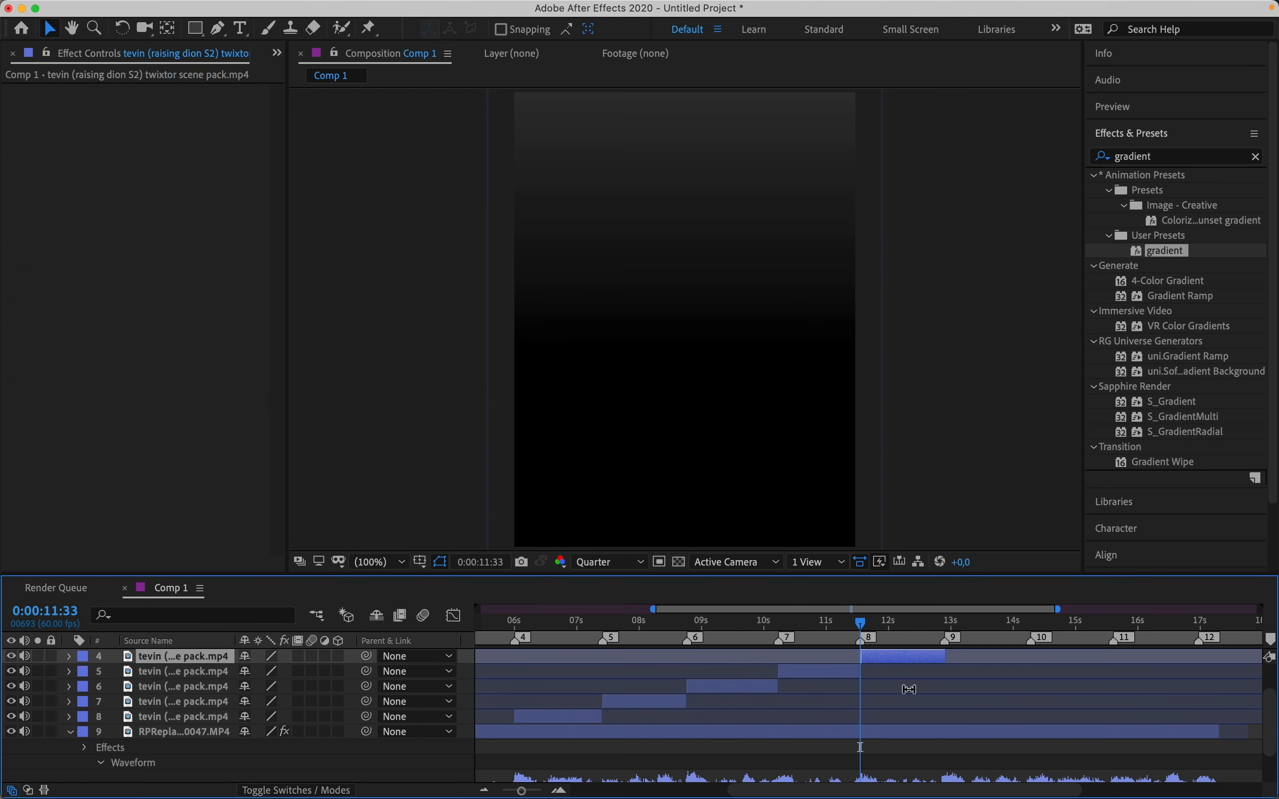
drag(909, 689, 891, 686)
key(equal)
key(super+shift+d)
key(k)
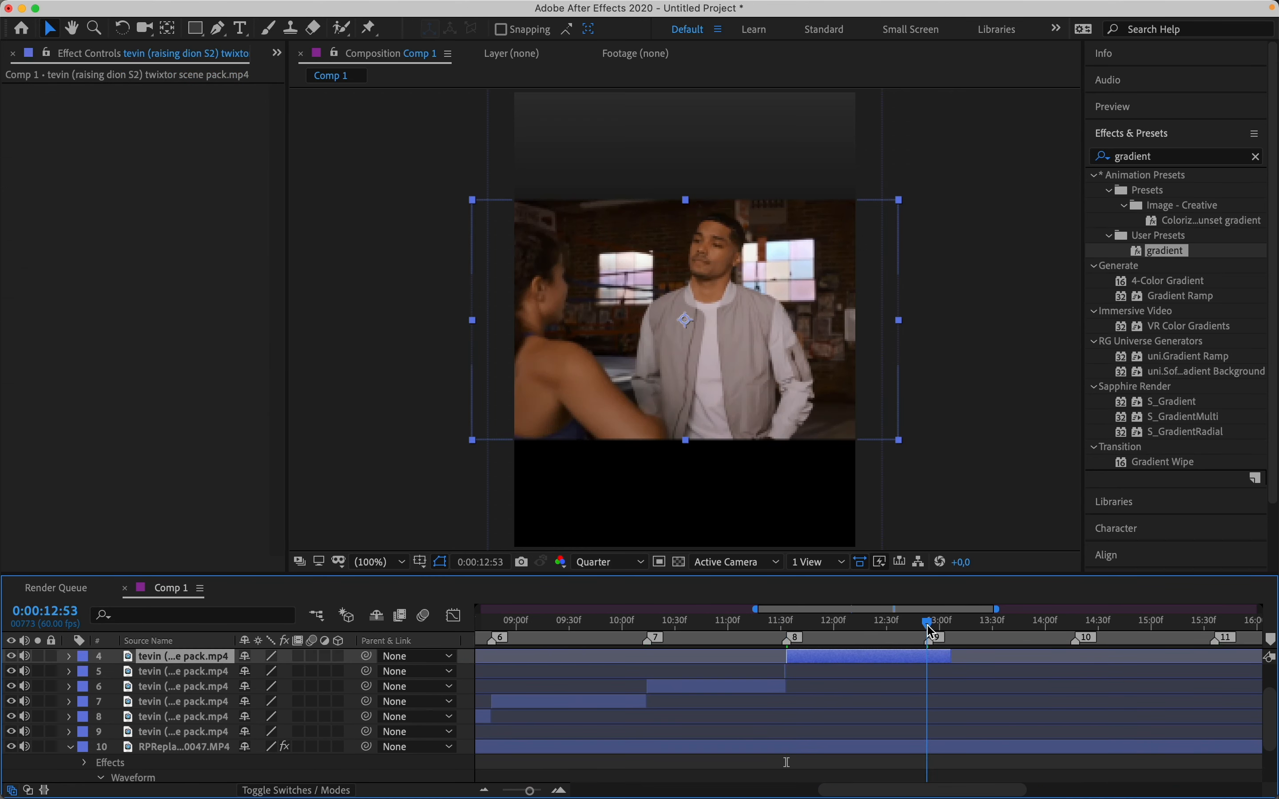
key(super+shift+d)
key(Delete)
Step: Move the layer 3 clip to start at marker 9, trim its end at marker 10, 0:00:14:17, and delete the leftover
key(minus)
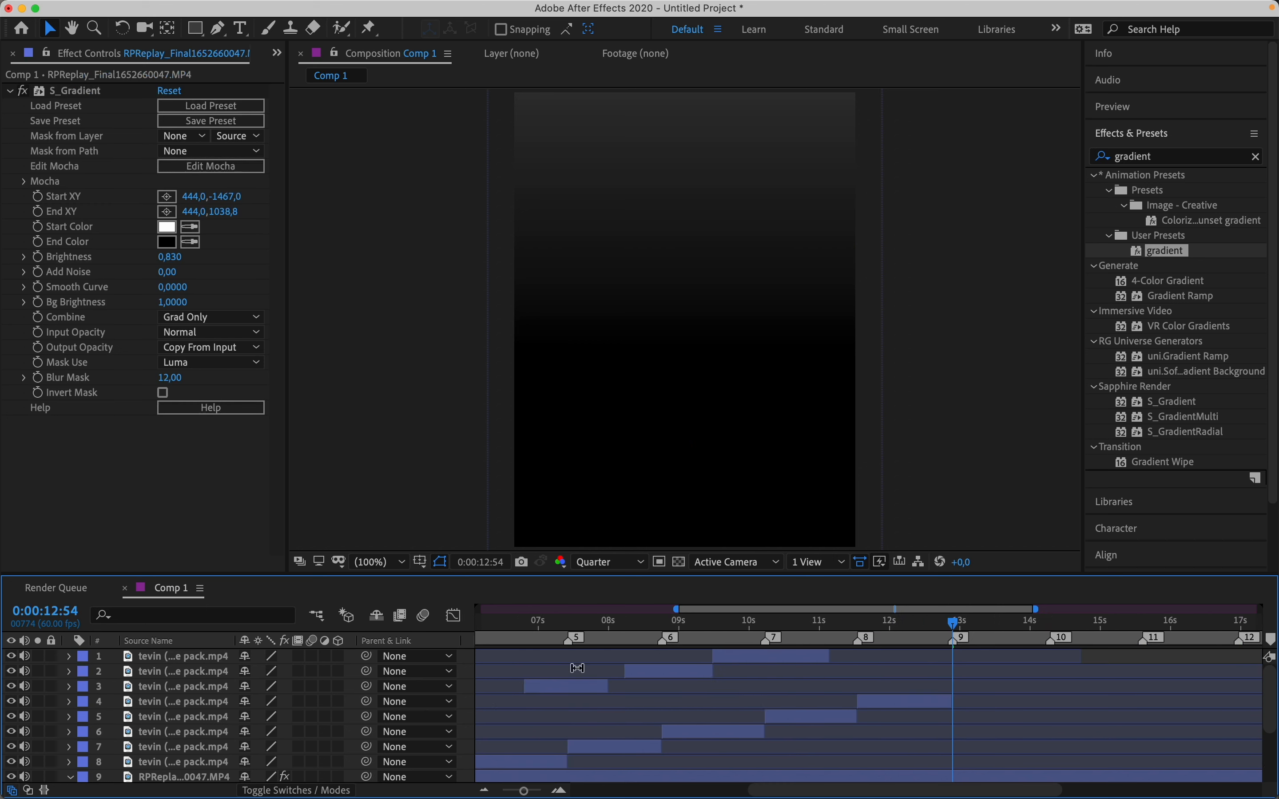
drag(565, 686, 989, 729)
key(equal)
key(equal)
drag(837, 683, 825, 683)
drag(961, 687, 1032, 686)
click(993, 616)
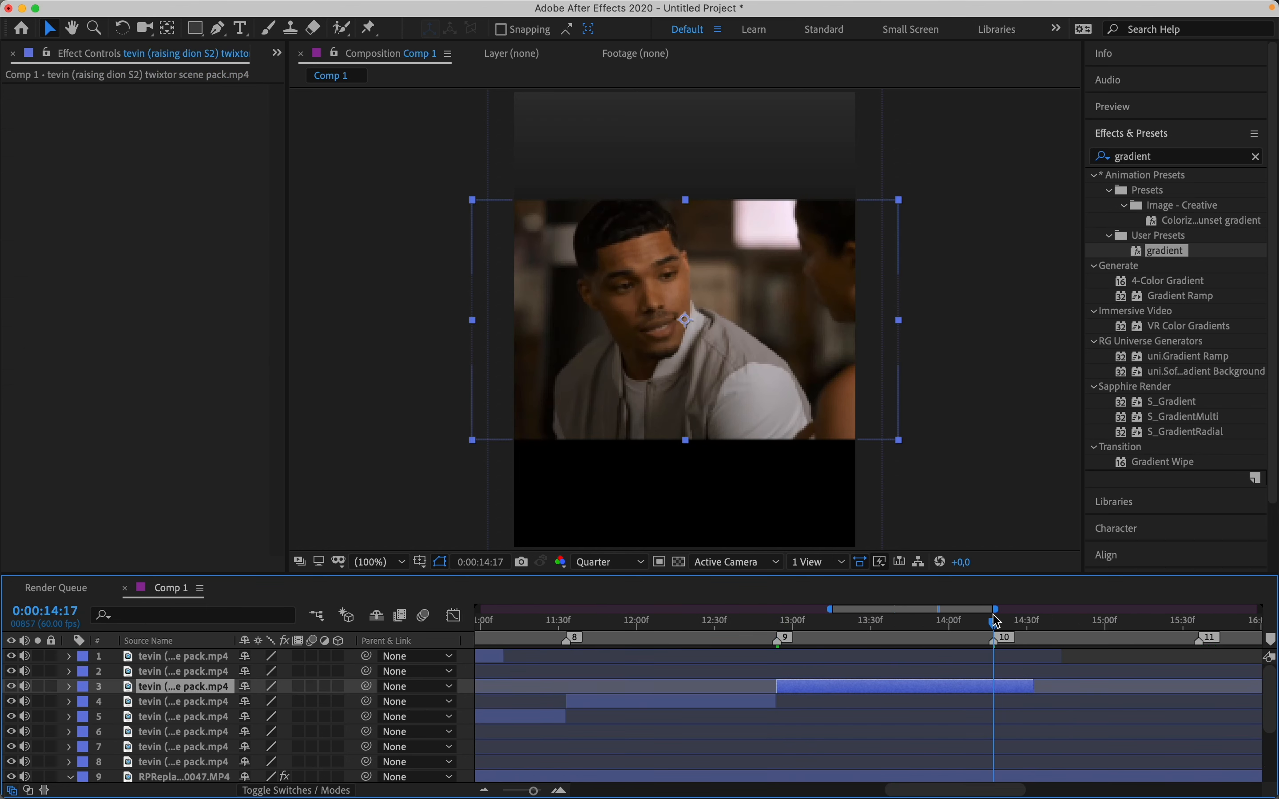
key(super+shift+d)
key(Delete)
Step: Move the layer 1 and layer 2 clips together along the timeline to the area around marker 10
key(minus)
key(minus)
key(minus)
click(703, 672)
shift+click(746, 657)
drag(745, 657, 987, 670)
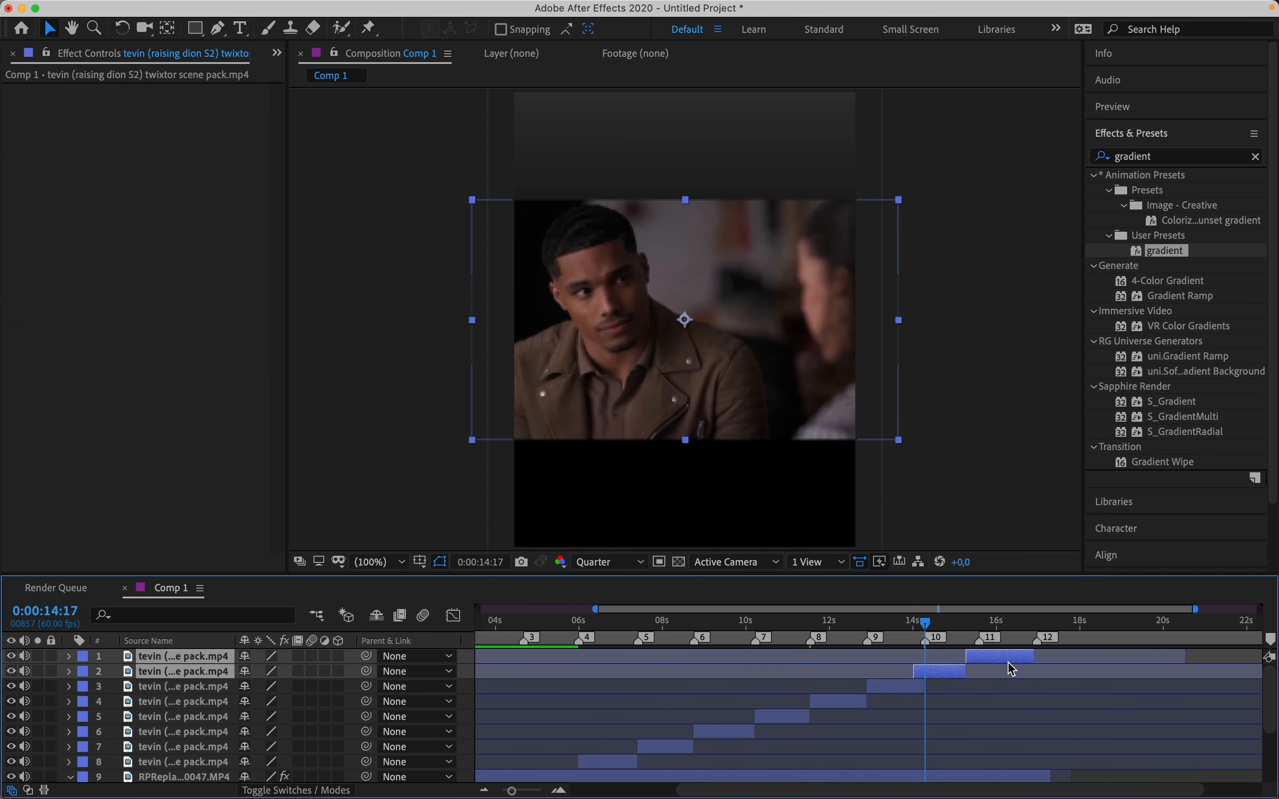
Step: Align the layer 2 clip to start at marker 10, trim its end at marker 11, and delete the leftover
scroll(1006, 665, up, 5)
click(764, 704)
click(700, 685)
drag(697, 675, 895, 661)
click(807, 622)
key(super+Right)
key(super+shift+d)
key(Delete)
Step: Trim the end of the layer 1 clip at marker 12, 0:00:16:58, and delete the leftover
click(951, 627)
key(super+shift+d)
key(Delete)
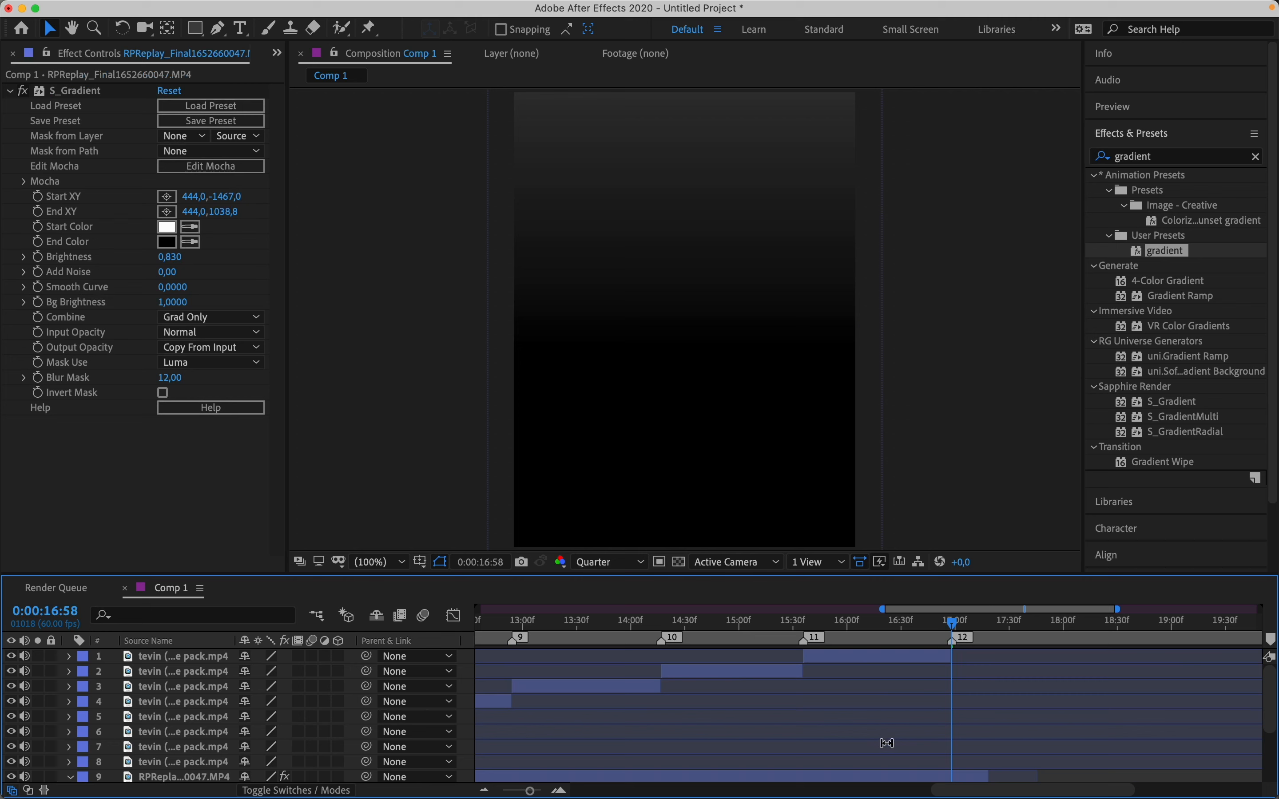
Step: Apply the "marvelmutuals colouring" preset to all scene-pack clips on layers 1 to 8, leaving out the RPReplay layer
click(857, 625)
key(super+a)
super+click(851, 777)
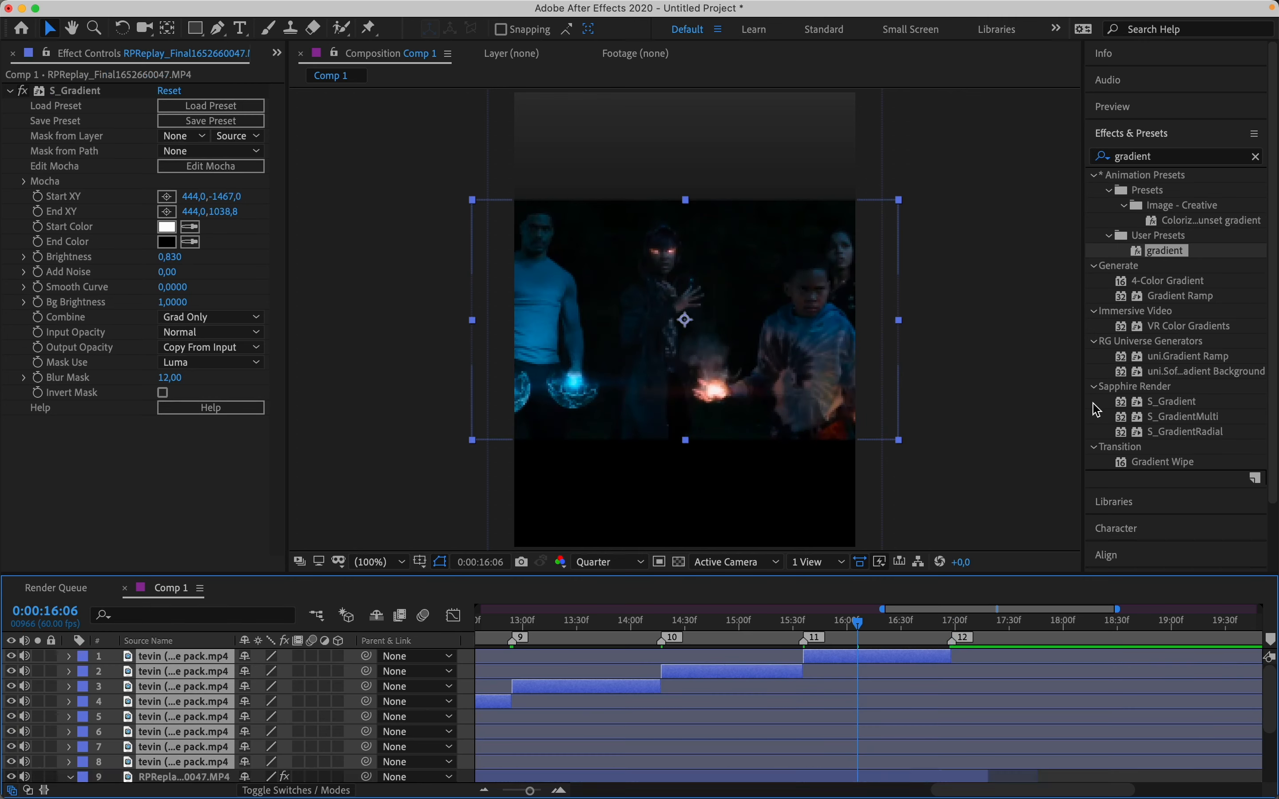
click(1164, 157)
text(colour)
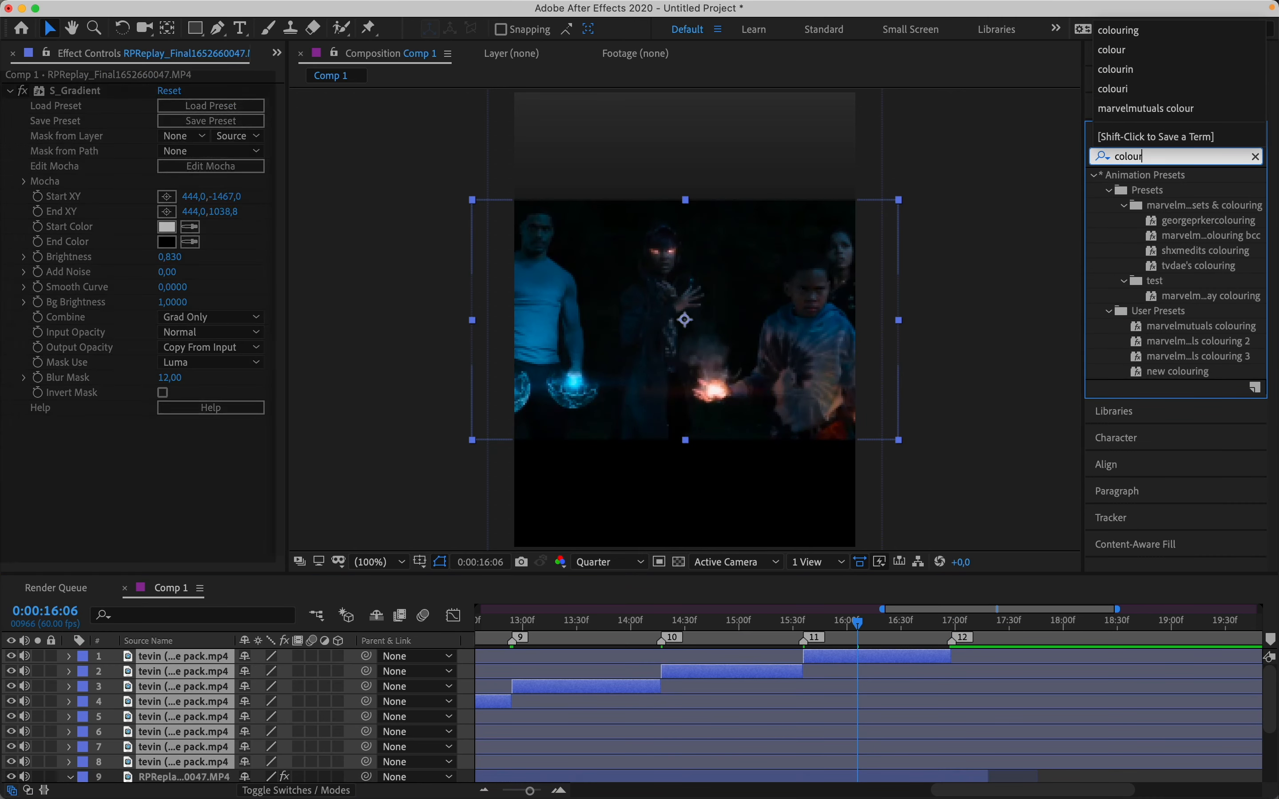
text(i)
double_click(1181, 328)
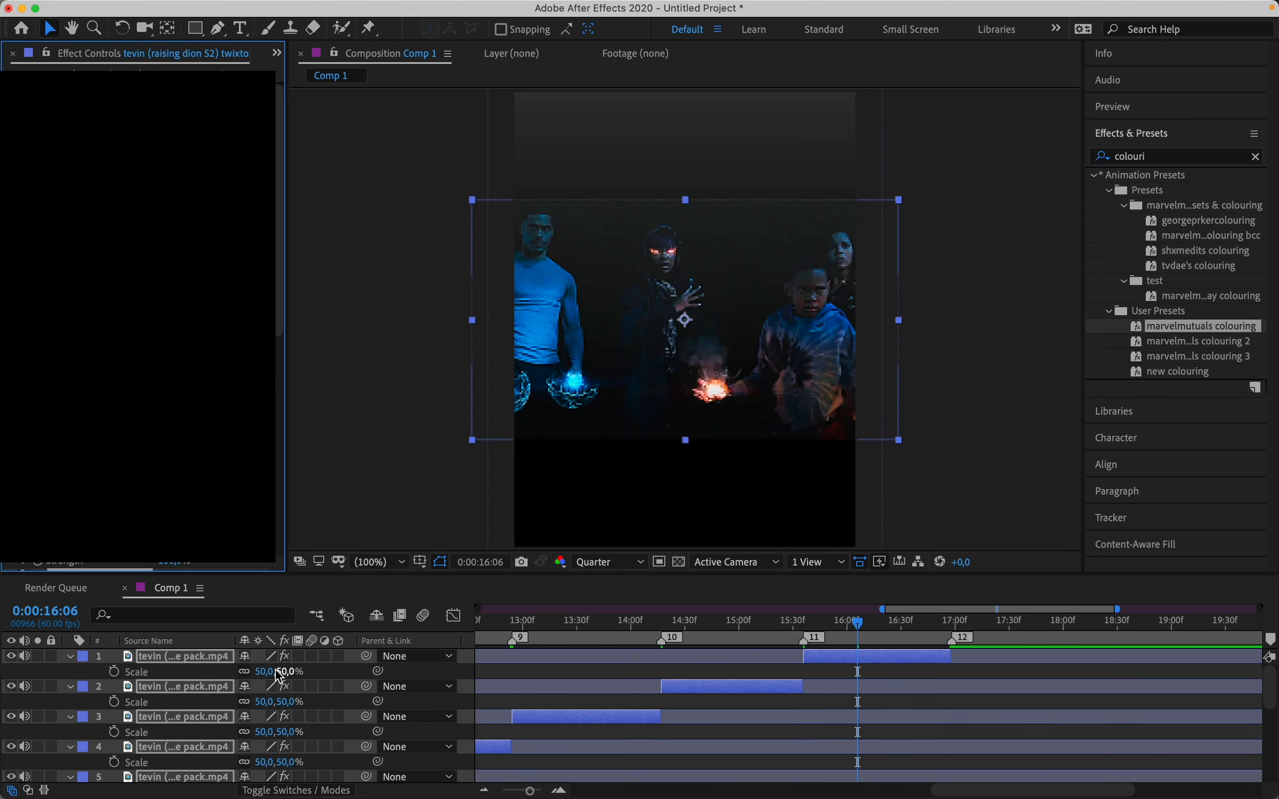
Step: Set the scale of all eight scene-pack clips to 102%
drag(279, 675, 341, 682)
click(829, 674)
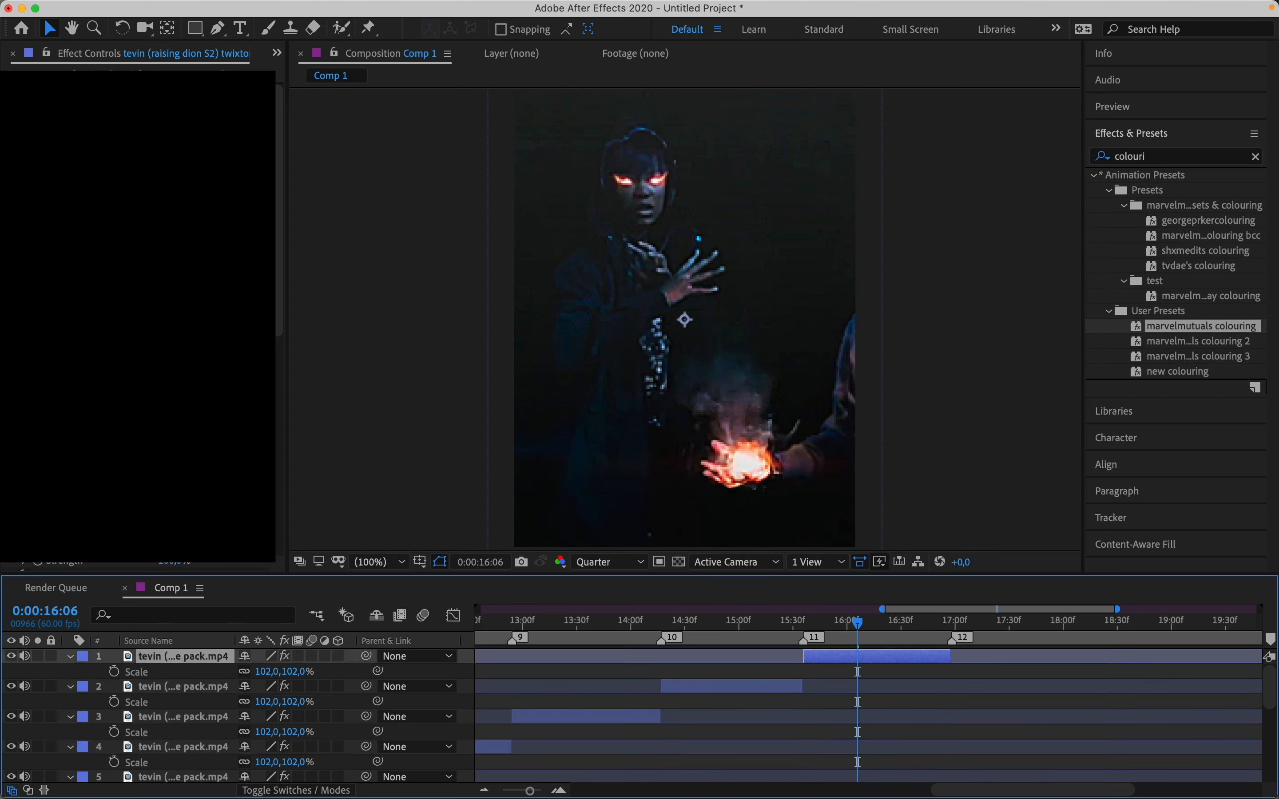
click(139, 296)
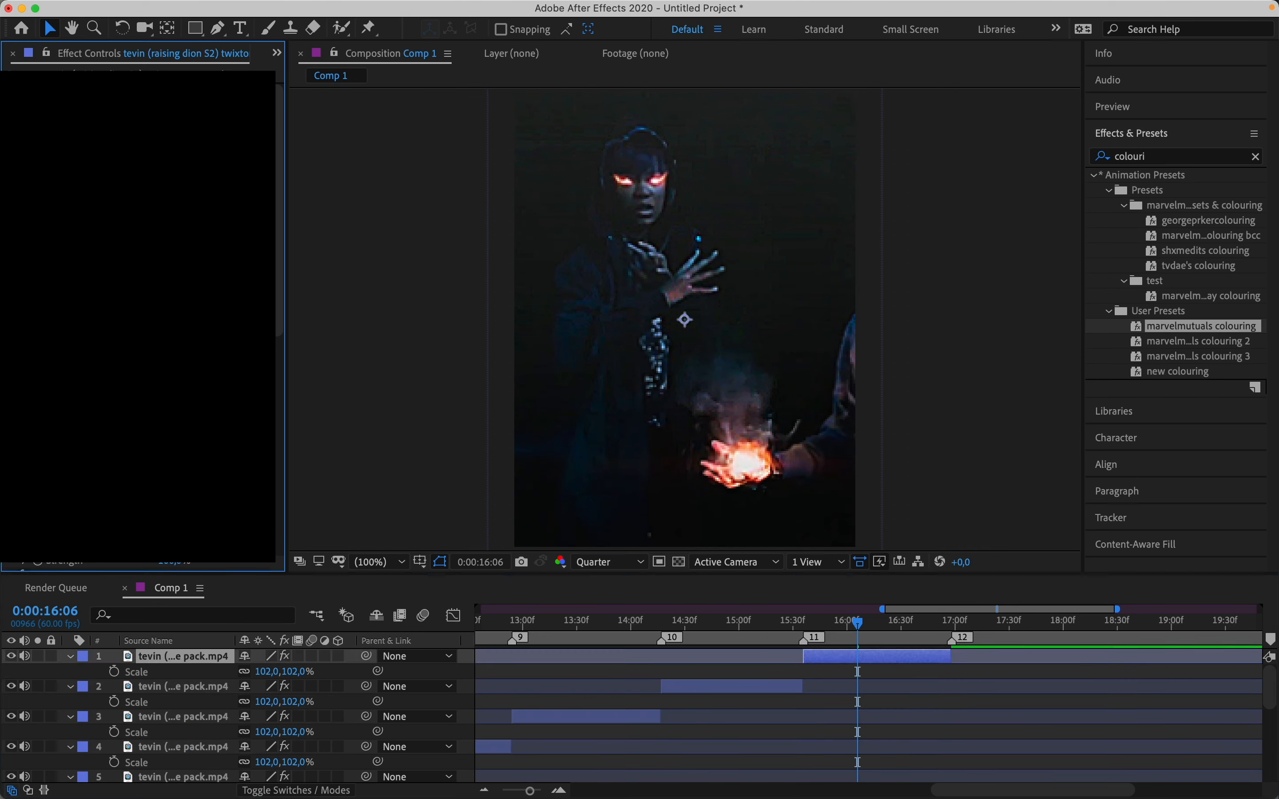
Step: Play back Comp 1 from near the start into the first coloured clip at marker 4
drag(702, 620, 463, 649)
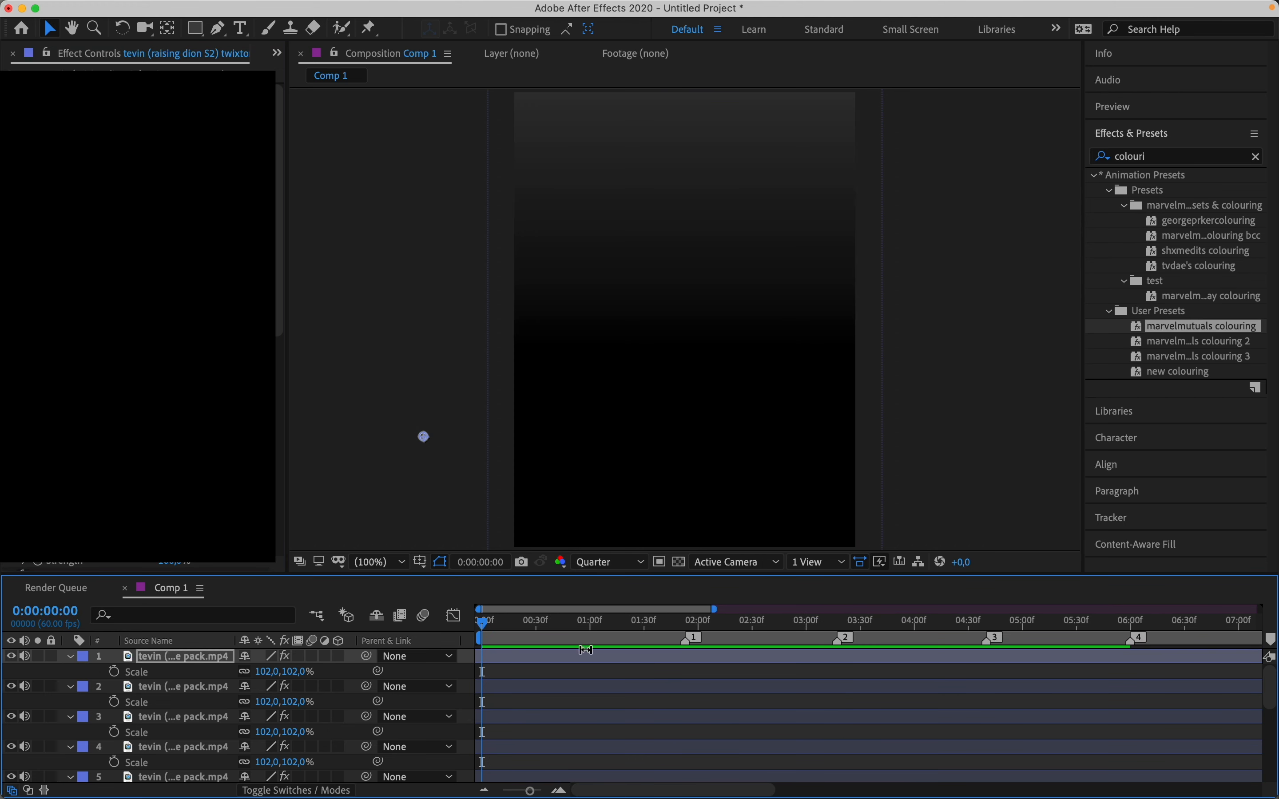
scroll(795, 653, down, 1)
key(minus)
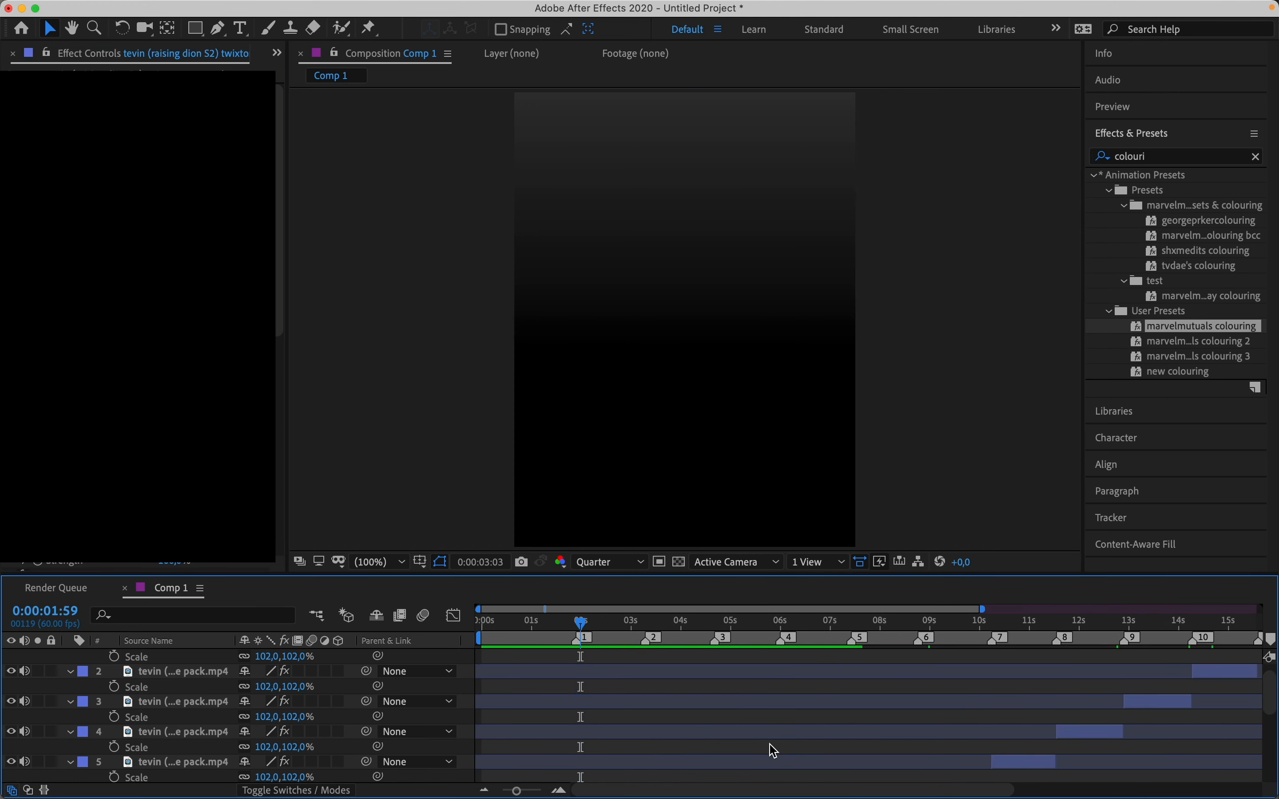
drag(705, 790, 830, 788)
scroll(726, 659, down, 5)
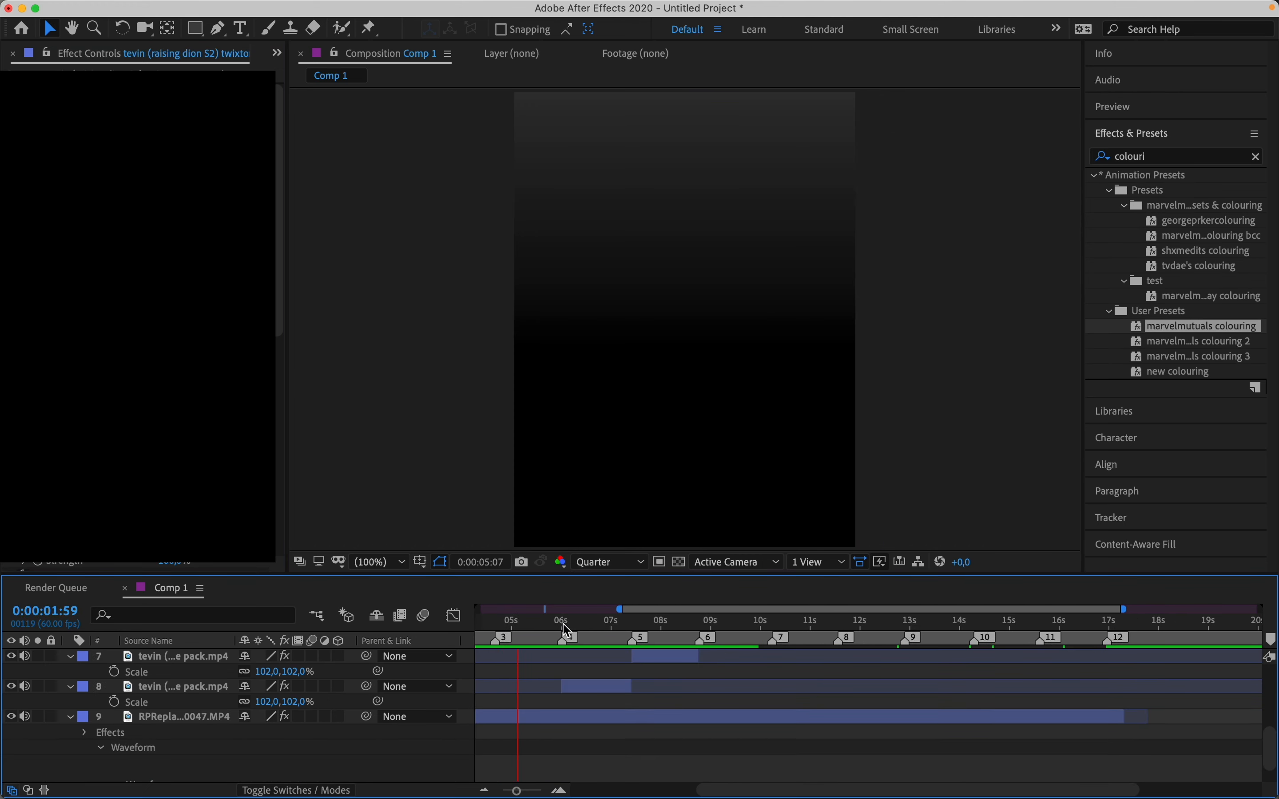
key(space)
key(equal)
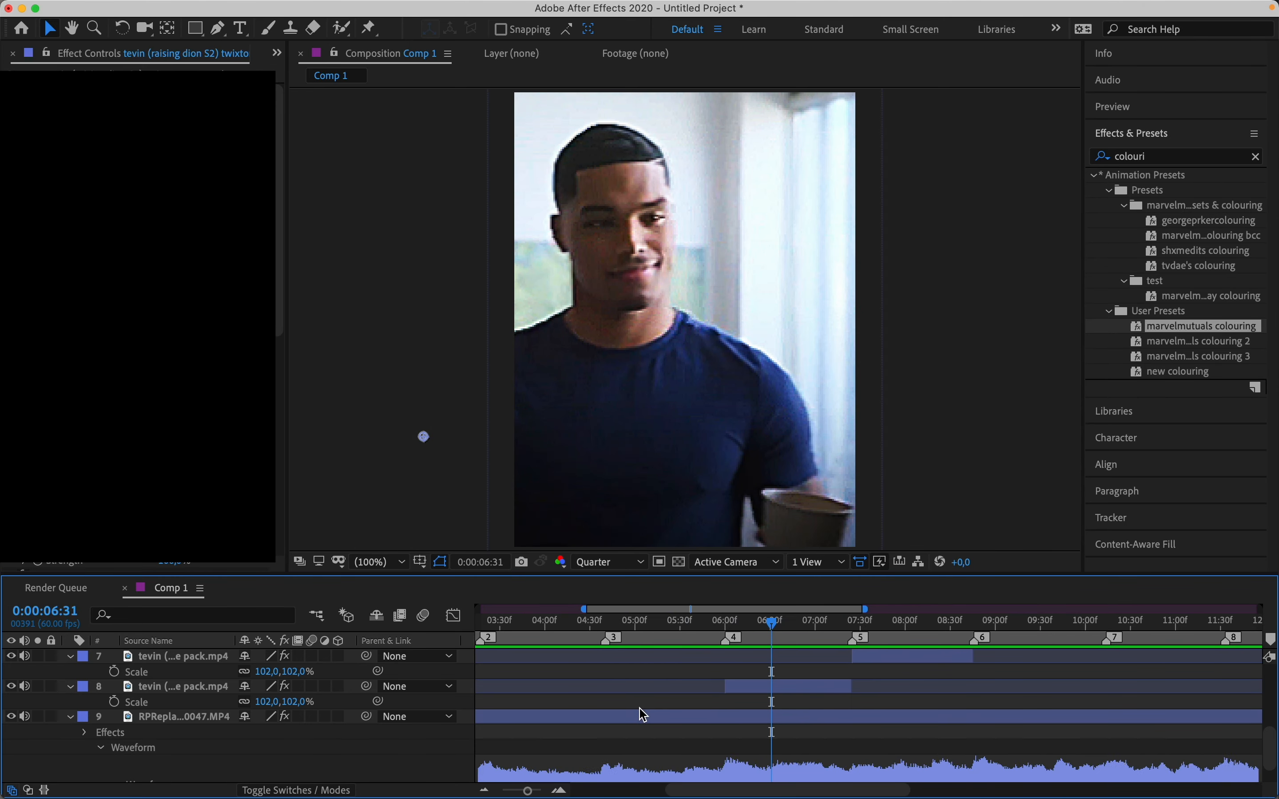
Step: Check the clips after markers 4, 5 and 6 at Full preview resolution, and return the preview to Quarter
click(610, 561)
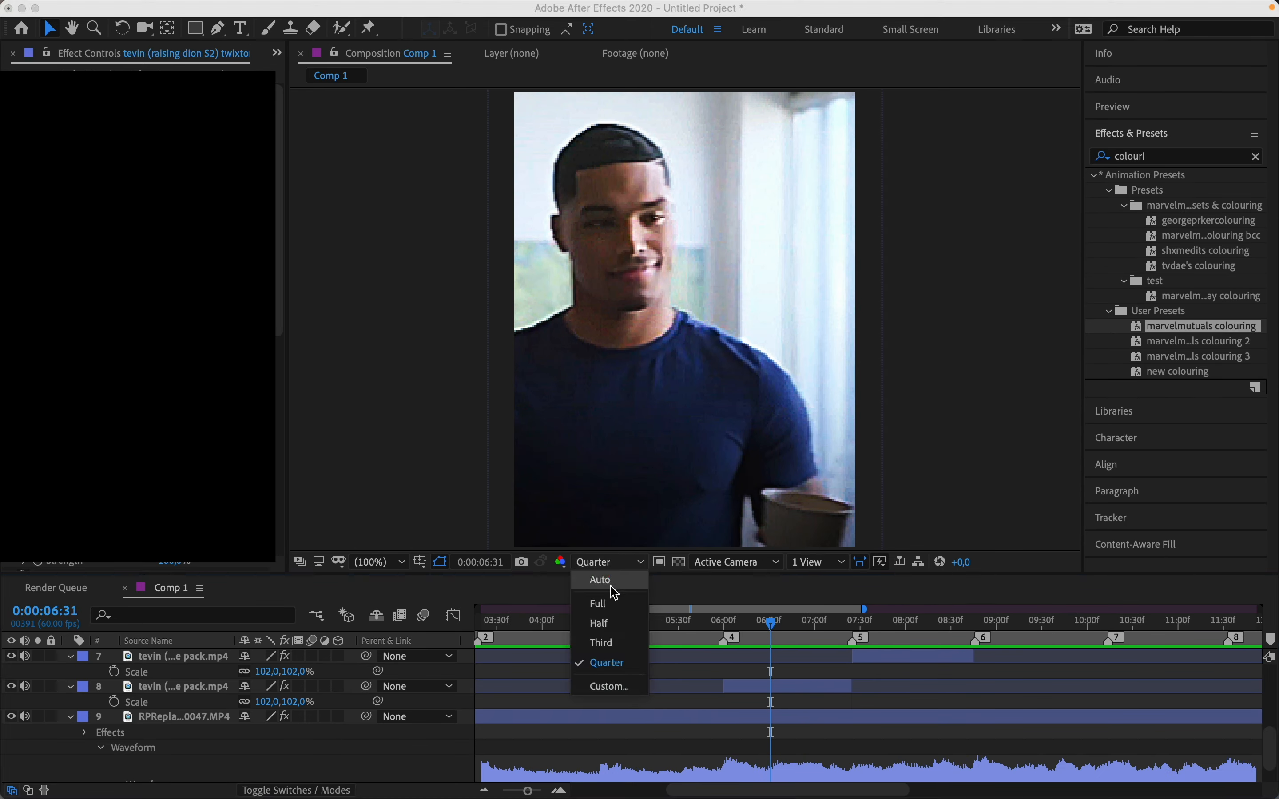
click(620, 606)
click(884, 624)
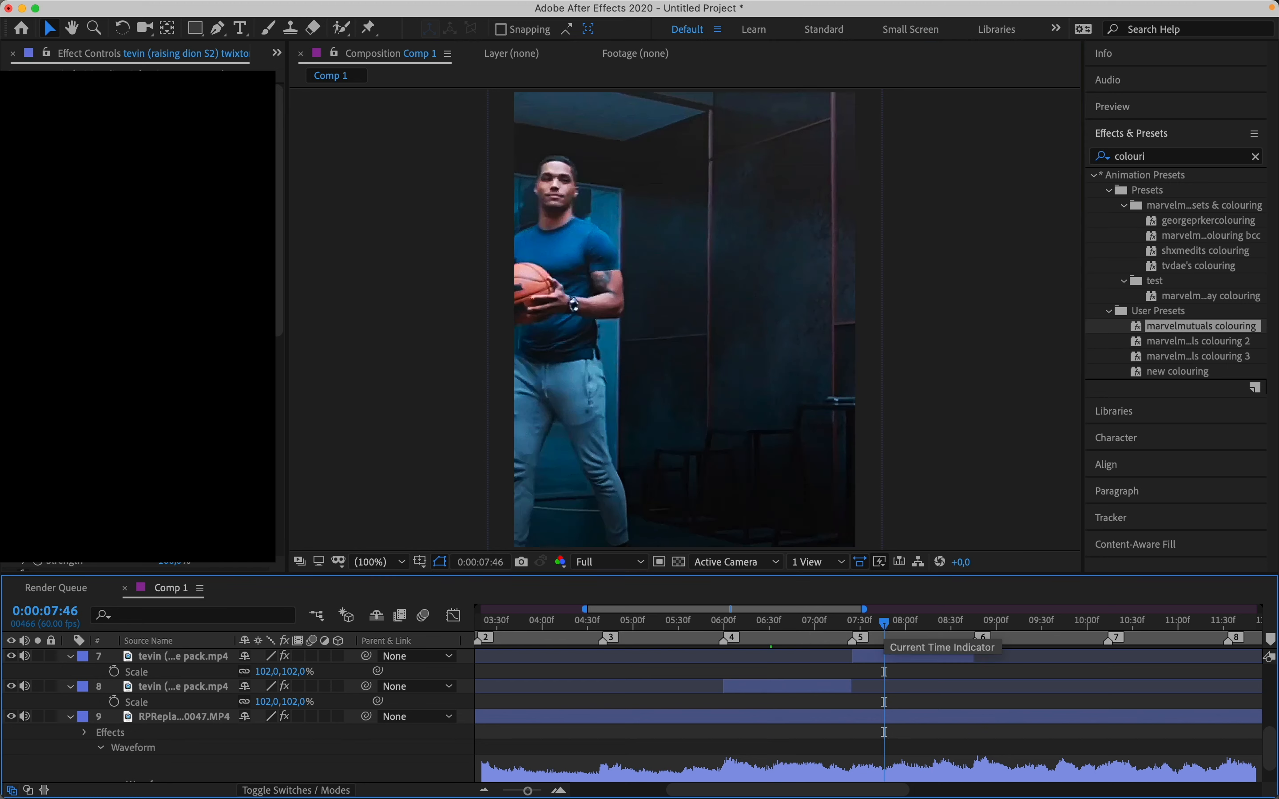
click(1006, 624)
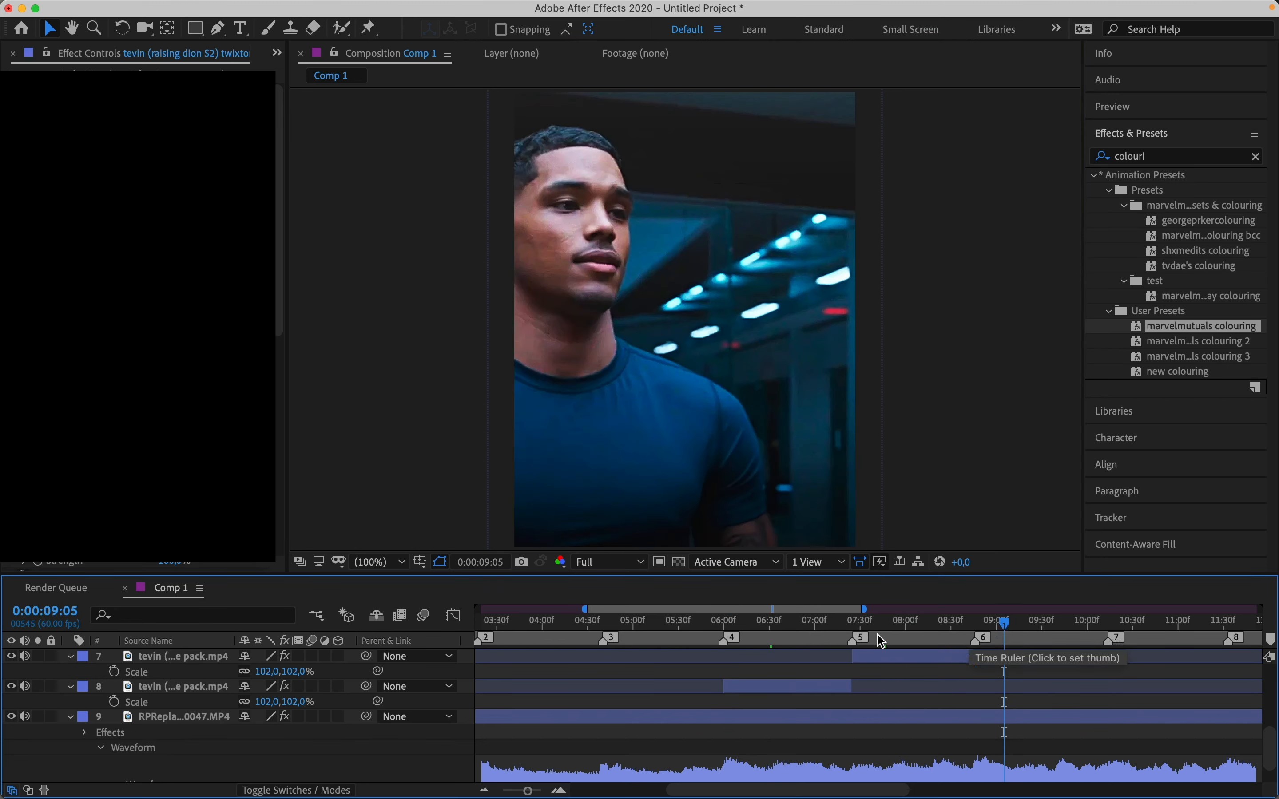
click(757, 624)
click(612, 561)
click(623, 665)
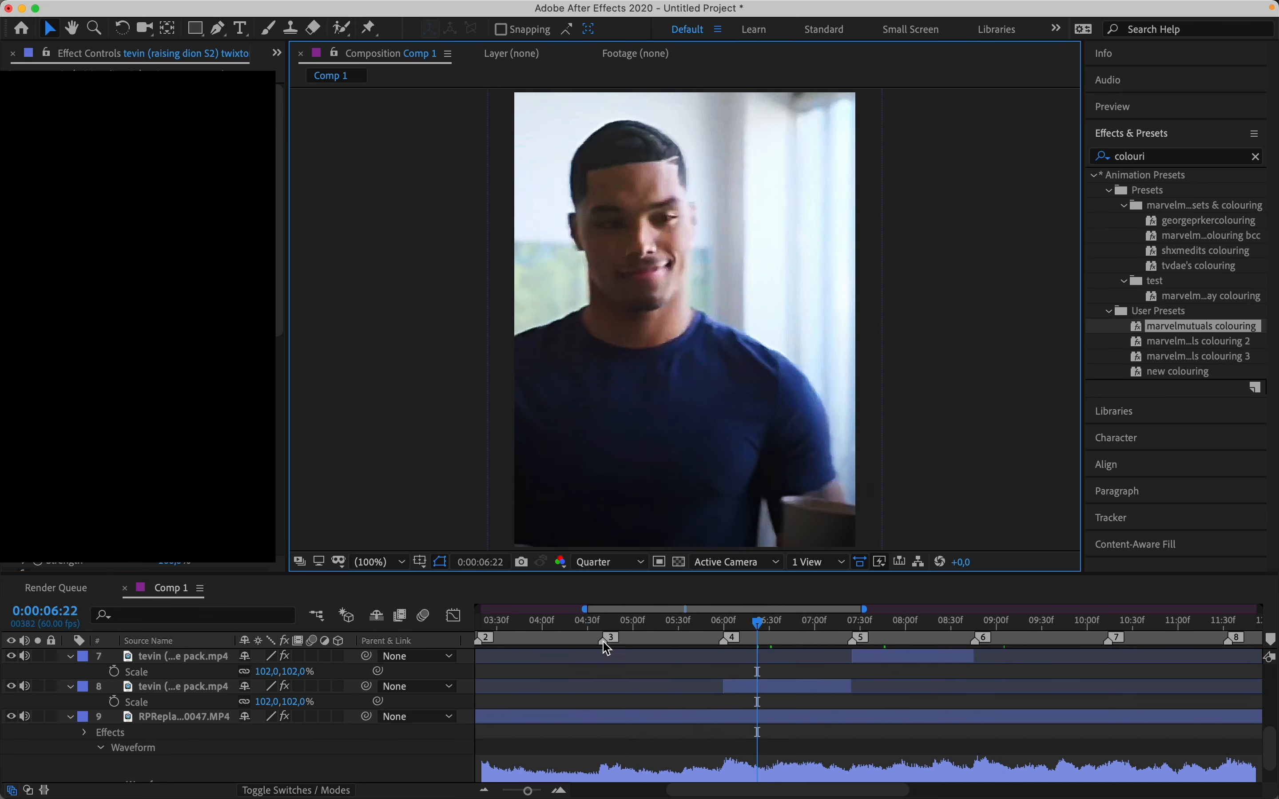
Step: Set the width of Comp 1 to 1024 px in the composition settings
scroll(120, 60, up, 2)
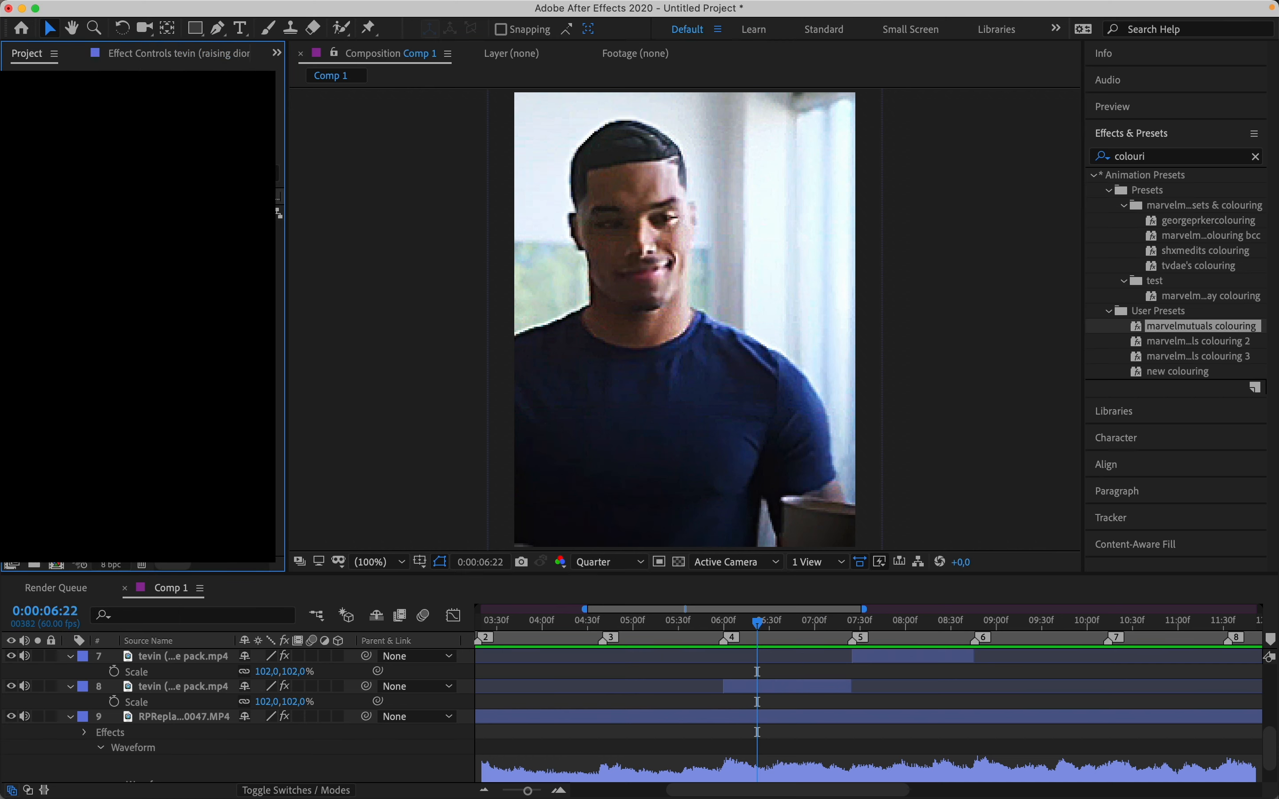
key(super+k)
click(350, 273)
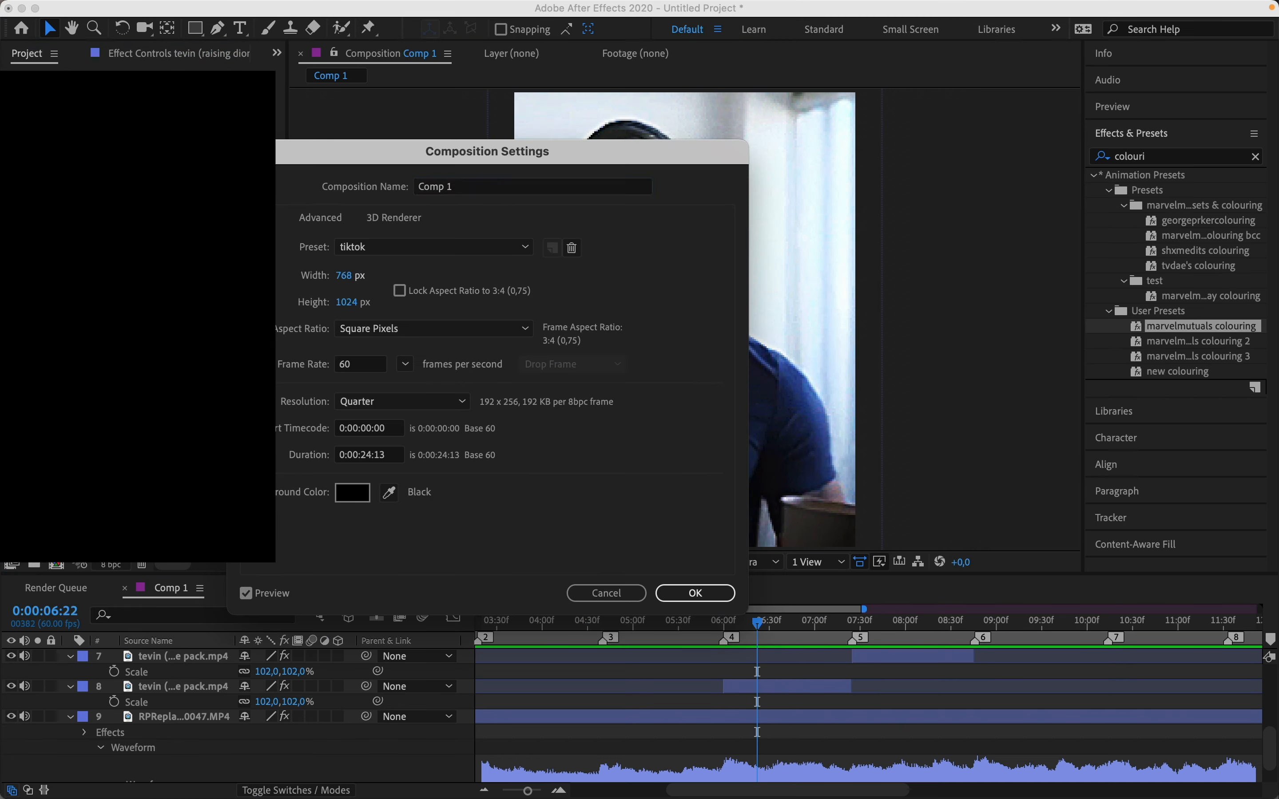
text(1024)
key(Return)
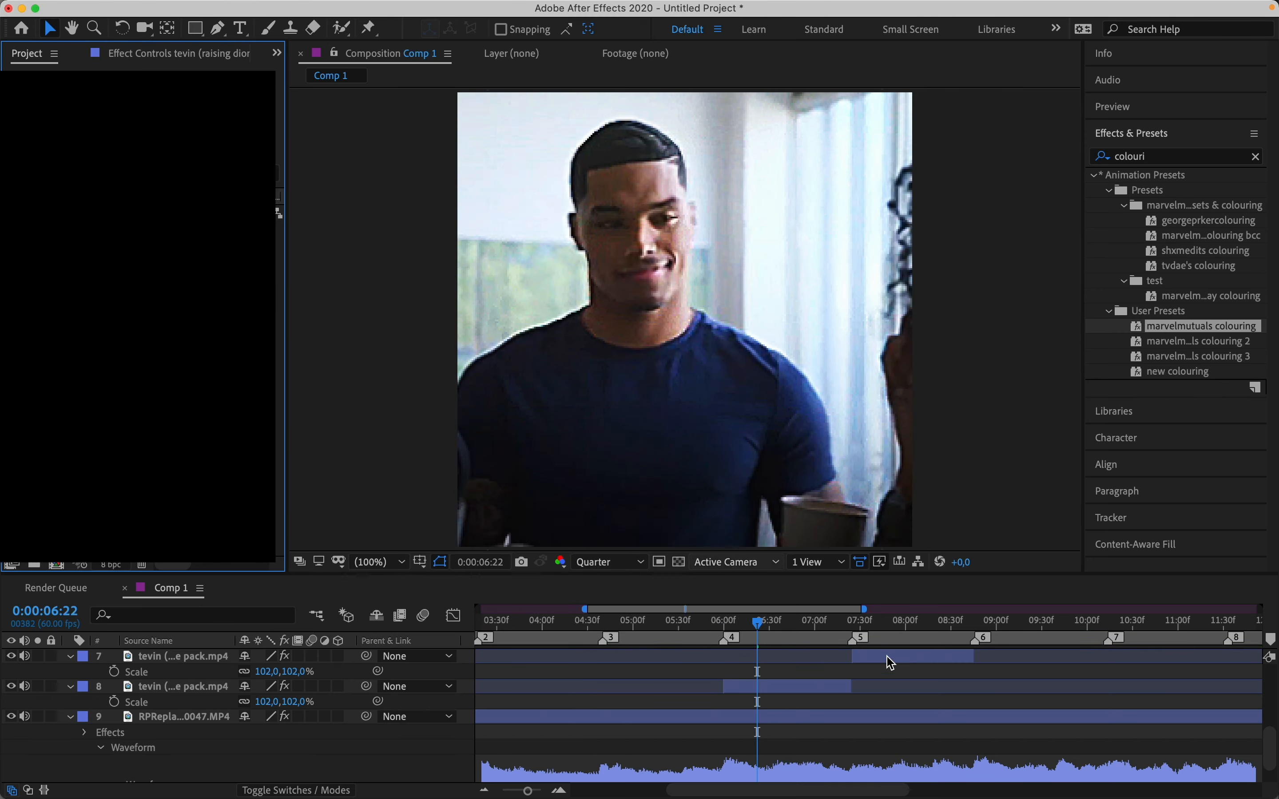
Step: Set the scale of all scene-pack clips to 98%, leaving out the RPReplay layer
click(779, 682)
key(super+a)
super+click(749, 714)
key(s)
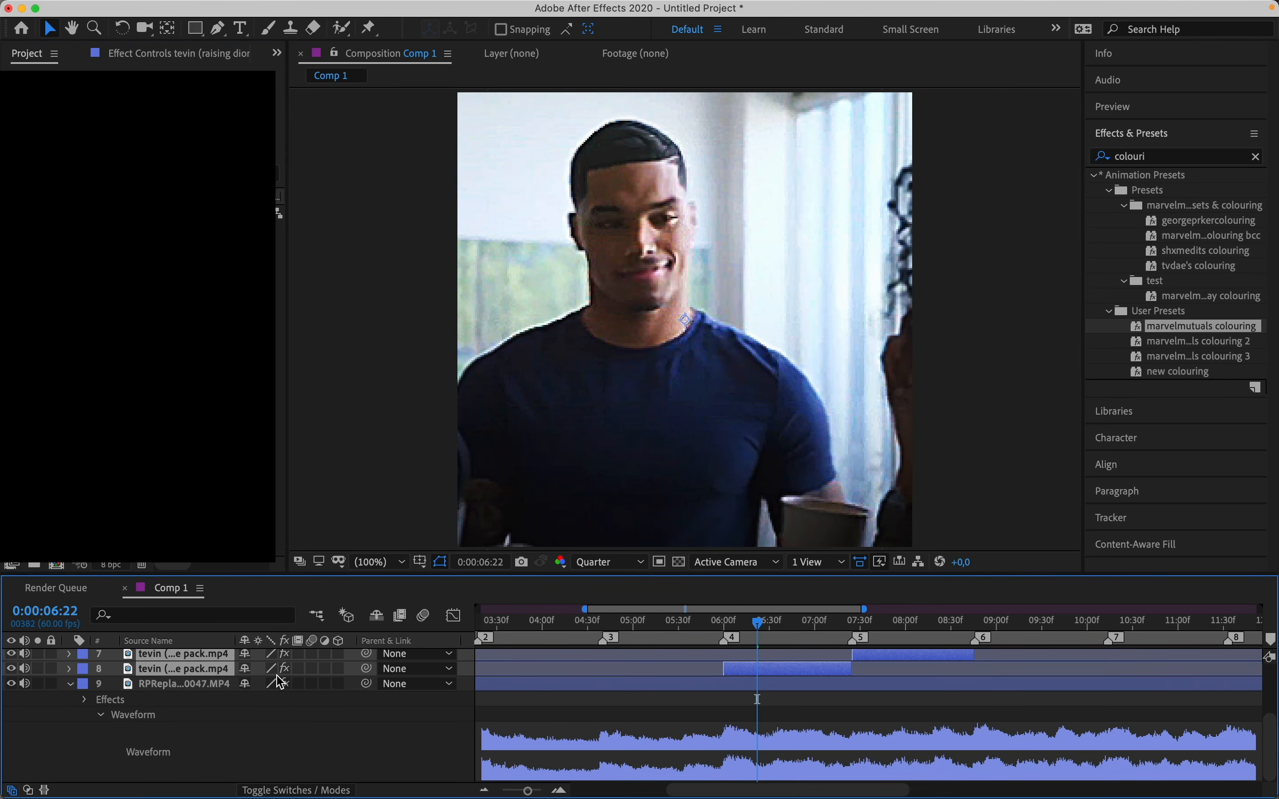
key(s)
mouse_move(272, 681)
mouse_down()
mouse_move(288, 684)
mouse_move(272, 685)
mouse_up()
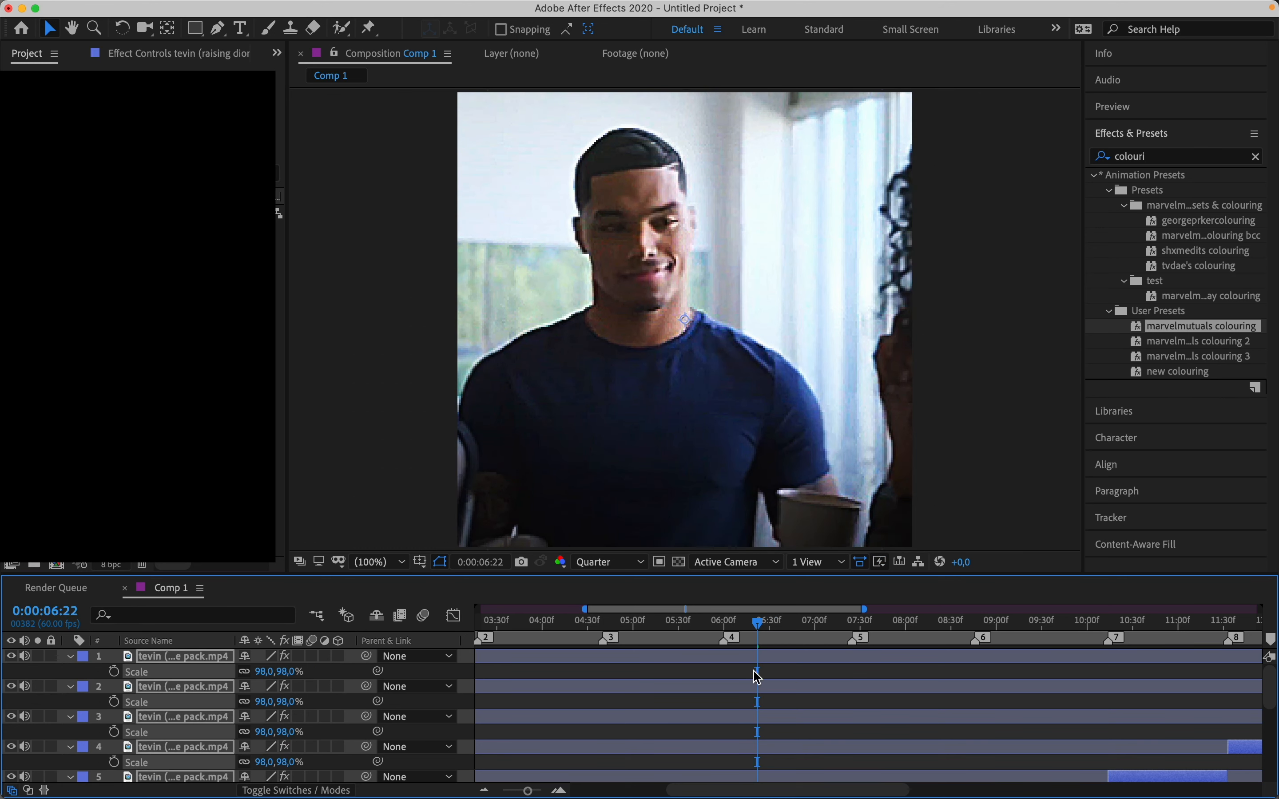
Step: Reveal the clips' Position values and set the layer 8 clip's position to 607, 512
key(p)
scroll(787, 681, down, 10)
click(768, 666)
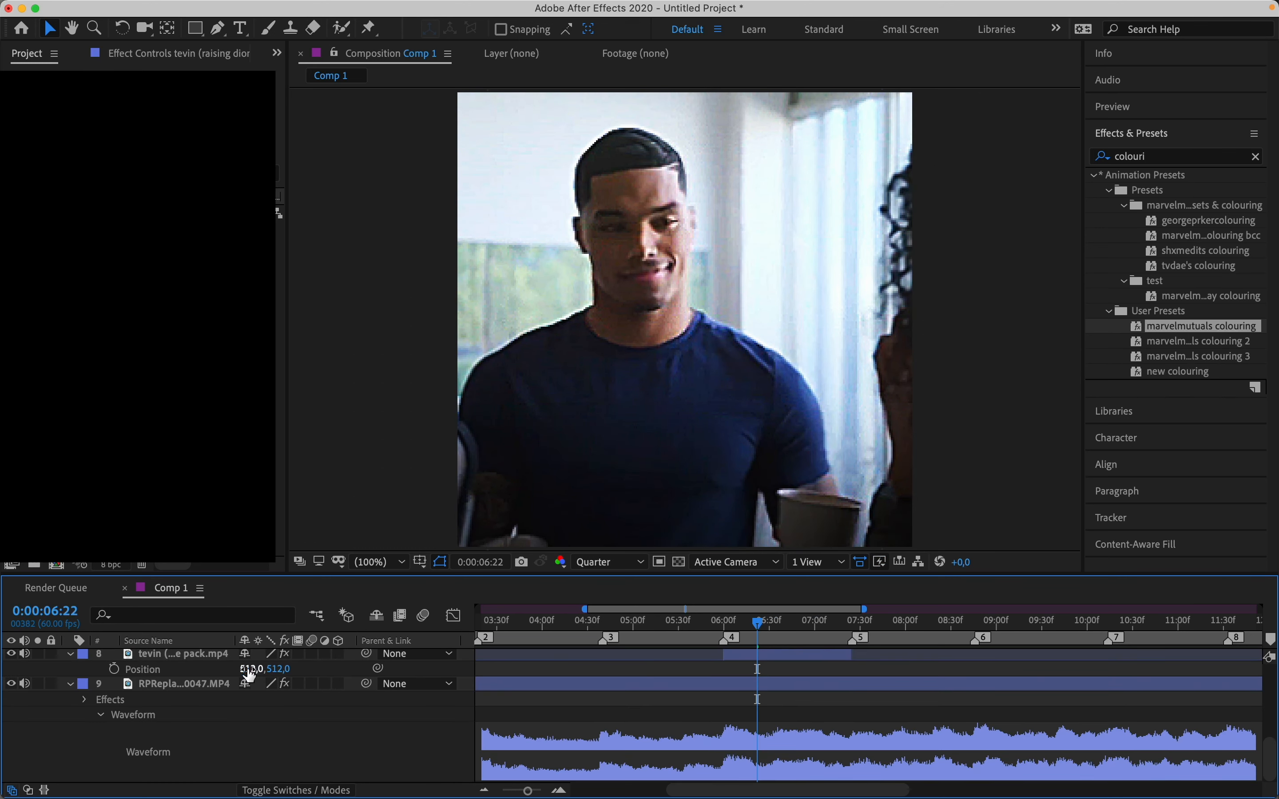
drag(250, 674, 338, 675)
click(341, 675)
Step: Pre-compose the layer 8 clip with all attributes moved into the new composition, and play it back from marker 4
key(super+shift+c)
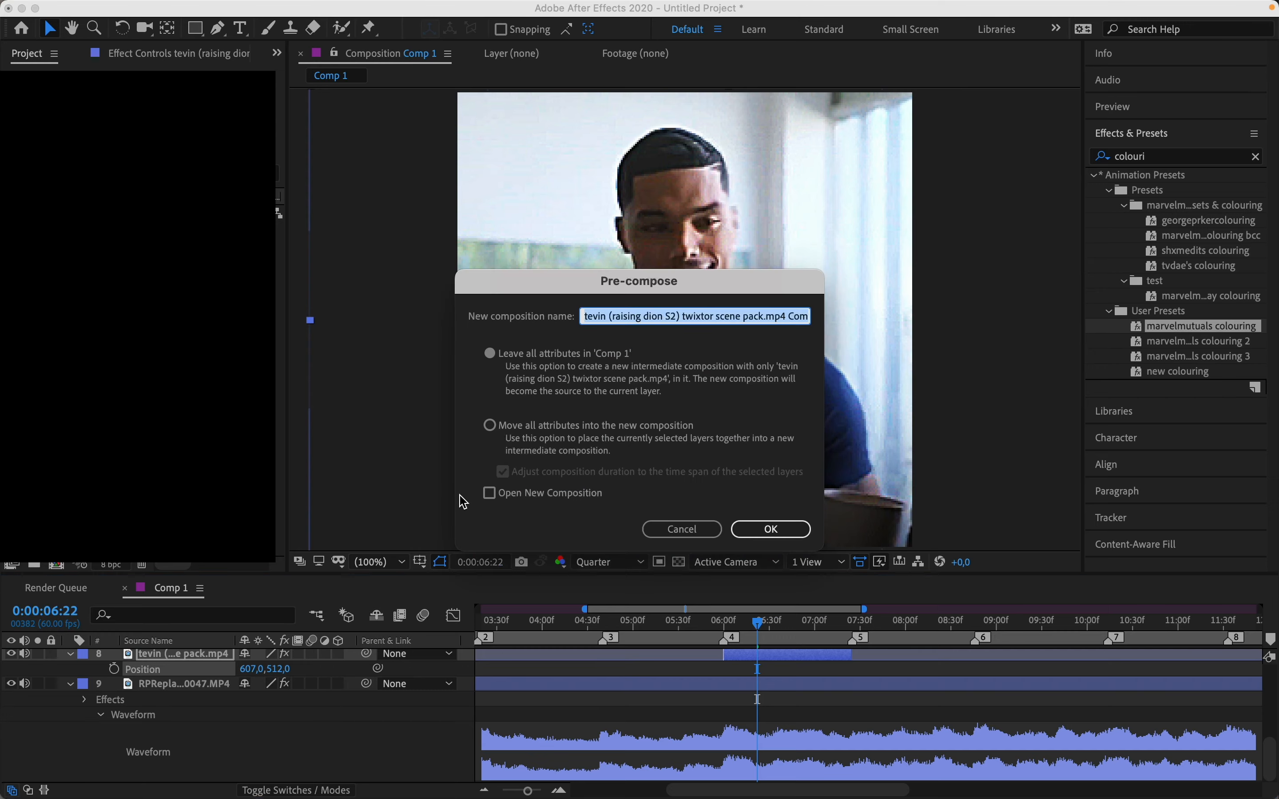
click(490, 424)
click(750, 540)
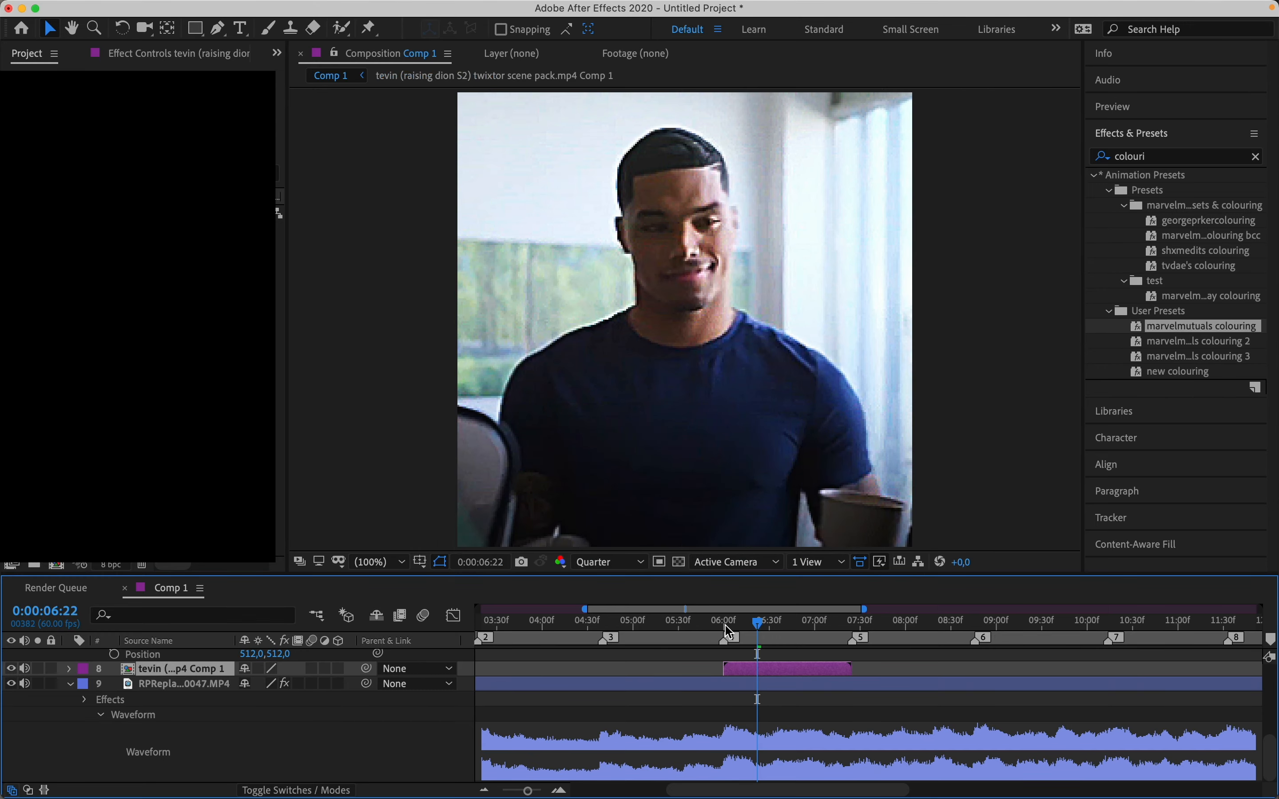
click(729, 632)
key(space)
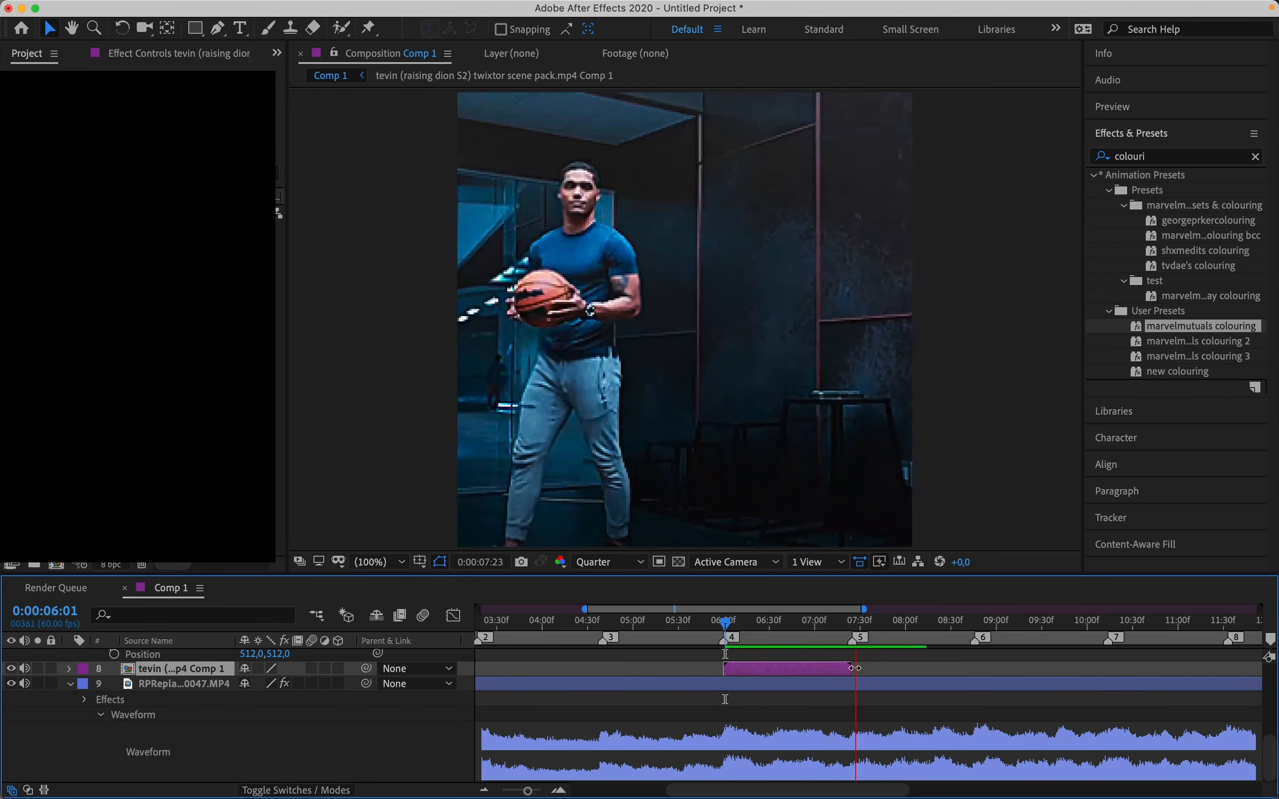
key(space)
Step: Set the layer 7 basketball clip's position to 775, 512 and pre-compose it with all attributes moved into the new composition
scroll(906, 685, up, 3)
drag(250, 728, 510, 756)
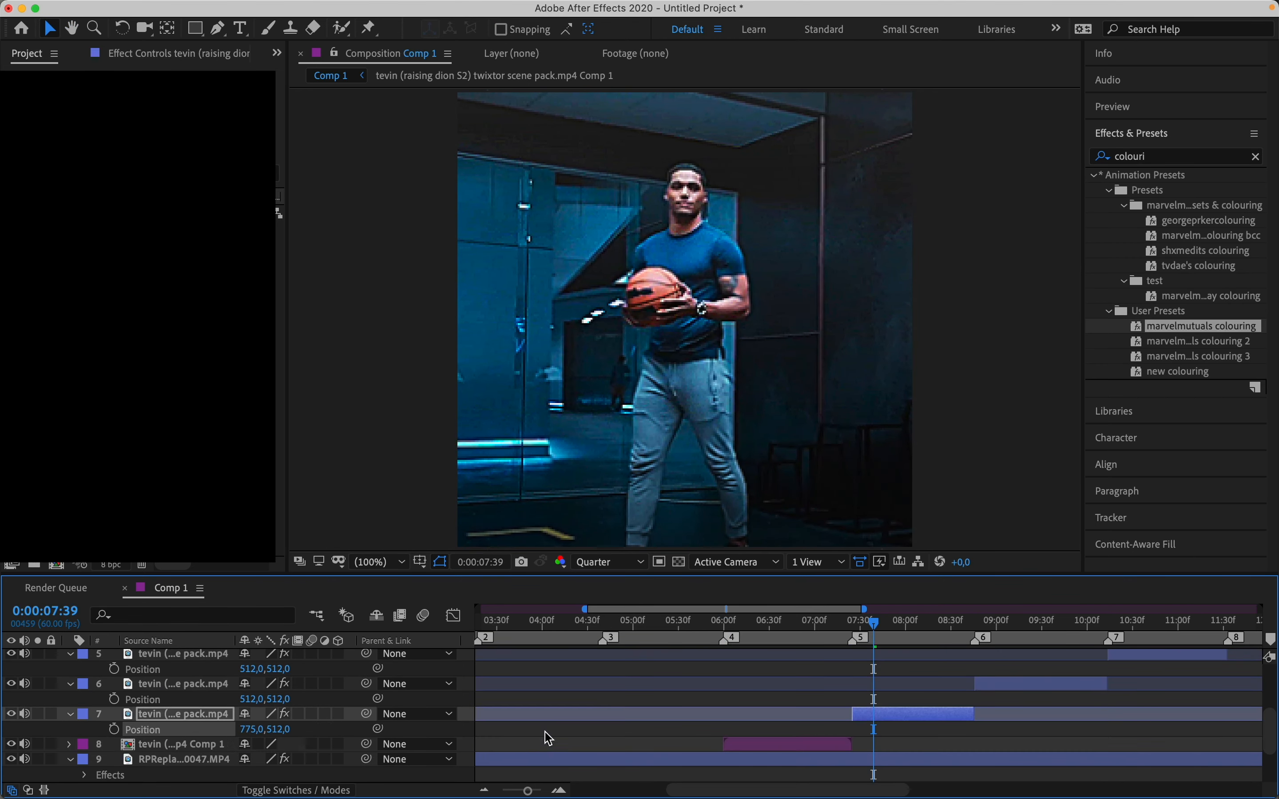
key(space)
key(space)
key(super+shift+c)
click(507, 431)
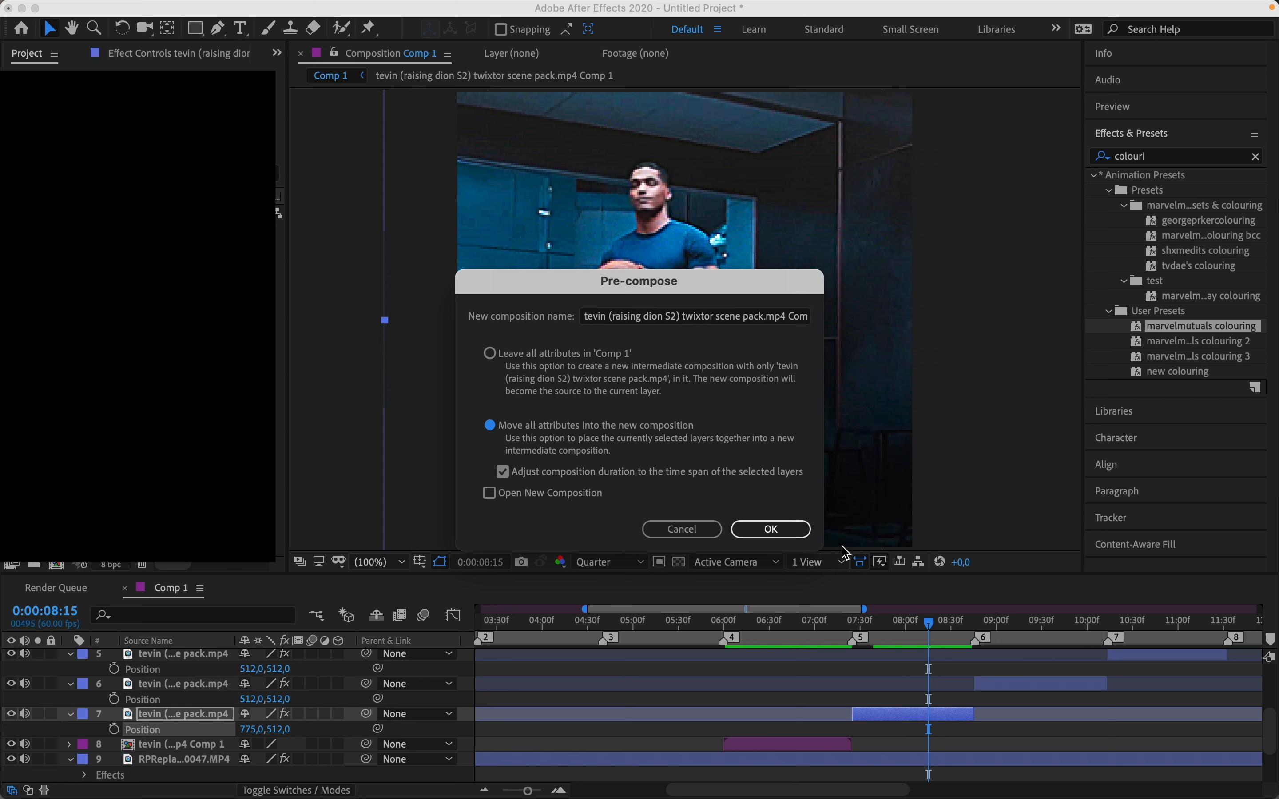
key(Return)
Step: Set the layer 6 clip's position to 767, 512 and pre-compose it with all attributes moved into the new composition
key(space)
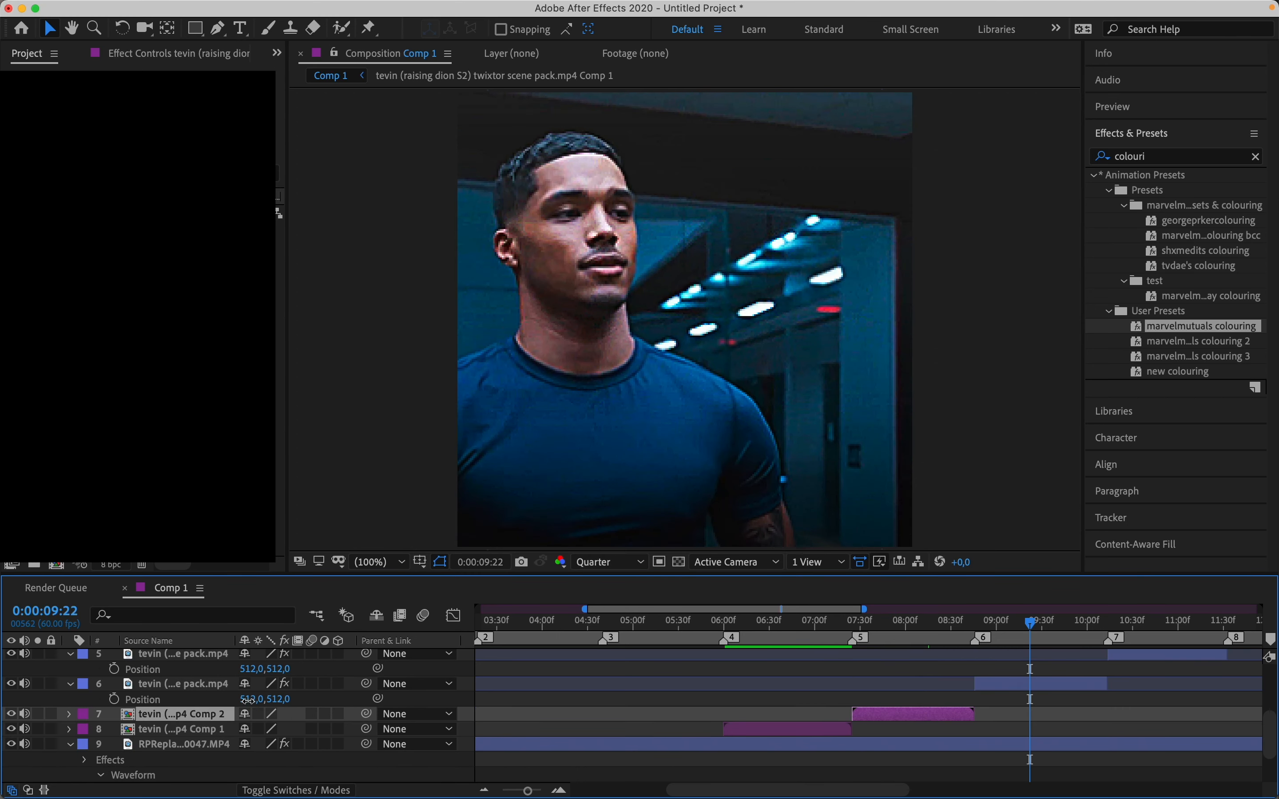
drag(248, 700, 501, 706)
key(super+shift+c)
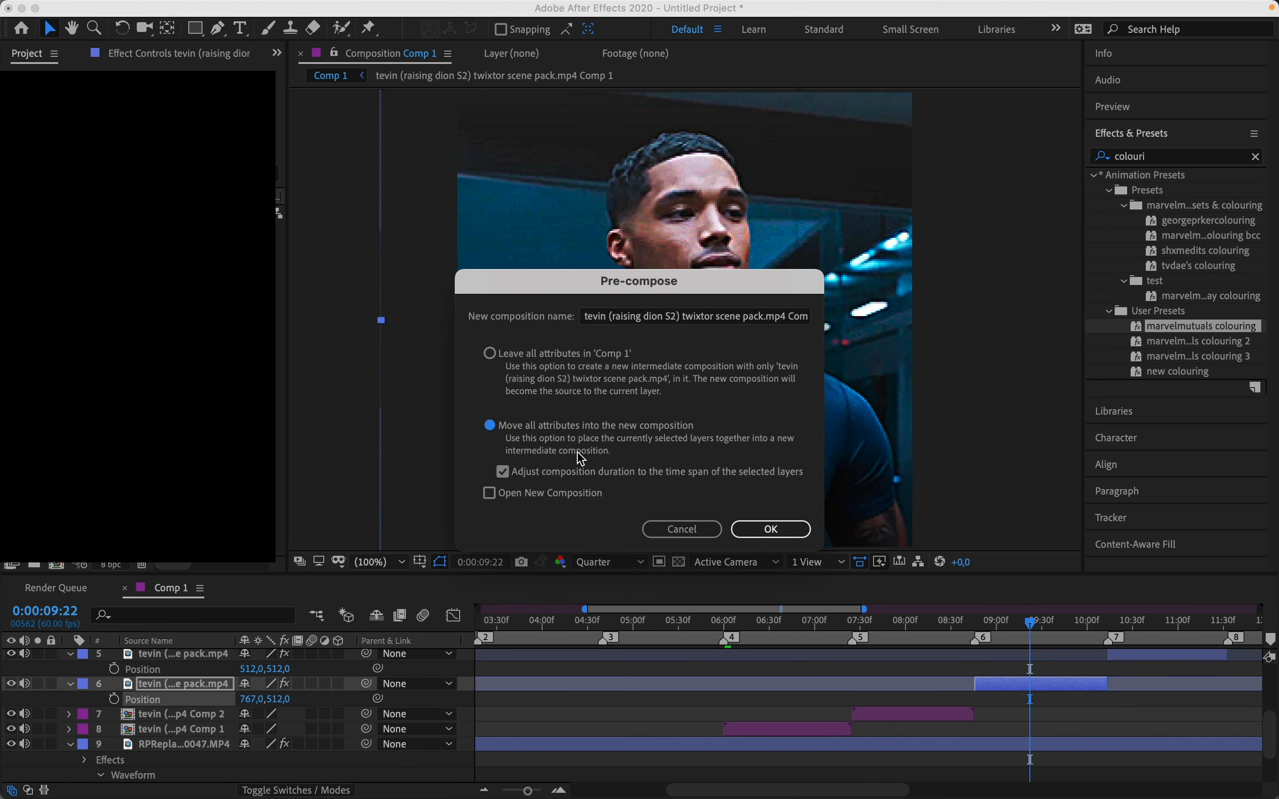
click(771, 529)
Step: Set the layer 5 clip's position to 811, 512 and pre-compose it with all attributes moved into the new composition
key(space)
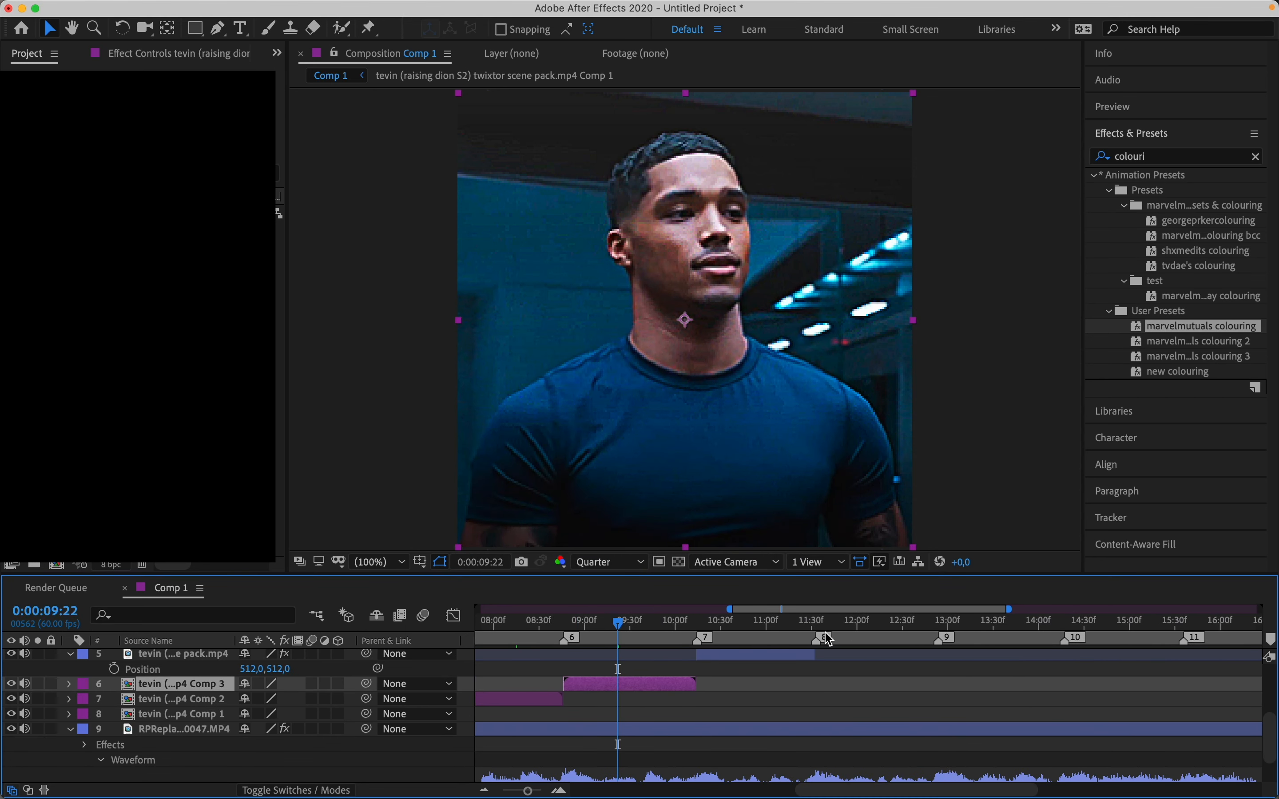
drag(273, 669, 560, 672)
key(super+shift+c)
click(503, 426)
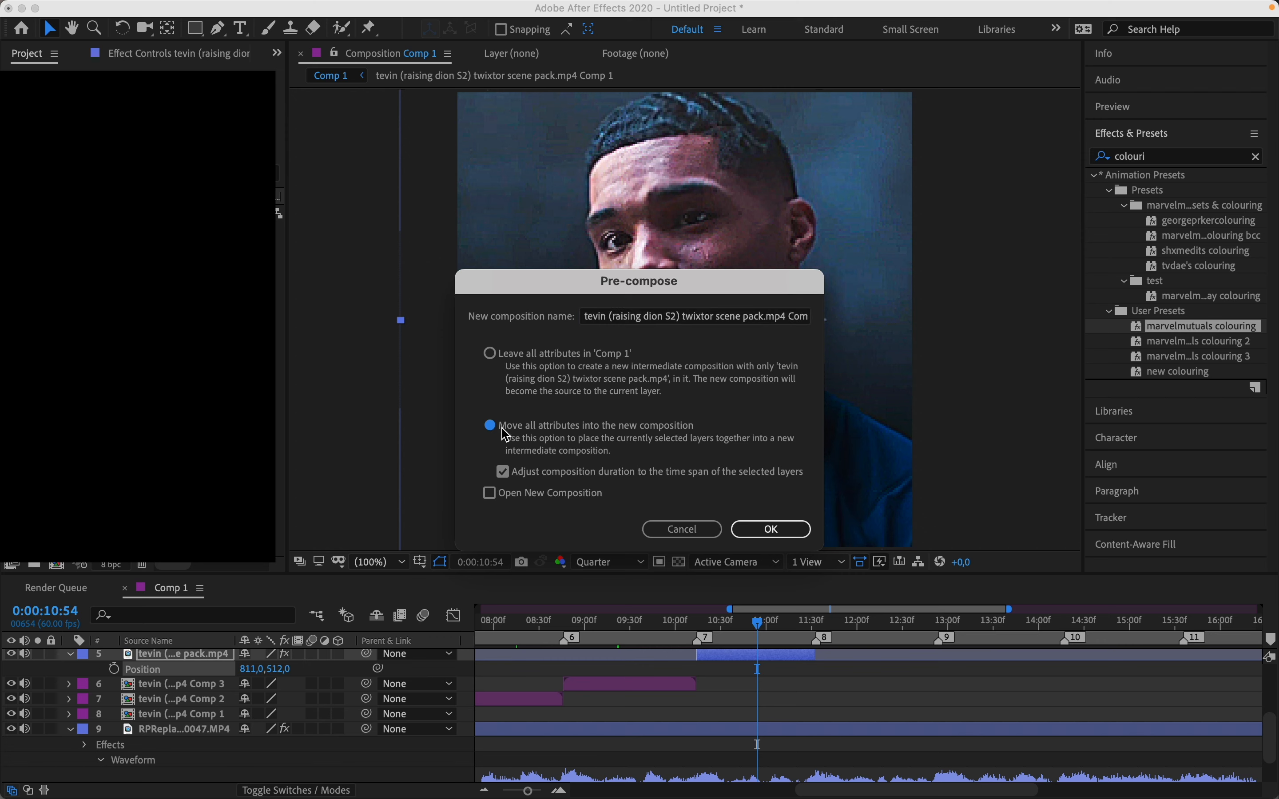
click(771, 530)
Step: Set the layer 4 clip's position to 480, 512 and pre-compose it with all attributes moved into the new composition
click(831, 624)
scroll(581, 687, up, 1)
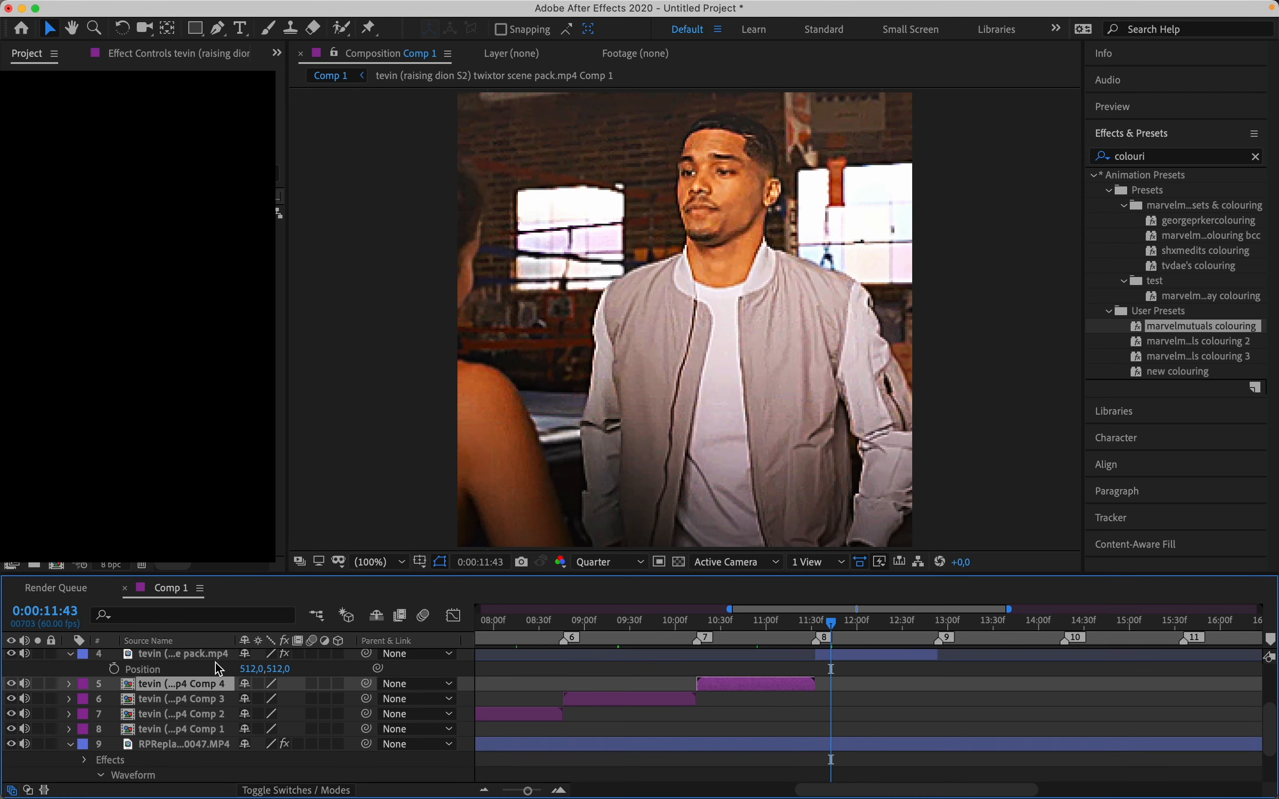
drag(242, 670, 232, 670)
key(space)
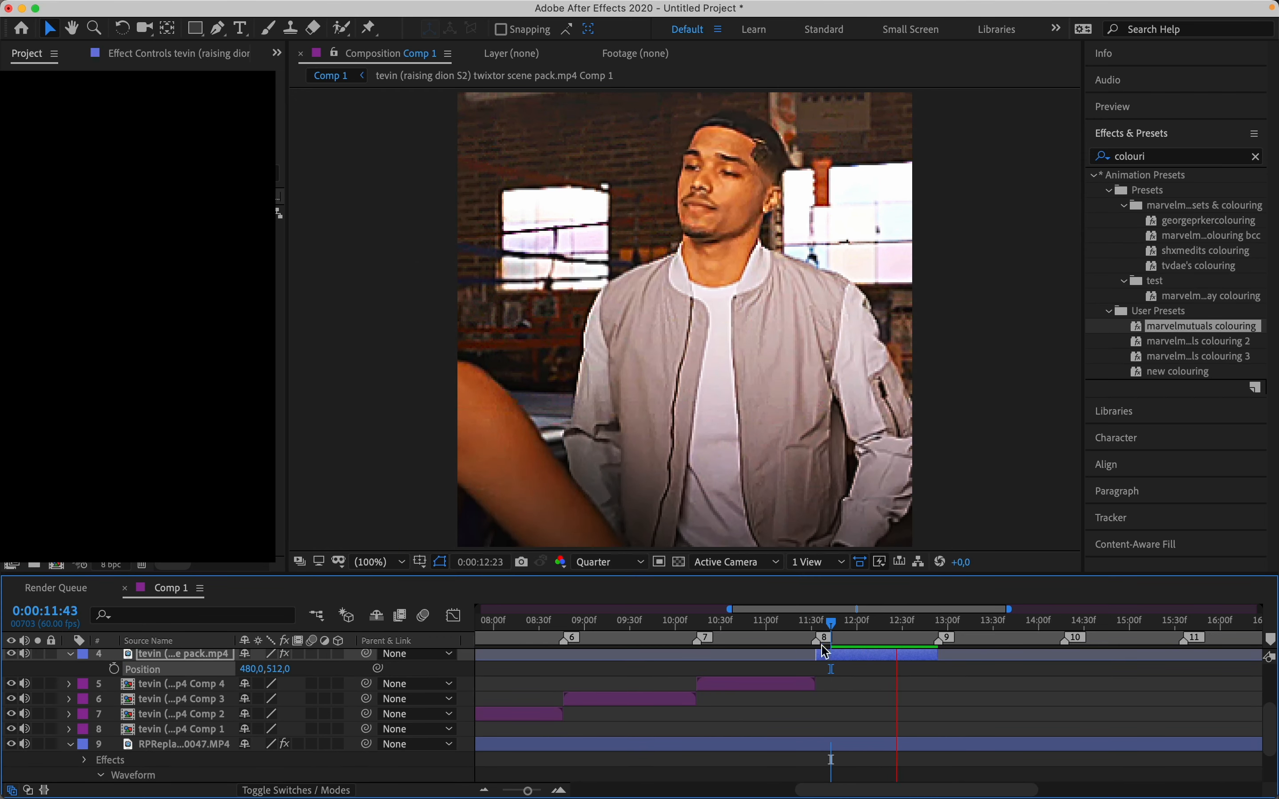
drag(855, 623, 823, 624)
key(space)
key(space)
key(super+shift+c)
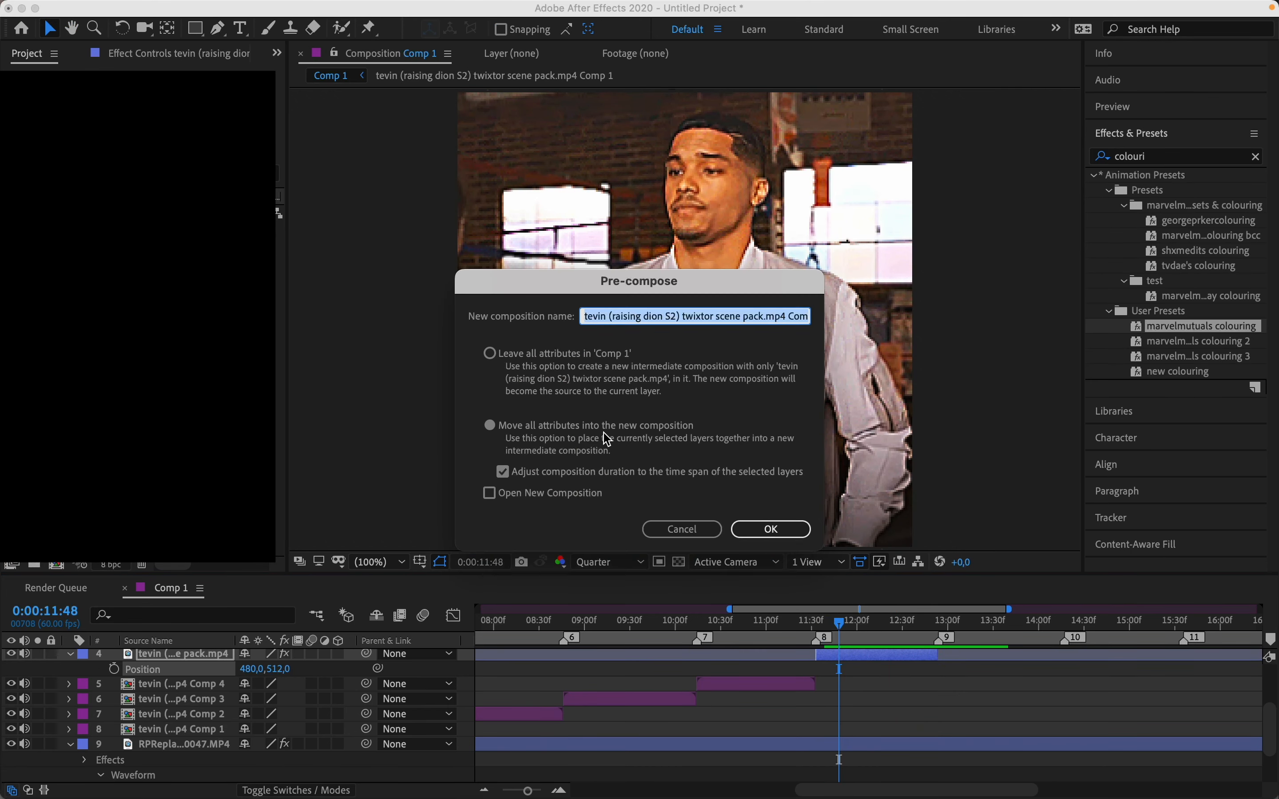
click(604, 431)
click(771, 529)
Step: Shift the layer 3 clip horizontally to reframe the subject and pre-compose it with all attributes moved into the new composition
click(975, 623)
scroll(794, 702, up, 1)
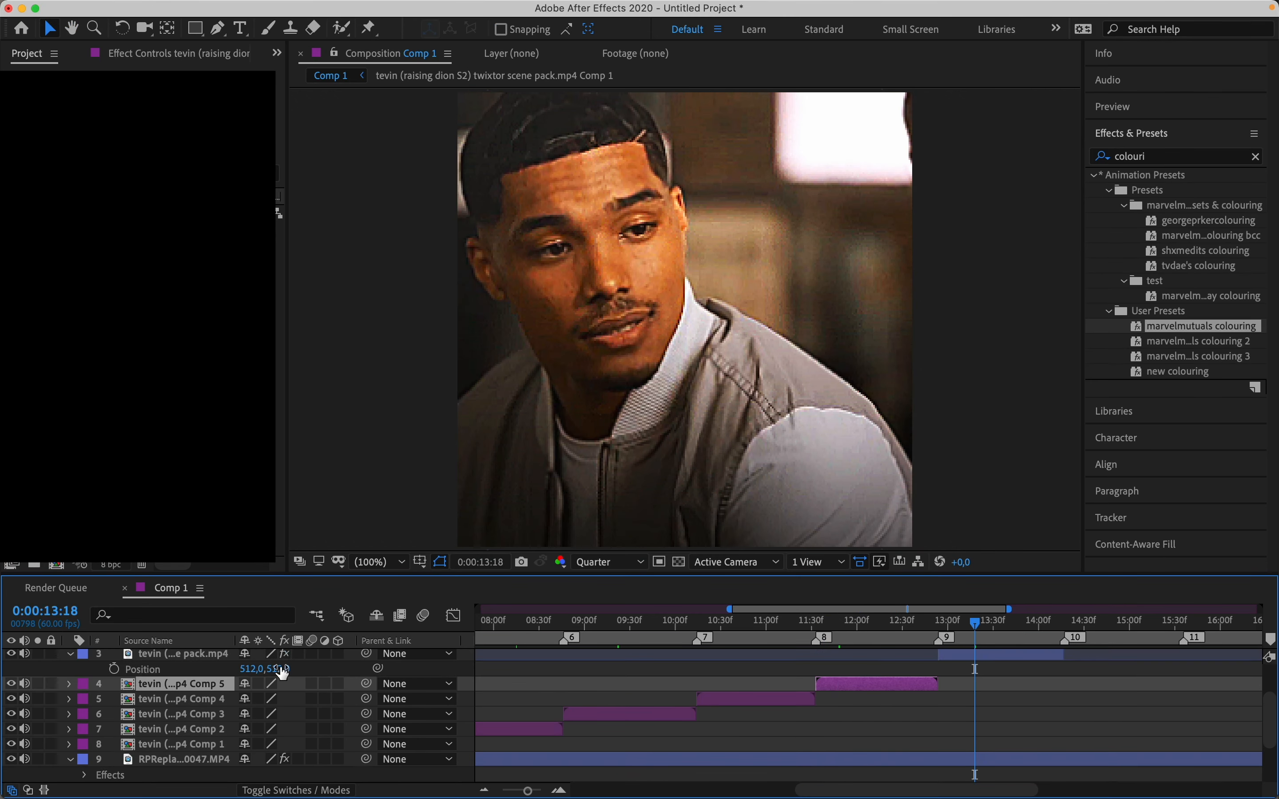
drag(252, 669, 428, 669)
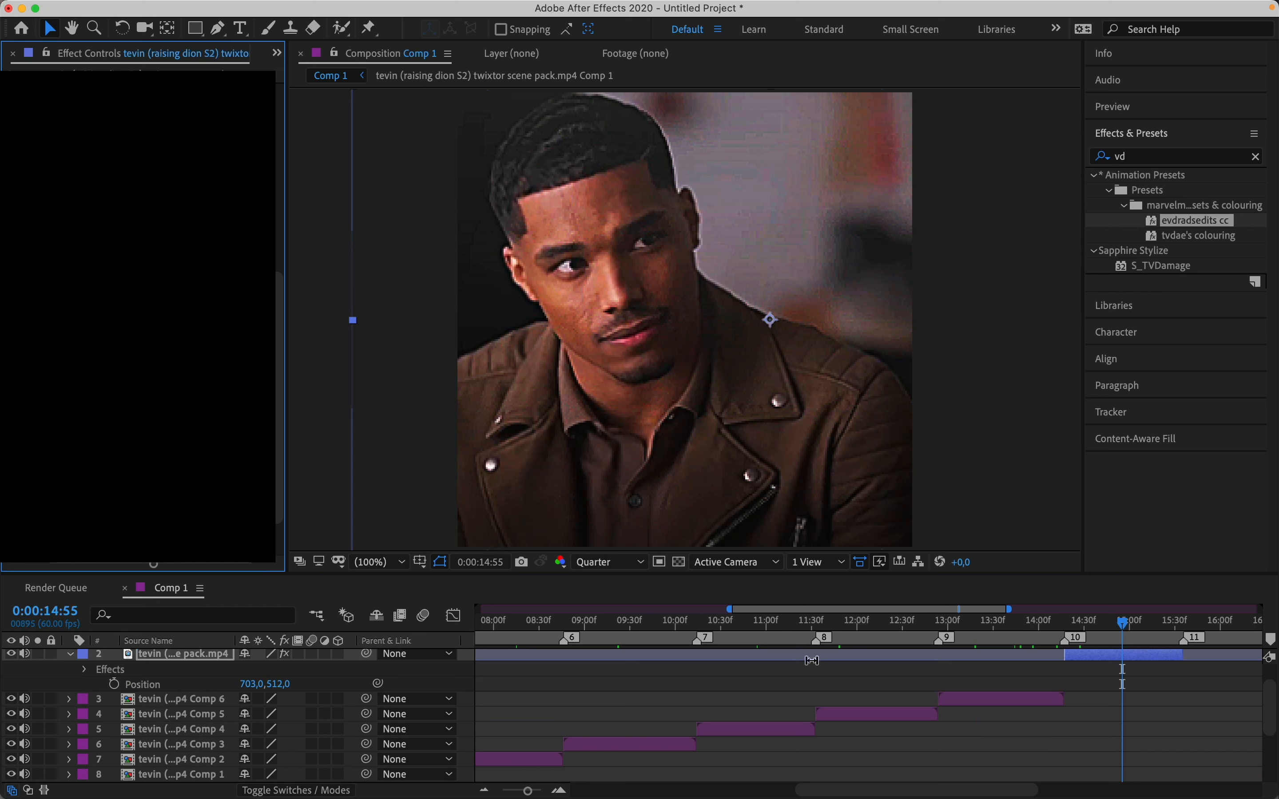
Step: Clear the effects and presets search term
click(1255, 158)
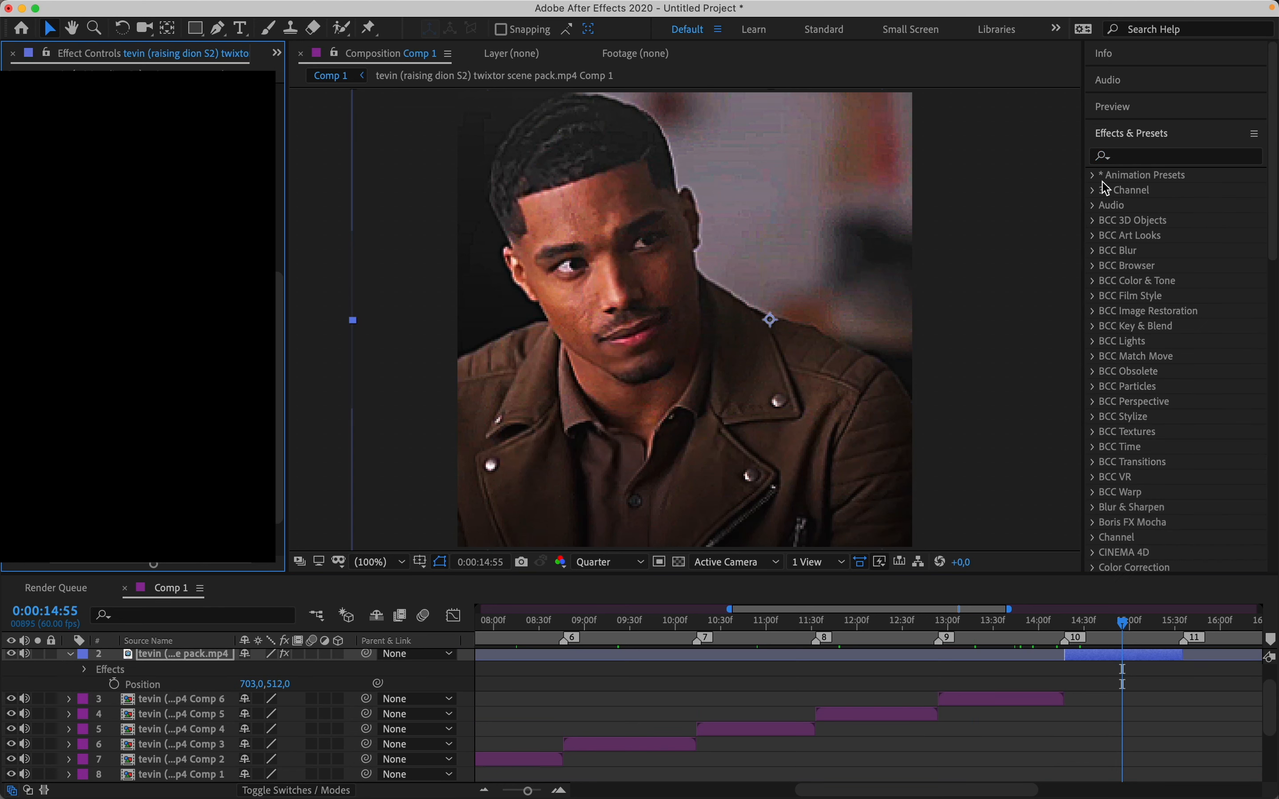
click(1142, 158)
click(1113, 745)
Step: Set the layer 2 clip's position to 848, 512 and pre-compose it with all attributes moved into the new composition
click(1098, 656)
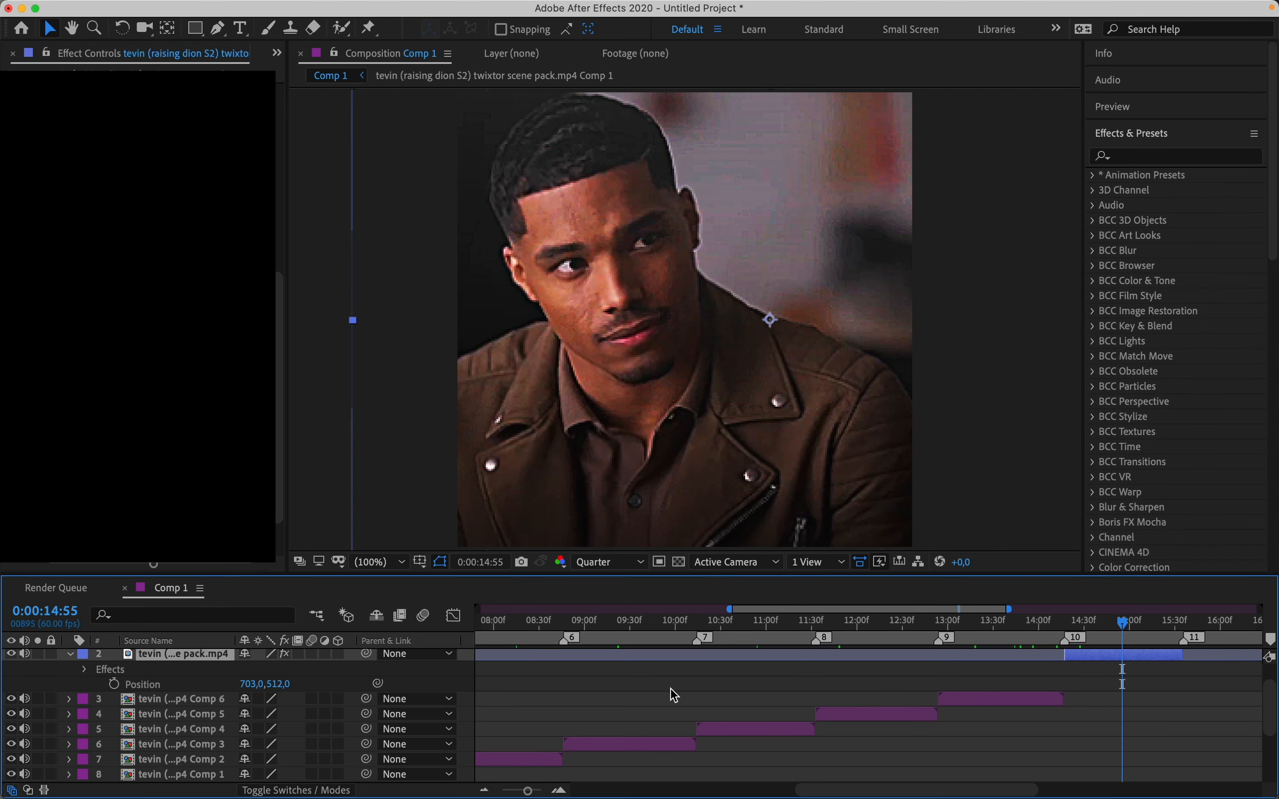
key(u)
key(p)
drag(251, 674, 381, 671)
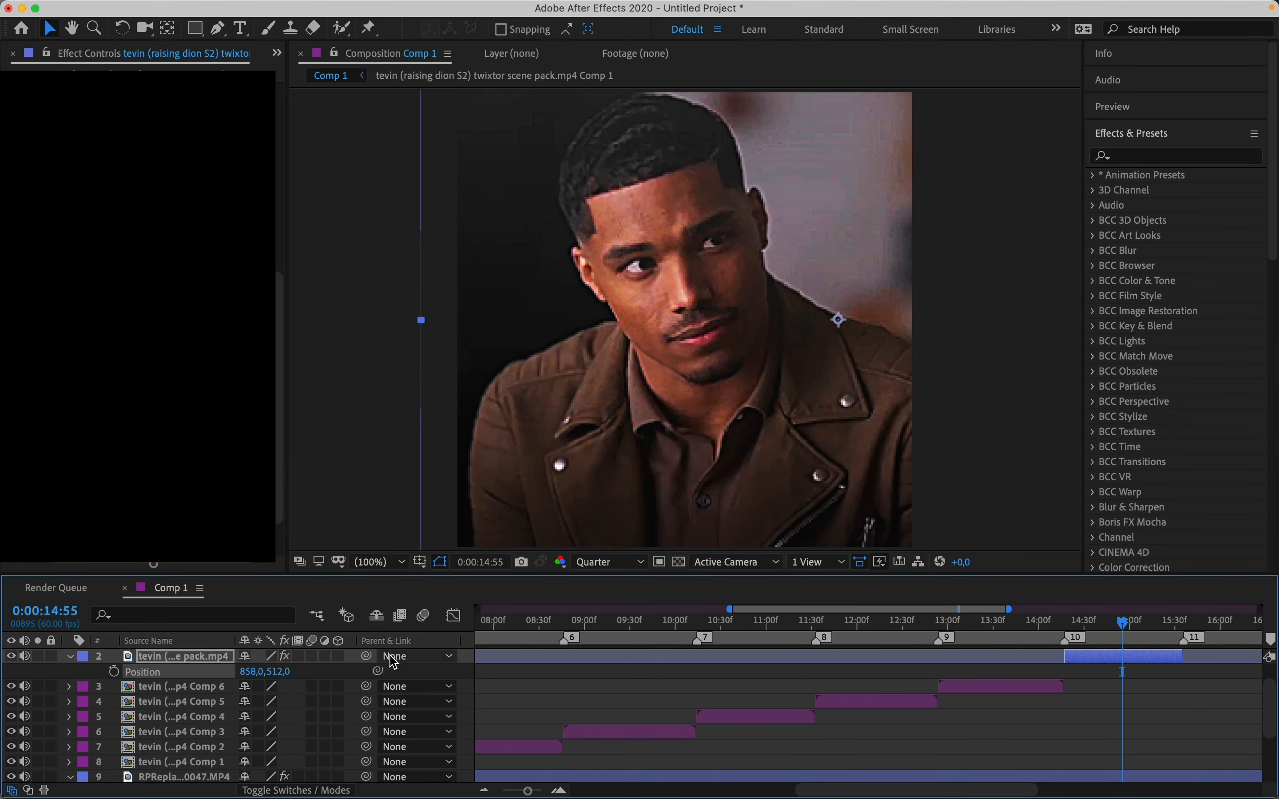
key(shift+Left)
key(super+shift+c)
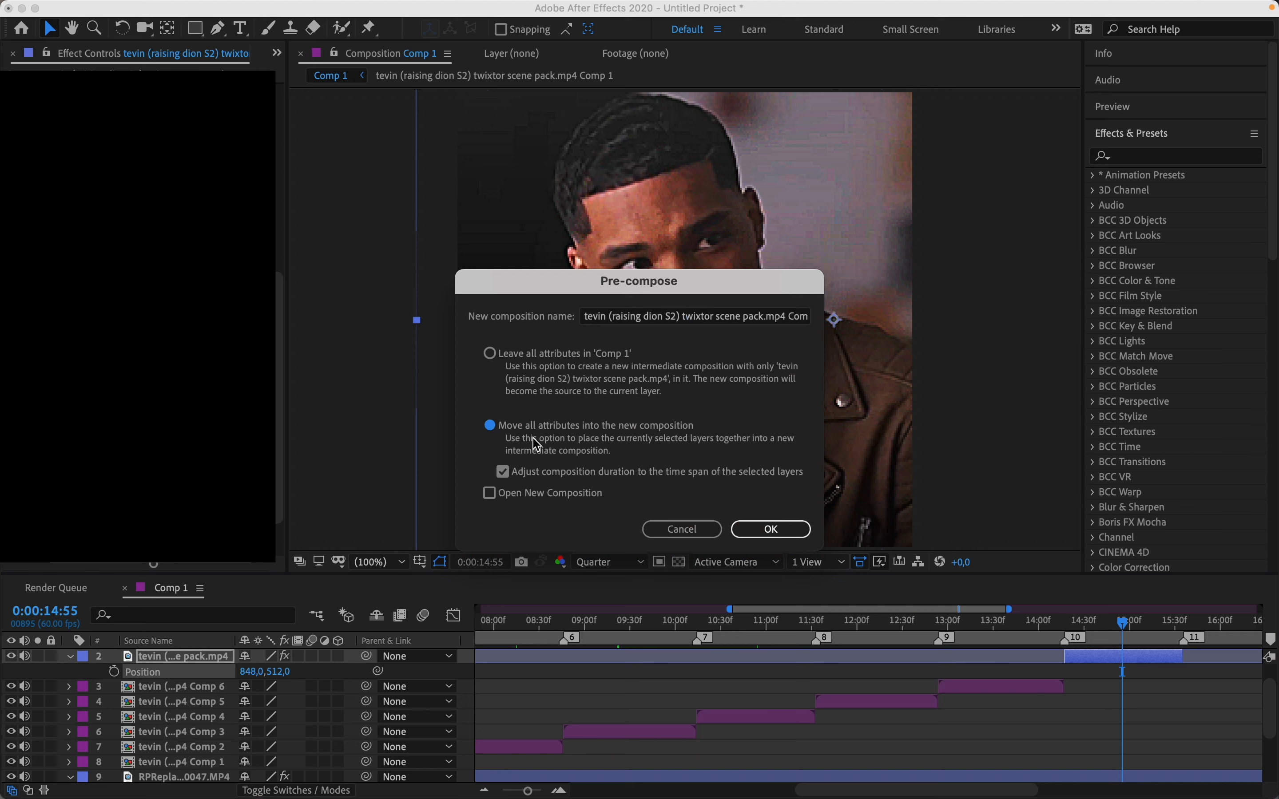
click(758, 524)
Step: Set the layer 1 clip's position to 926, 512 and pre-compose it with all attributes moved into the new composition
drag(875, 787, 1008, 788)
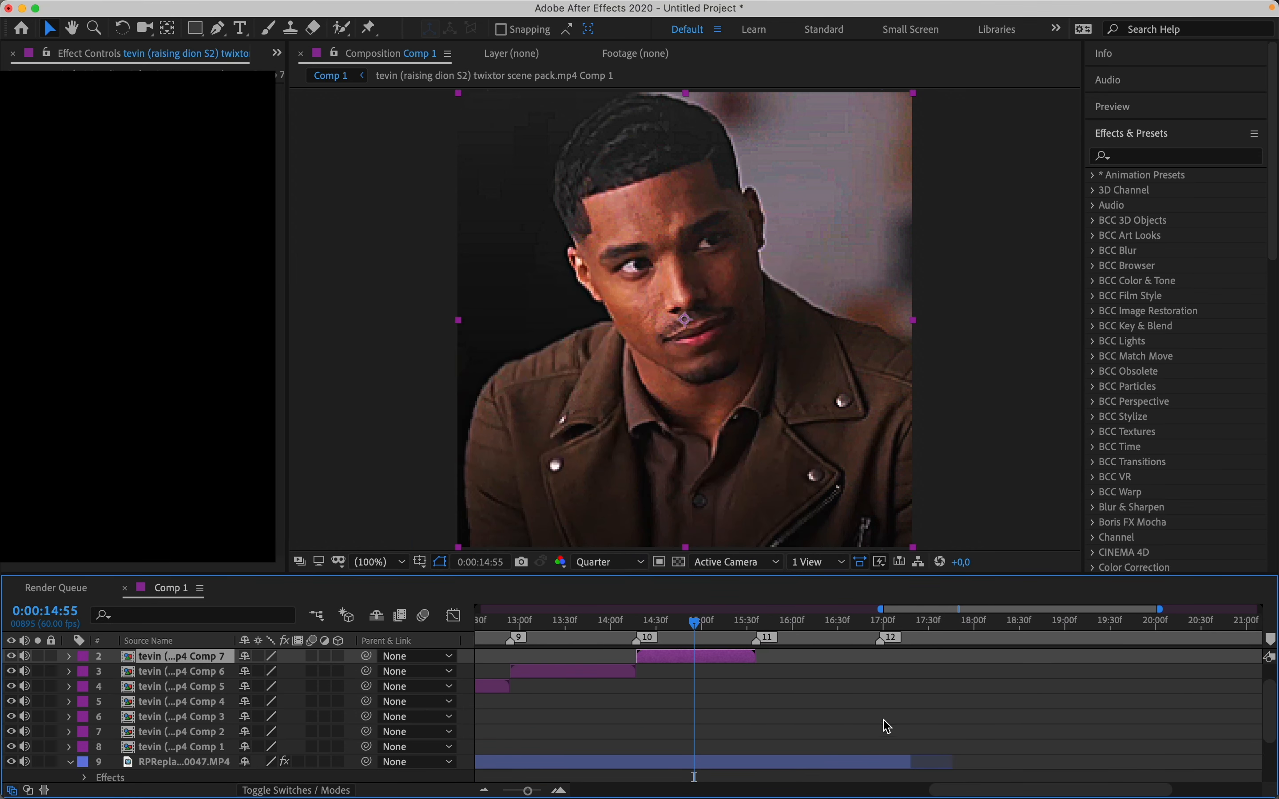
scroll(884, 726, up, 3)
click(811, 622)
drag(290, 671, 697, 750)
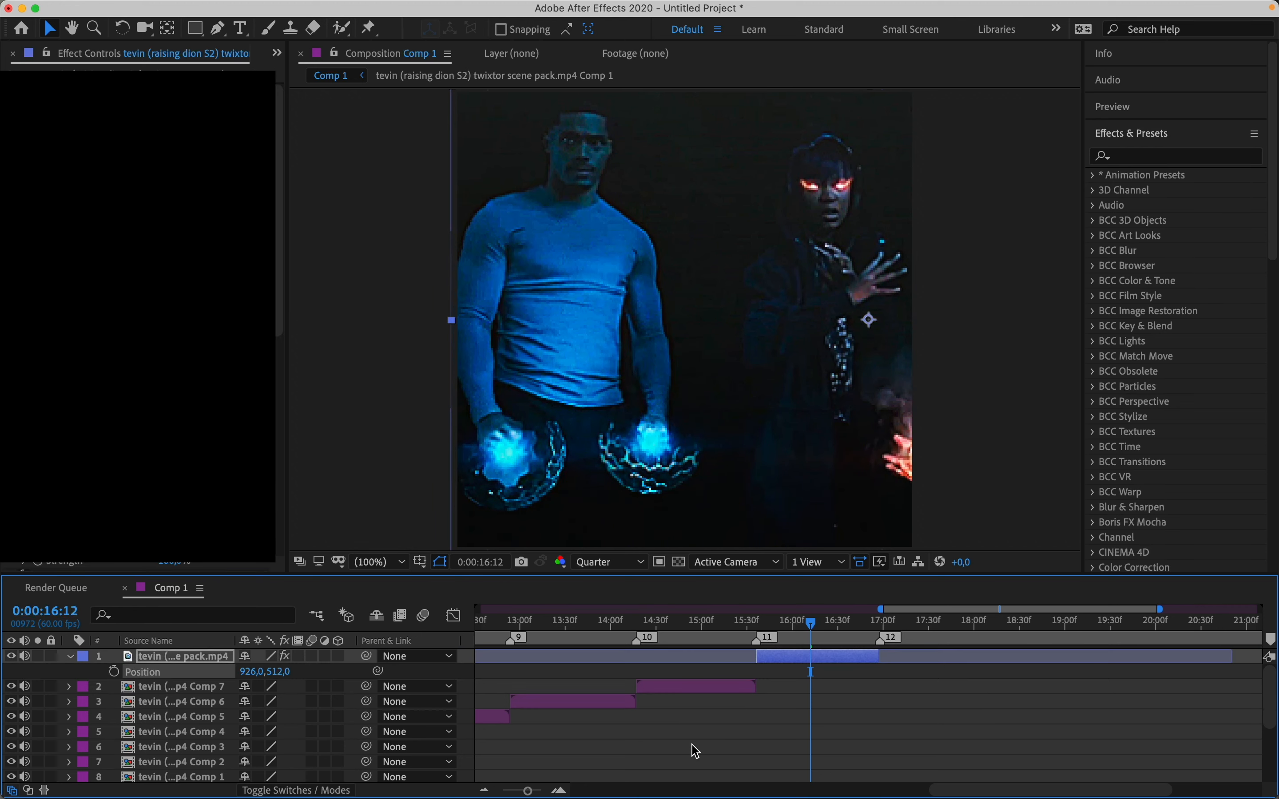
click(705, 630)
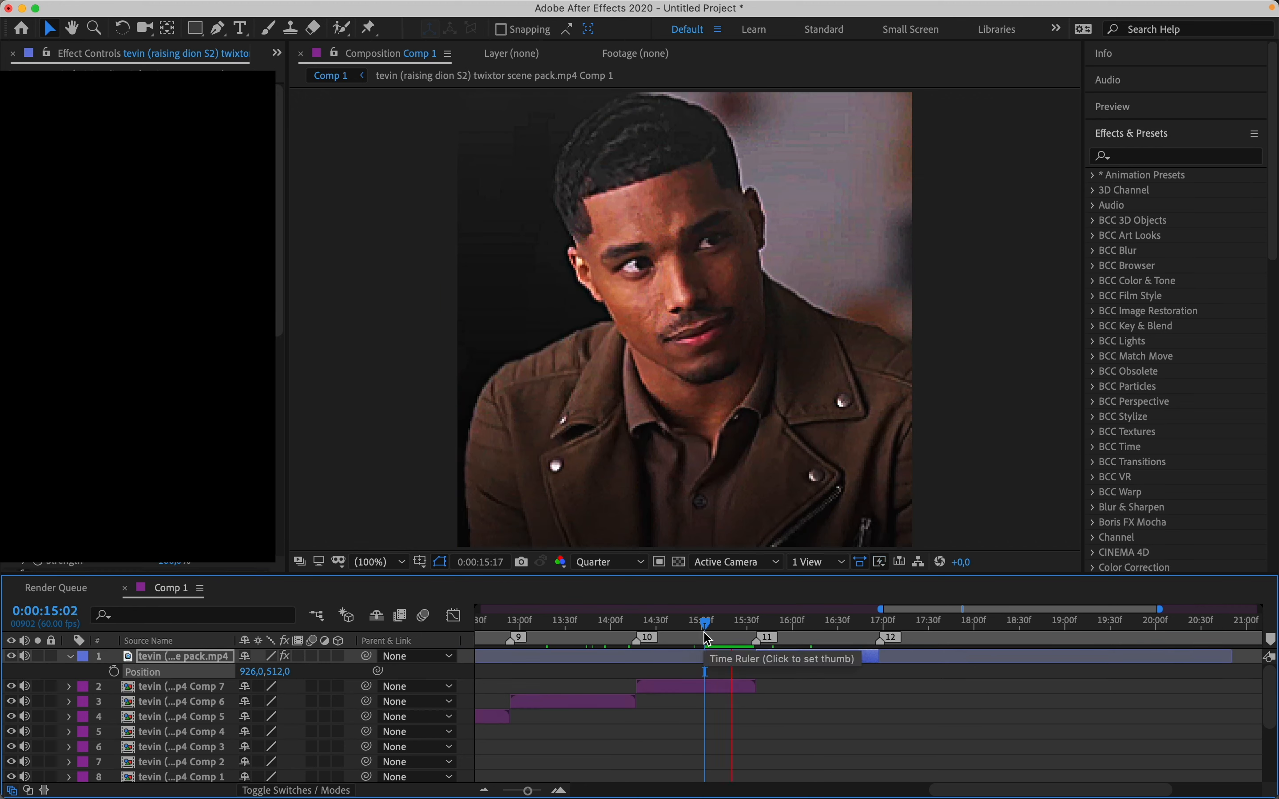
key(super+shift+c)
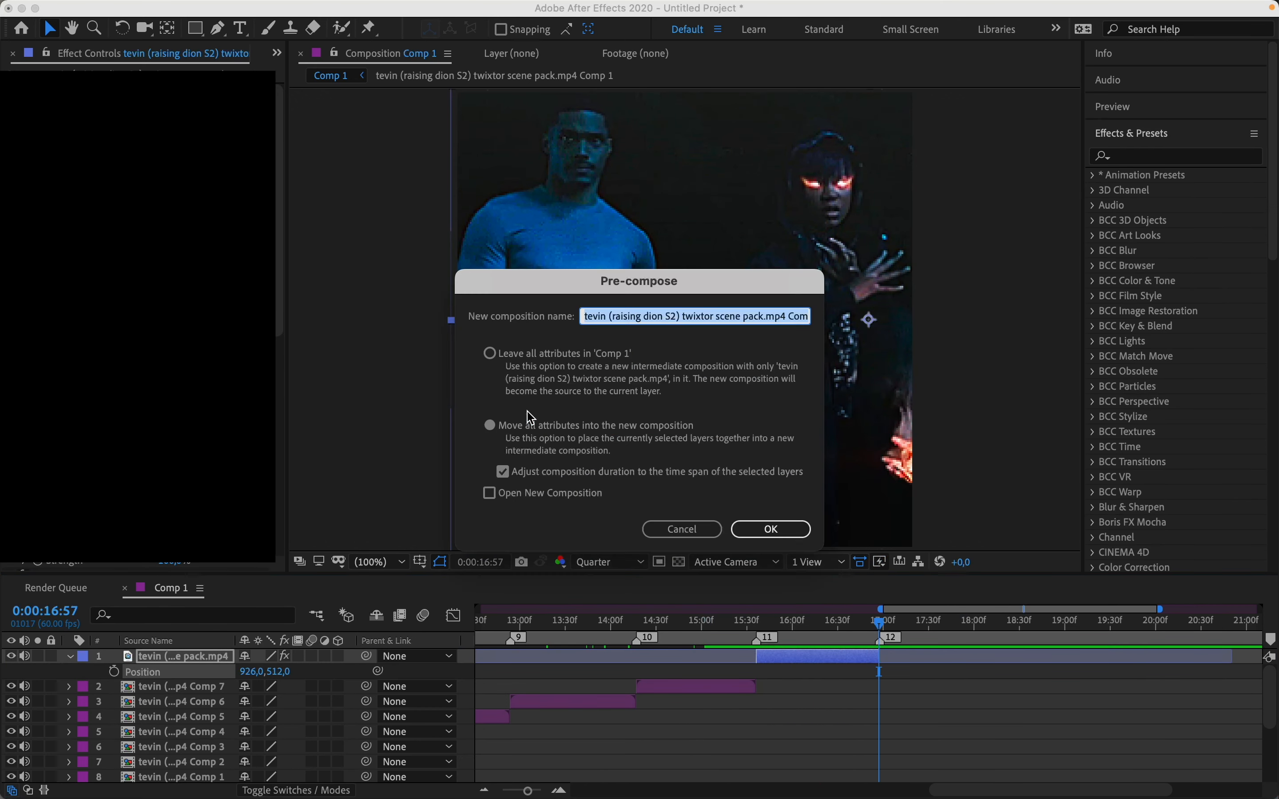
click(536, 420)
click(770, 530)
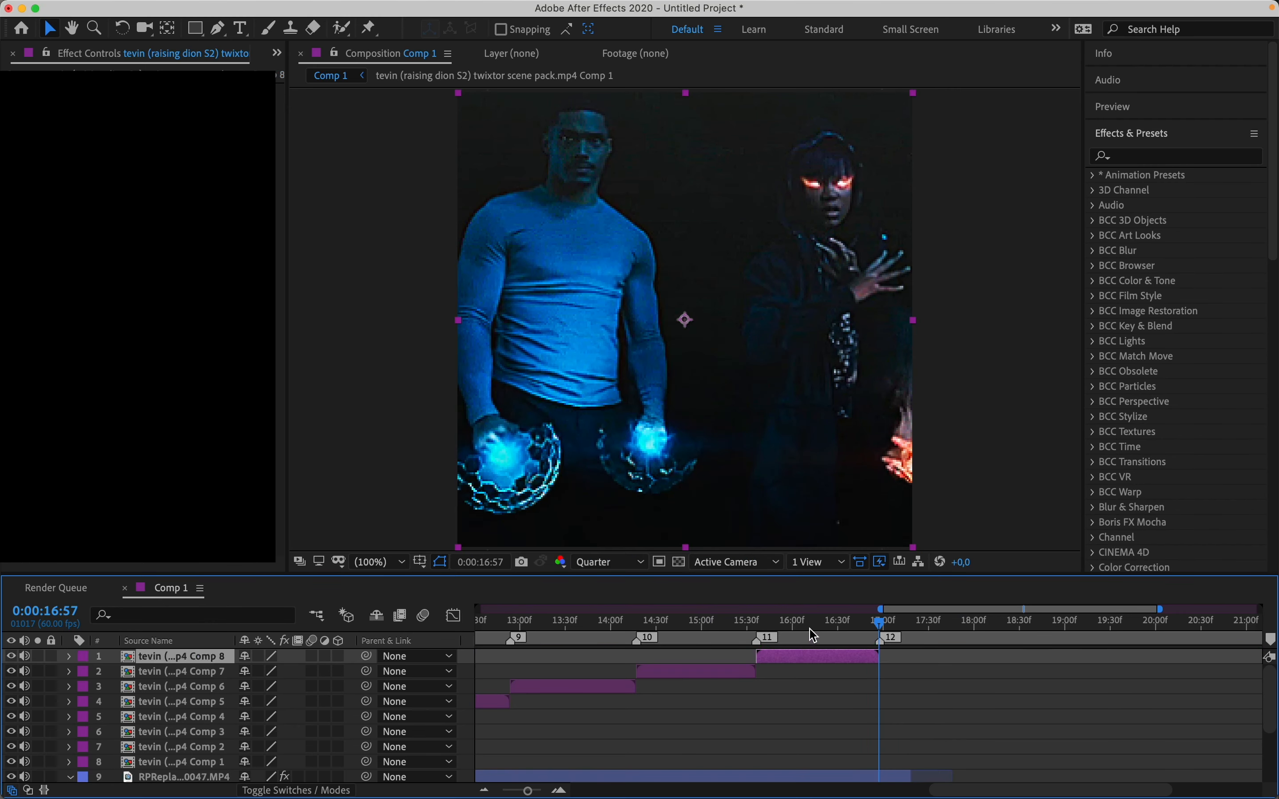
Step: Return to the opening section of Comp 1 and scale the layer 9 RPReplay gradient clip to 124%
key(j)
key(j)
key(j)
key(j)
key(j)
key(j)
key(j)
key(j)
key(j)
key(j)
key(j)
key(j)
scroll(627, 672, down, 5)
drag(822, 627, 711, 703)
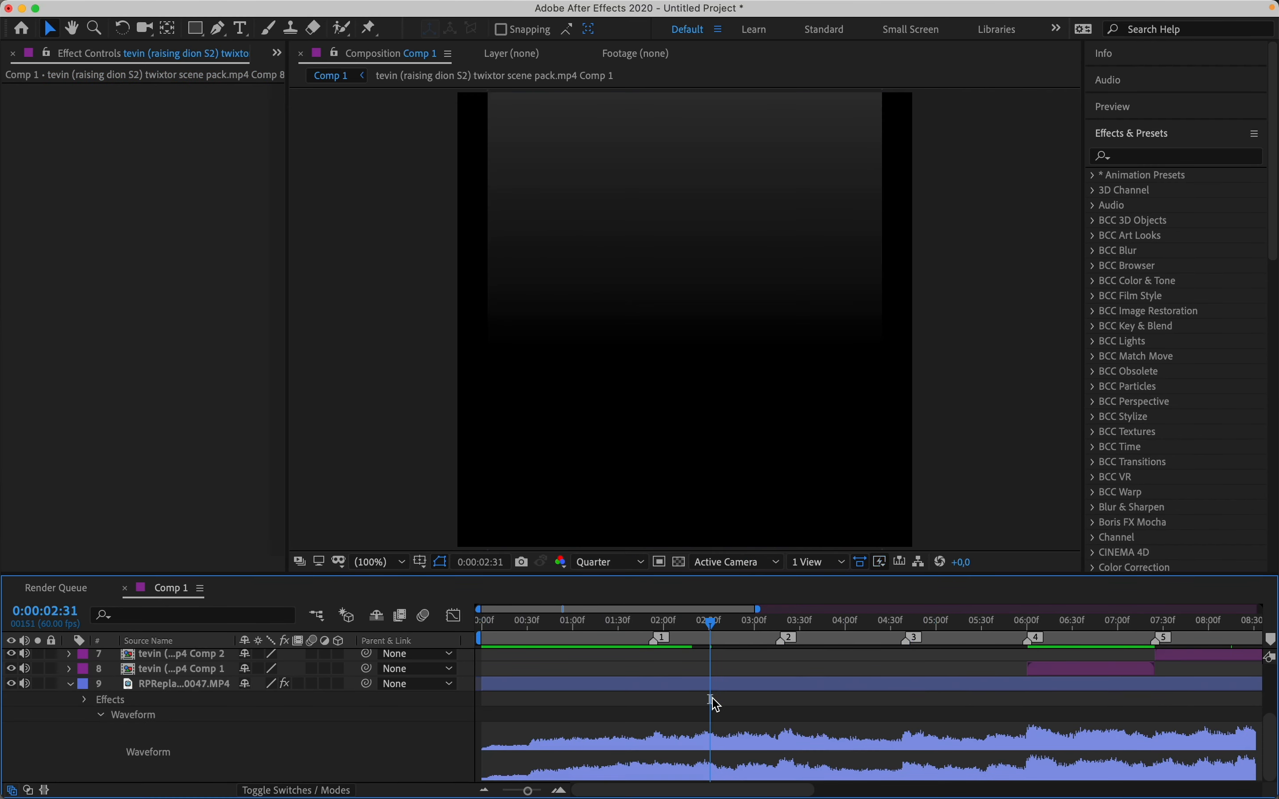
click(539, 689)
key(s)
drag(259, 776, 280, 778)
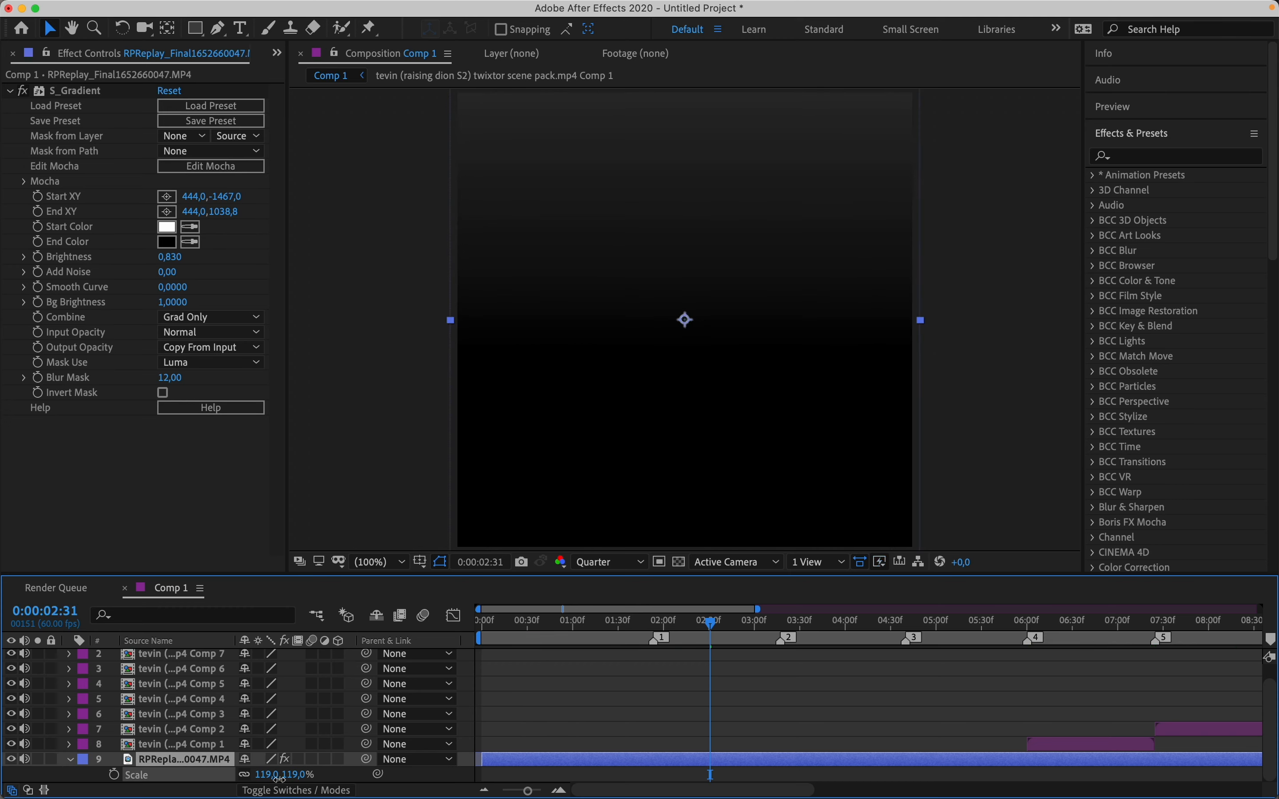
Step: Apply Twixtor Pro to the layer 8 pre-comp with the playhead at marker 4
drag(1278, 693, 722, 726)
click(740, 741)
click(700, 626)
click(702, 625)
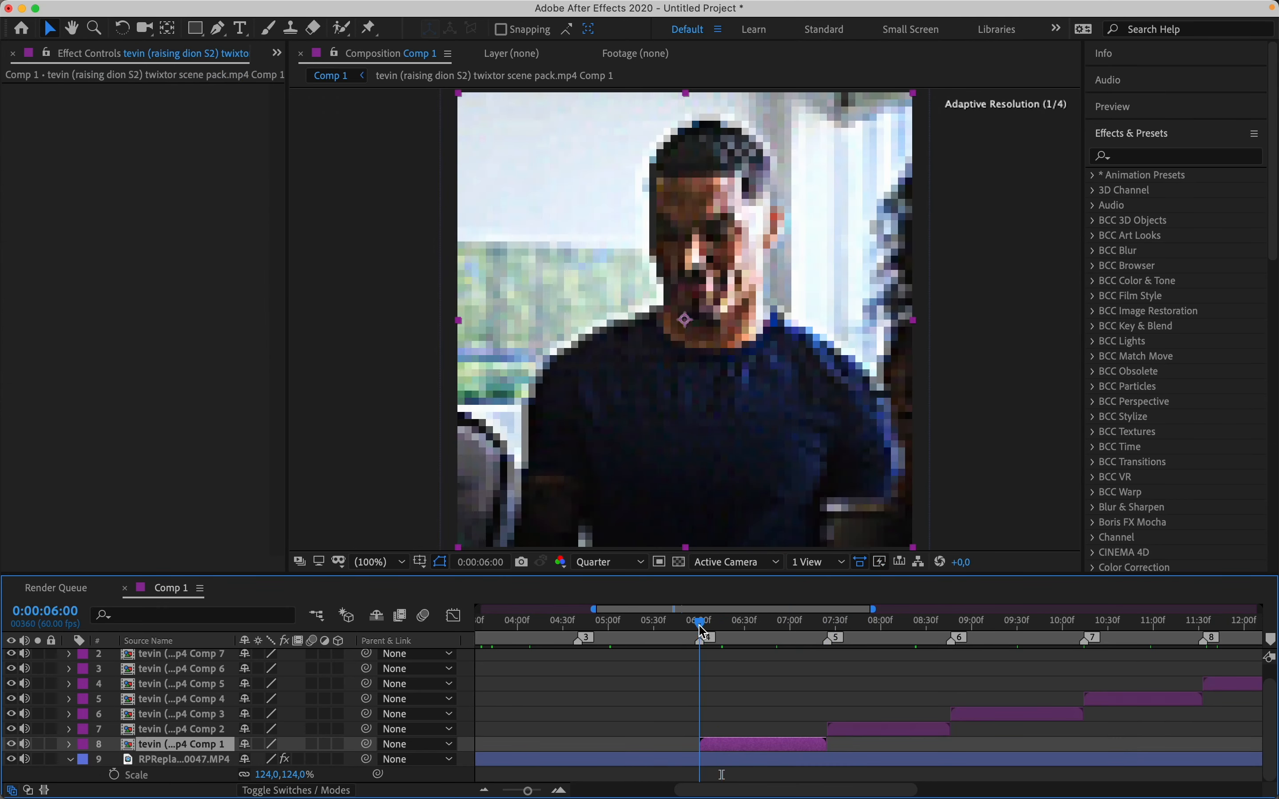
click(1137, 160)
click(1129, 158)
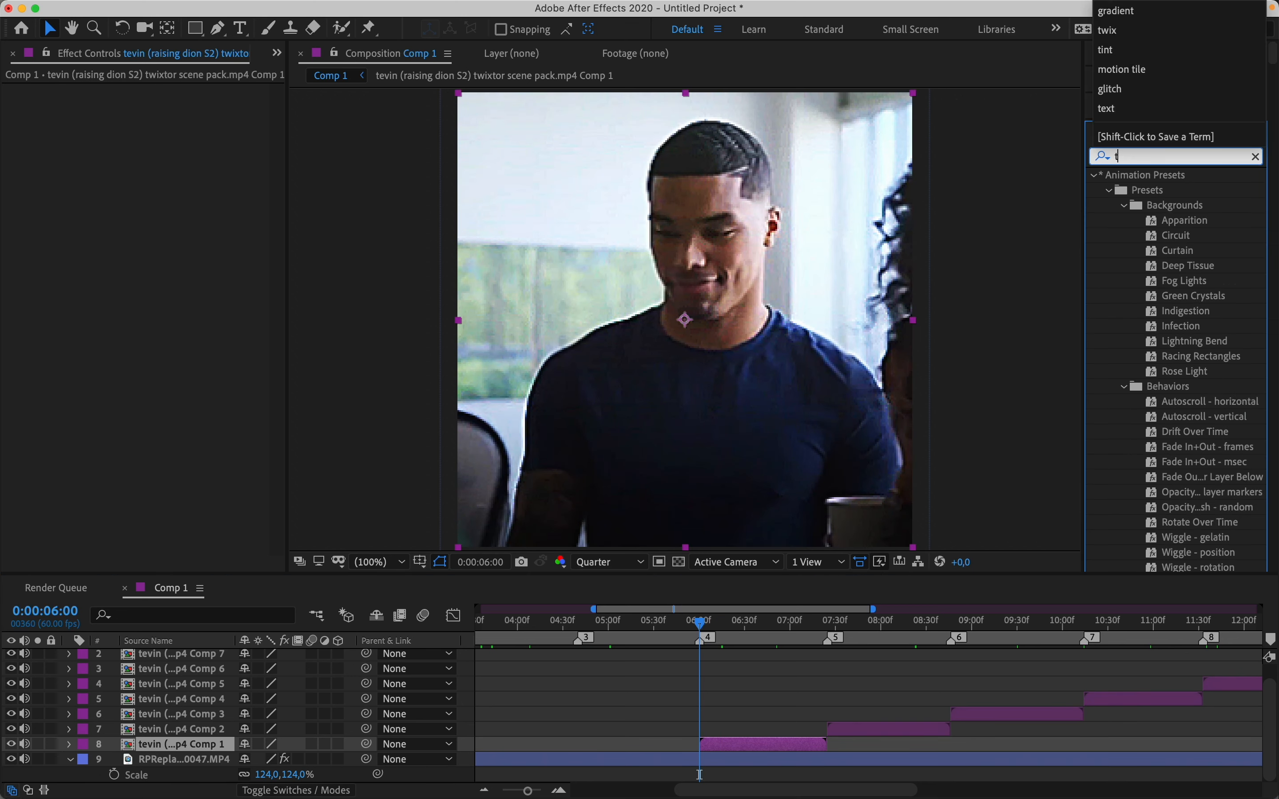
text(twix)
double_click(1152, 205)
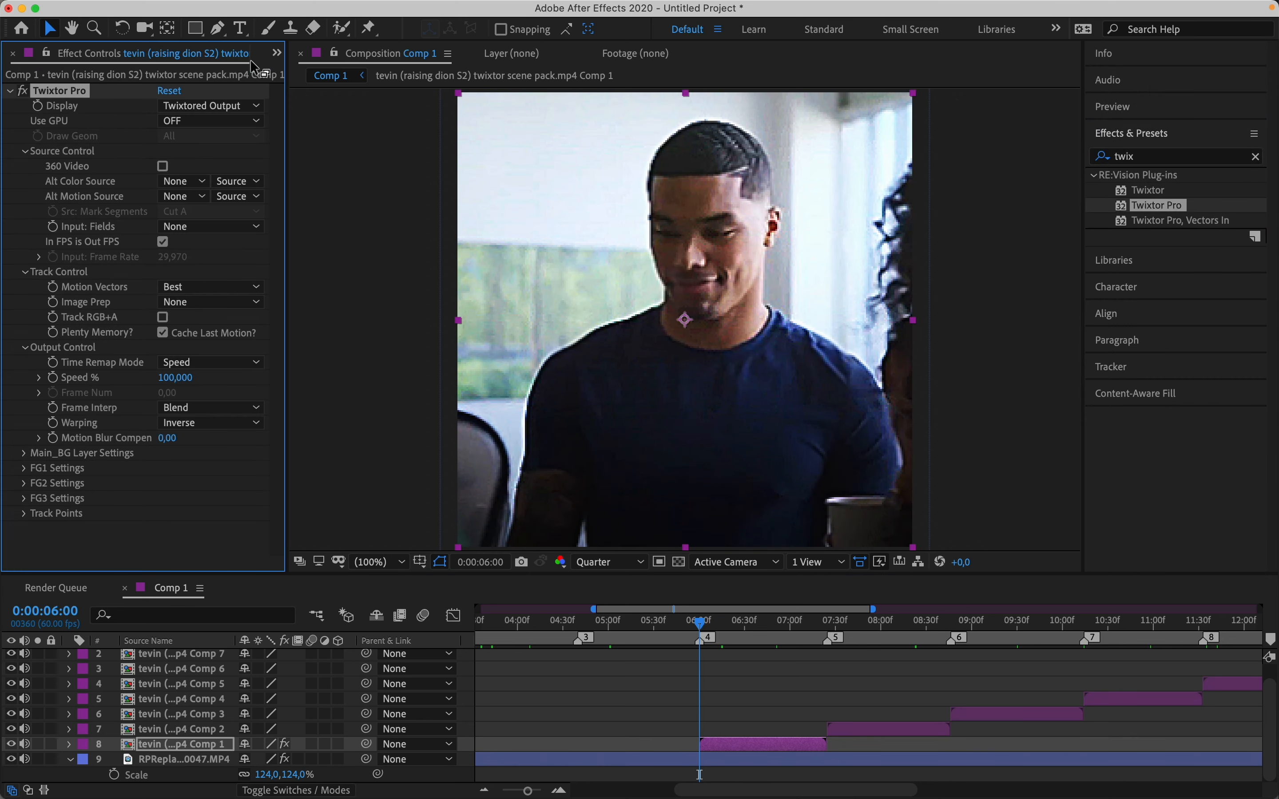
Step: Turn off Twixtor's In FPS is Out FPS, set the input frame rate to 30, and advance to 0:00:06:06
scroll(176, 58, up, 1)
click(177, 58)
key(super+Right)
key(super+Right)
key(super+Right)
key(super+Right)
key(super+Right)
key(super+Right)
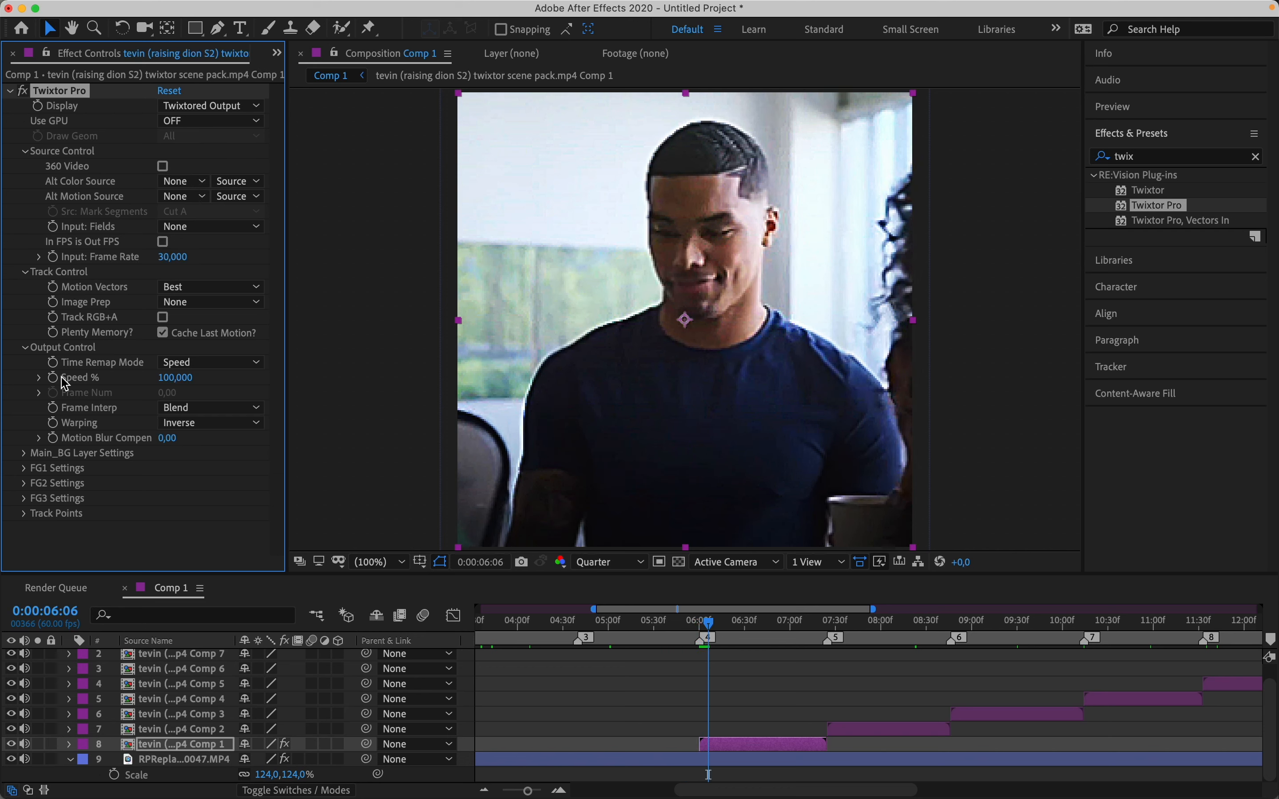
Step: Keyframe layer 8's Twixtor speed at 130% at 0:00:06:06 and 70% one frame on, and preview from before marker 4
key(Return)
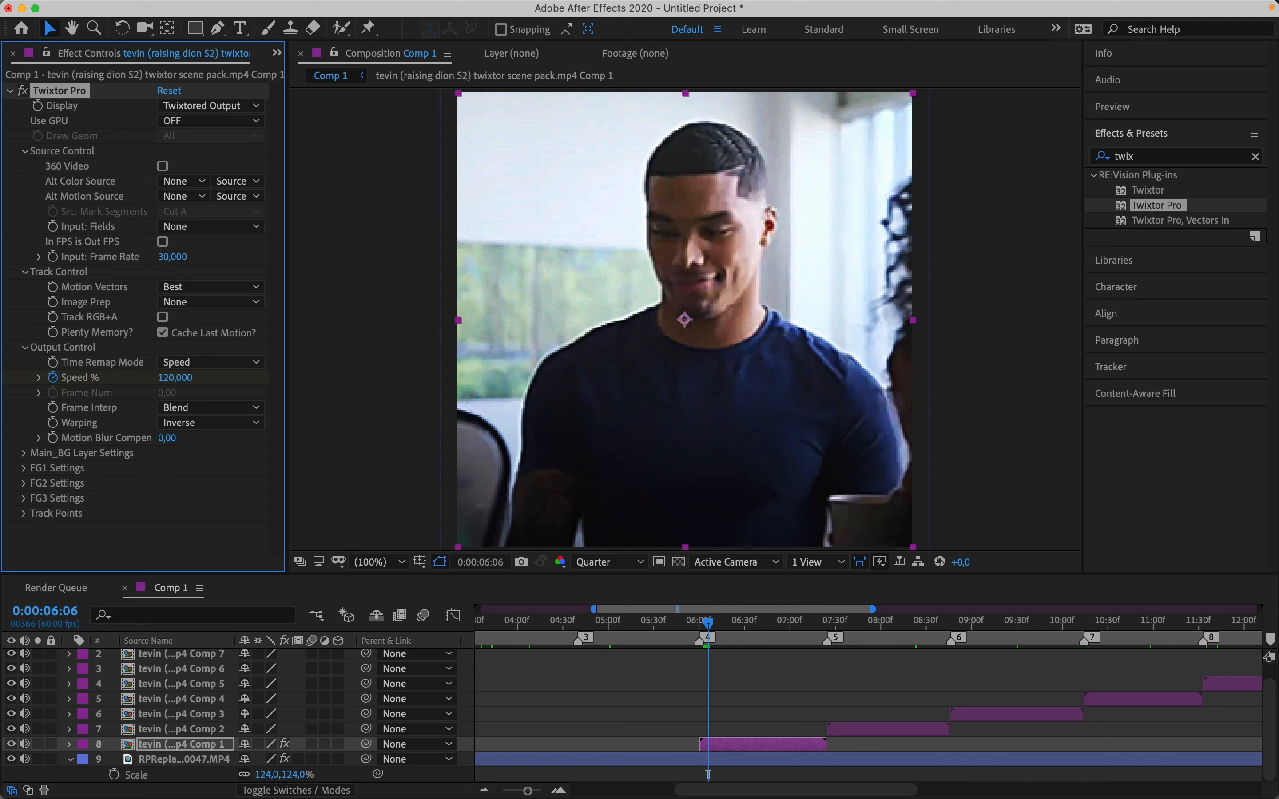
key(Return)
key(super+Right)
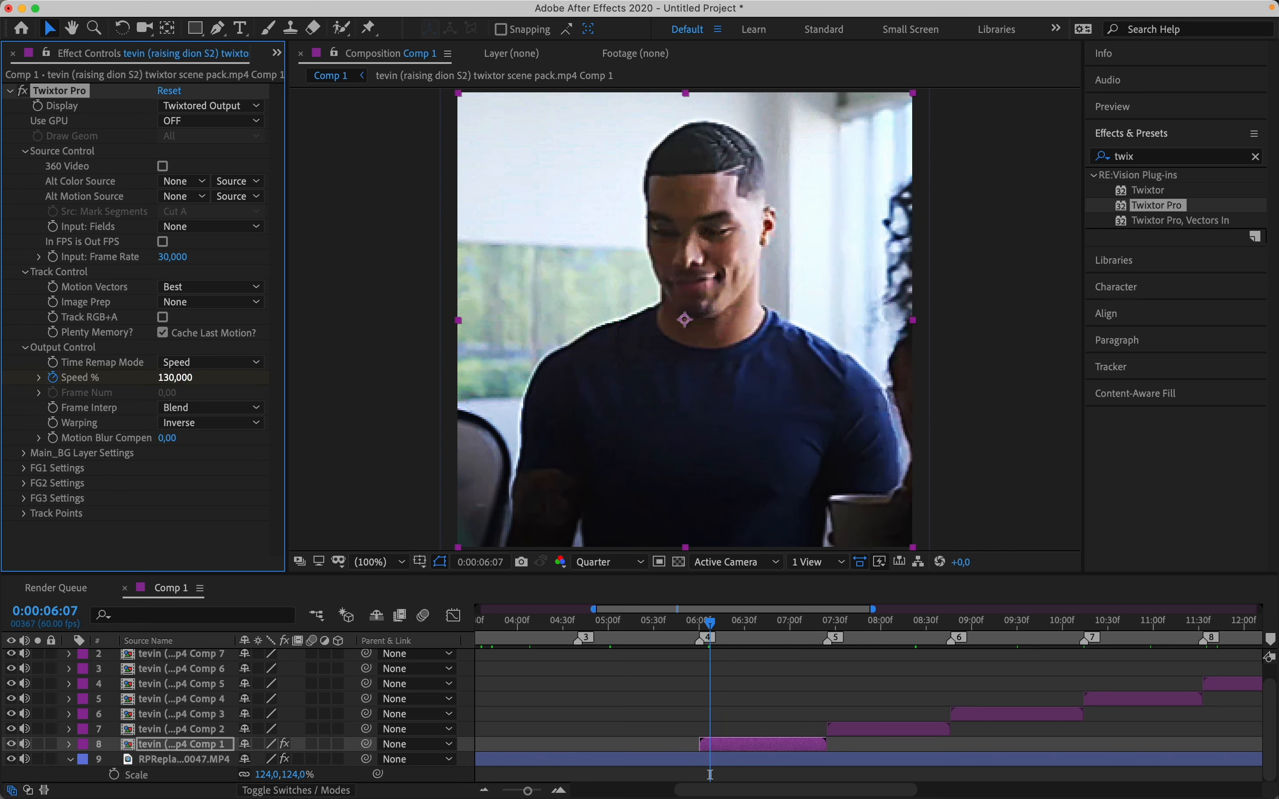
click(171, 379)
key(Return)
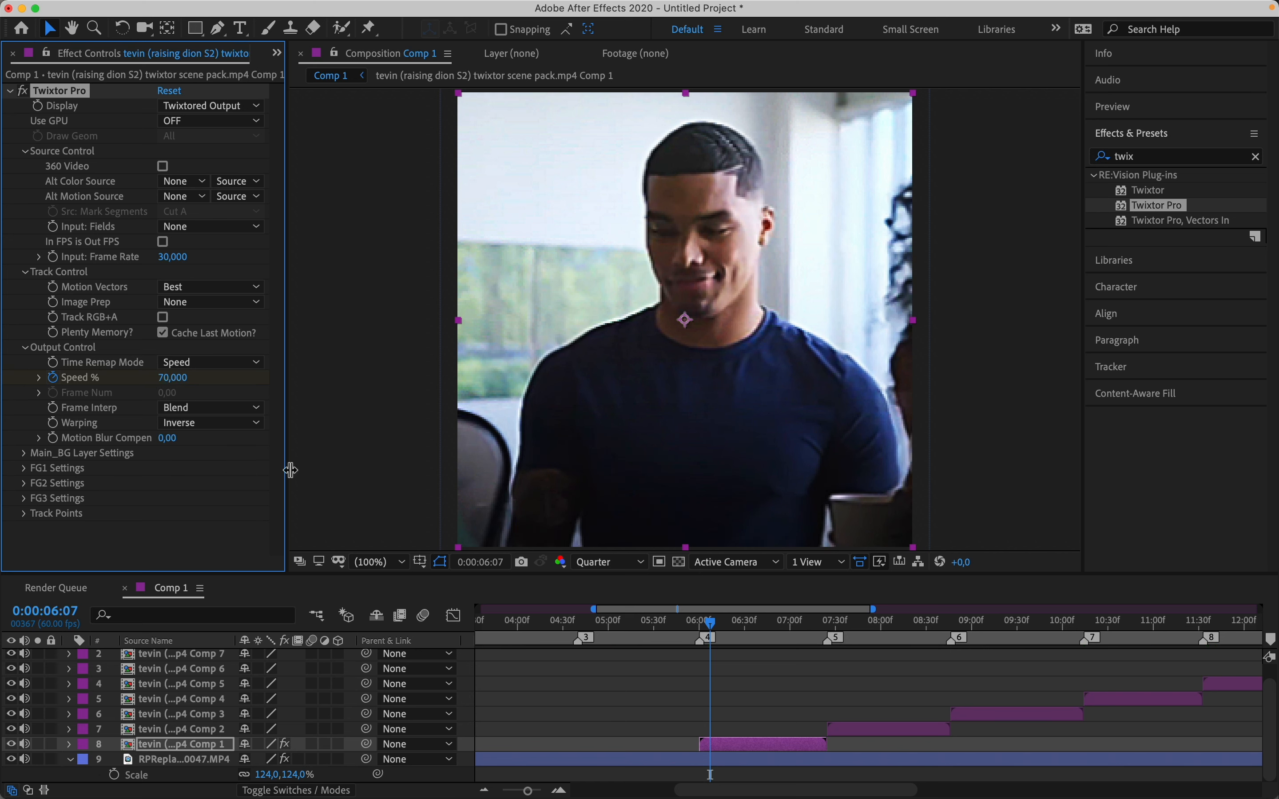
key(super+z)
click(669, 633)
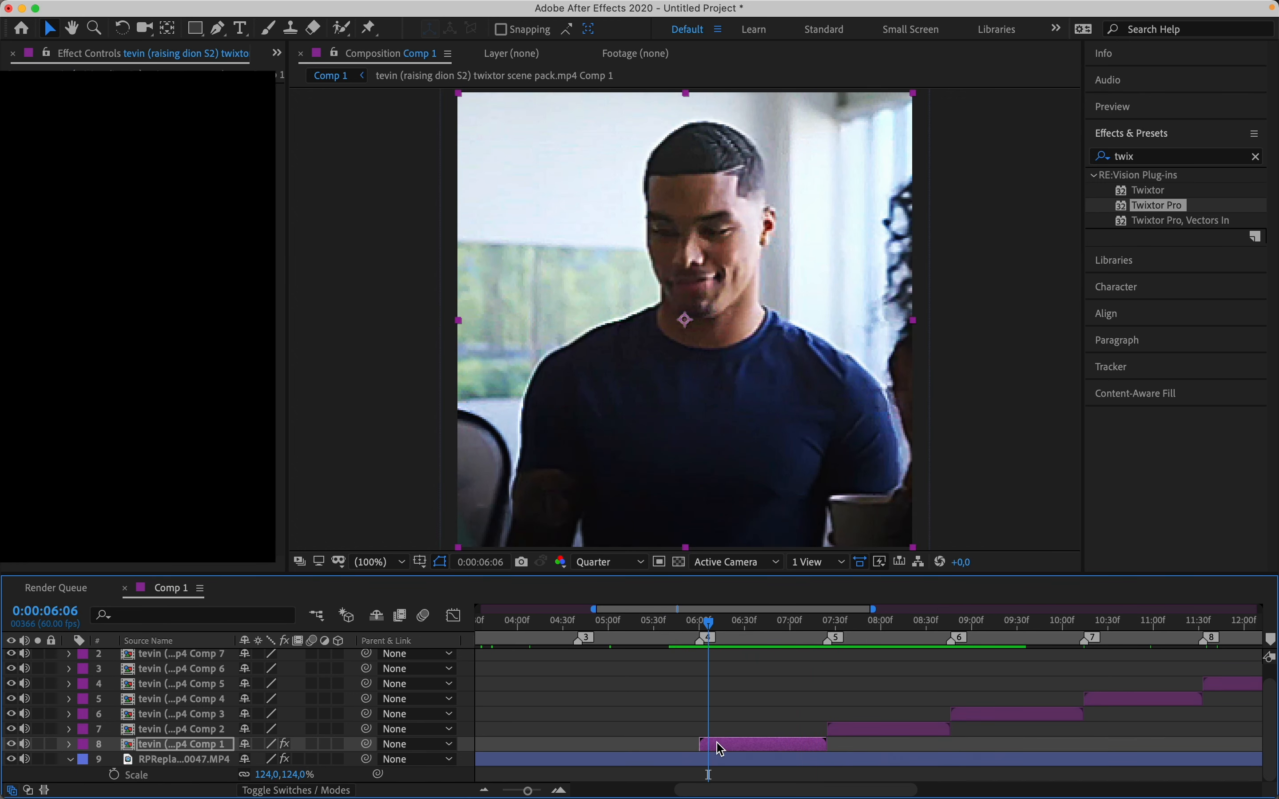
Step: Open the layer 8 pre-comp, slip its clip to start on a slightly later frame, and play the result in Comp 1
double_click(721, 749)
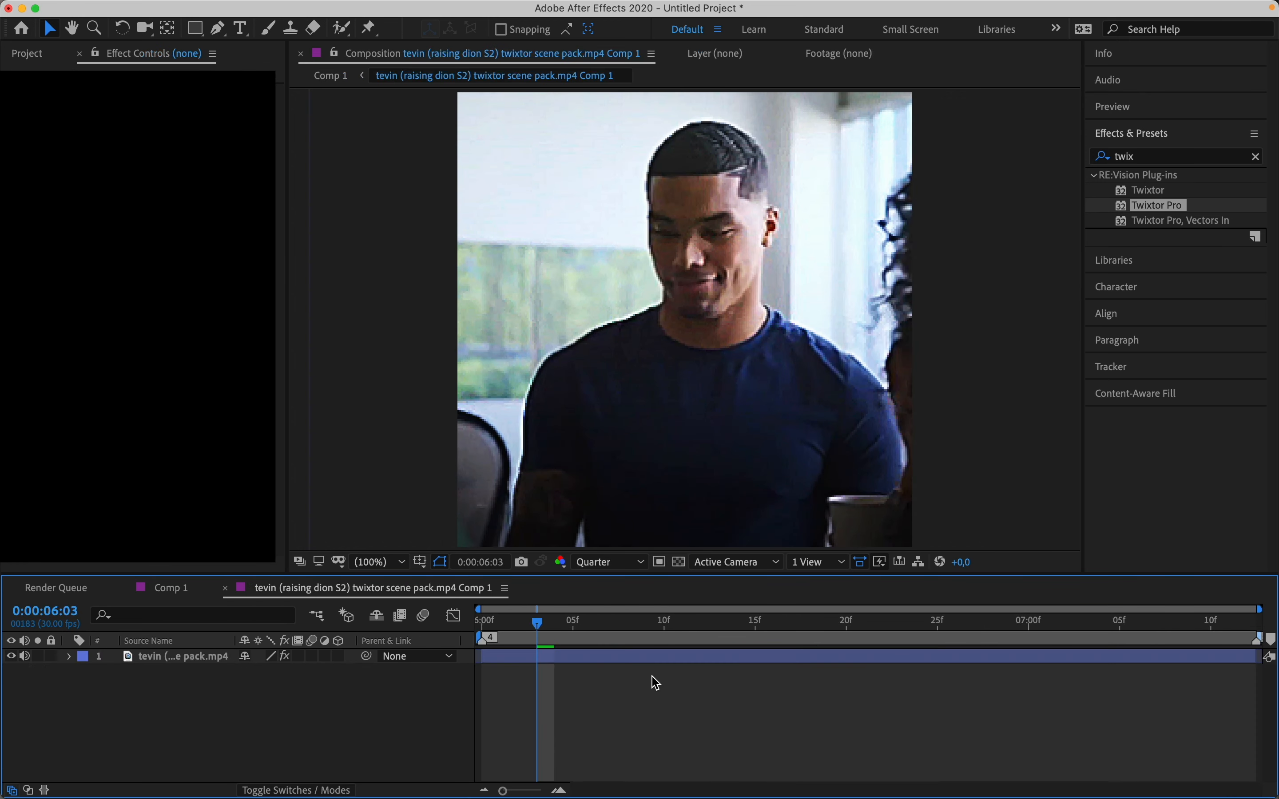
key(space)
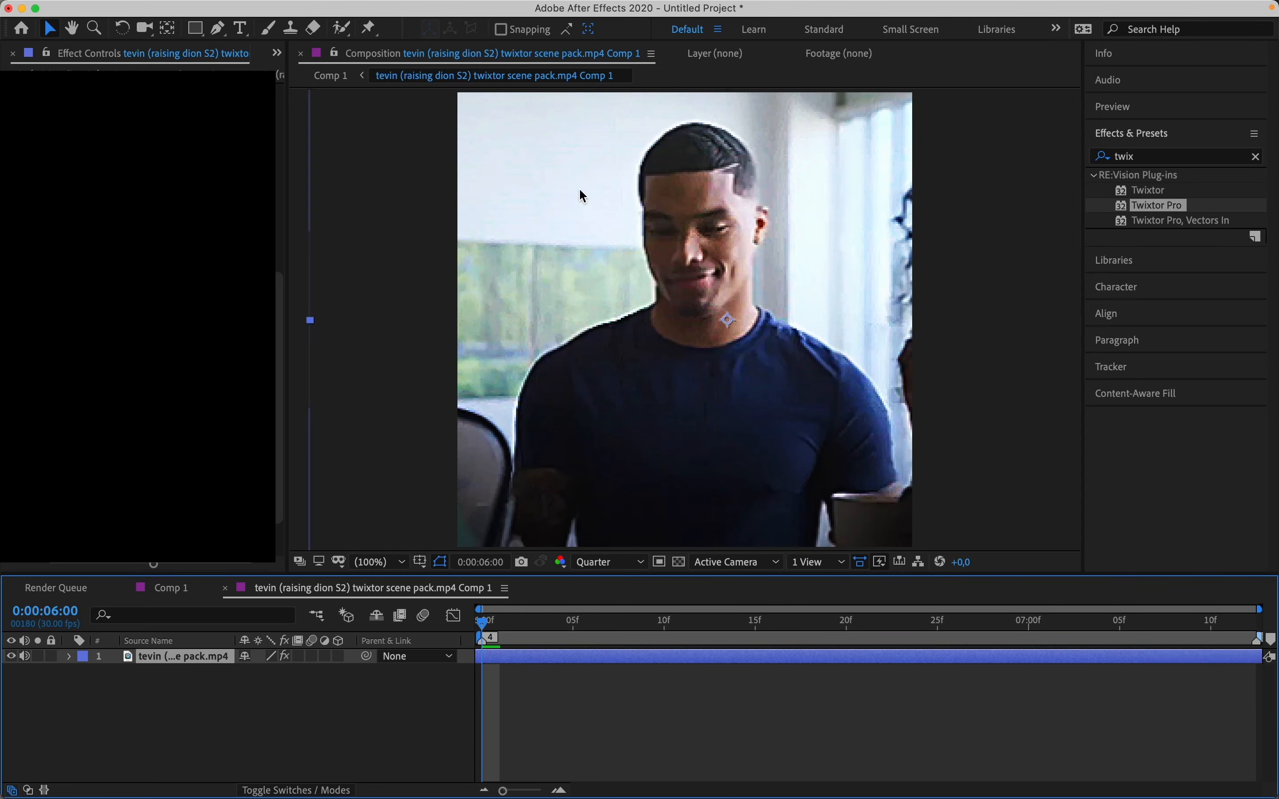
click(341, 75)
click(661, 626)
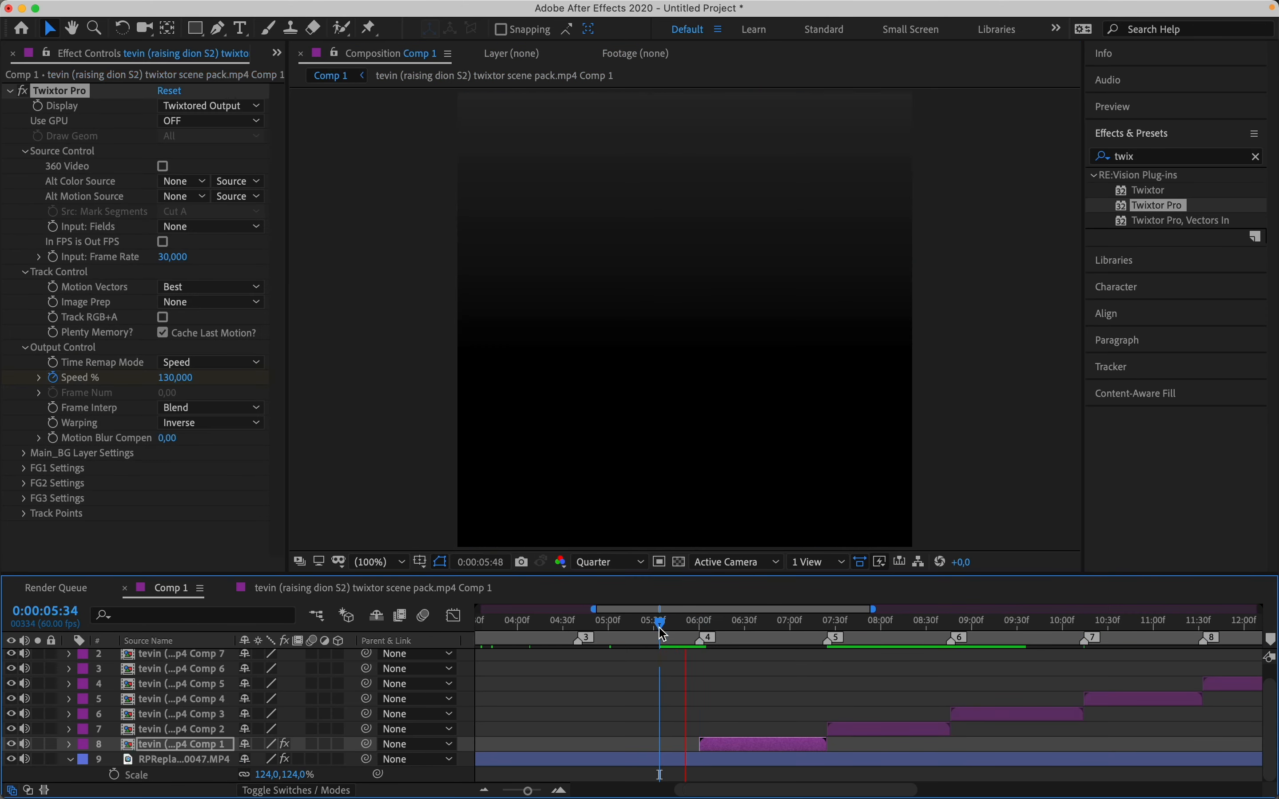
click(668, 628)
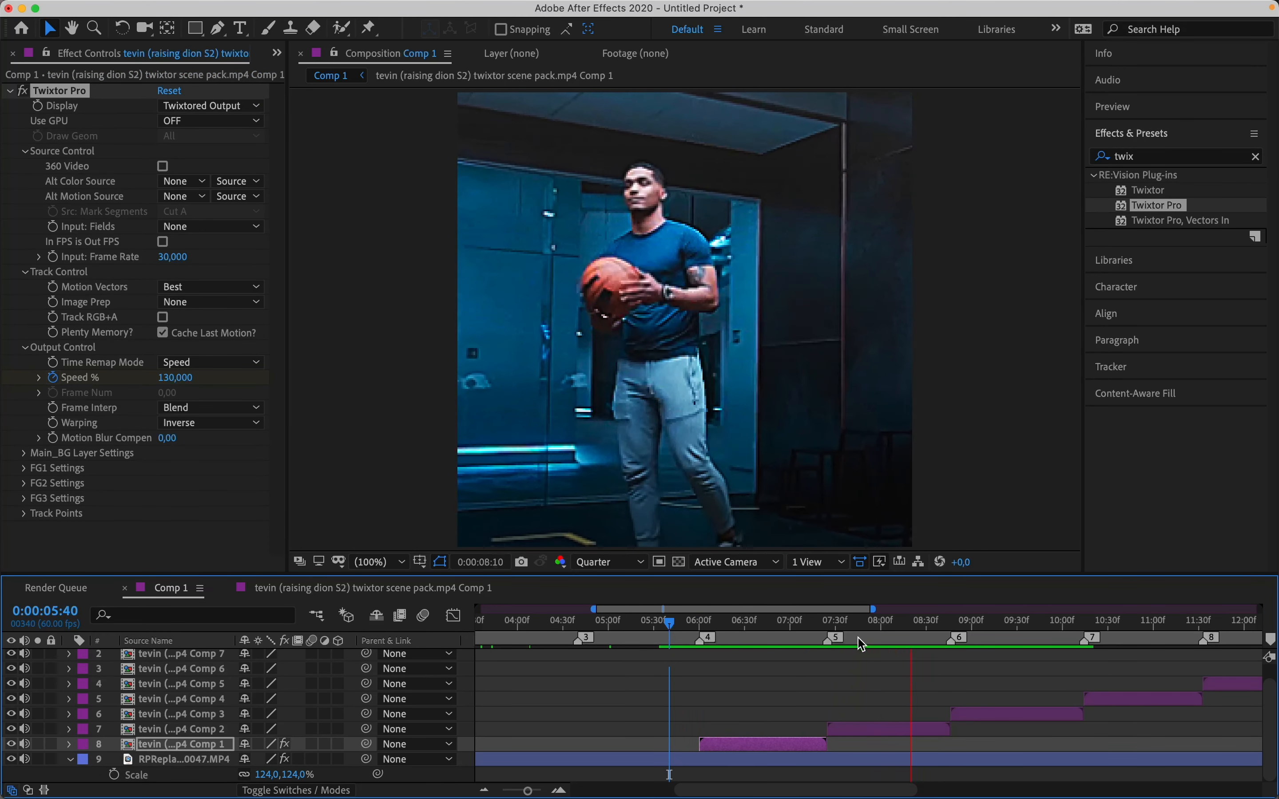
key(space)
Step: Apply the directional blurr preset to the layer 8 pre-comp at marker 4 and play it back from before the marker
click(702, 628)
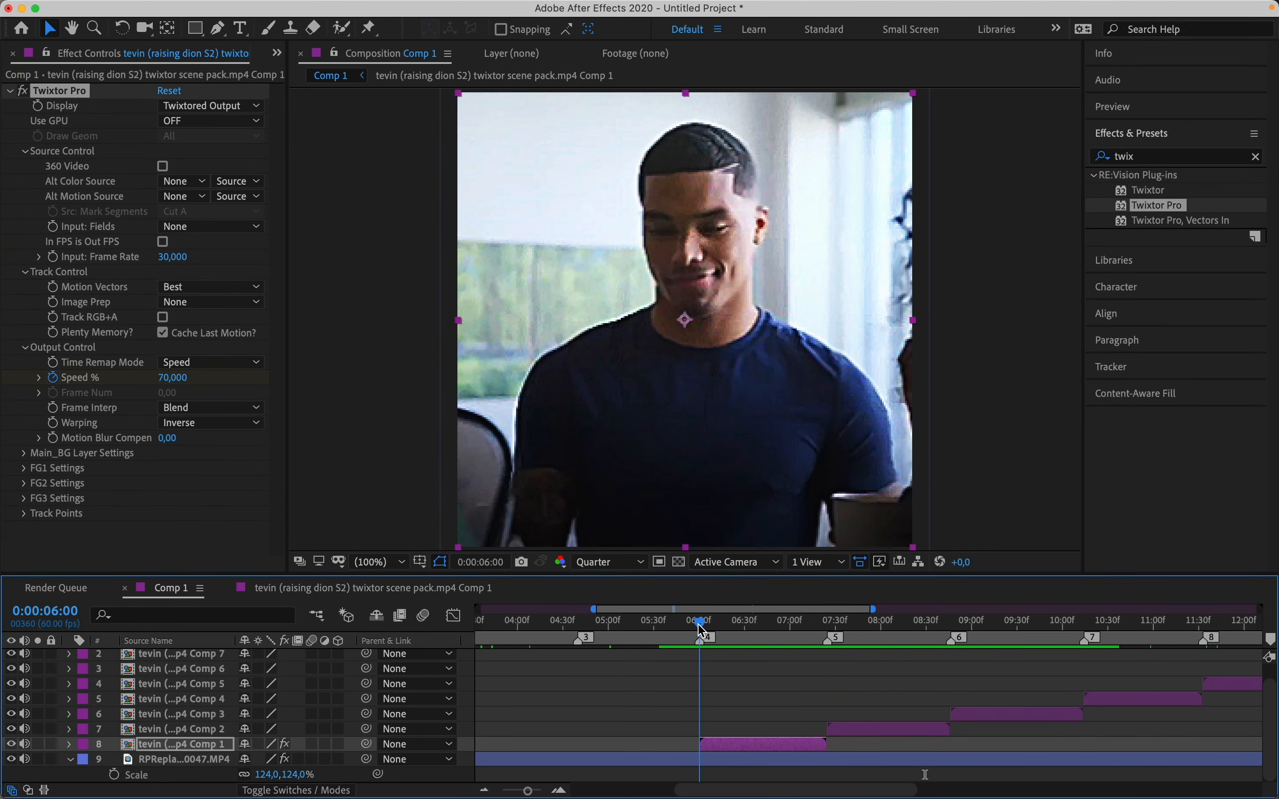
click(1165, 156)
text(dire)
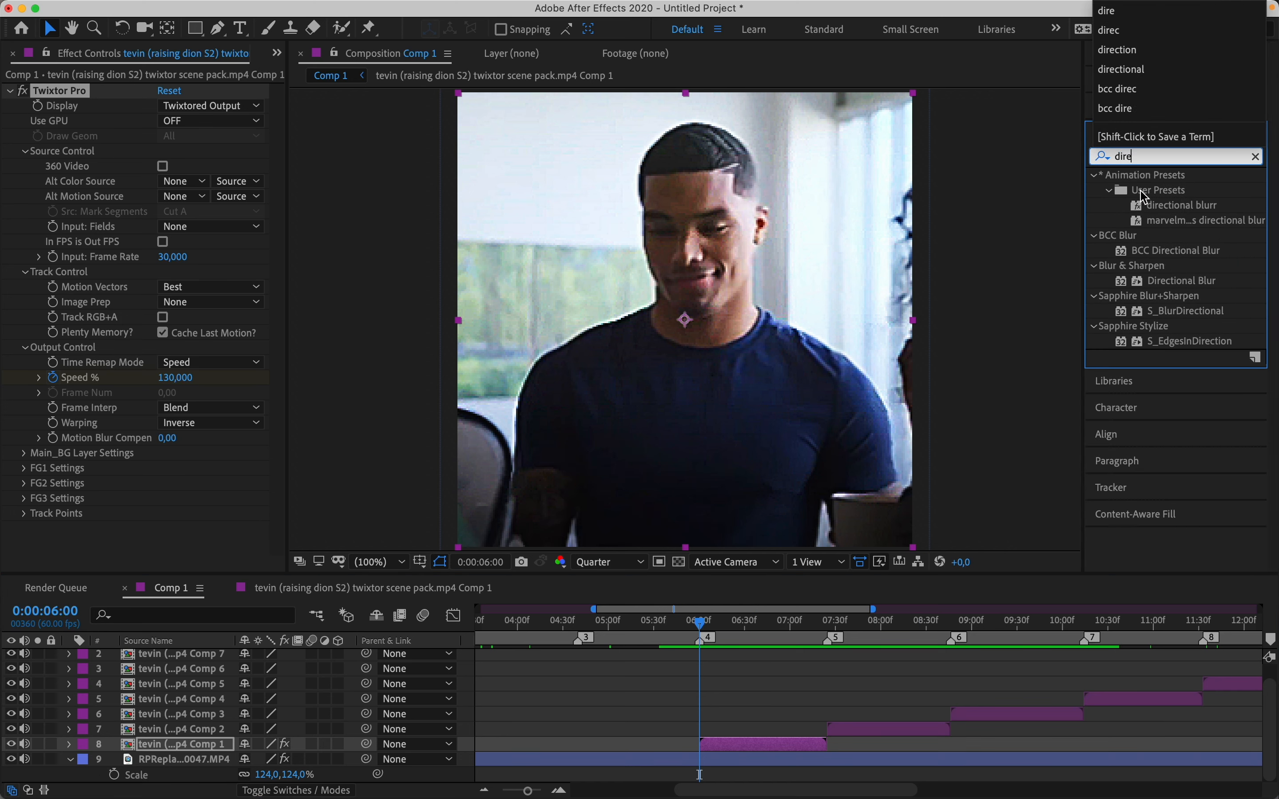
double_click(1163, 205)
click(647, 624)
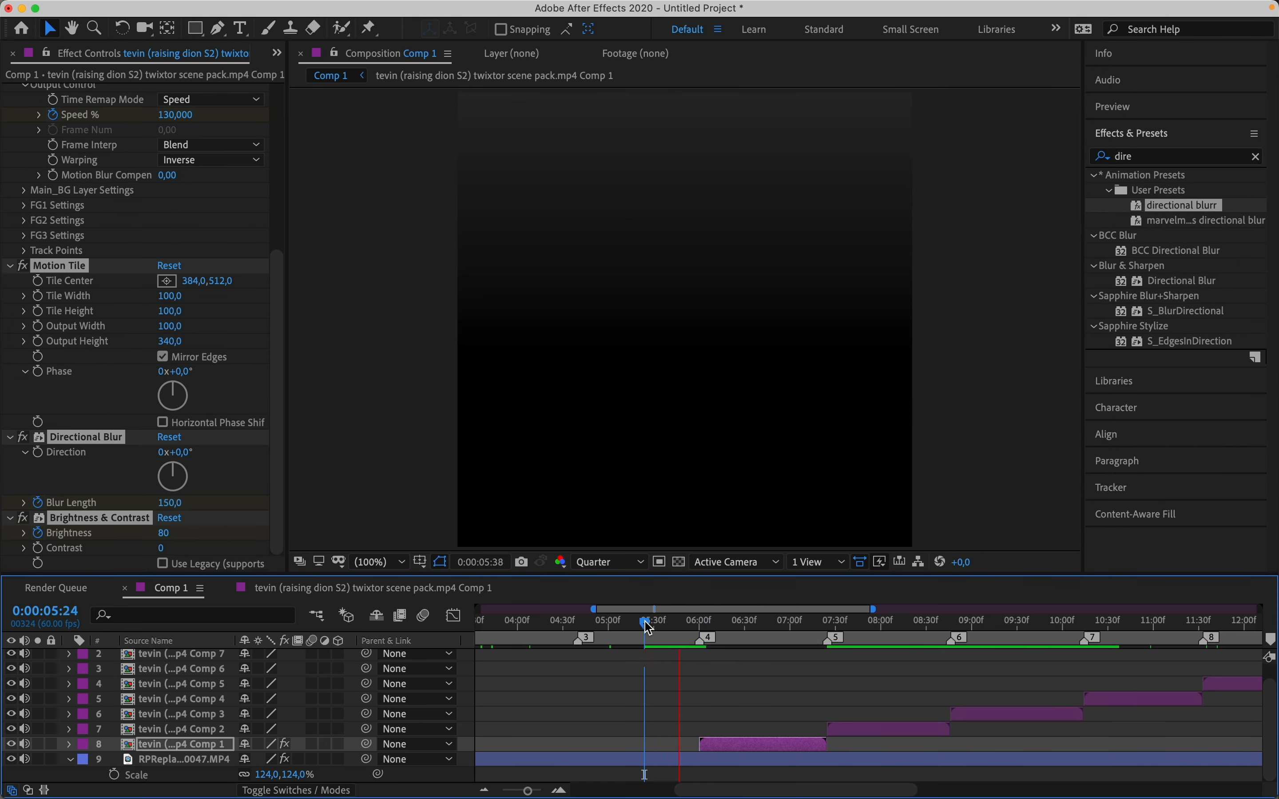
key(space)
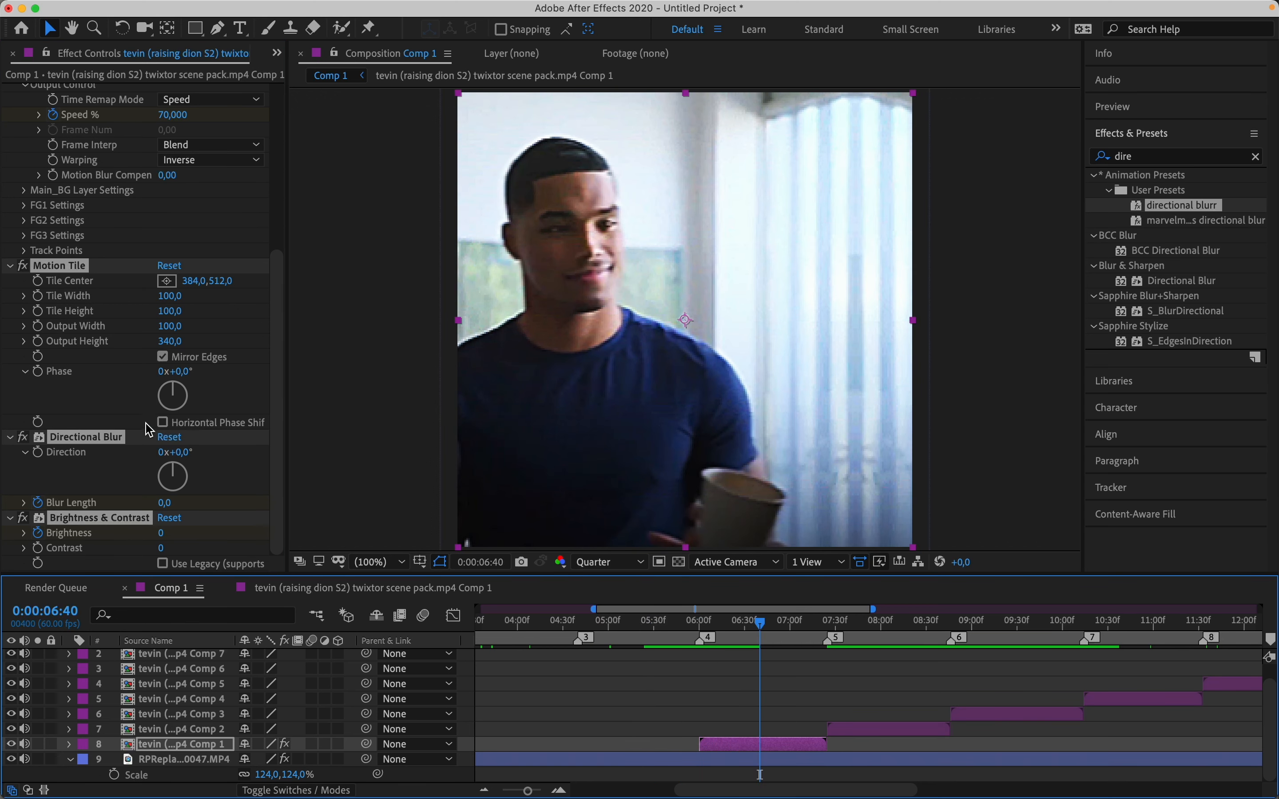
Step: Delete the Motion Tile effect from layer 8 and apply a fresh Motion Tile to it
click(71, 269)
key(Delete)
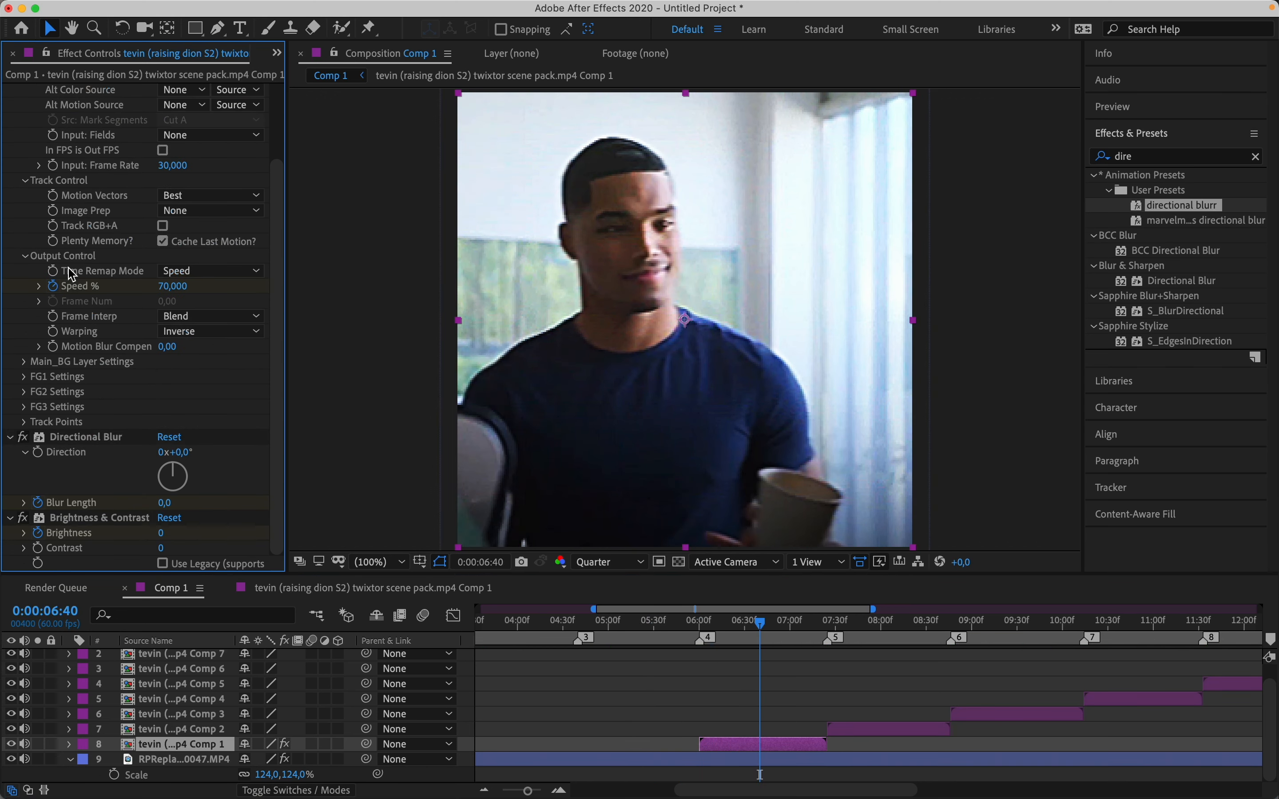
double_click(1161, 157)
key(BackSpace)
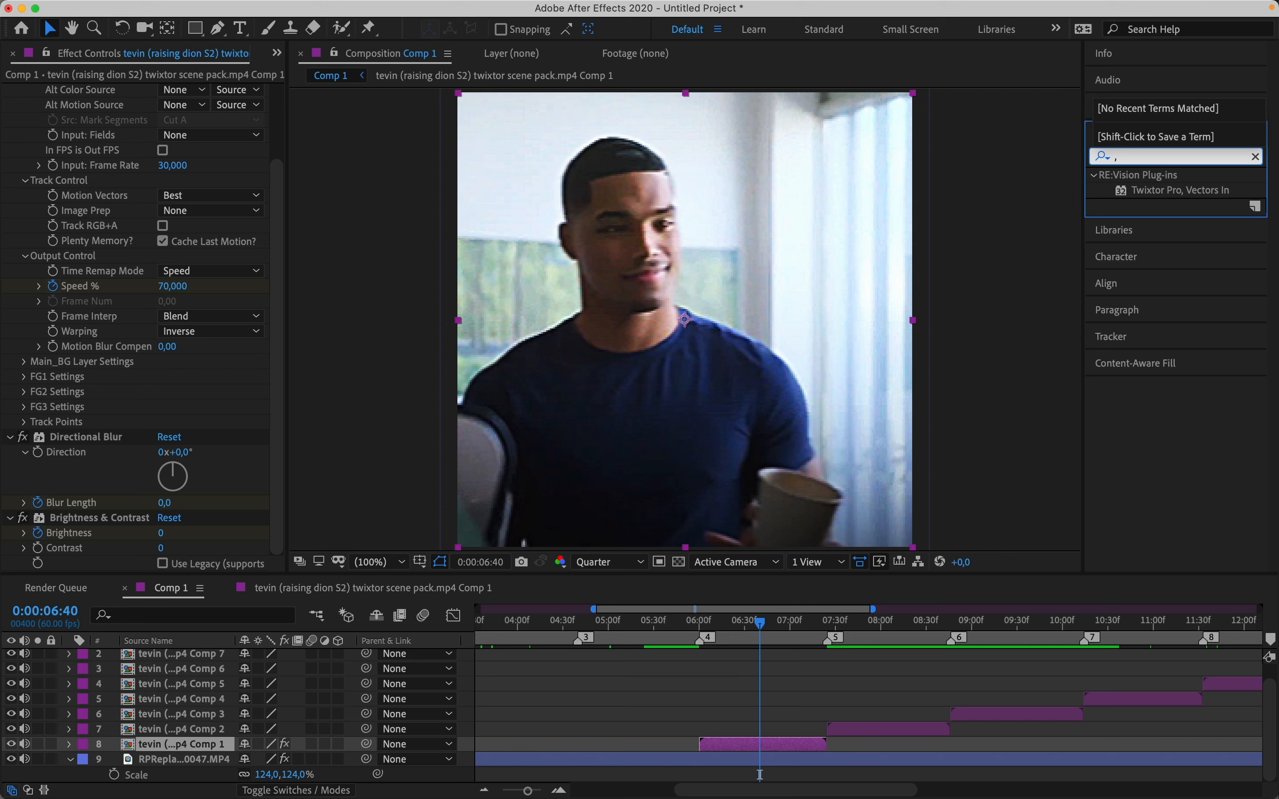
text(motion tile)
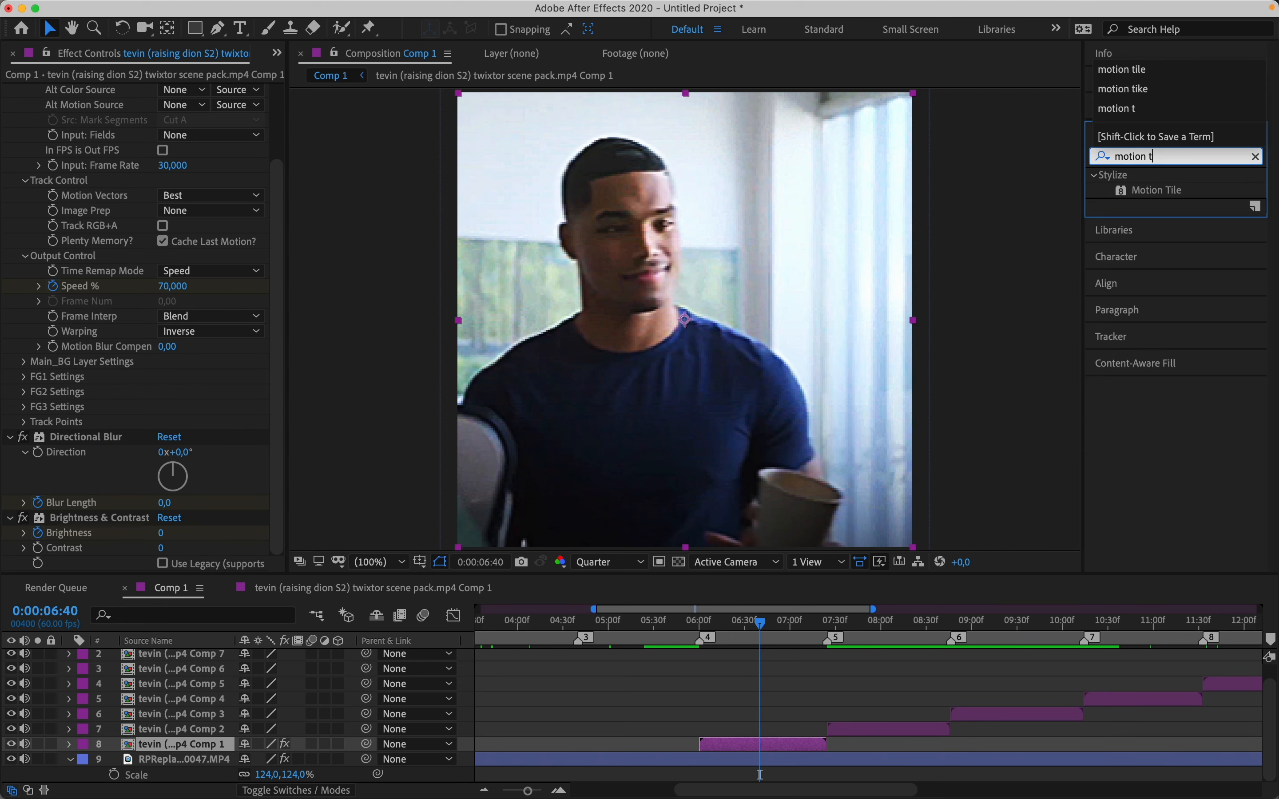
key(Return)
Step: Move Motion Tile between Twixtor Pro and Directional Blur, set output height 350 with mirrored edges, and play from before marker 4
drag(60, 407, 80, 275)
drag(169, 346, 165, 361)
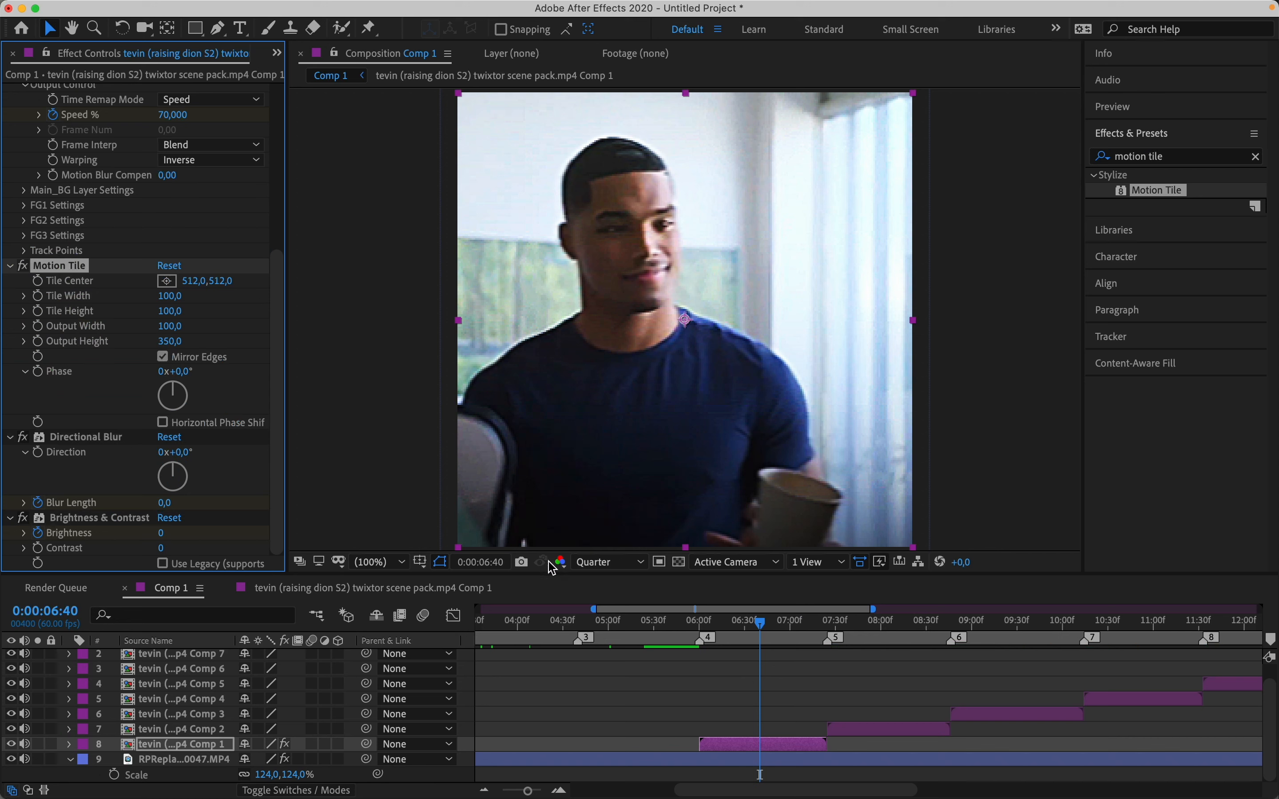
click(673, 624)
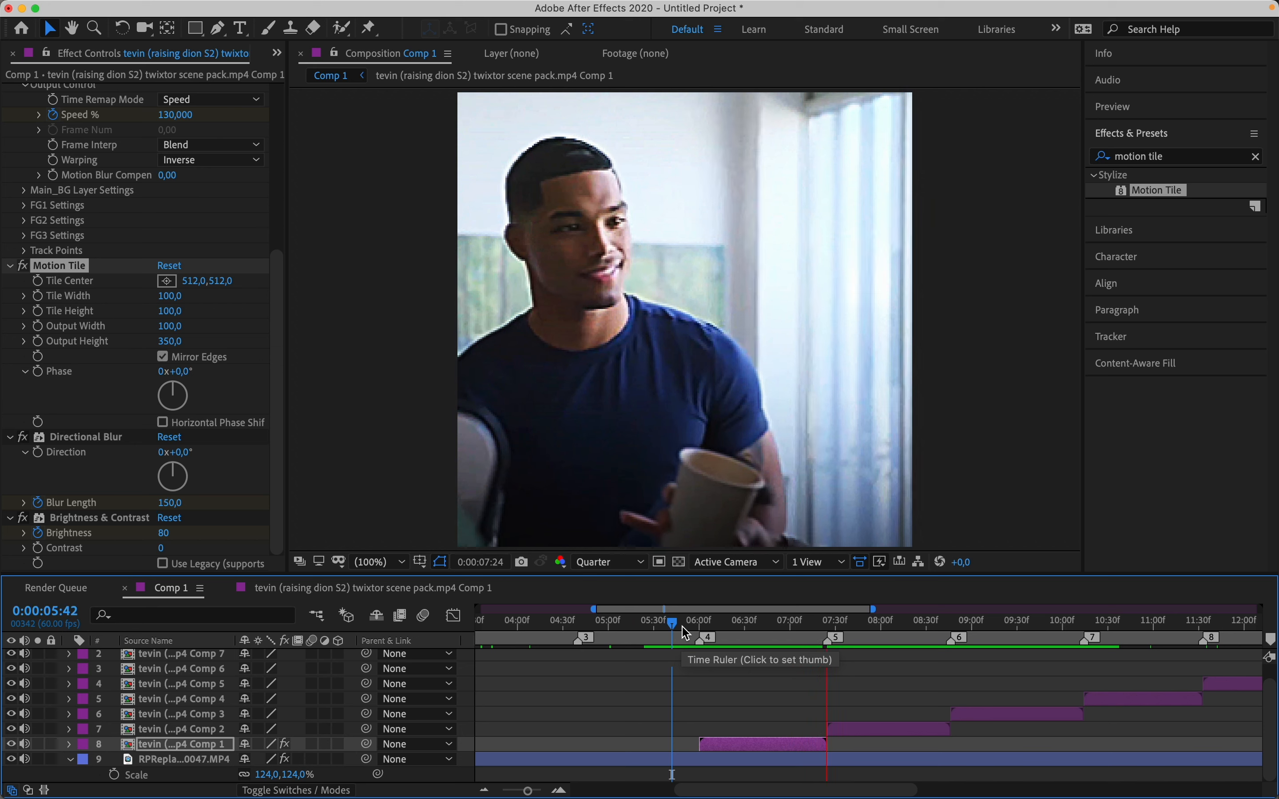
click(684, 629)
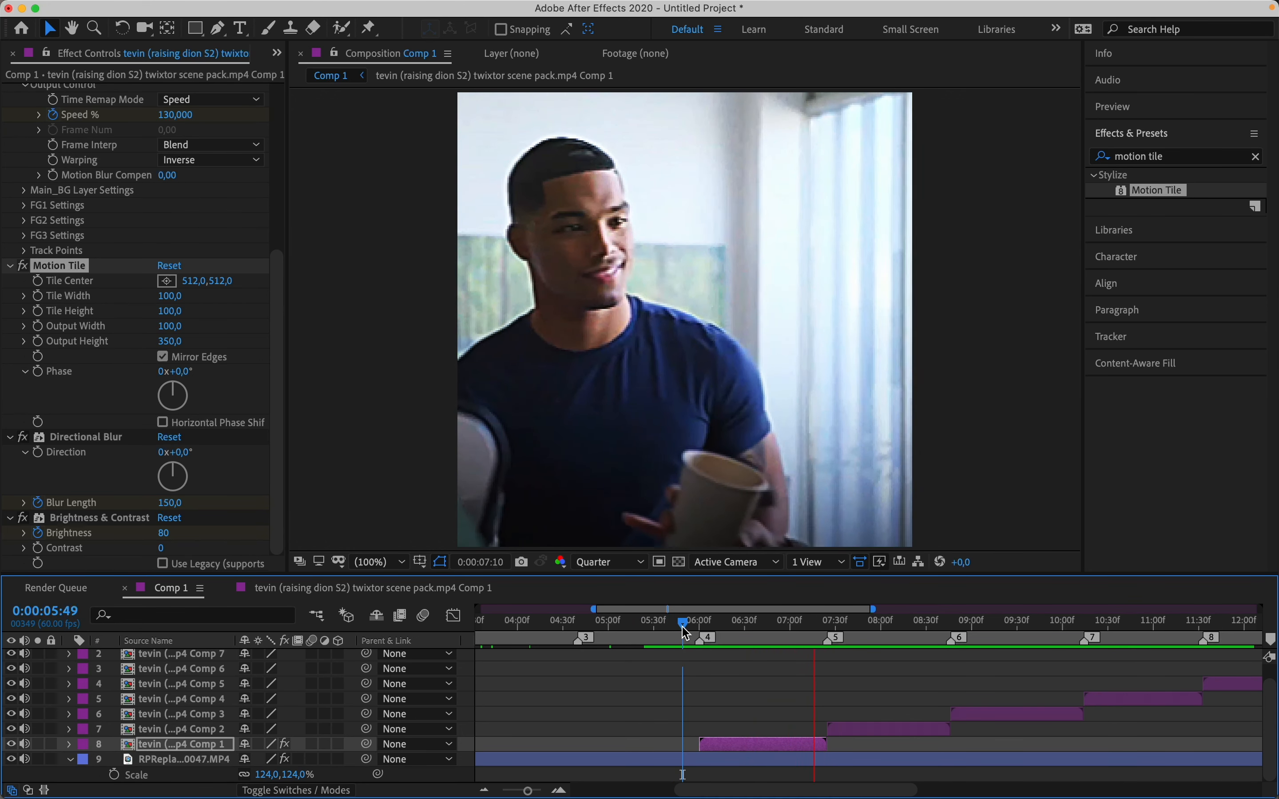
key(space)
Step: Copy all of layer 8's effects and paste them onto layer 7 at its first frame, 0:00:07:25
click(75, 439)
key(super+a)
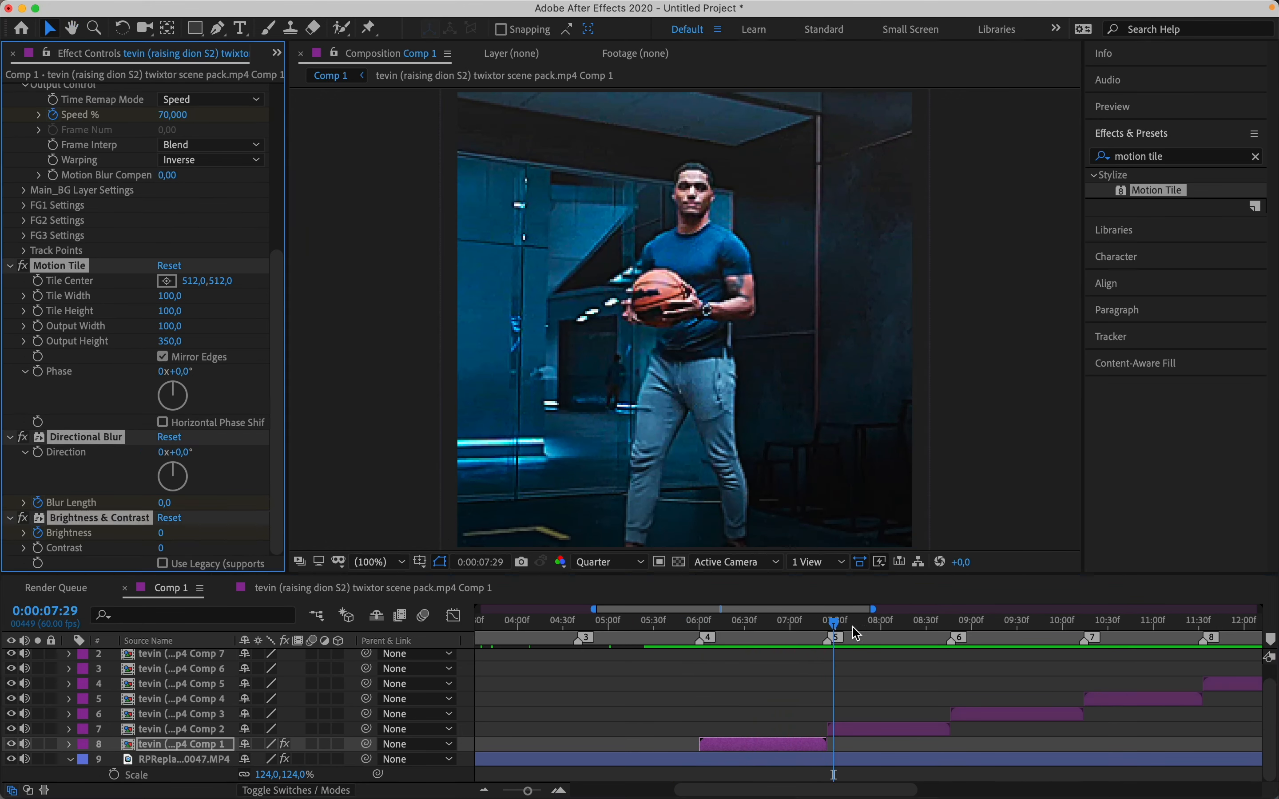
key(Page_Up)
key(Page_Up)
key(Page_Up)
key(Page_Up)
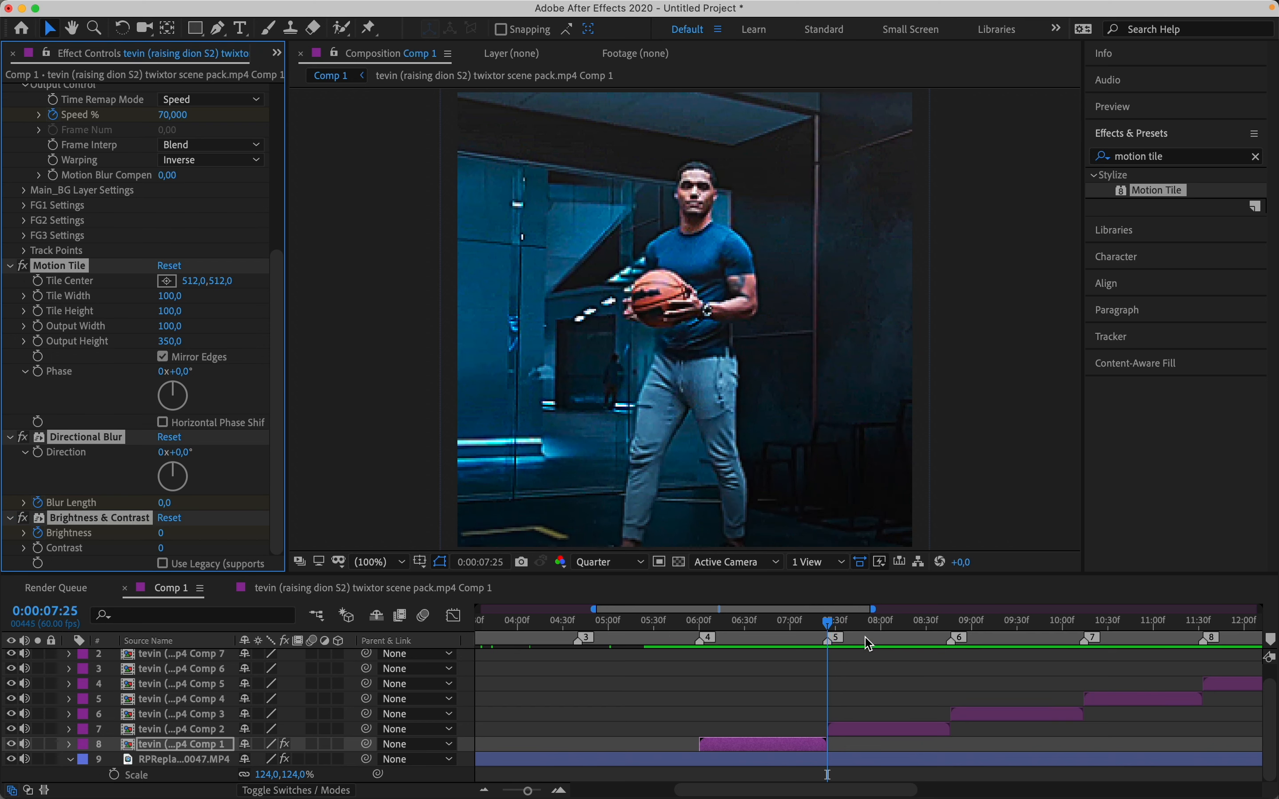
click(895, 732)
Step: Paste the copied effects onto layer 6 at marker 6 and layer 5 at marker 7
click(954, 624)
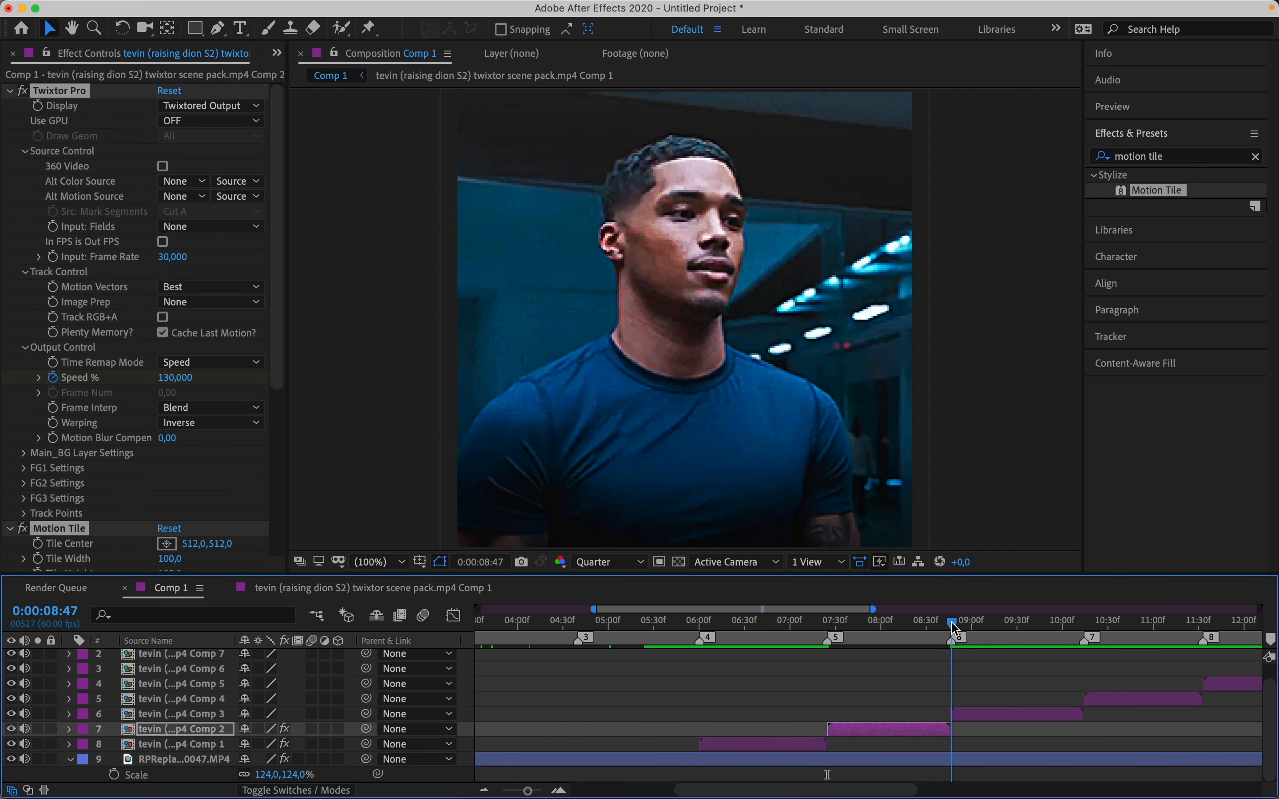
click(998, 711)
click(1087, 623)
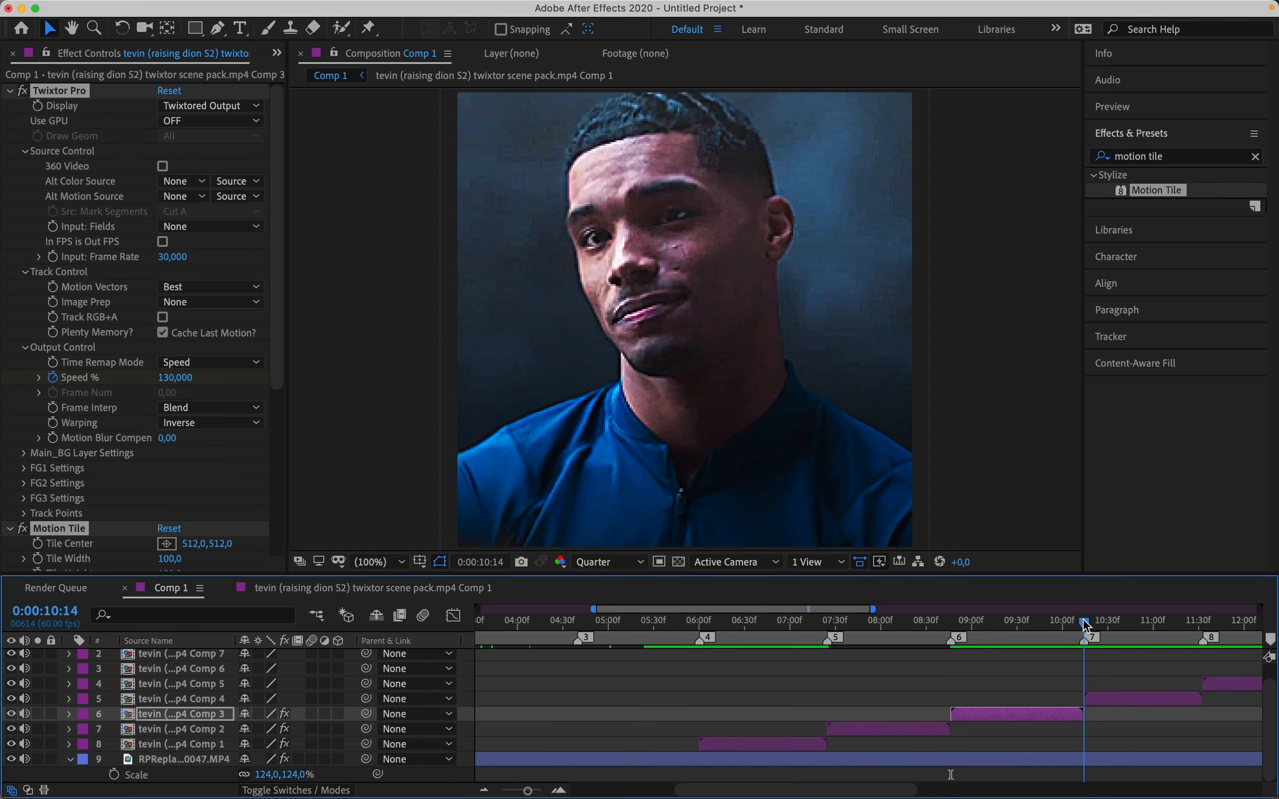
click(1115, 701)
Step: Paste the copied effects onto layer 4 at marker 8 and layer 3 at marker 9
scroll(898, 687, right, 10)
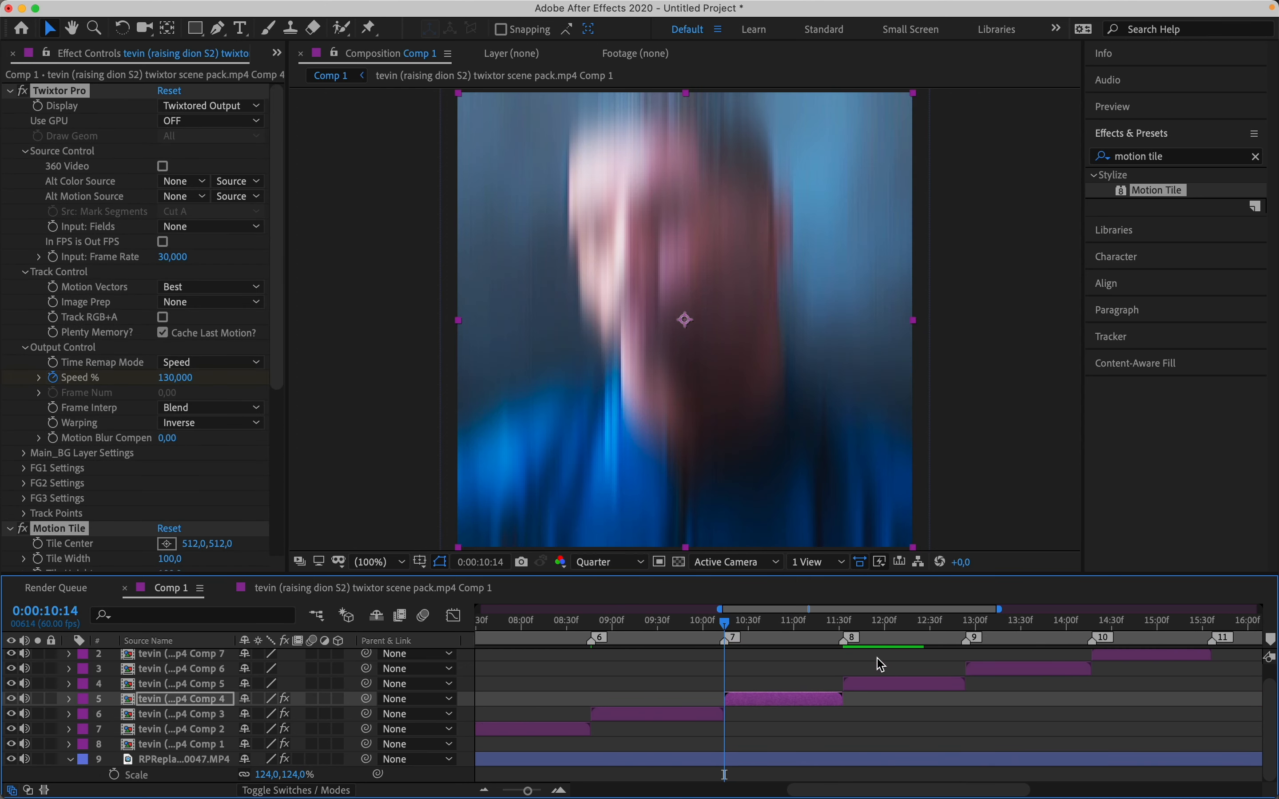
click(847, 624)
click(873, 691)
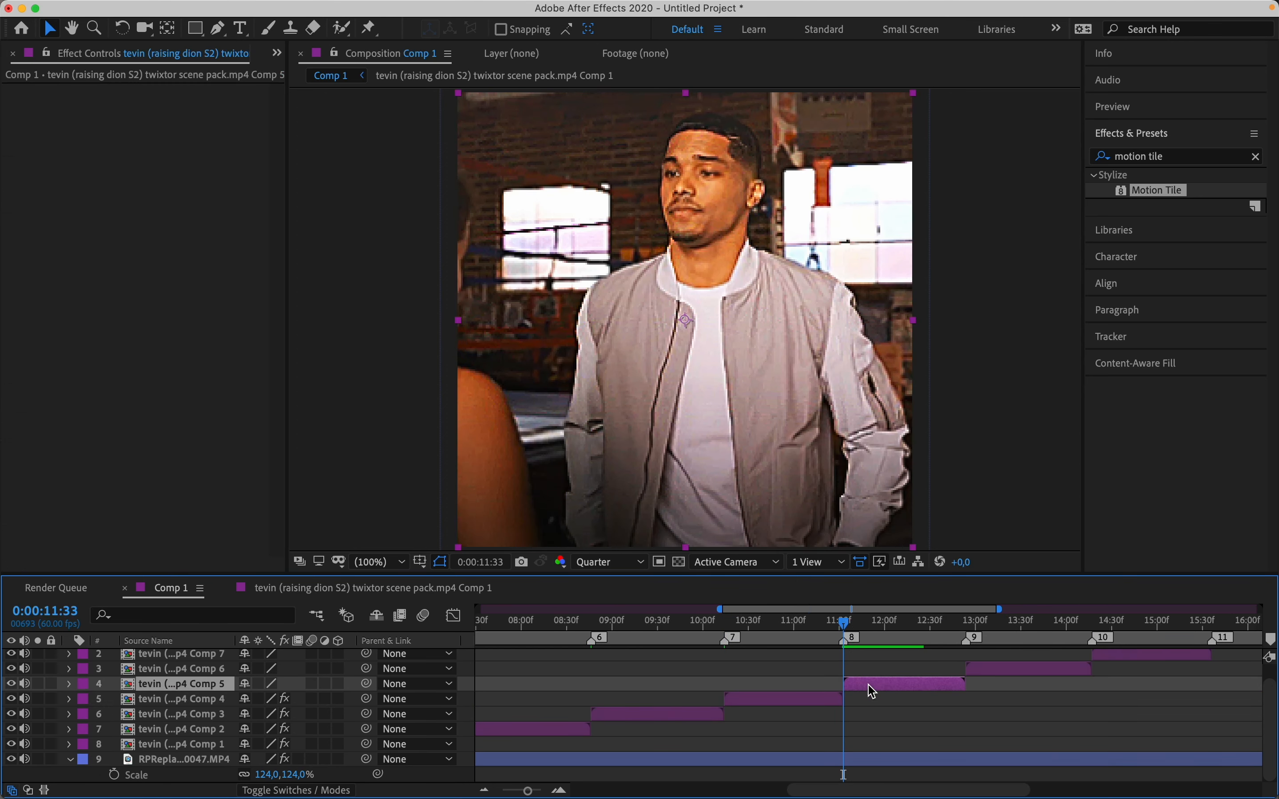
click(964, 624)
click(989, 670)
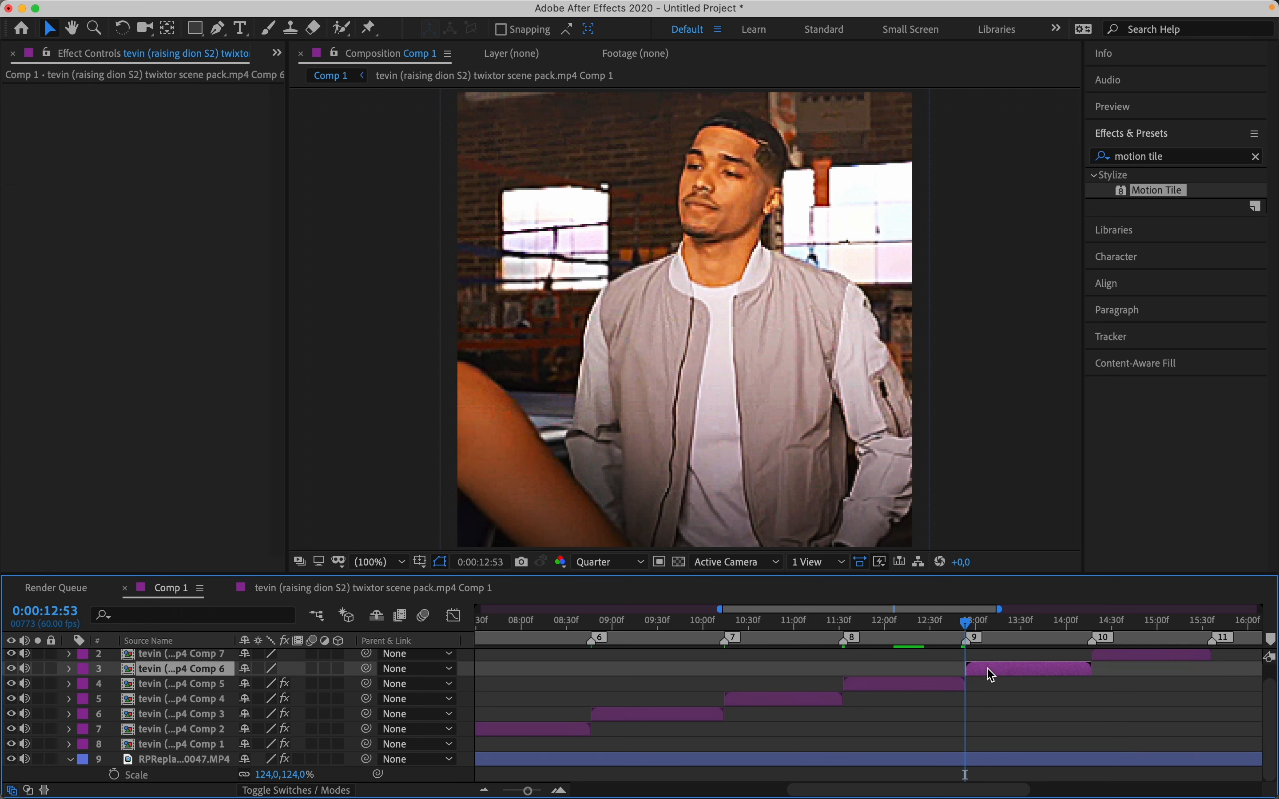
key(super+v)
Step: Paste the copied effects onto layer 2 at 0:00:14:17 and onto layer 1 at marker 11
click(1092, 627)
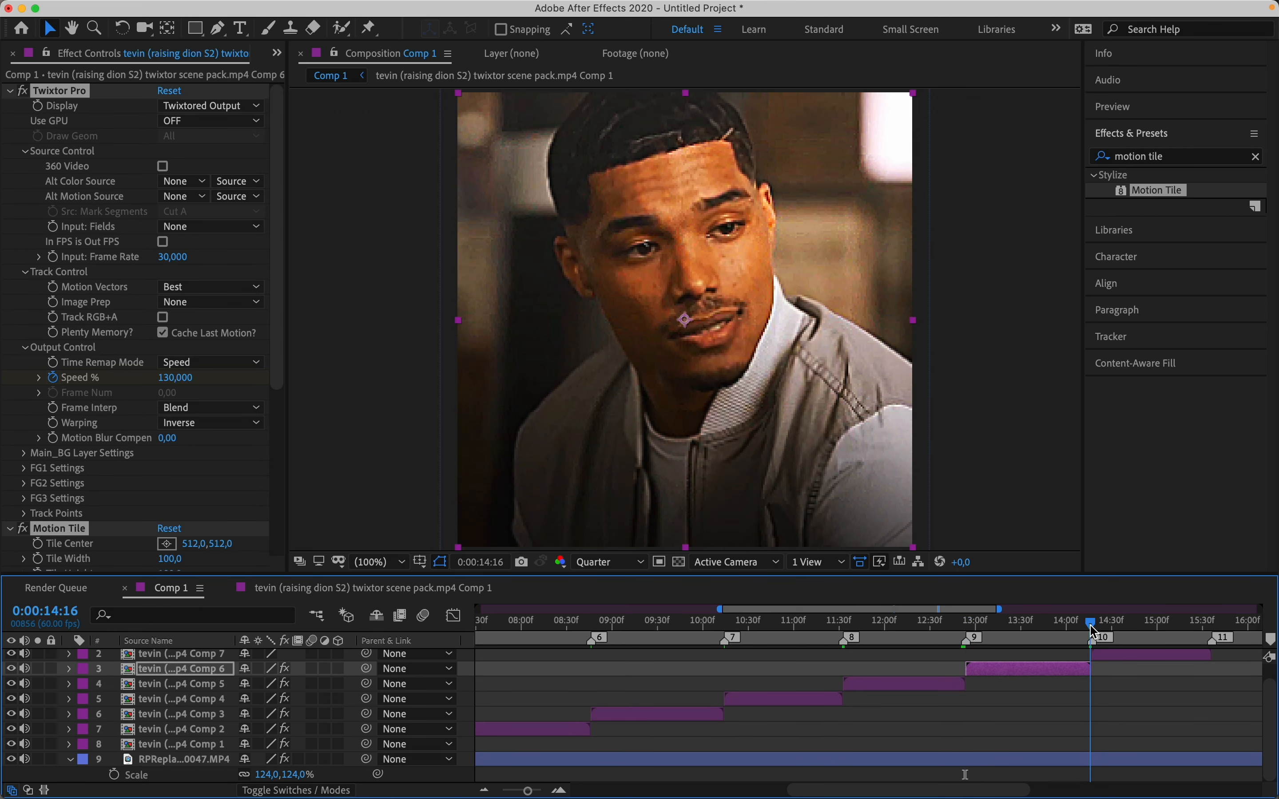
click(1113, 657)
key(Page_Down)
key(super+v)
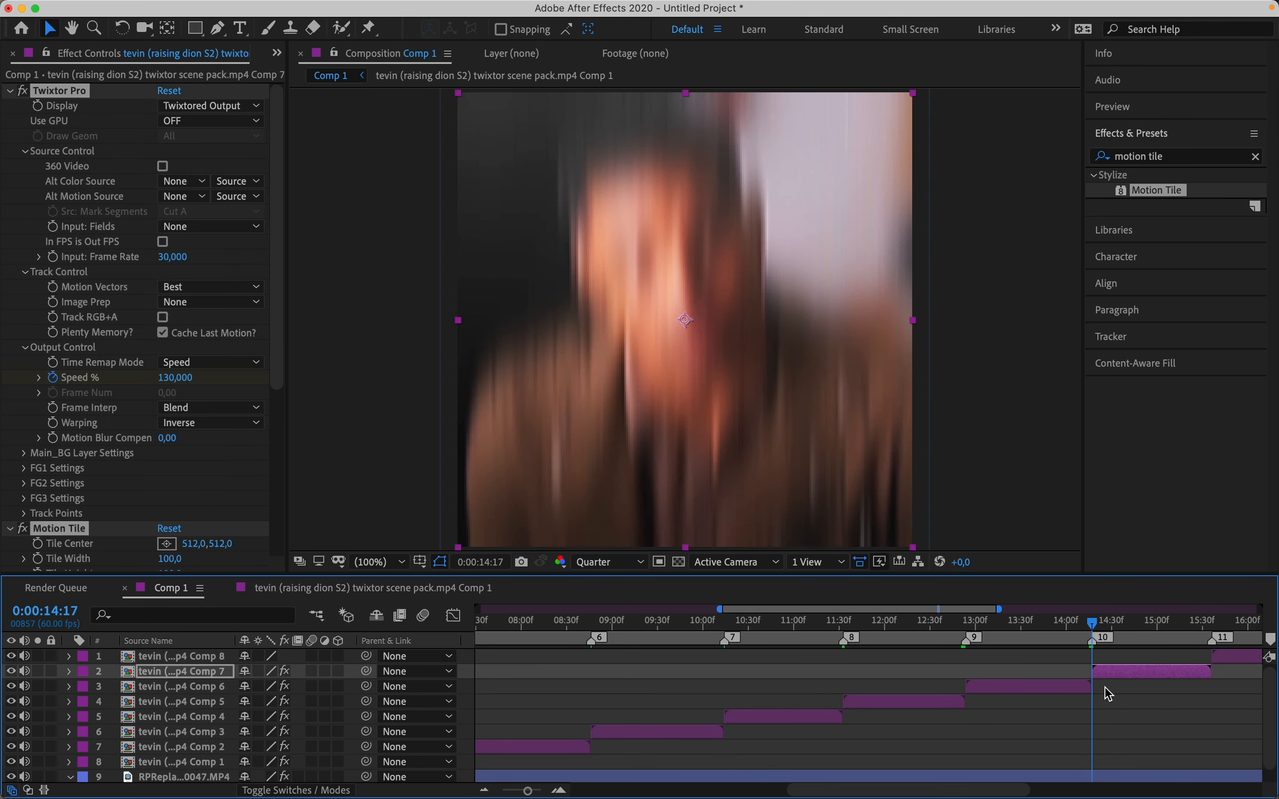
scroll(934, 727, right, 5)
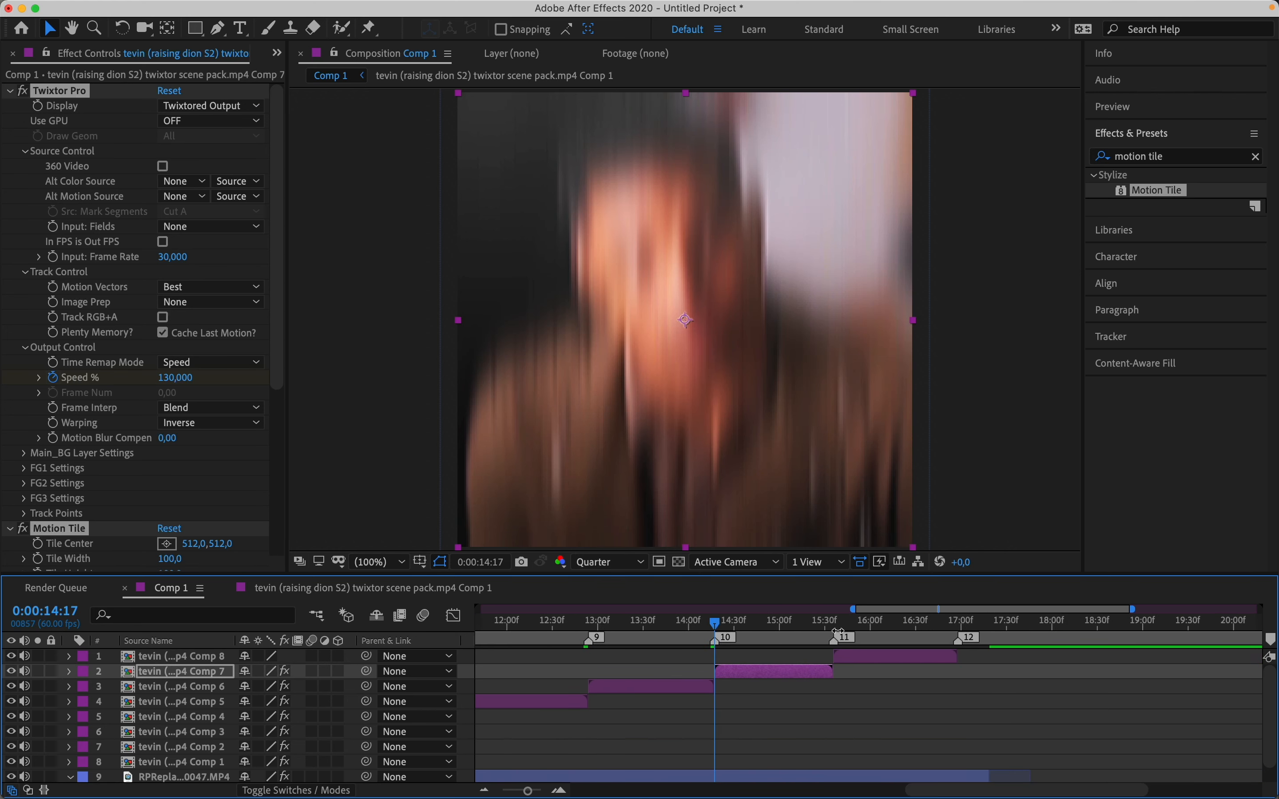
click(837, 629)
click(860, 660)
key(super+v)
Step: Return to the area around marker 4 and reveal the Opacity property of all the layers
drag(834, 626, 280, 679)
click(731, 681)
click(508, 630)
drag(509, 631, 625, 630)
scroll(655, 689, down, 2)
key(t)
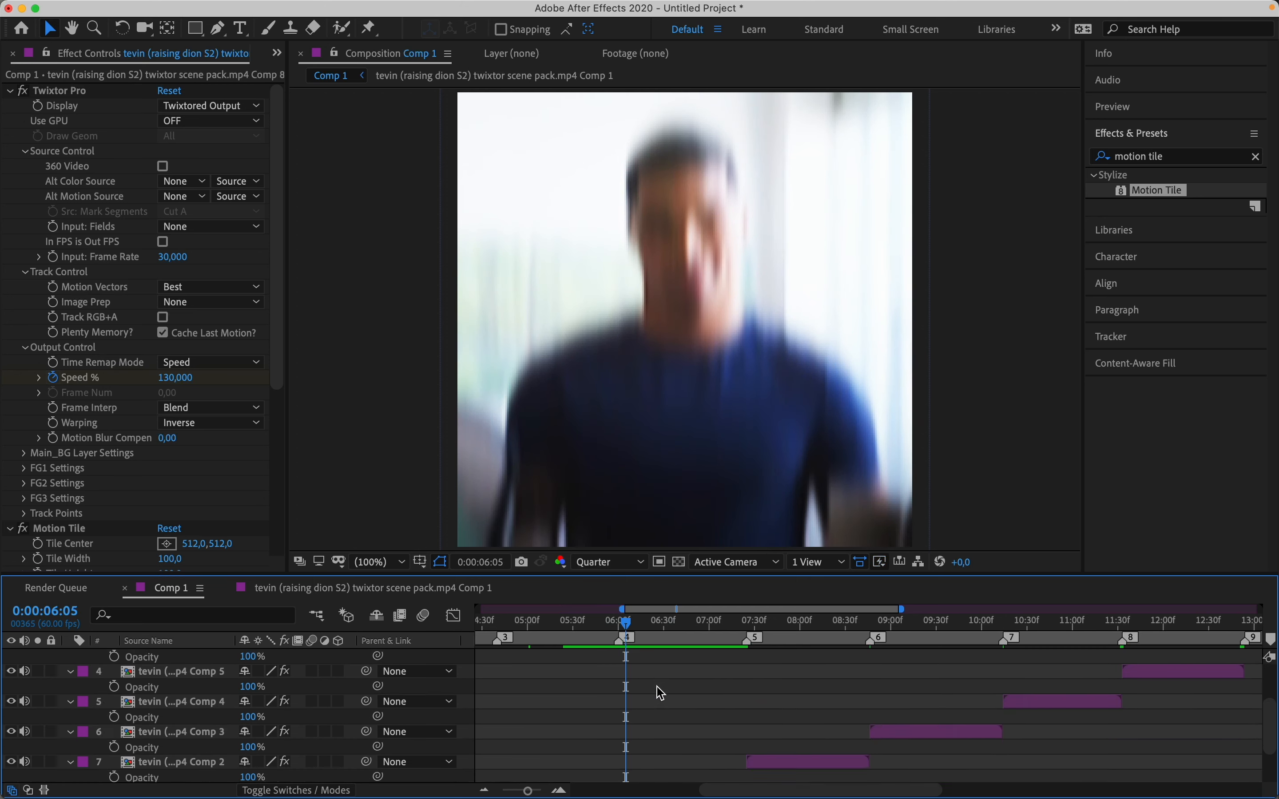
Step: Keyframe layer 8's opacity at 100% at 0:00:06:00 and 0% at 0:00:07:24
scroll(658, 691, down, 4)
click(615, 626)
click(618, 626)
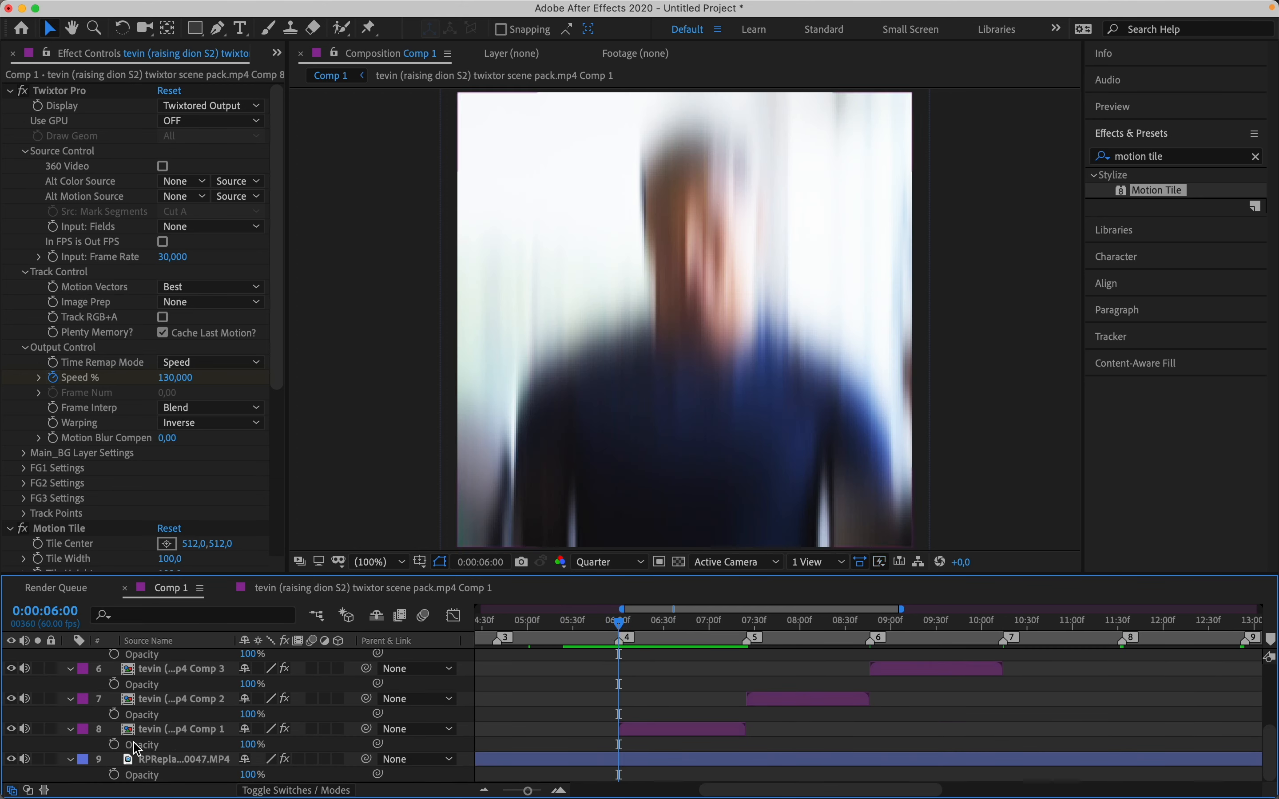
click(117, 744)
drag(707, 640, 748, 644)
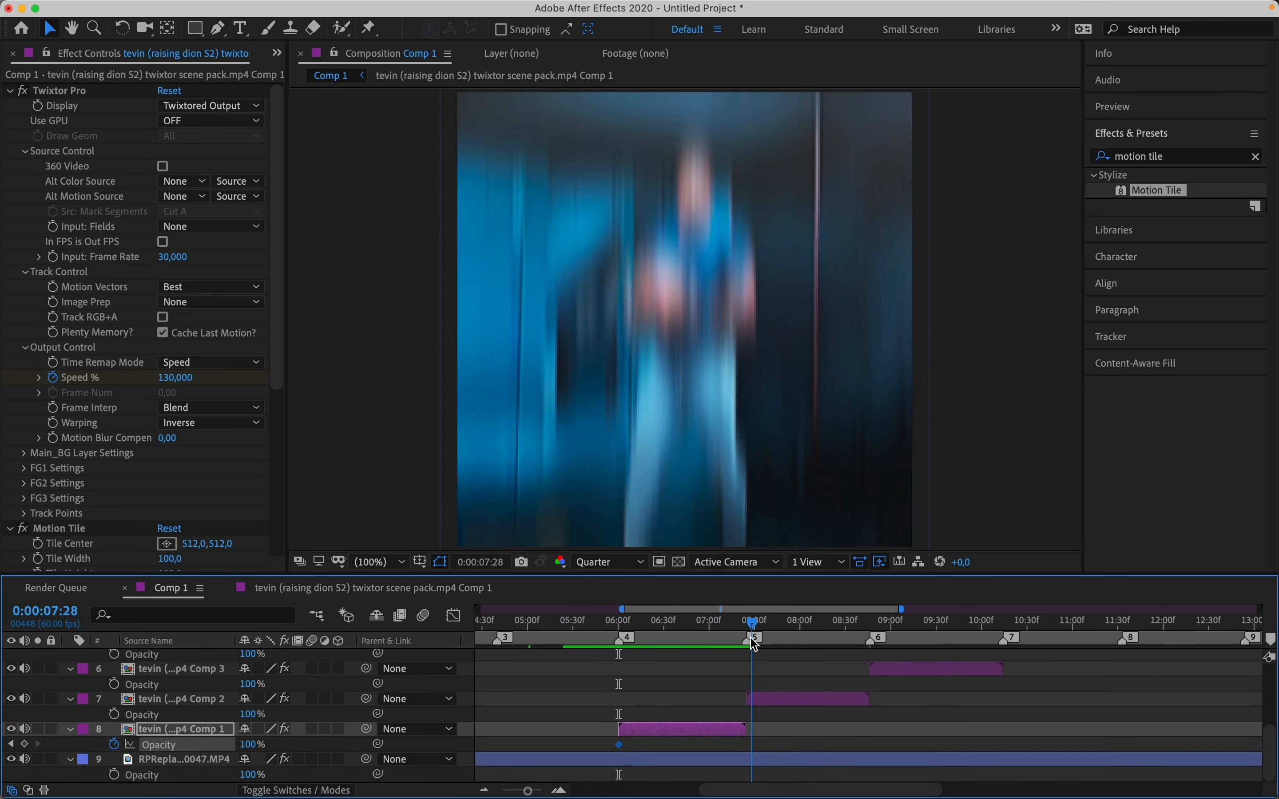
drag(256, 745, 212, 746)
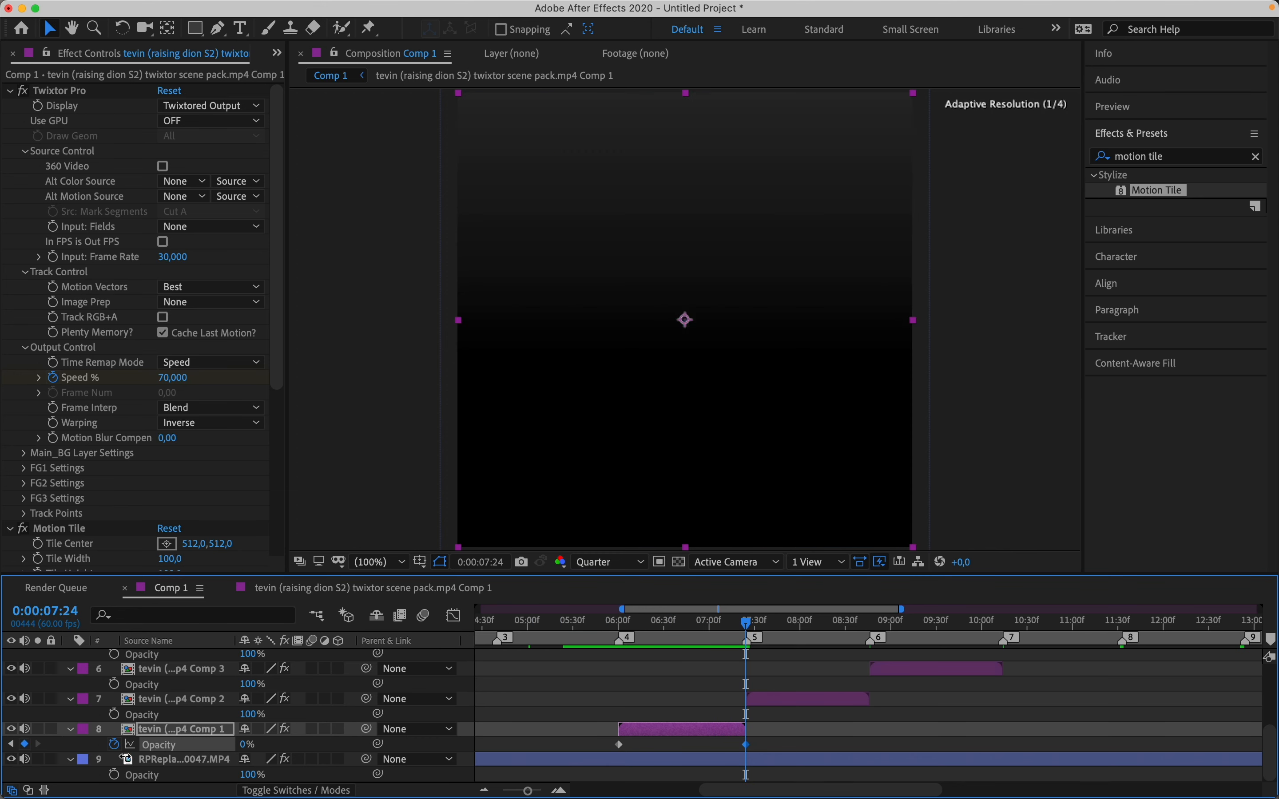
Step: Ease layer 8's opacity keyframes into a late, steep fade, nudge the last one just past the layer's end, and play it
click(454, 615)
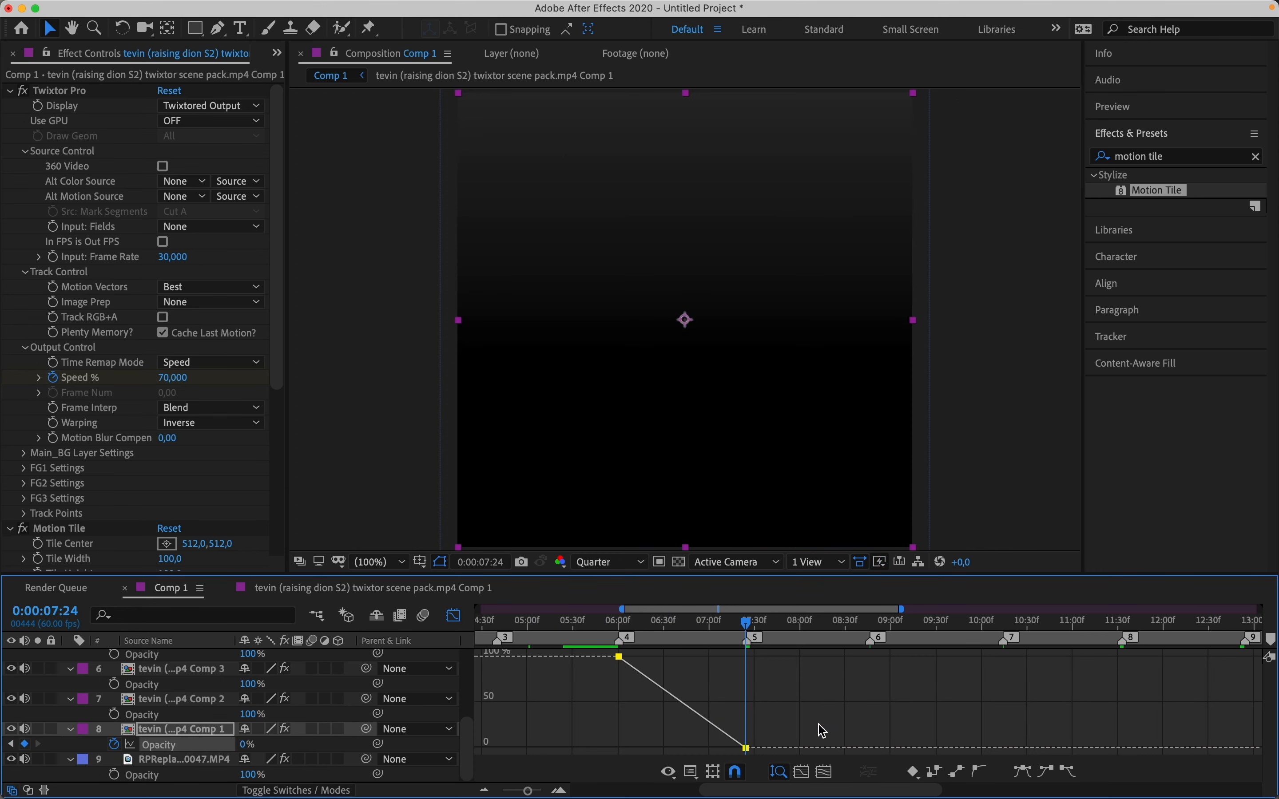
click(1025, 773)
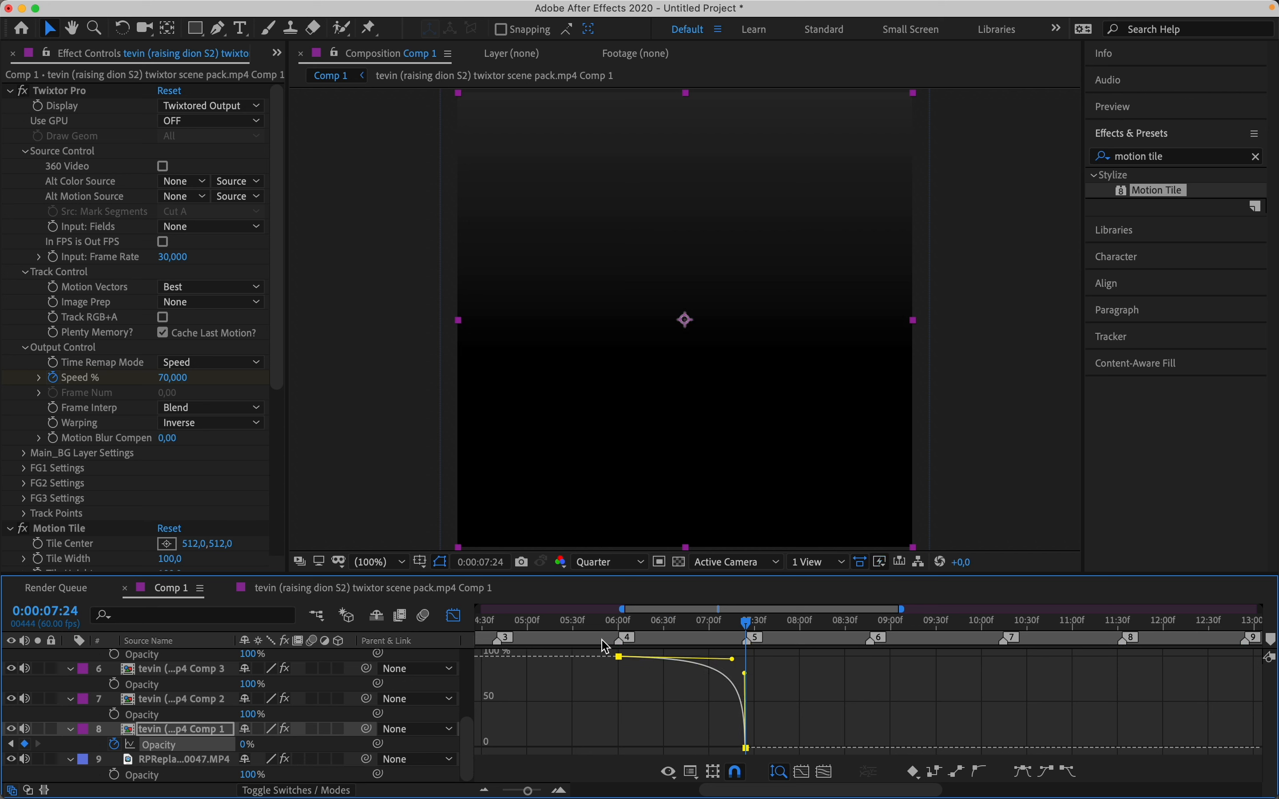
click(454, 617)
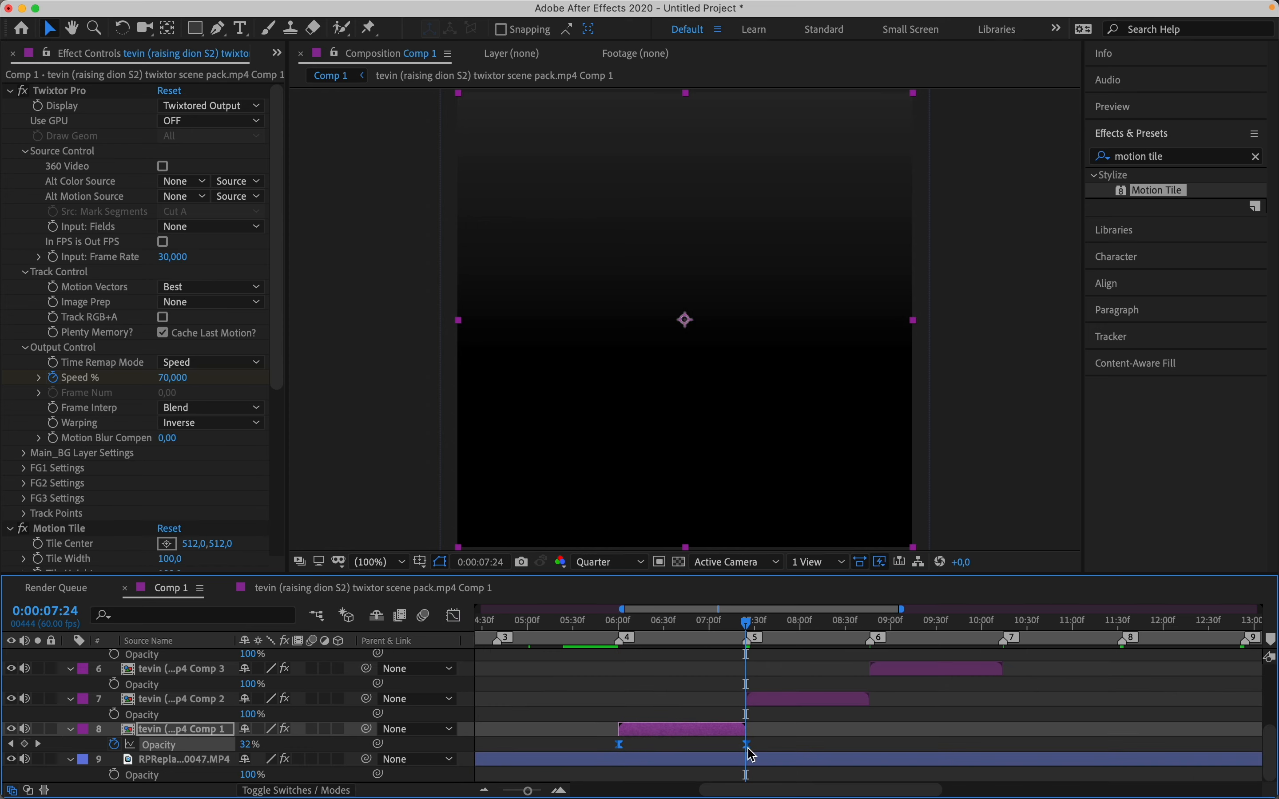
drag(746, 622, 607, 623)
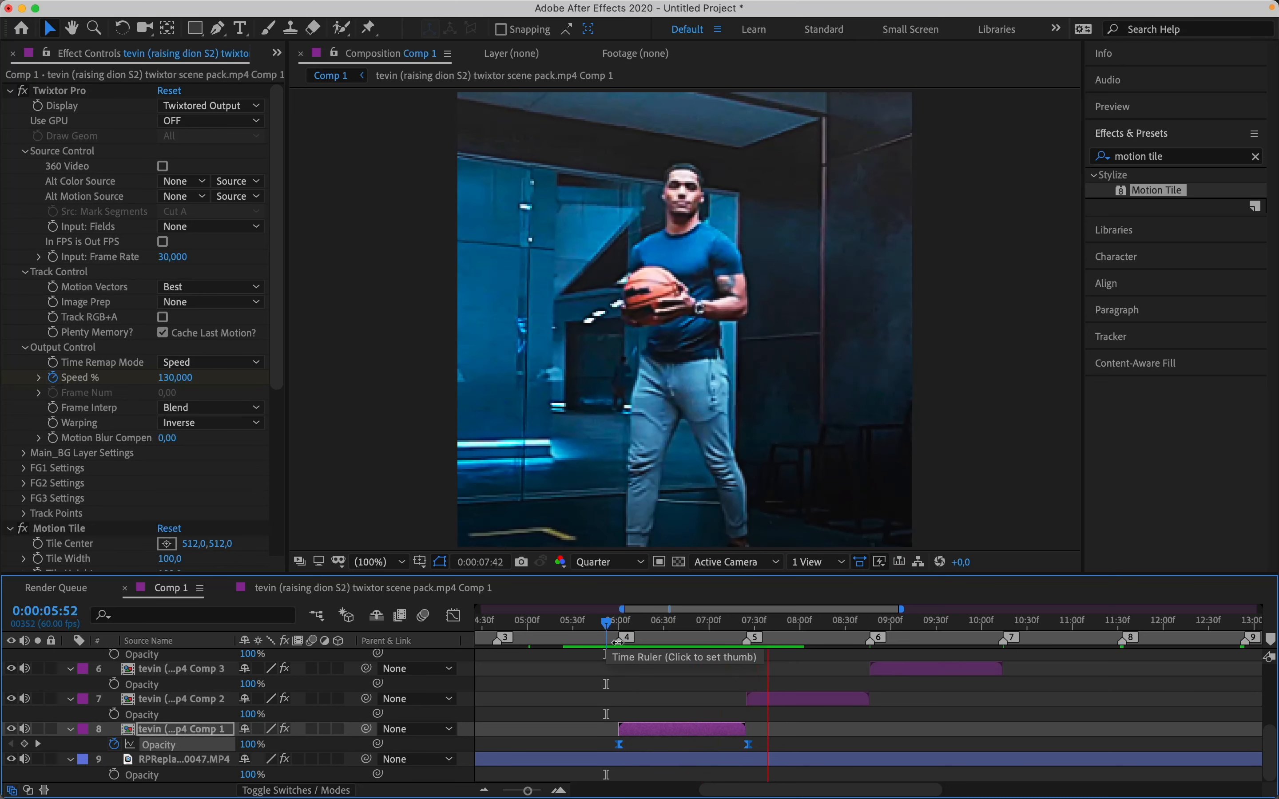
key(space)
Step: Paste the opacity fade onto layer 7 at 0:00:07:25 and layer 6 at 0:00:08:46, aligning the last keyframes with the layer ends
click(746, 624)
click(803, 699)
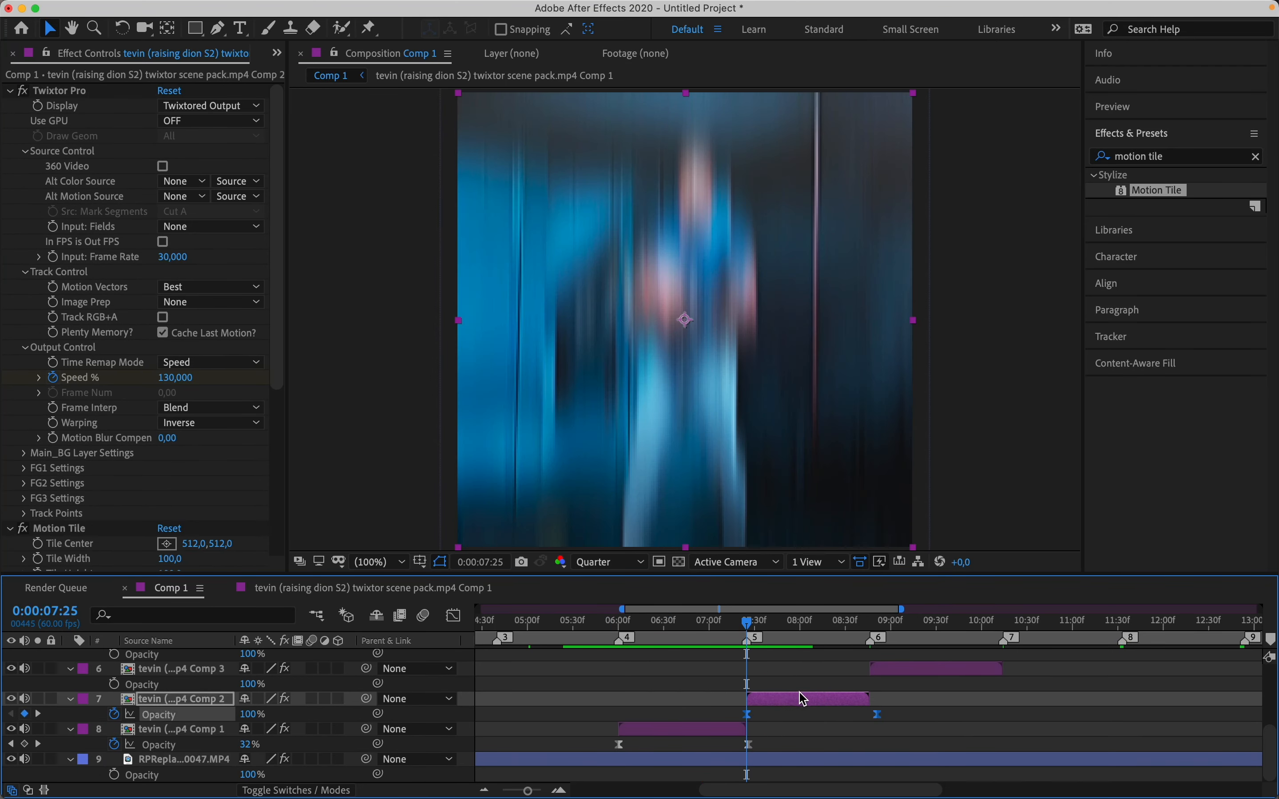
click(867, 624)
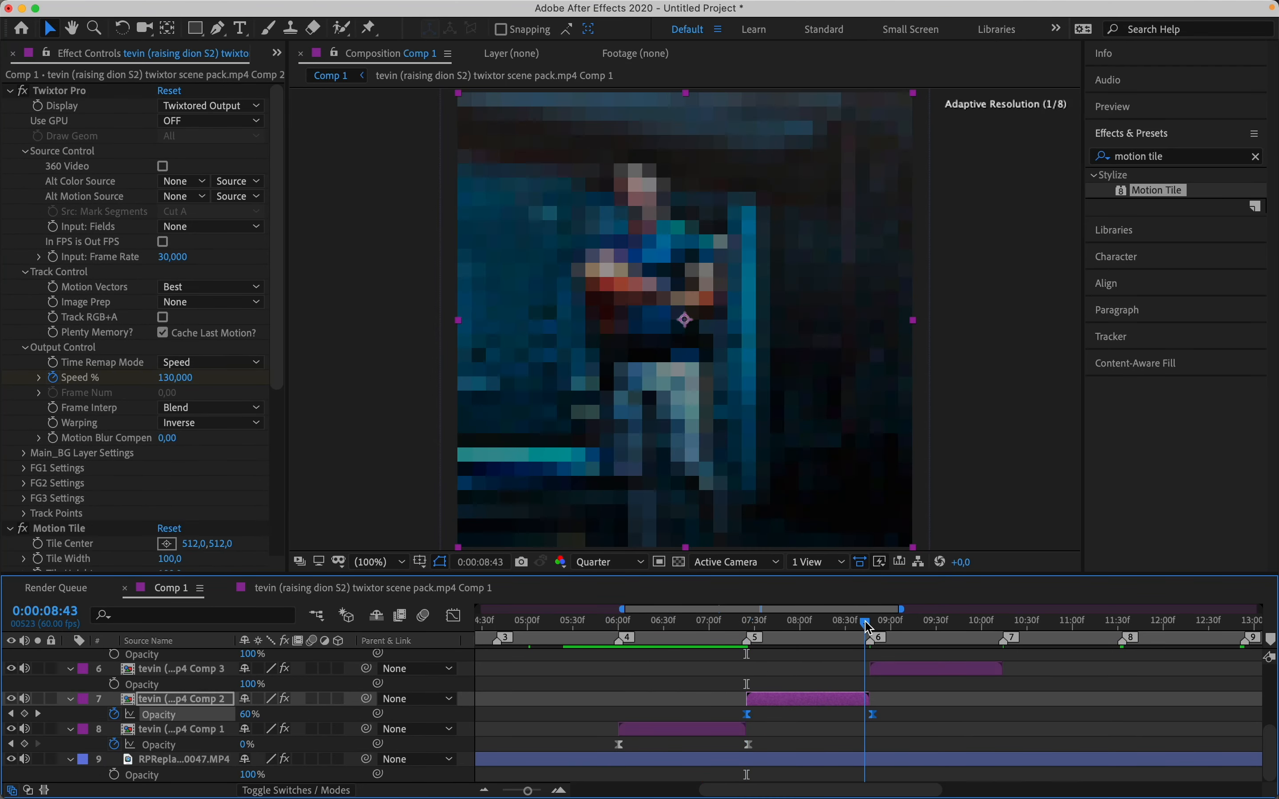
click(889, 668)
key(Page_Down)
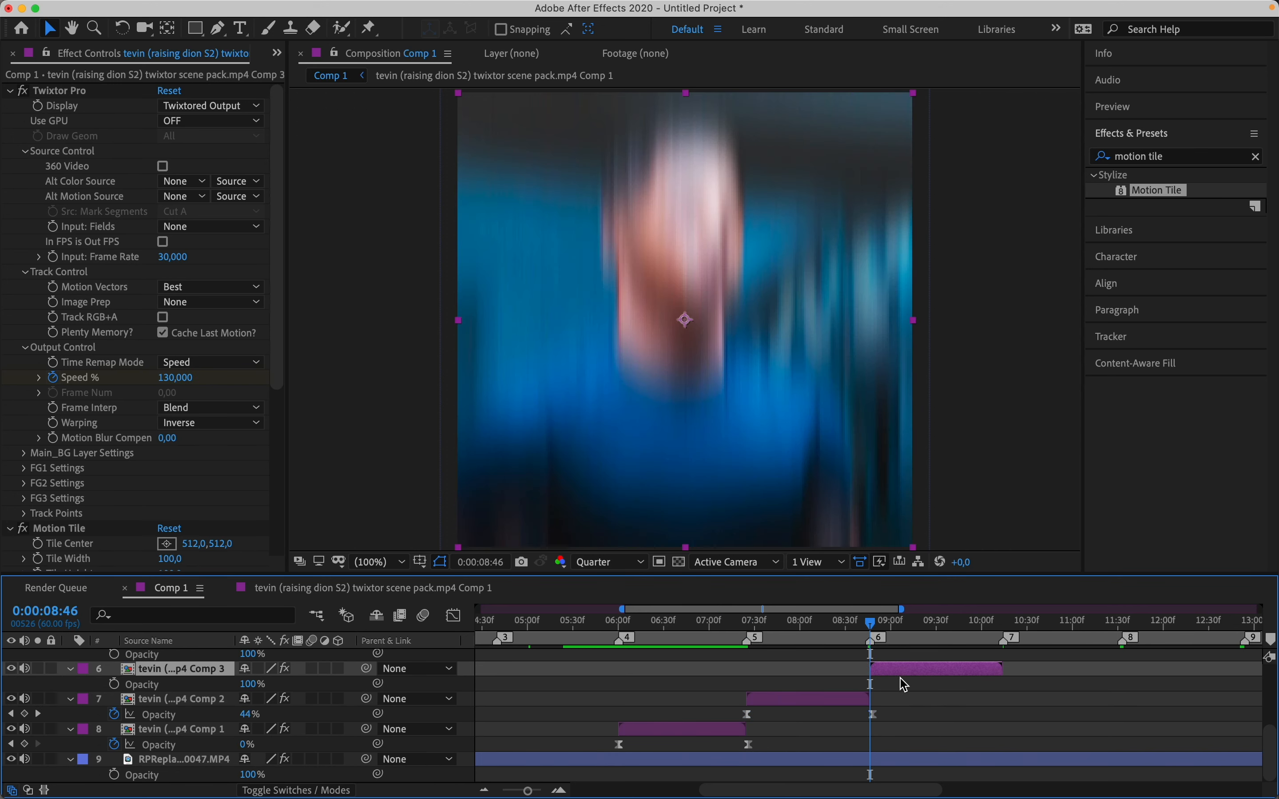
key(ctrl+v)
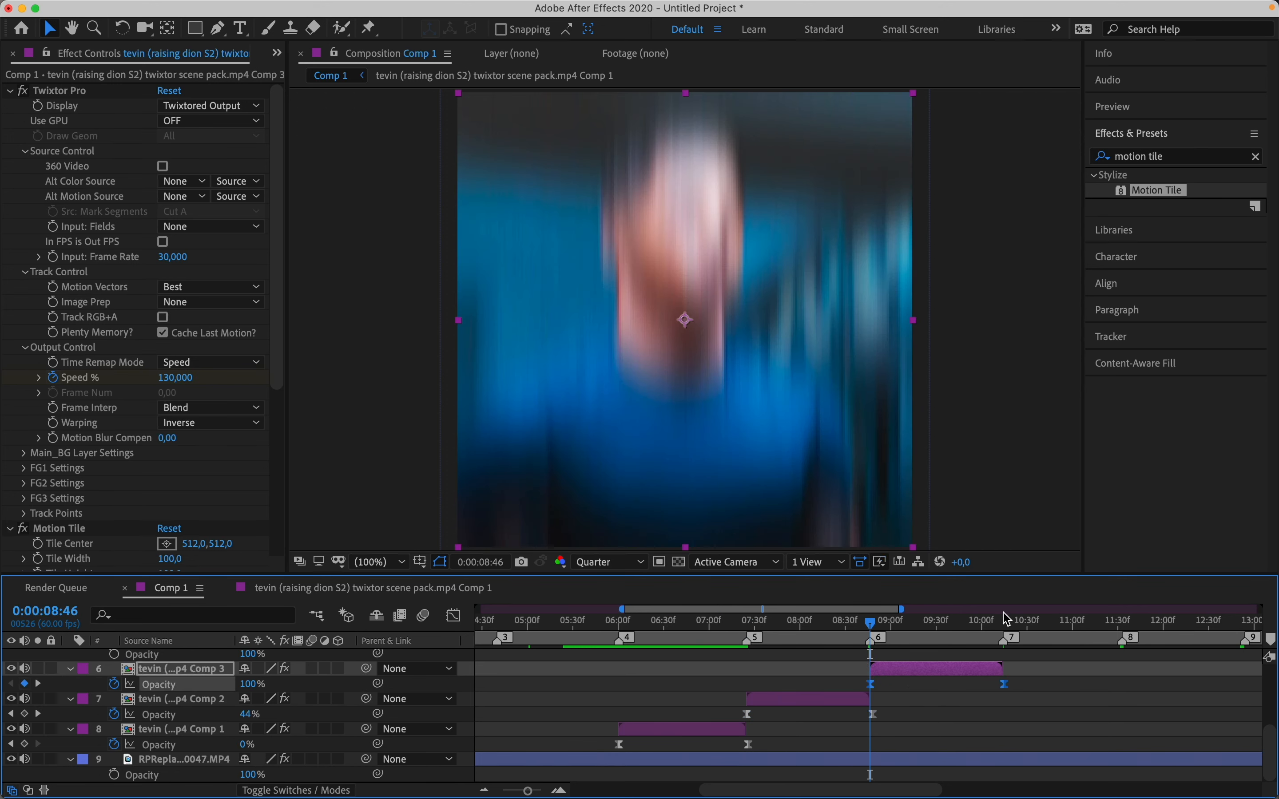
Step: Paste the opacity fade onto layer 5 at 0:00:10:14 and align its last keyframe with the layer's end
click(1007, 618)
scroll(1054, 661, up, 1)
click(1054, 655)
key(ctrl+v)
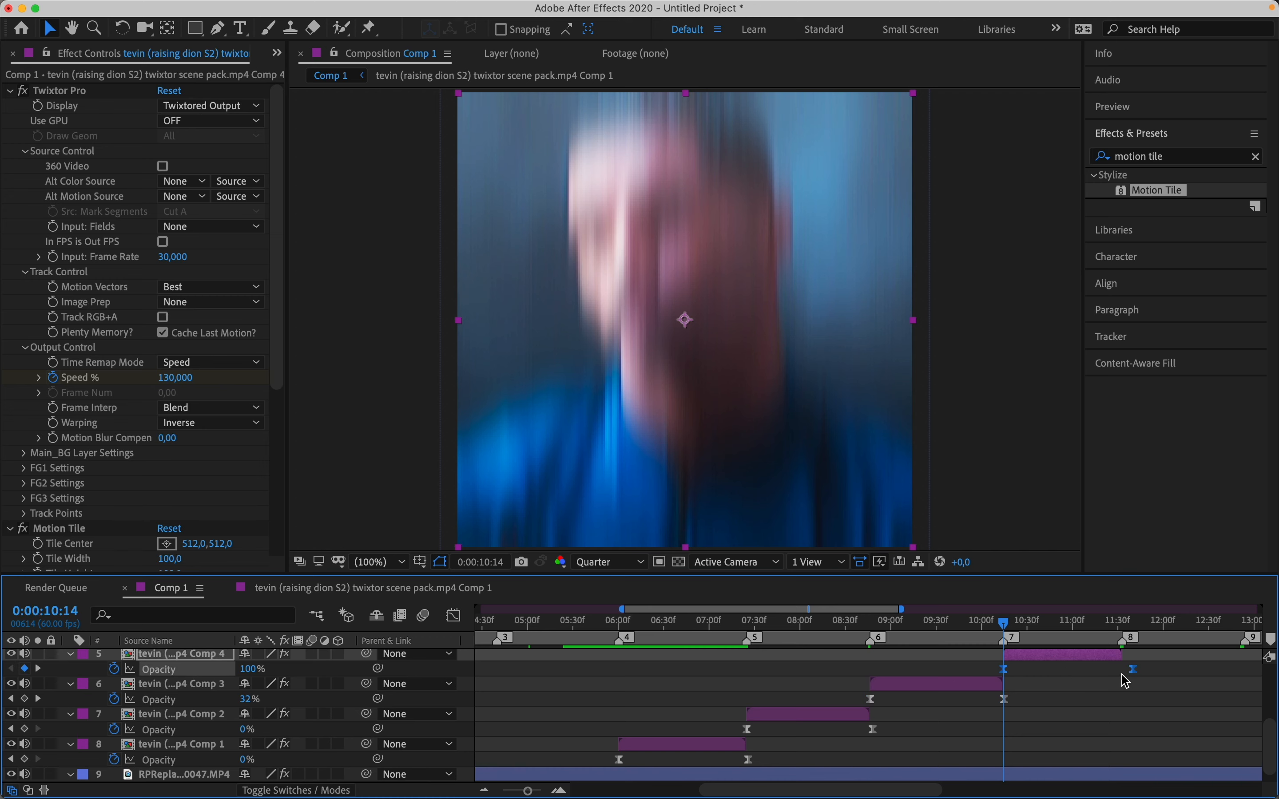
Step: Paste the opacity fade onto layer 4 at 0:00:11:33 and align its last keyframe with the layer's end
scroll(1121, 669, up, 5)
drag(1115, 625, 683, 672)
click(699, 714)
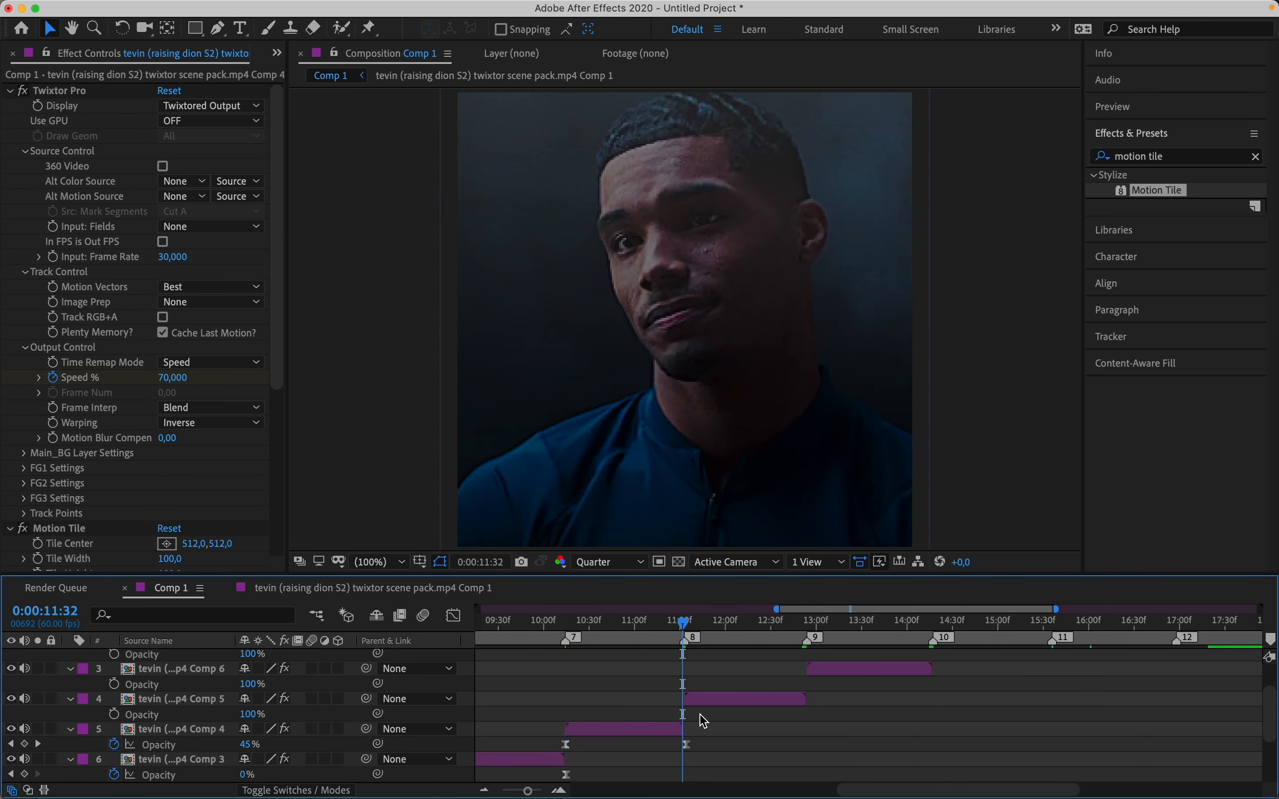
click(707, 704)
key(Page_Down)
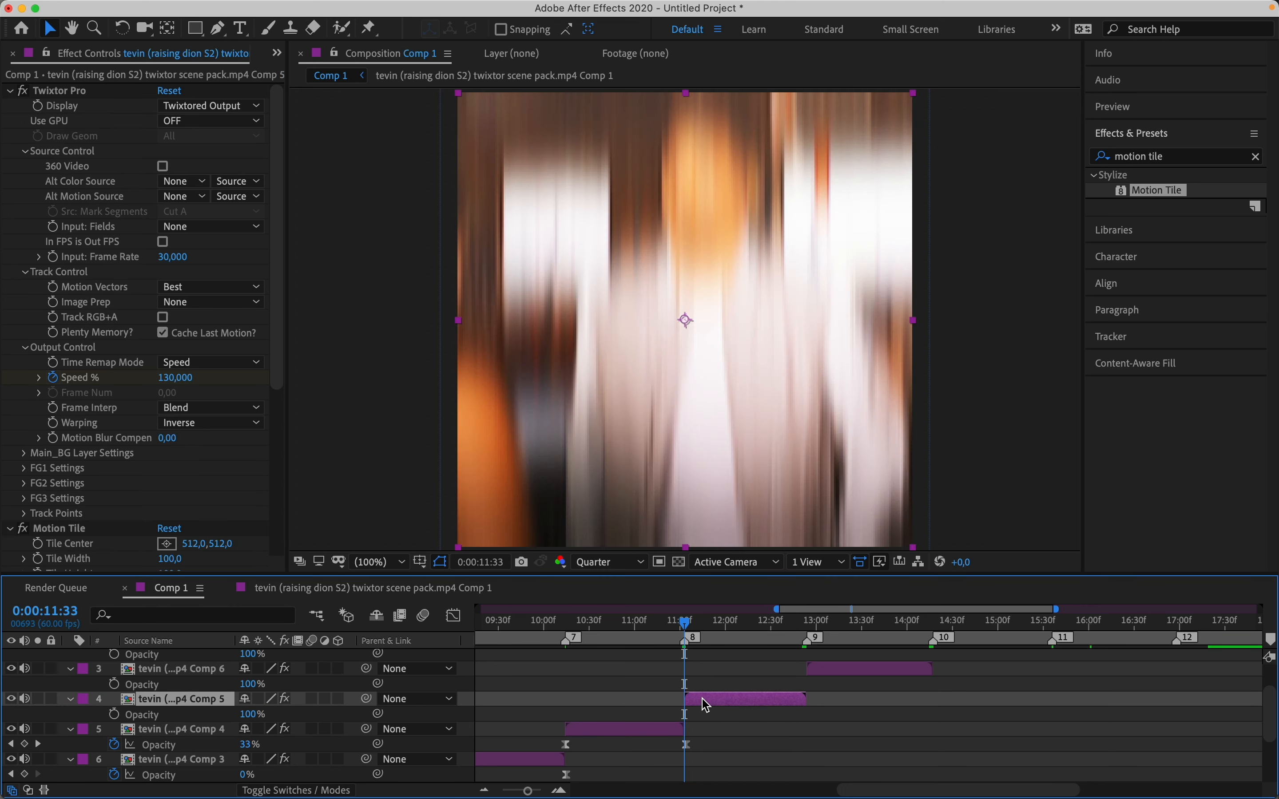
key(super+v)
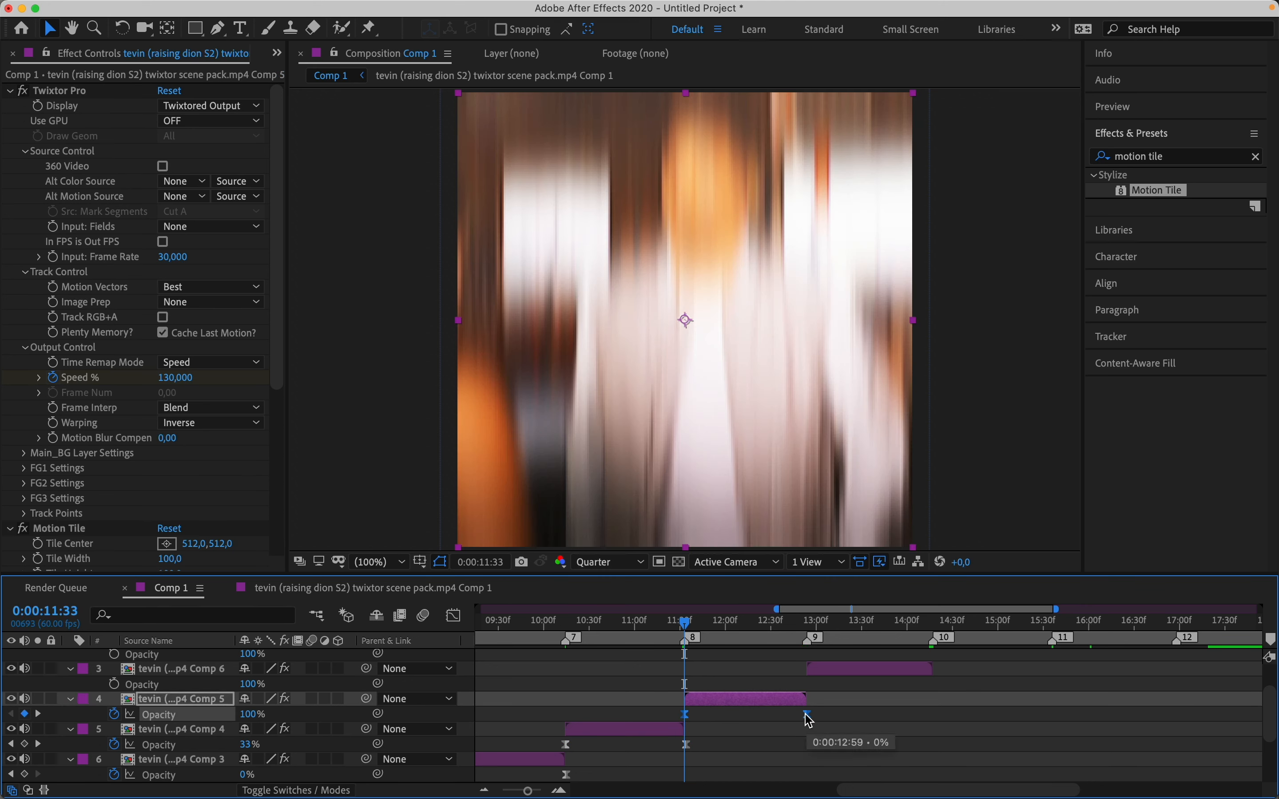
Step: Paste the opacity fade onto layer 3 at 0:00:12:54 and layer 2 at 0:00:14:17, fitting the last keyframes to the layer ends
click(807, 627)
click(834, 669)
key(super+v)
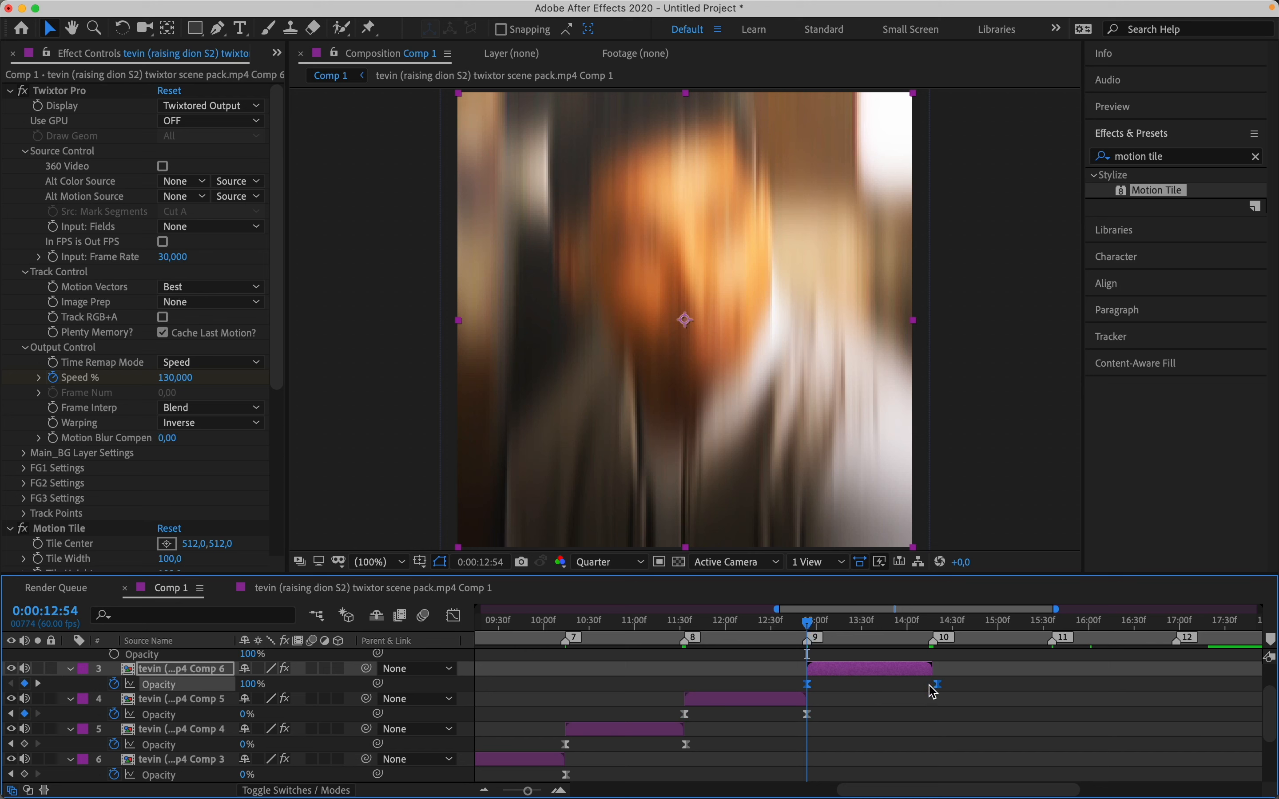
click(932, 629)
scroll(958, 654, up, 2)
click(967, 665)
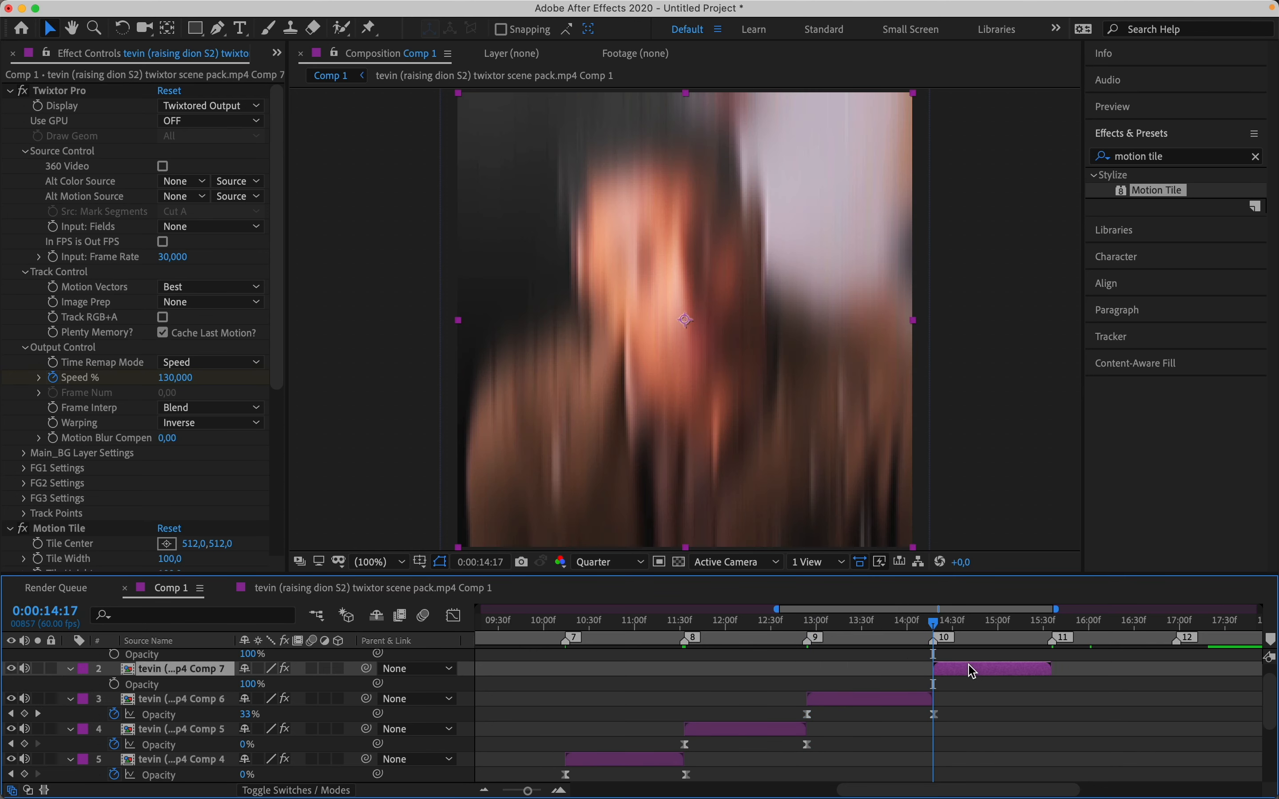
key(super+v)
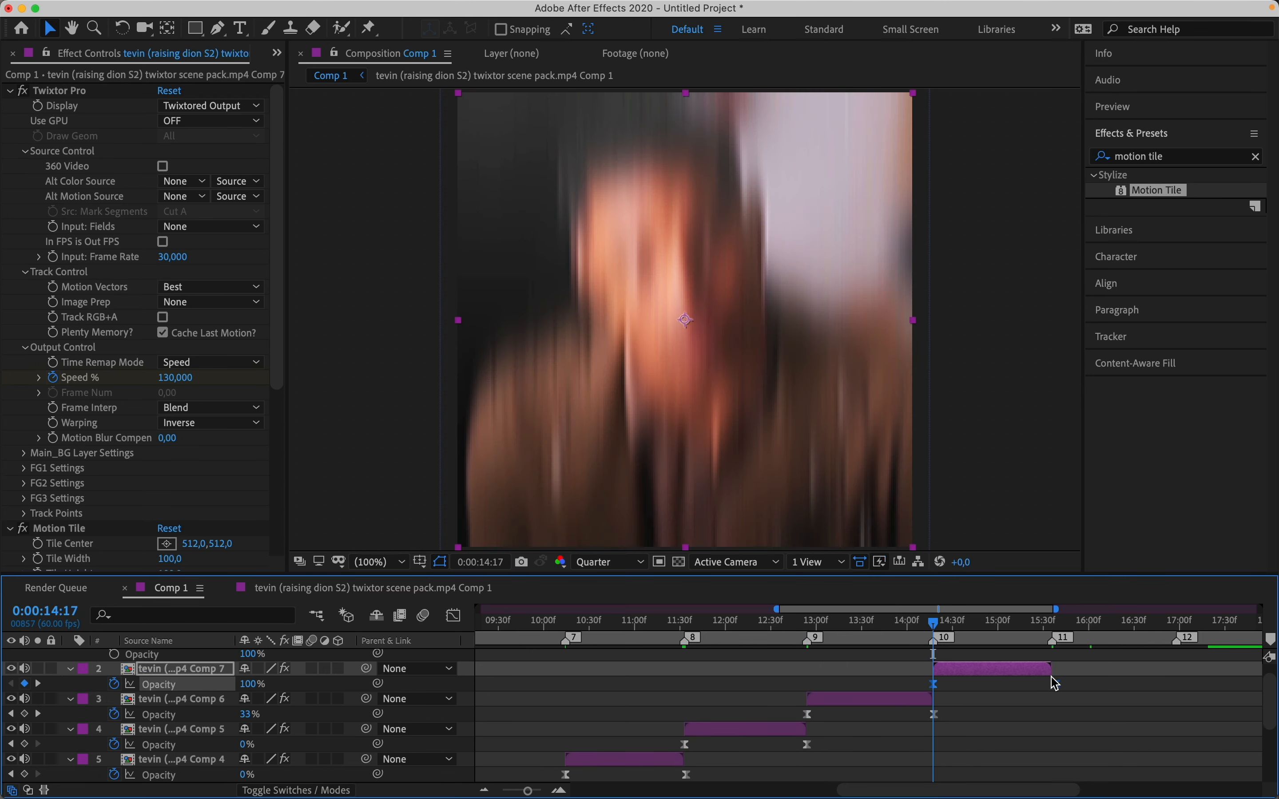
Step: Paste the opacity fade onto layer 1 at 0:00:15:35 and collapse the layers' keyframe properties
click(1051, 632)
scroll(1078, 672, up, 2)
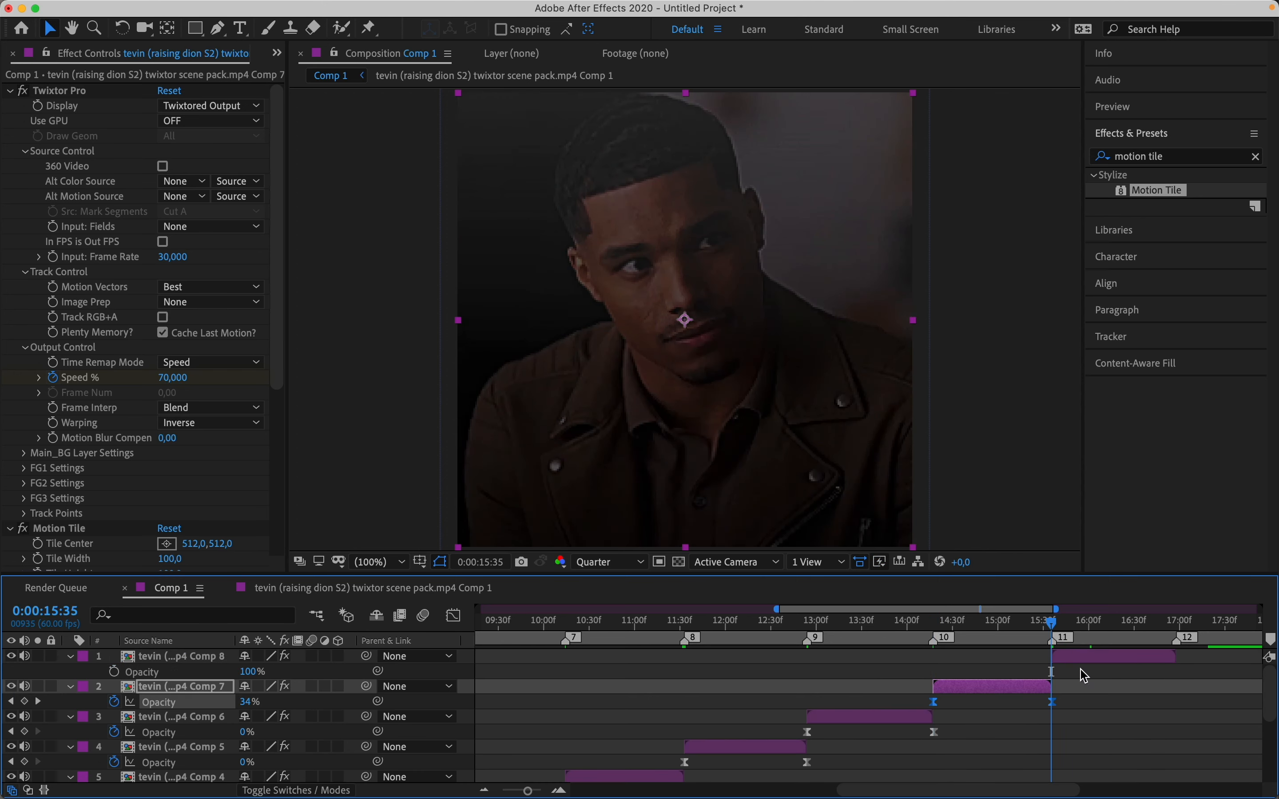
click(1087, 661)
key(super+v)
click(1148, 677)
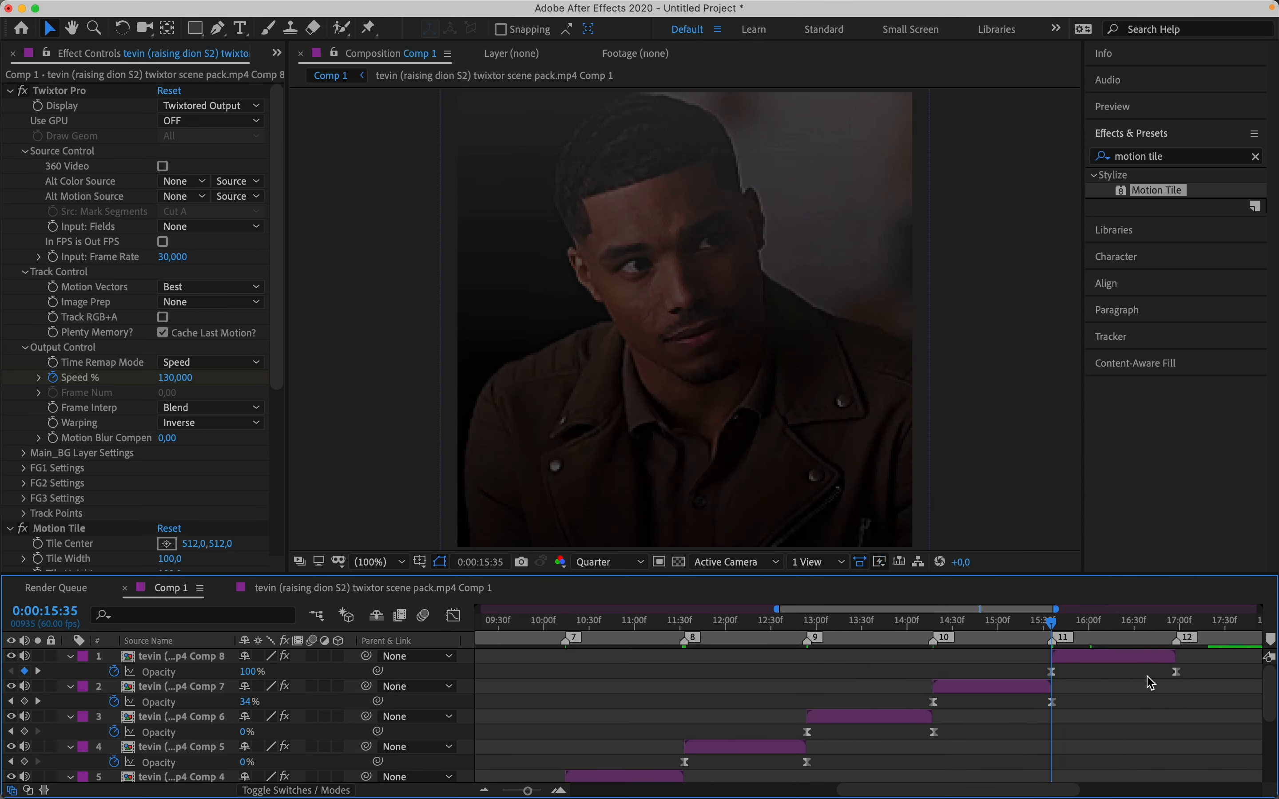
key(u)
key(u)
Step: Play back Comp 1 from the start and review the transitions across the pre-composed clips
click(990, 628)
key(Home)
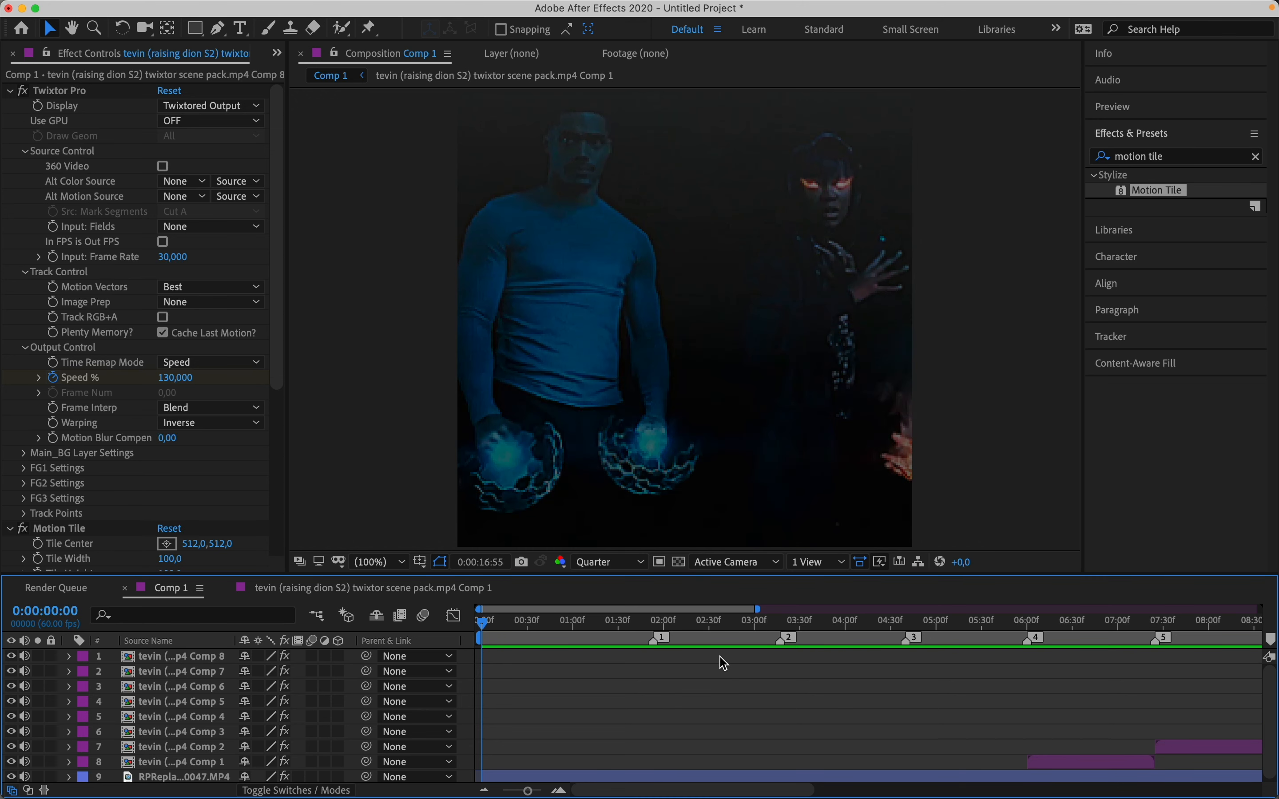
click(757, 634)
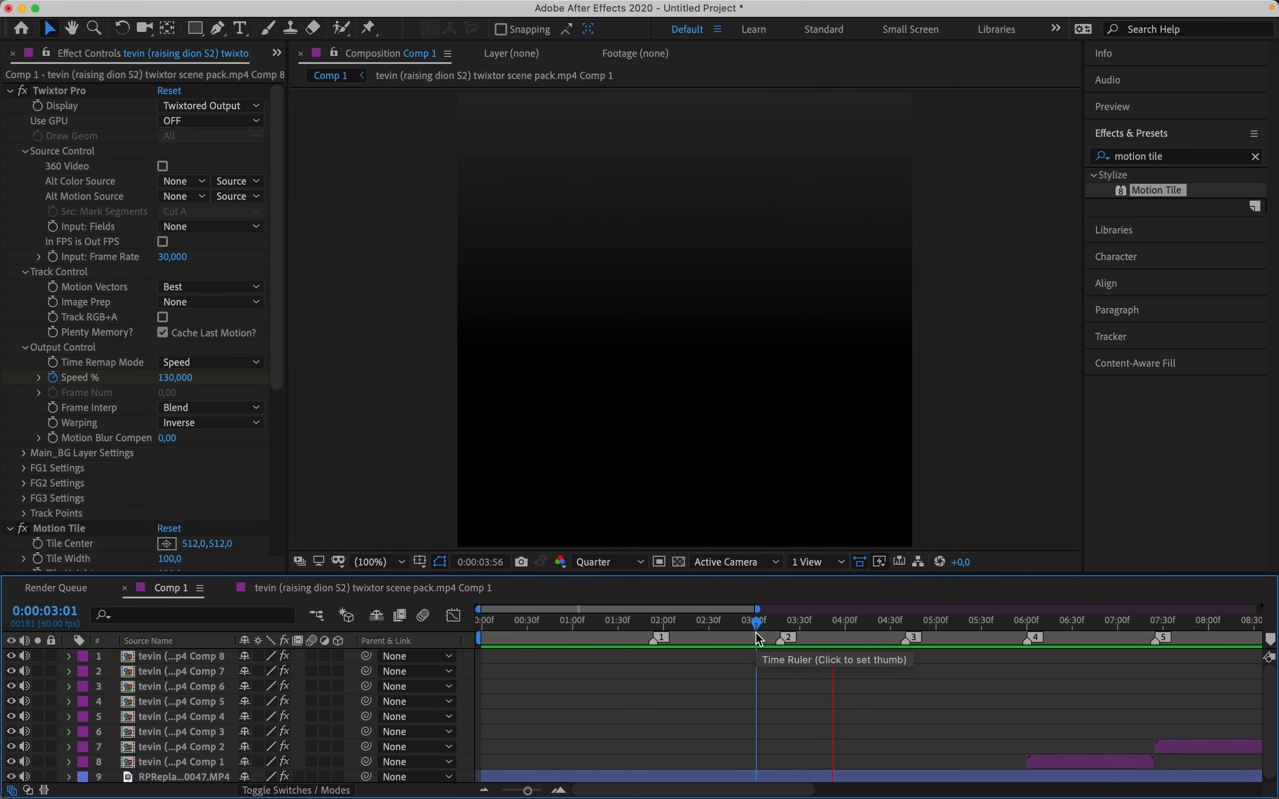
click(773, 794)
drag(852, 777, 954, 776)
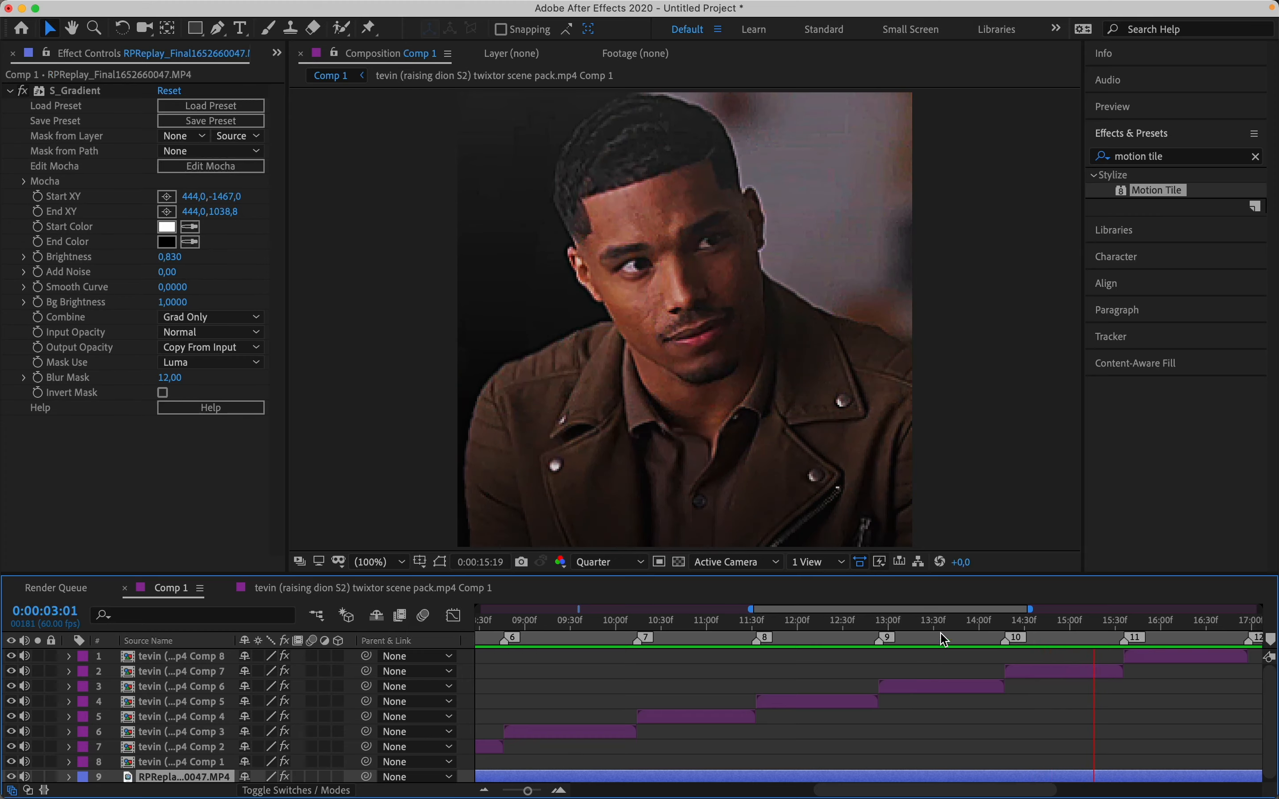
key(space)
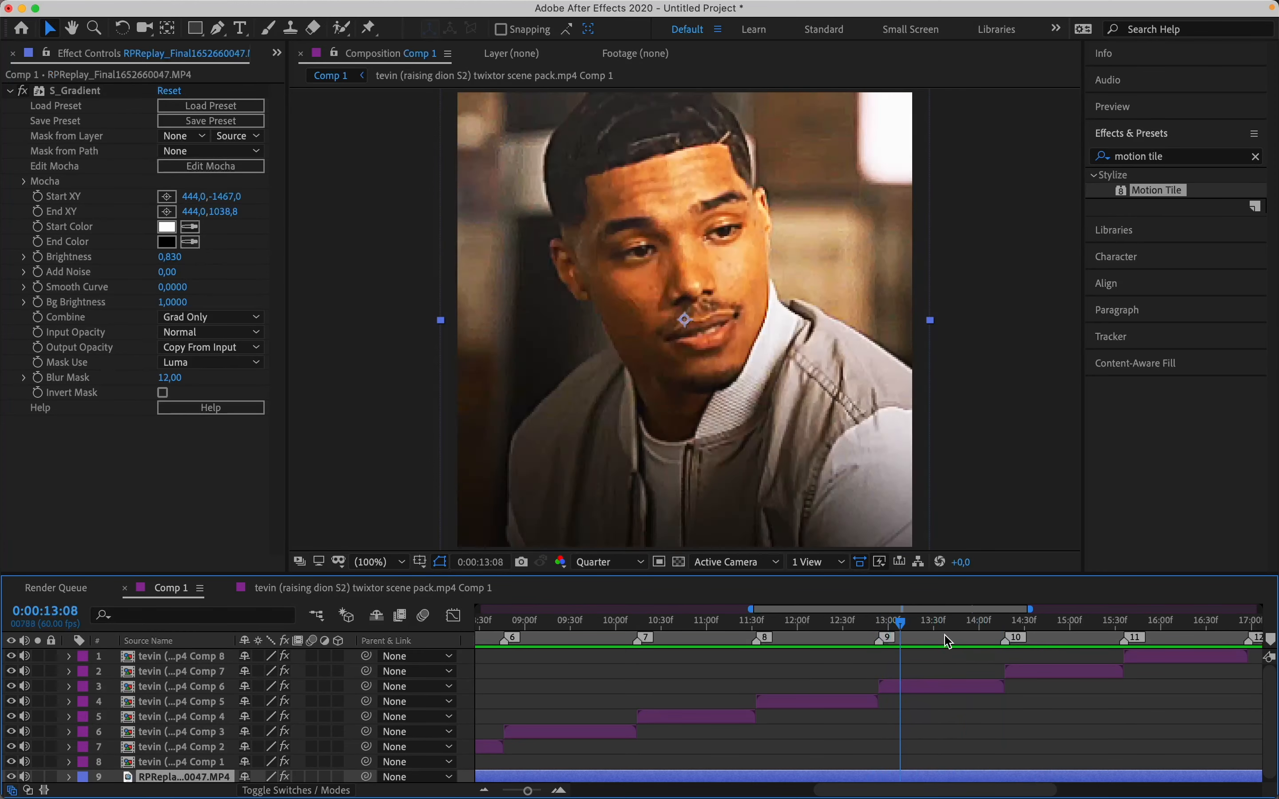
Step: Slide the footage earlier inside the layer 2 pre-comp, extend its end to the comp's end, and preview it in Comp 1
drag(948, 642, 1036, 639)
double_click(1037, 672)
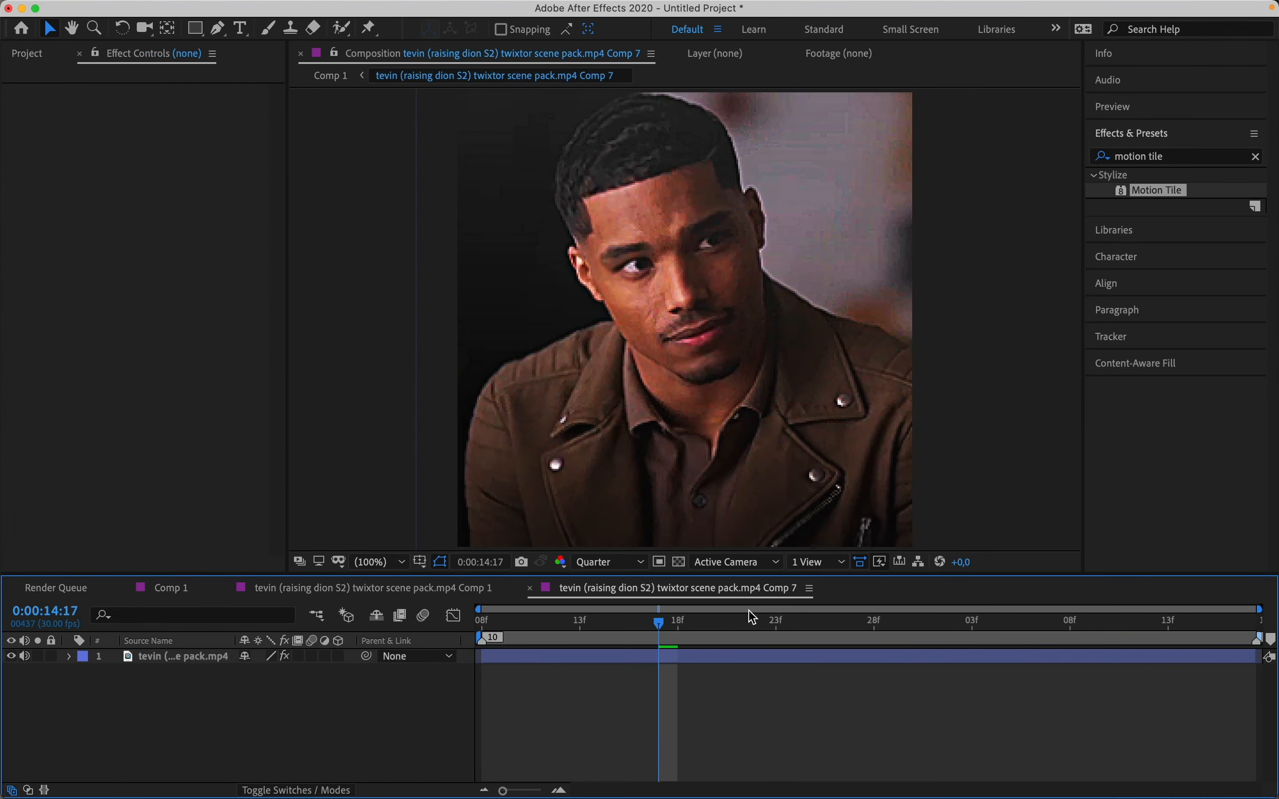
drag(550, 642, 639, 642)
click(642, 658)
drag(454, 661, 409, 655)
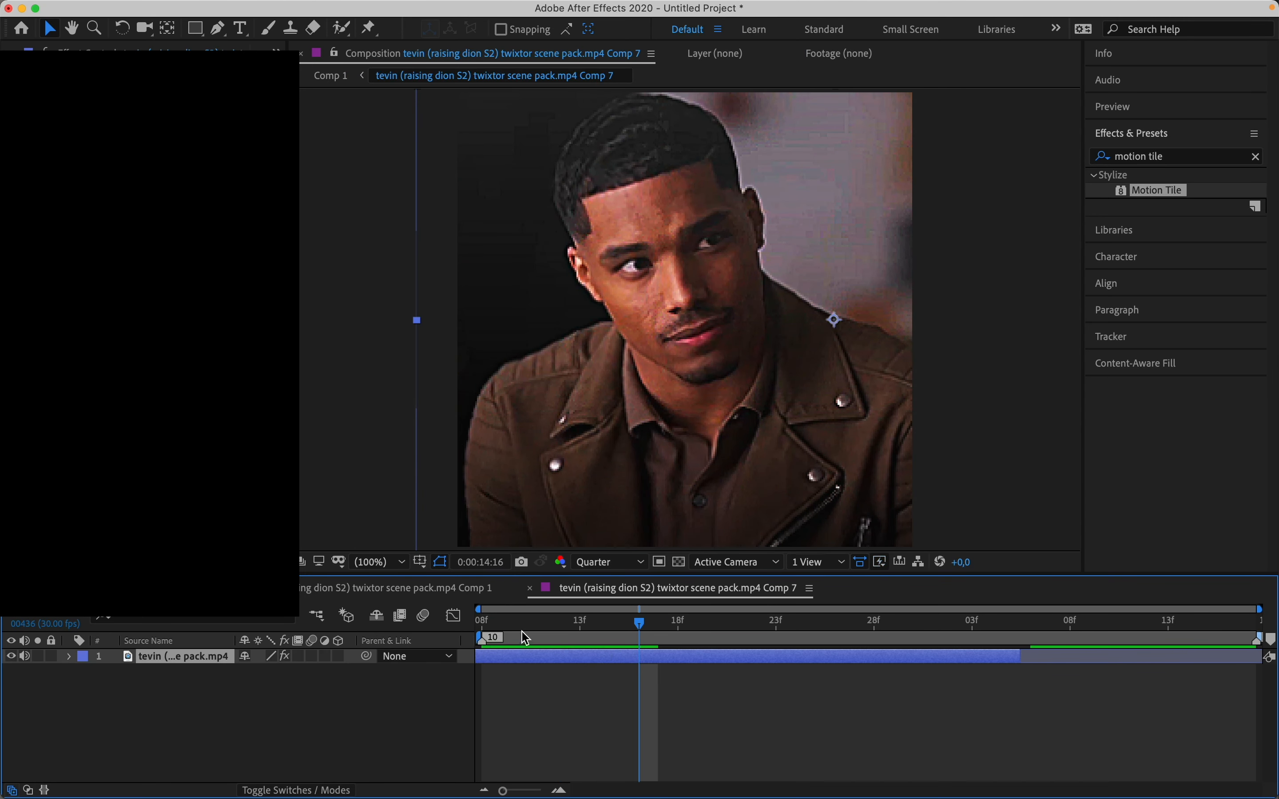
drag(520, 634, 357, 653)
key(space)
drag(1020, 657, 1259, 625)
click(343, 76)
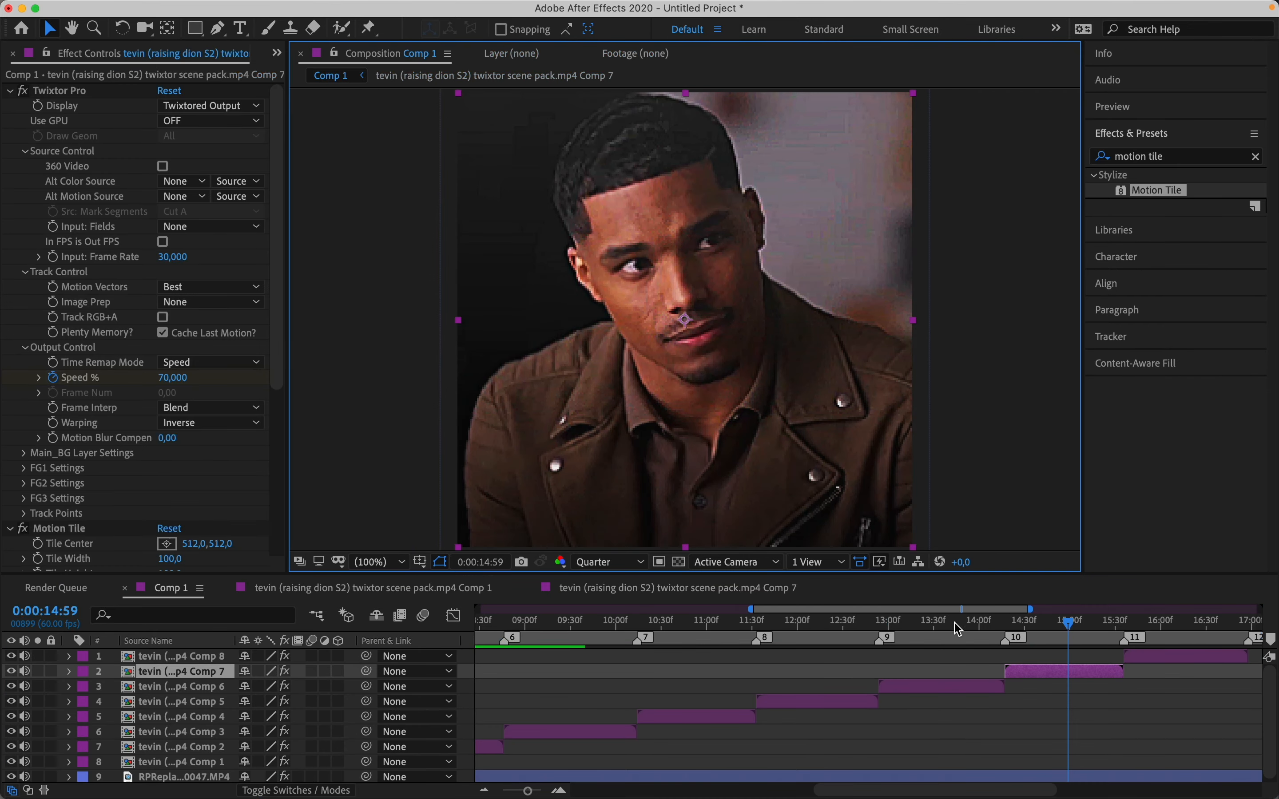
click(978, 622)
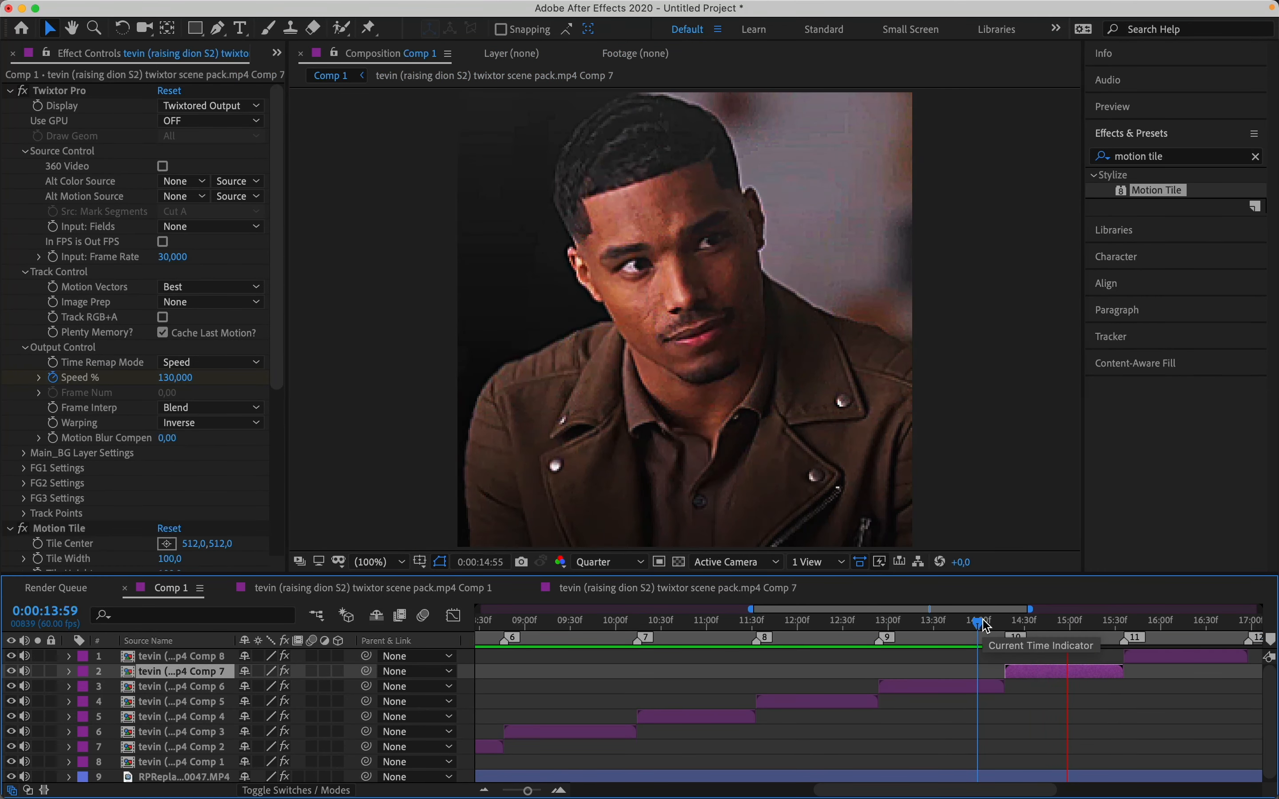
Step: Reposition the footage inside the layer 8 pre-comp, extend its start back to the comp's beginning, and preview it in Comp 1
drag(983, 615, 722, 685)
double_click(732, 760)
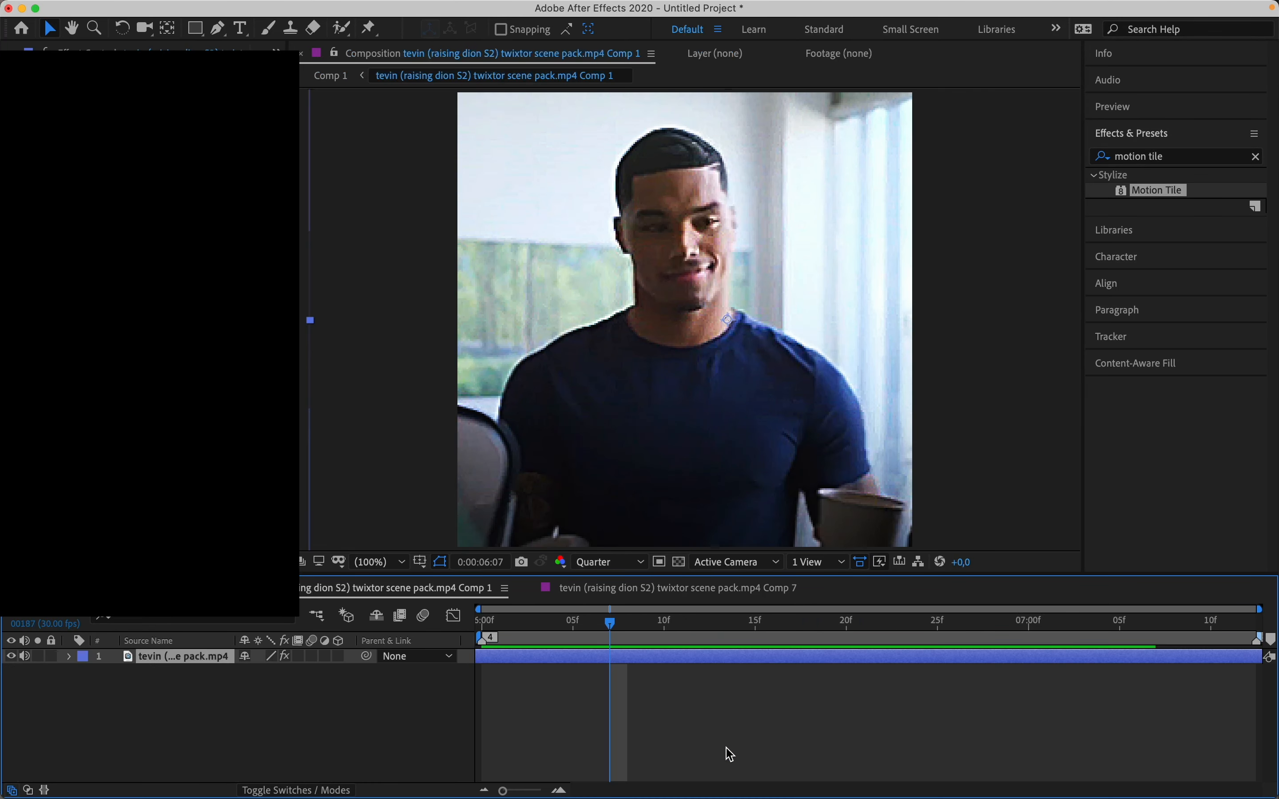
drag(512, 664, 1102, 666)
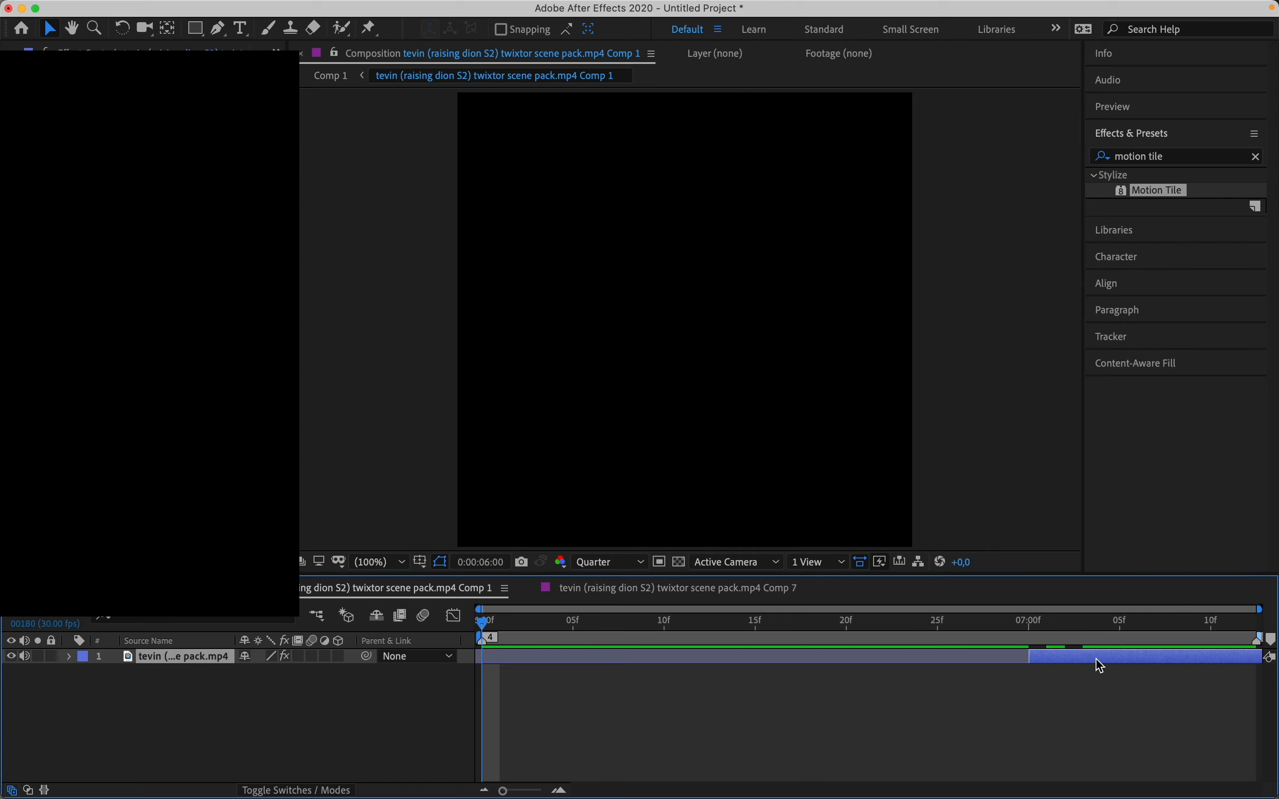
drag(1020, 657, 337, 702)
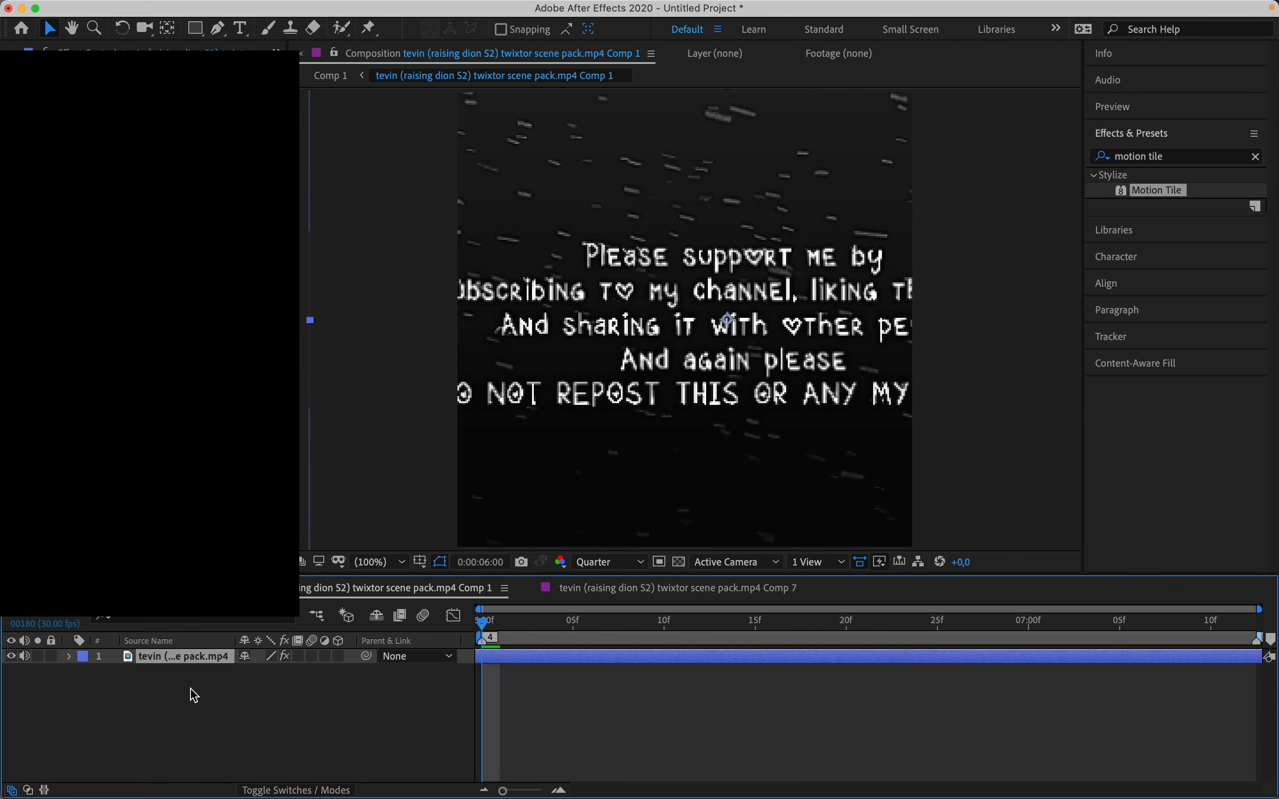
key(space)
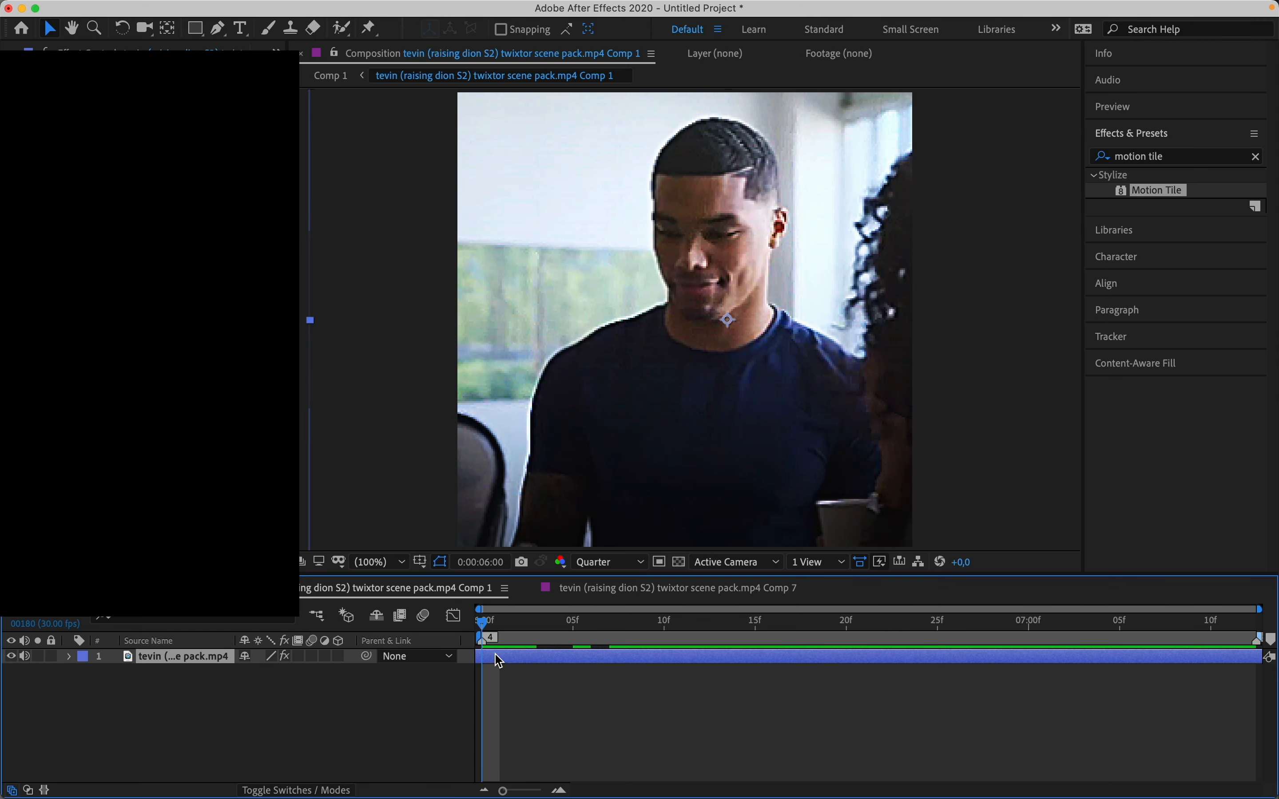
click(333, 77)
click(674, 624)
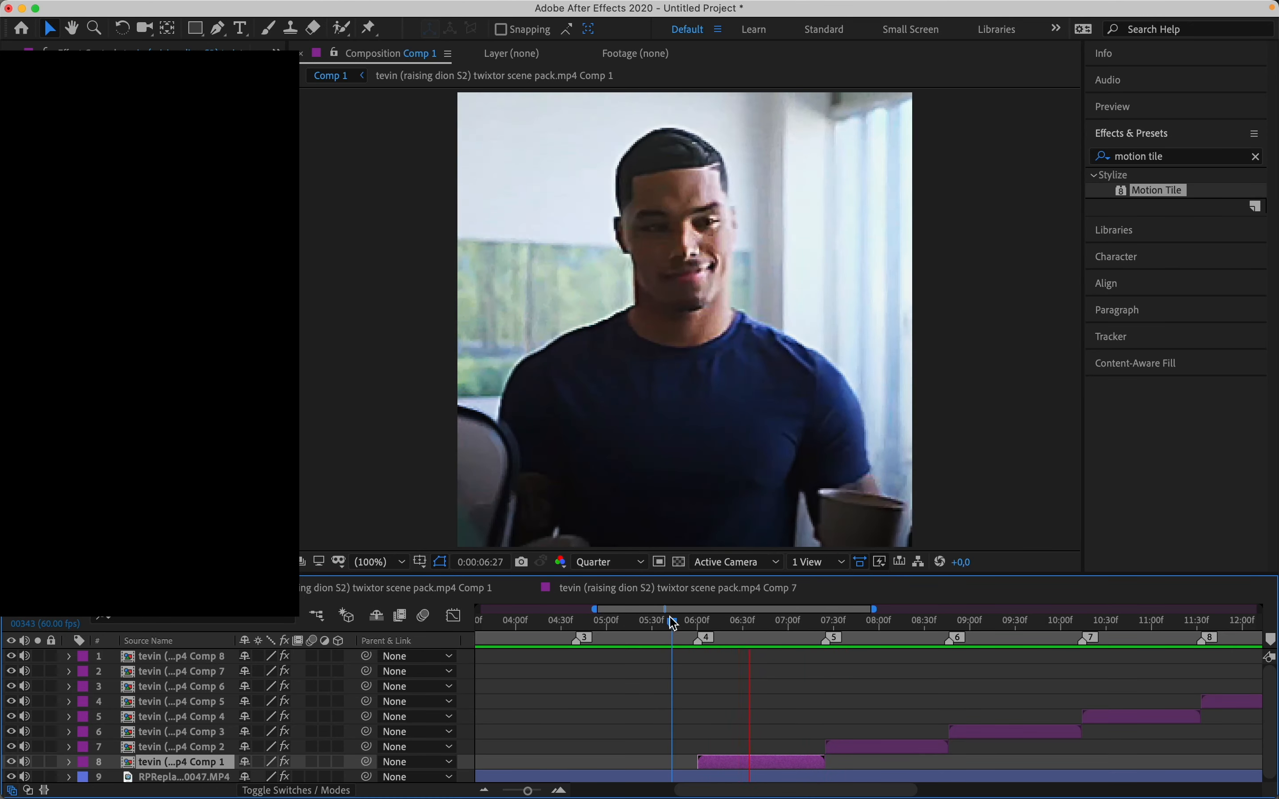
key(space)
Step: Pre-compose layers 1 to 8 into Pre-comp 1, moving all attributes into the new composition
key(super+a)
super+click(740, 778)
key(super+shift+c)
click(490, 425)
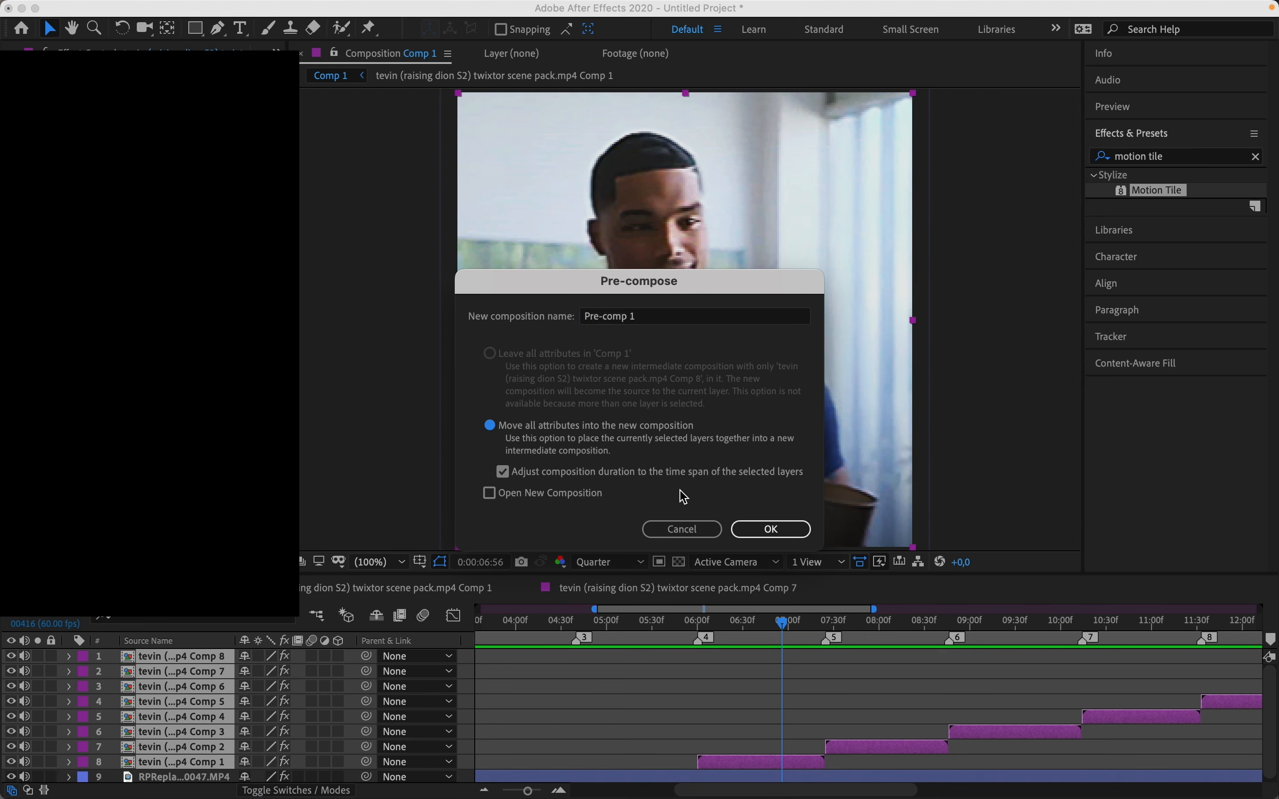
click(772, 530)
Step: Apply the aggressive panning preset and the S_Flicker effect to Pre-comp 1
click(1161, 158)
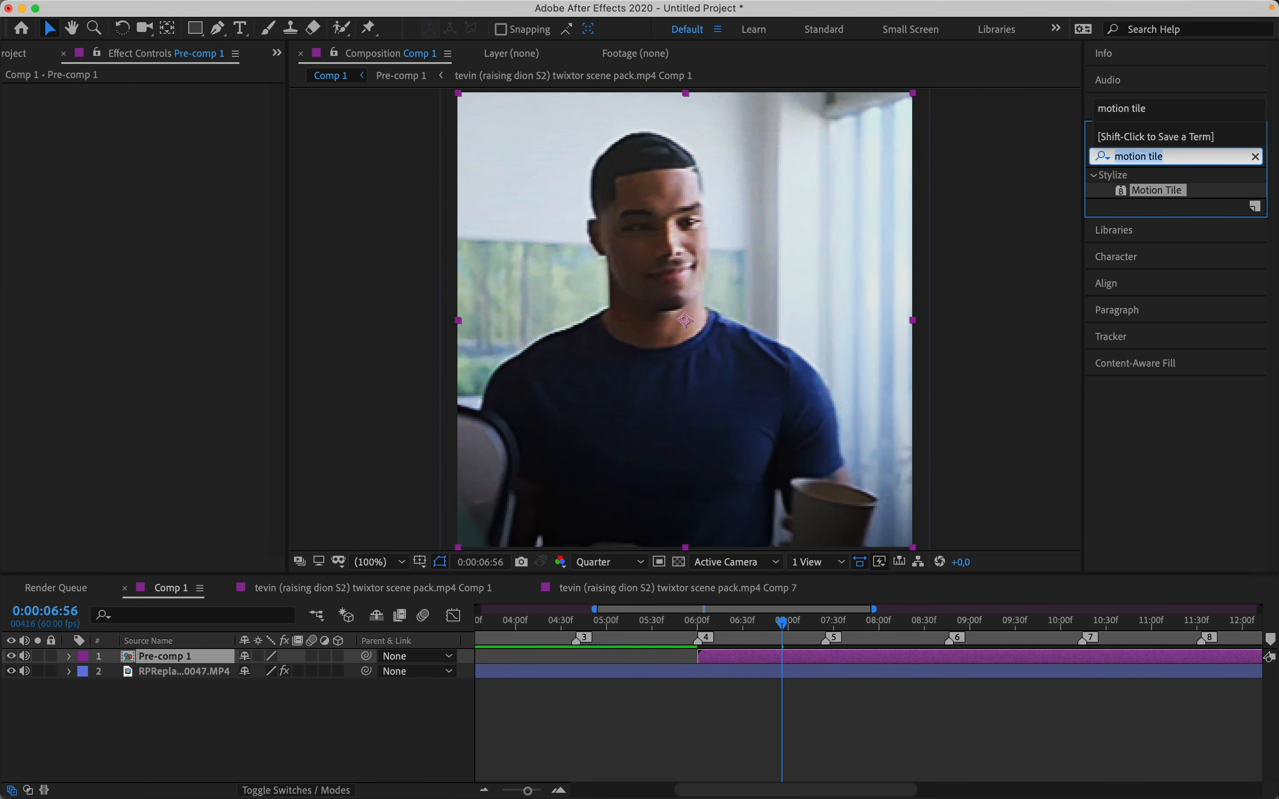
text(agg)
click(1156, 155)
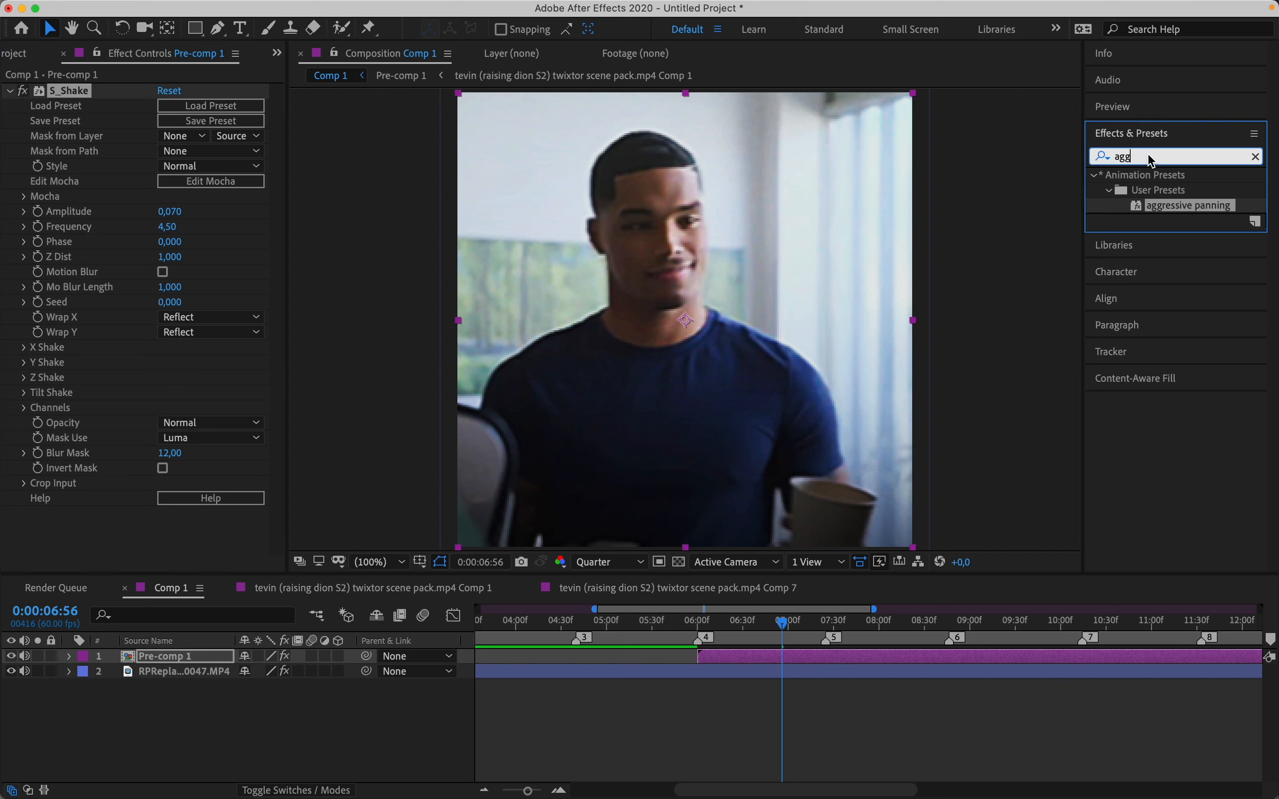
text(s_fi)
key(BackSpace)
text(lick)
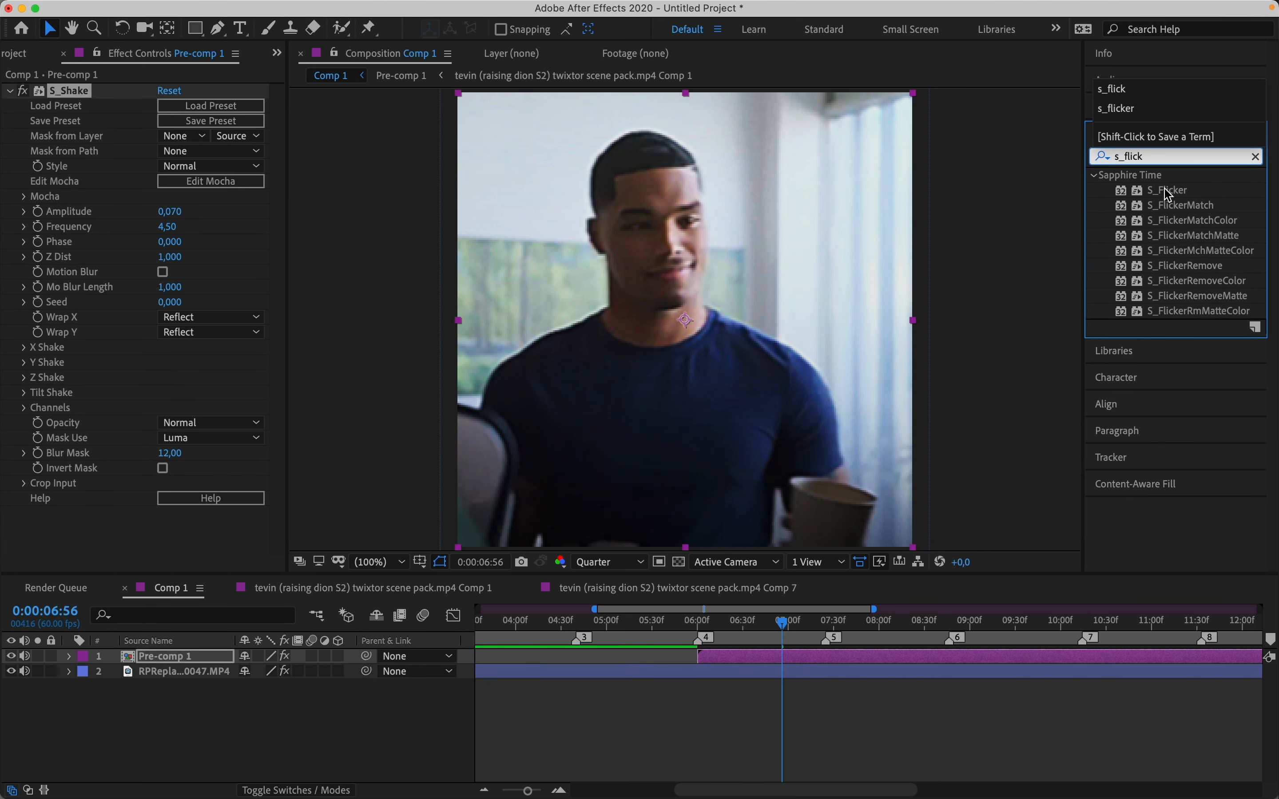
drag(1168, 195, 431, 364)
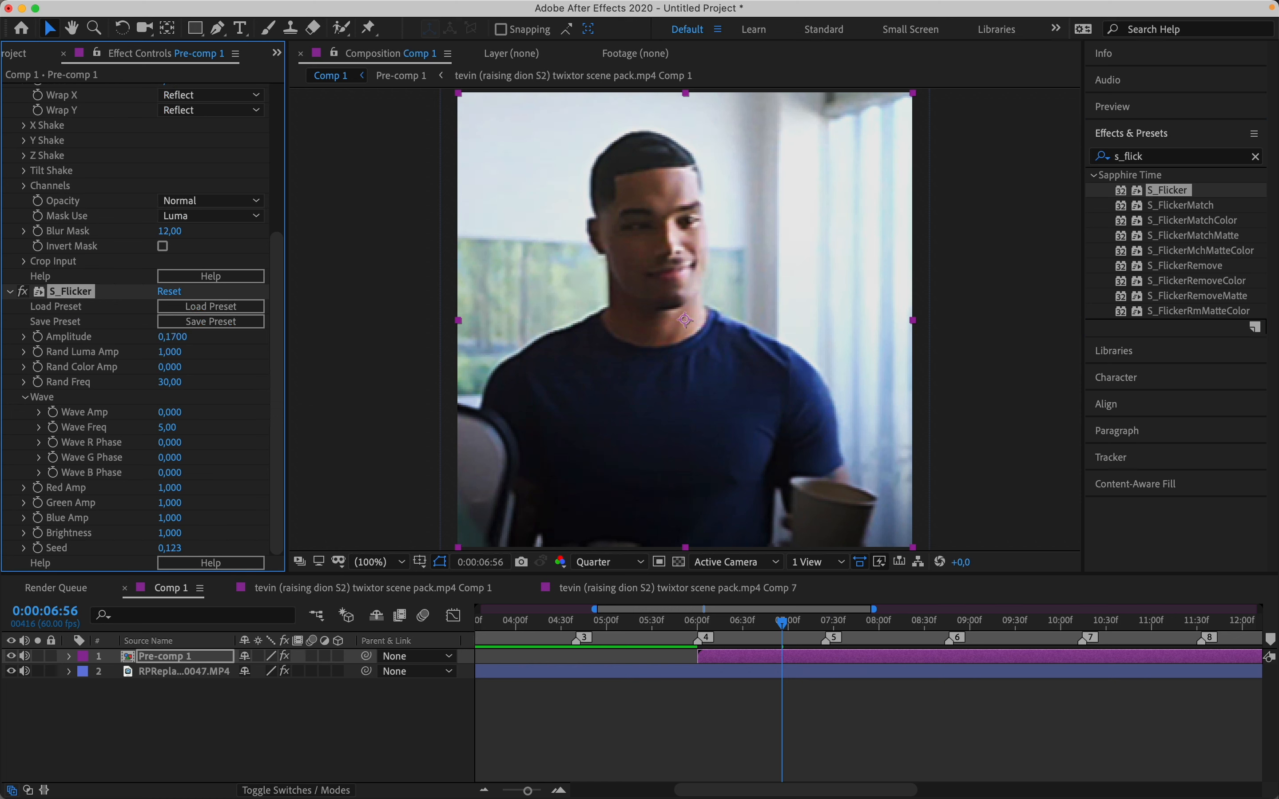
Step: Set the S_Shake frequency on Pre-comp 1 to 5
scroll(143, 328, up, 5)
text(5)
key(Return)
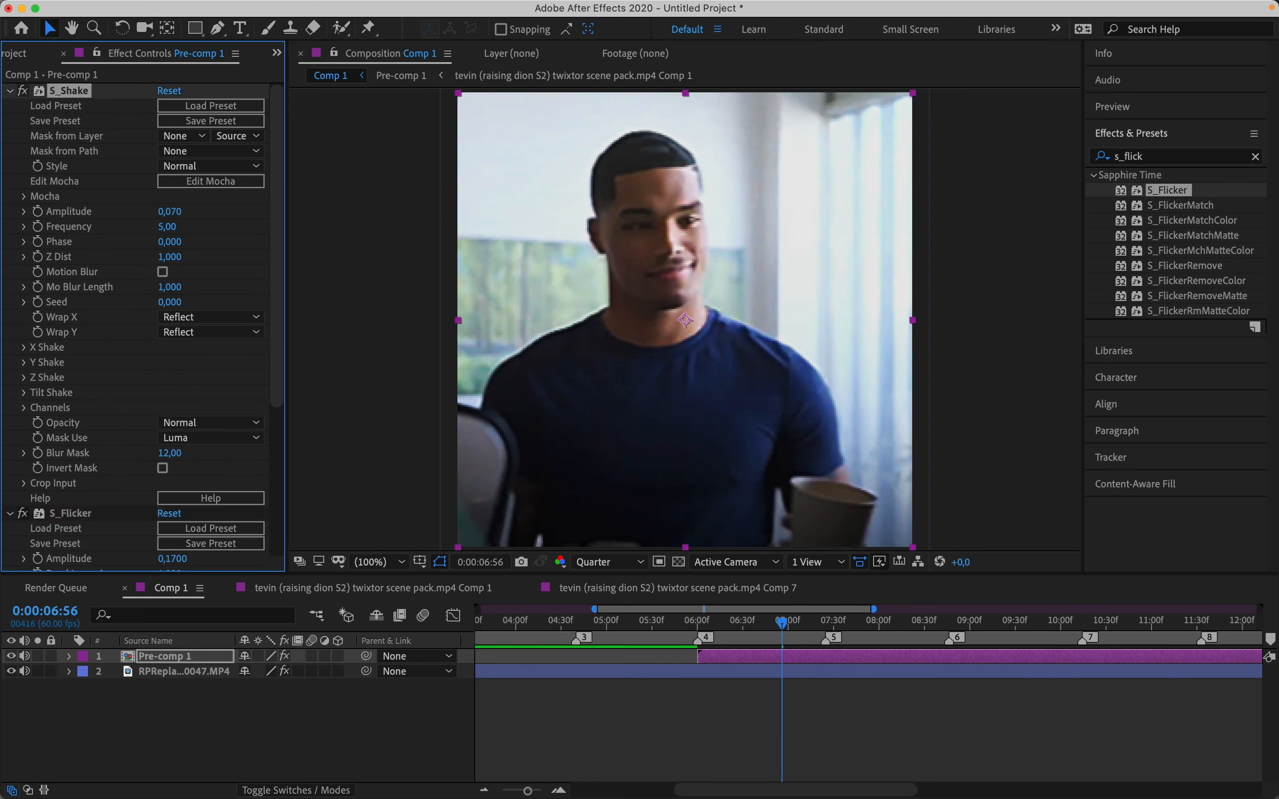
Step: Play back Comp 1 to review the shake and flicker and check the intro before the first clip
click(626, 628)
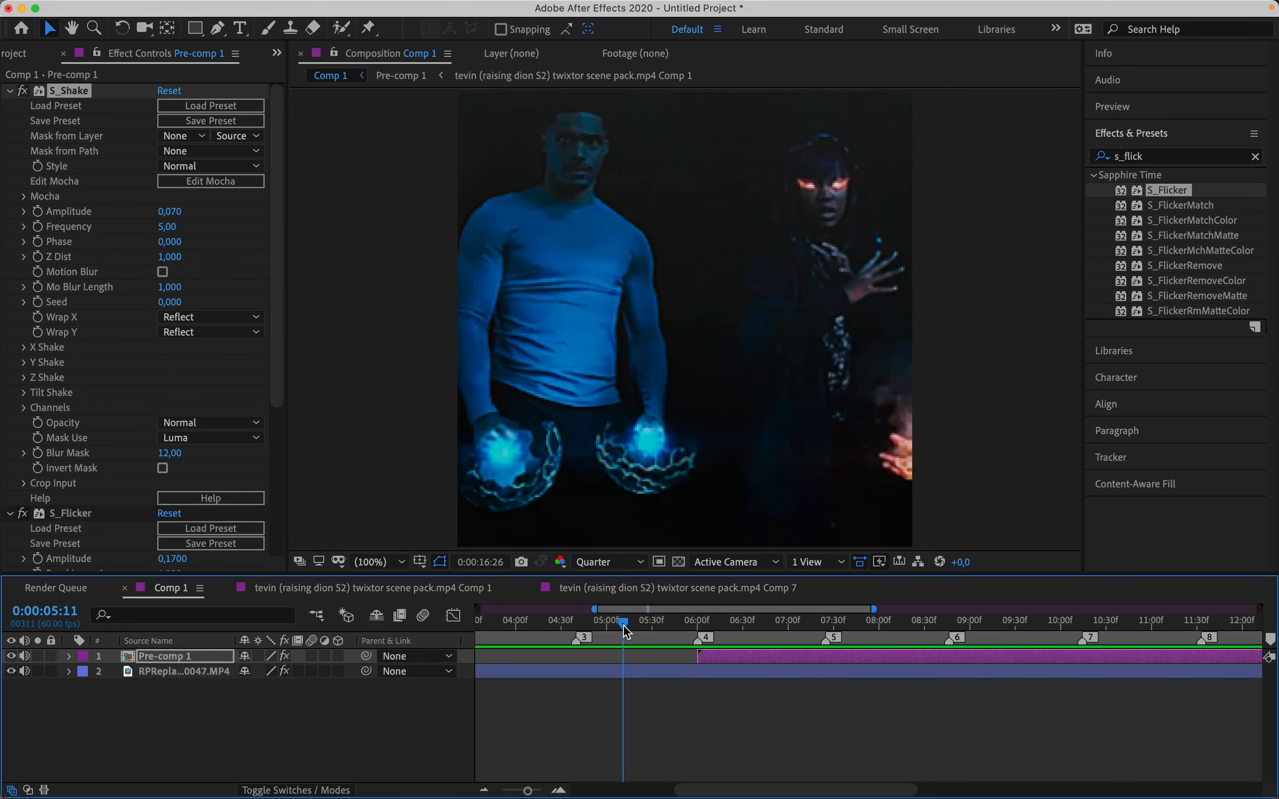
drag(623, 626, 269, 657)
key(space)
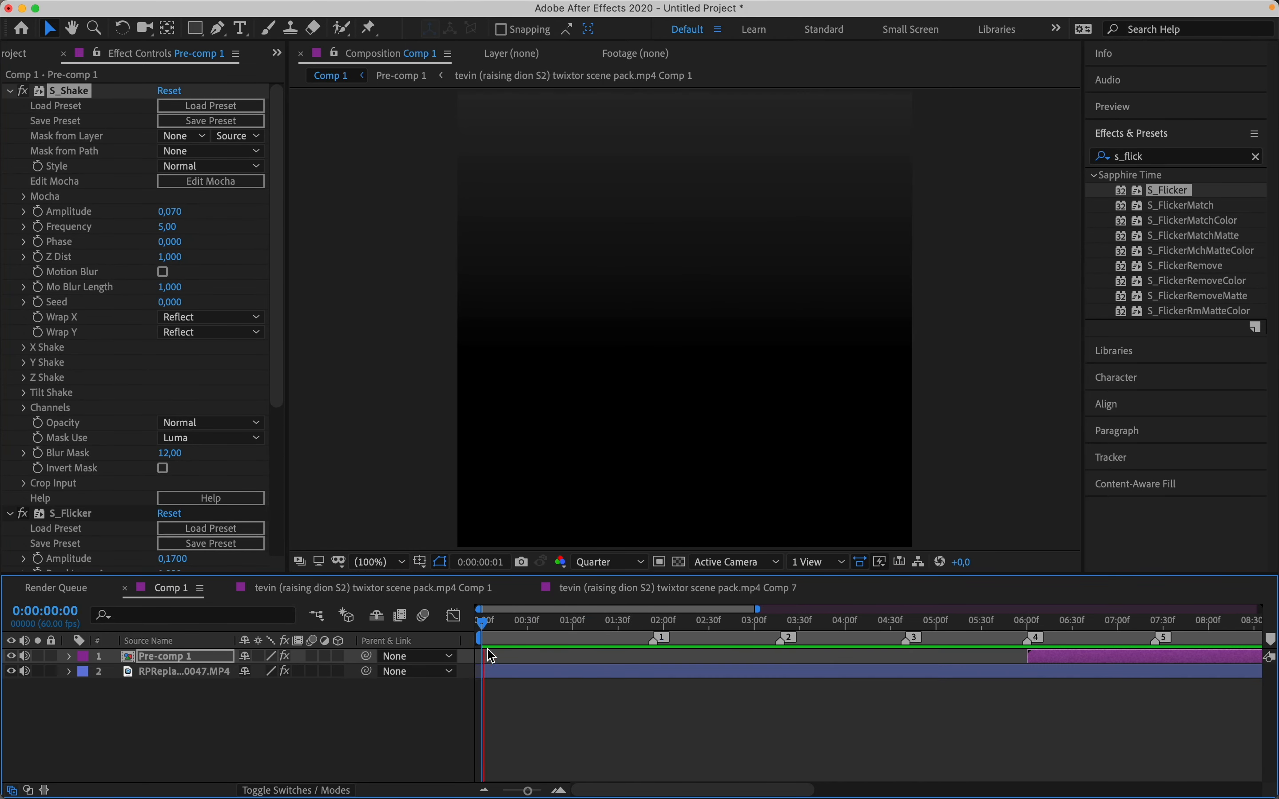
click(783, 627)
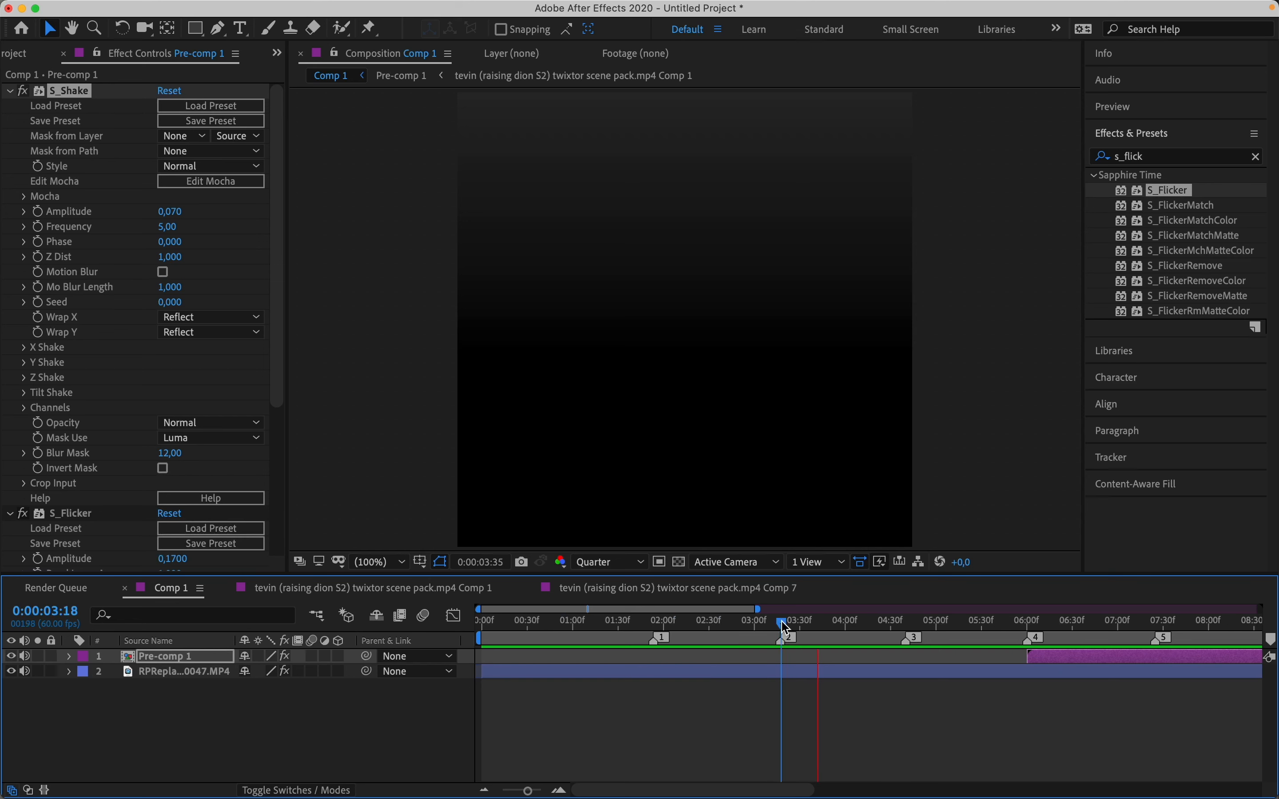
Step: Split the RPReplay footage layer at 0:00:03:55 and delete its earlier part
click(837, 671)
key(super+shift+d)
click(815, 686)
key(Delete)
Step: Move Pre-comp 1 and the RPReplay layer earlier together so the RPReplay layer starts at 0:00:00:00
key(super+a)
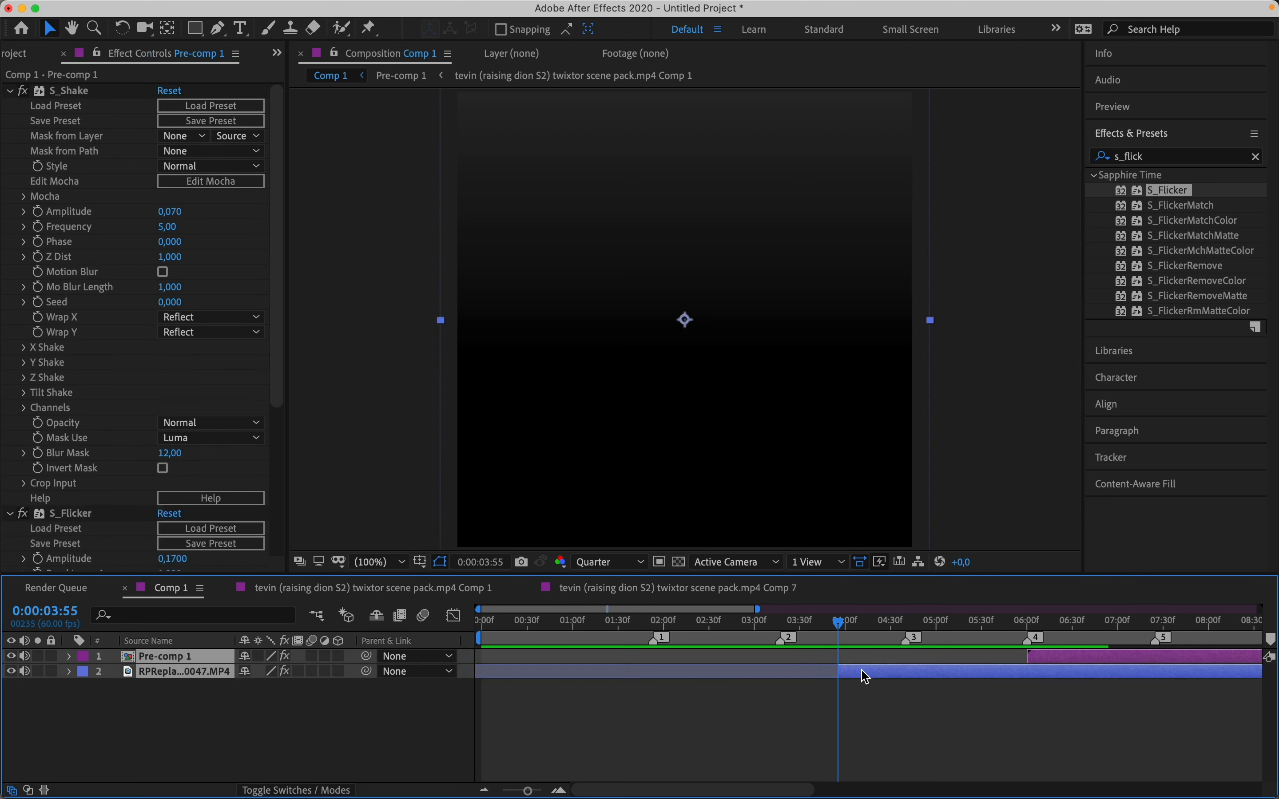
drag(860, 671, 411, 654)
key(Home)
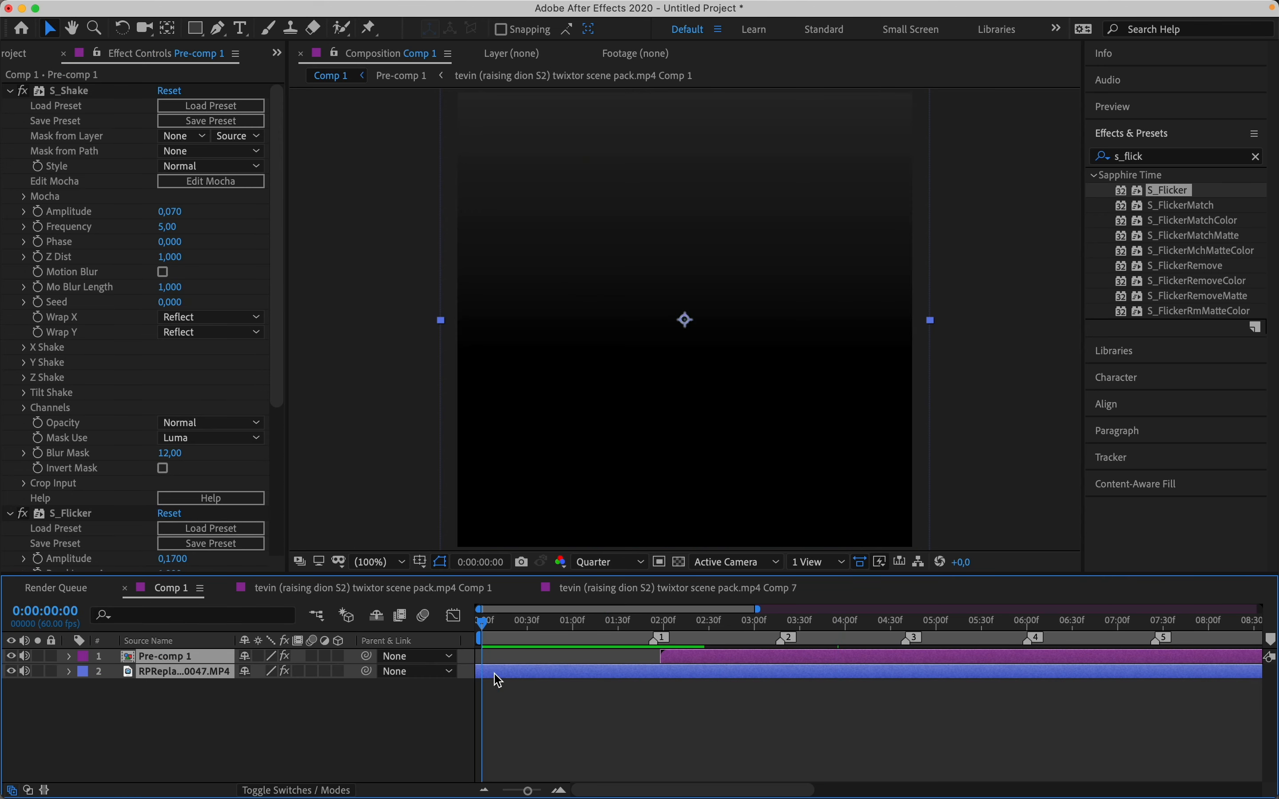
drag(498, 680, 511, 698)
click(511, 698)
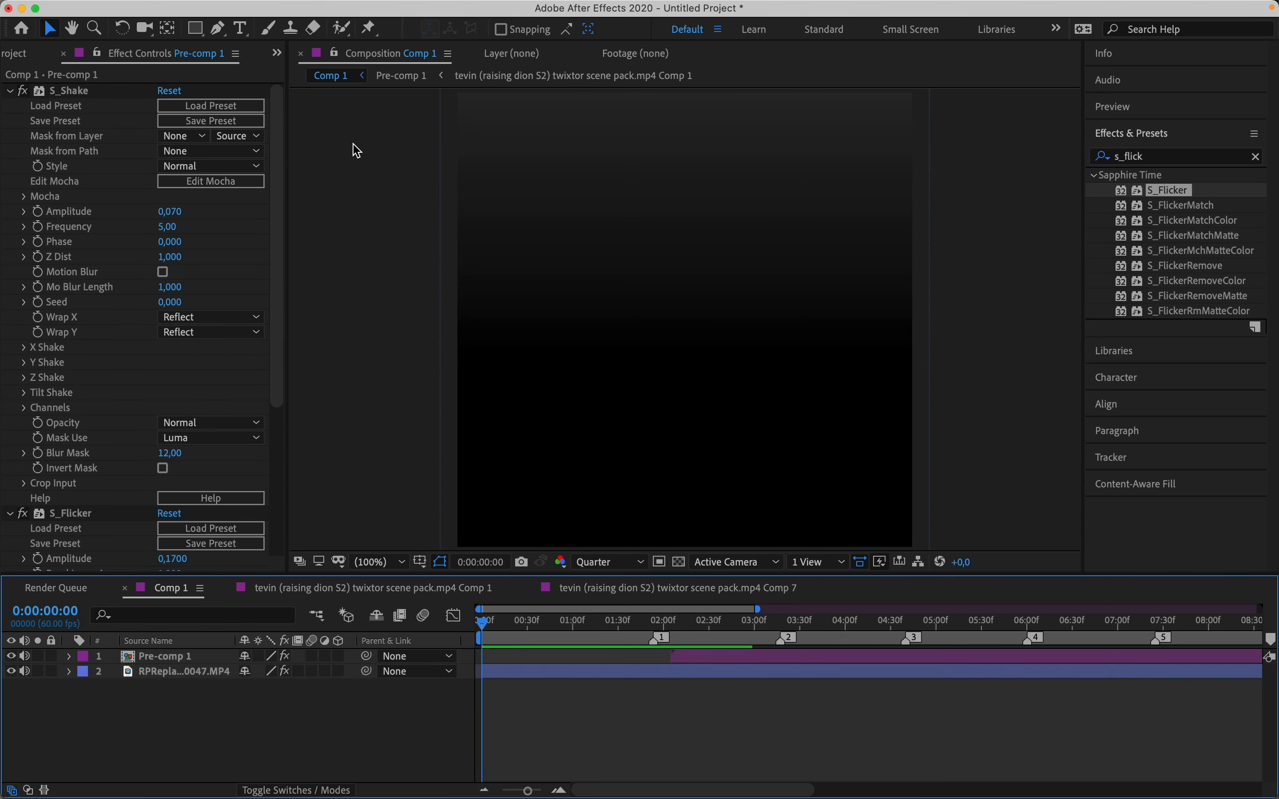
Step: Add a two-line text layer over the intro reading "editing characters from shows" and "i've never watched before"
key(super+t)
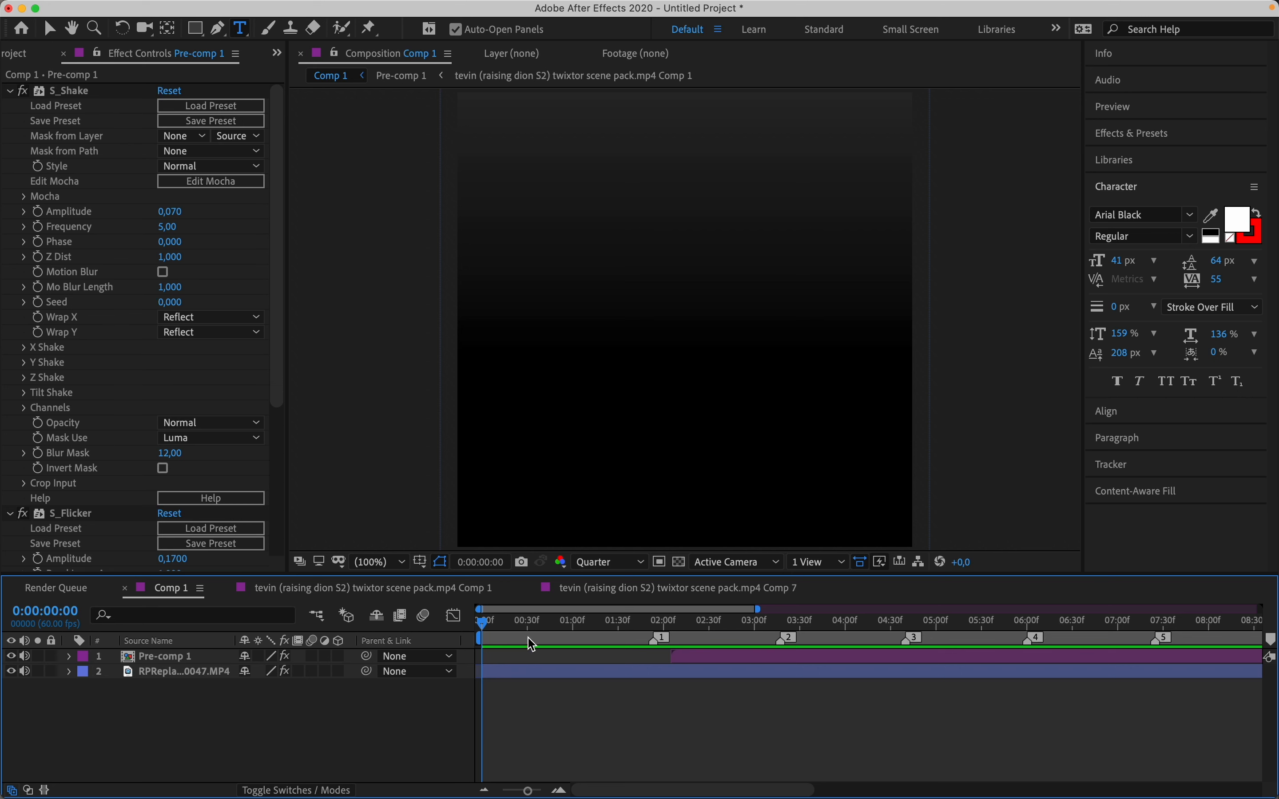
click(606, 288)
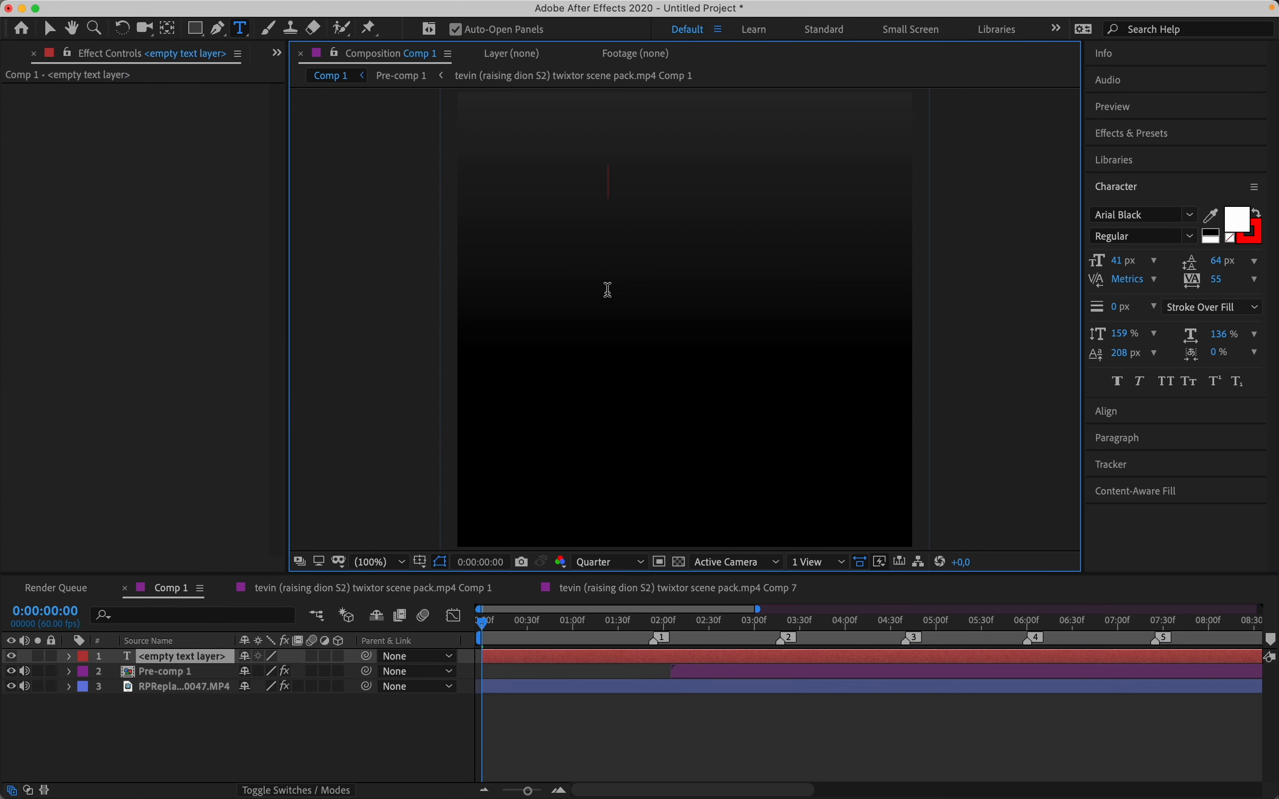
text(editing characters f)
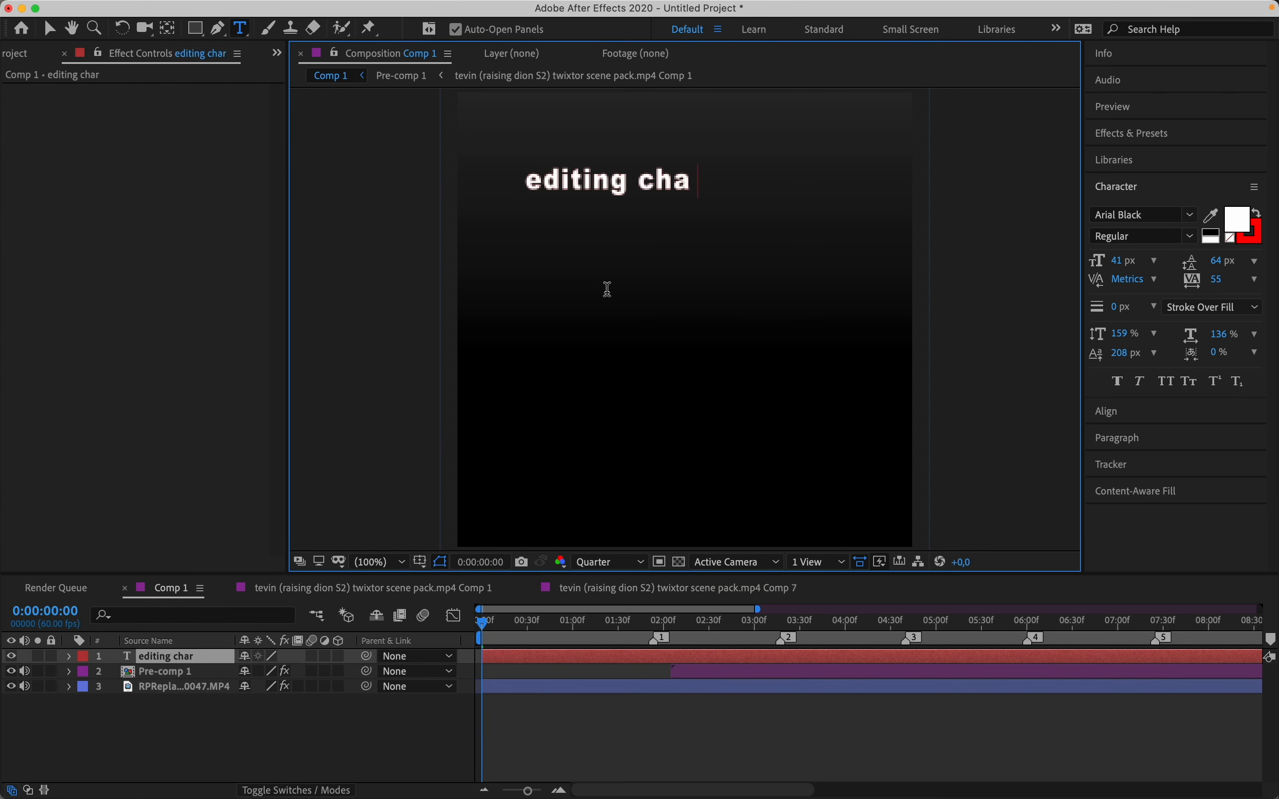
key(BackSpace)
text(from shows )
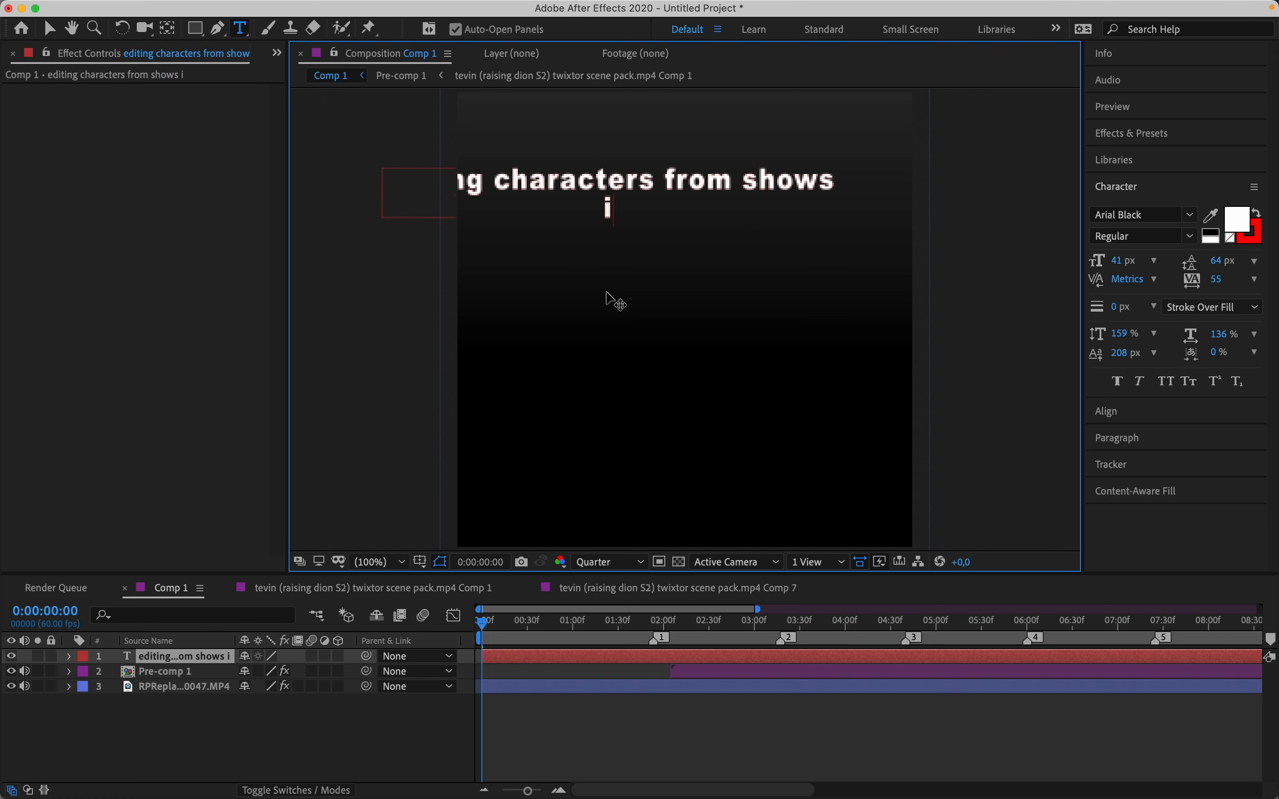
text(i've never )
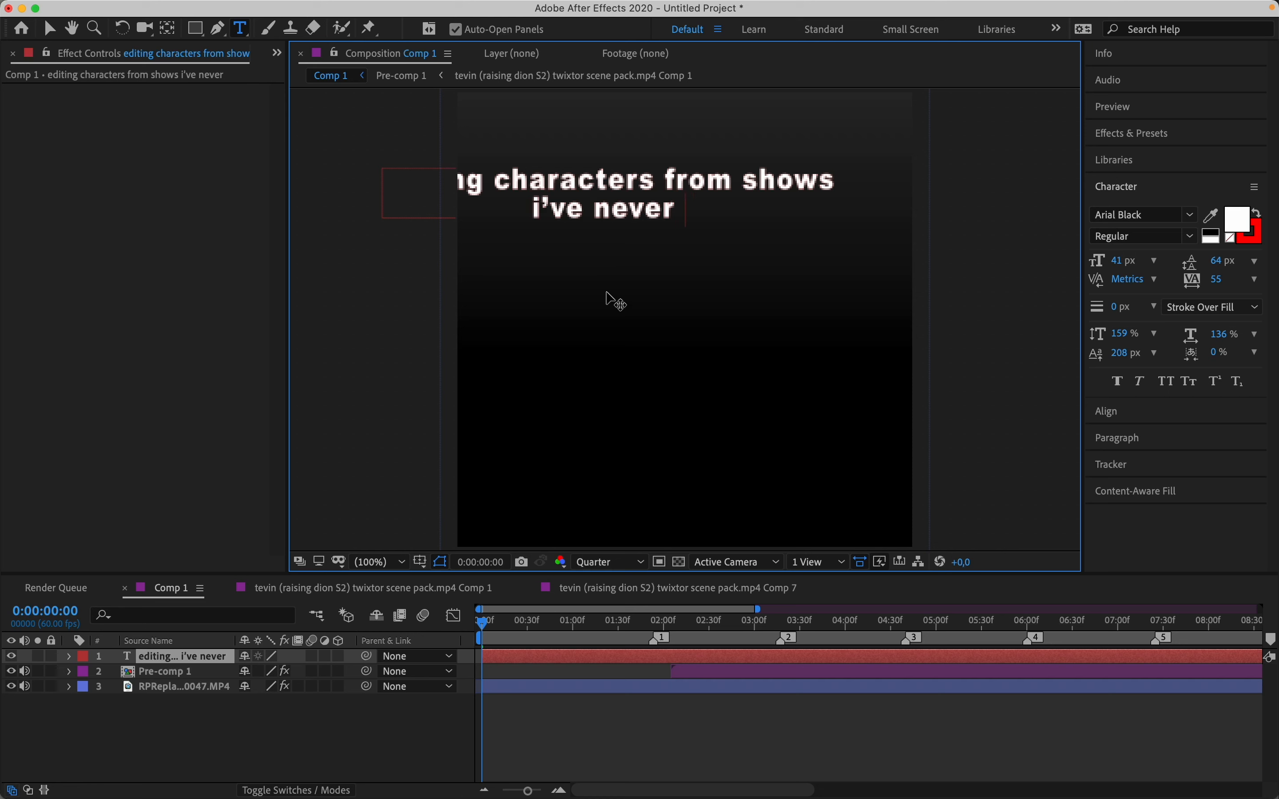
text(watched befo)
text(re)
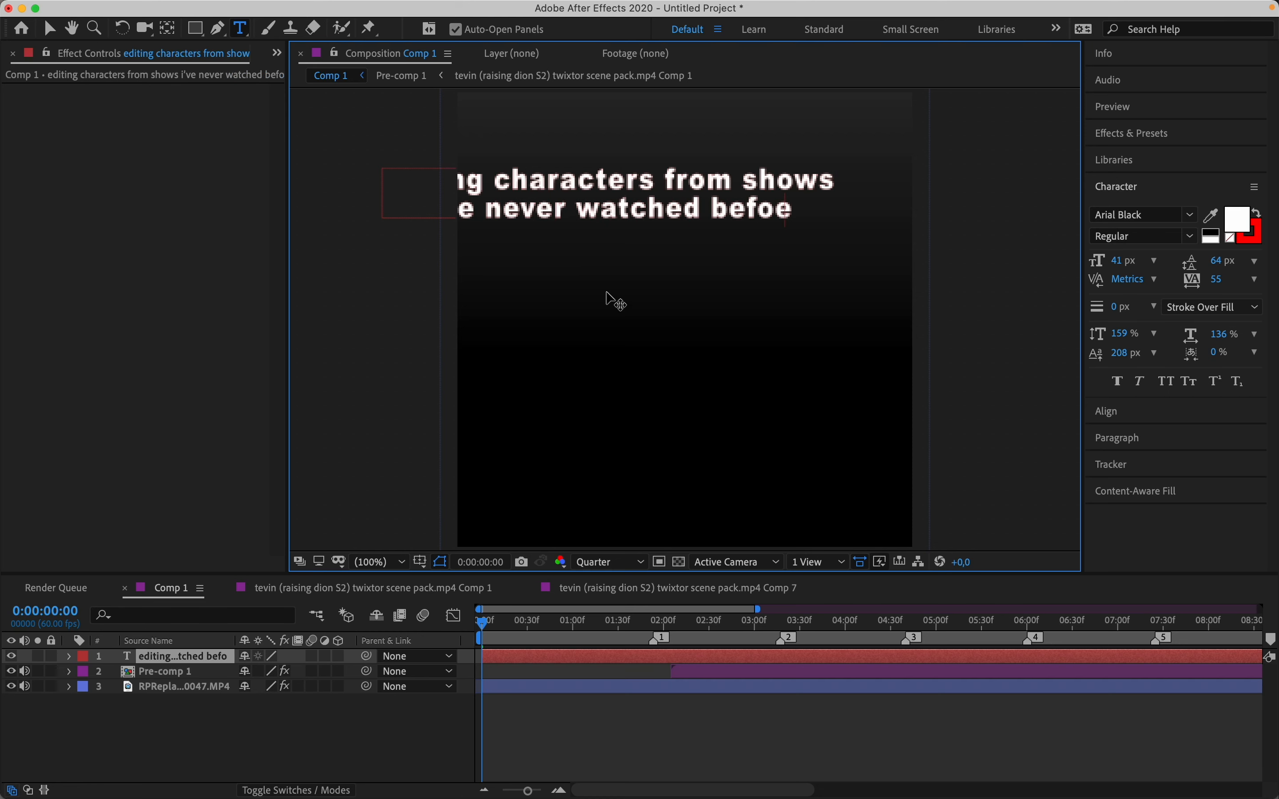
Step: Set the font of both lines of the intro text to Arial Italic
key(super+a)
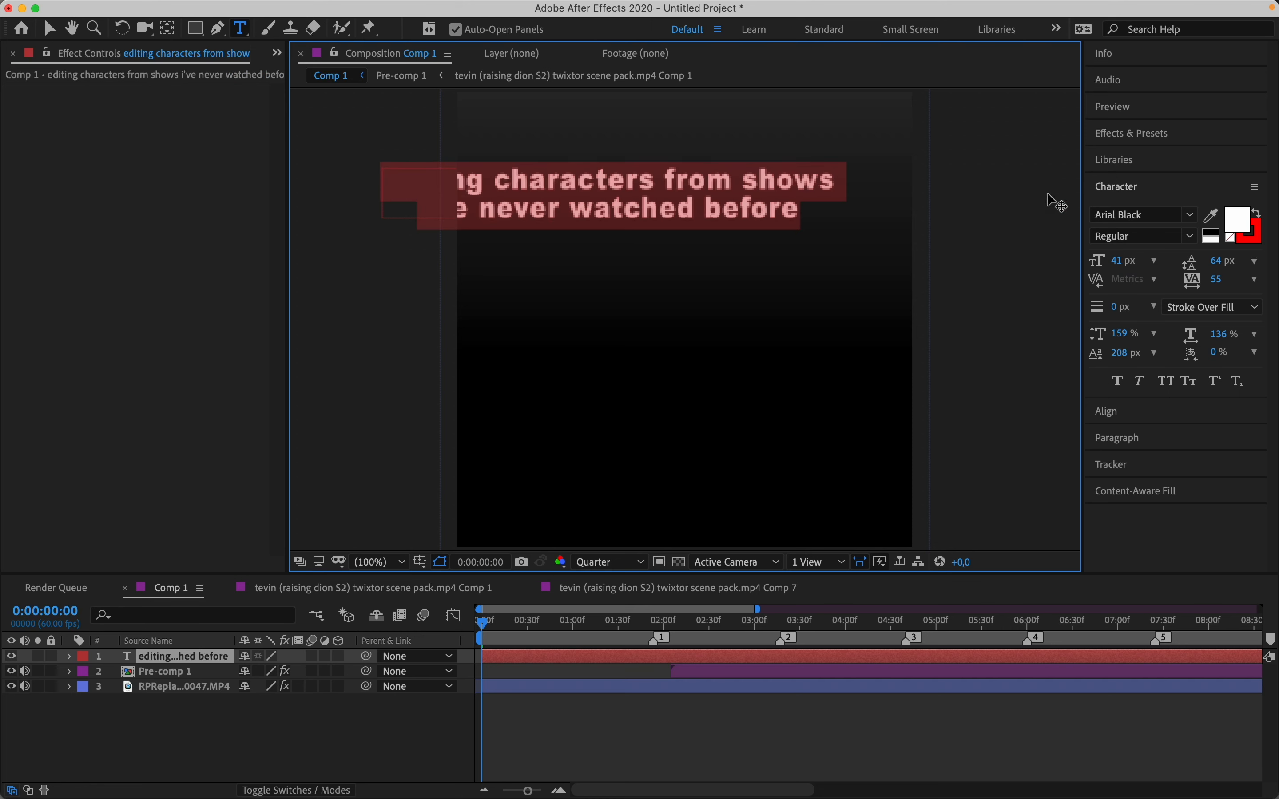
click(1133, 214)
text(arial)
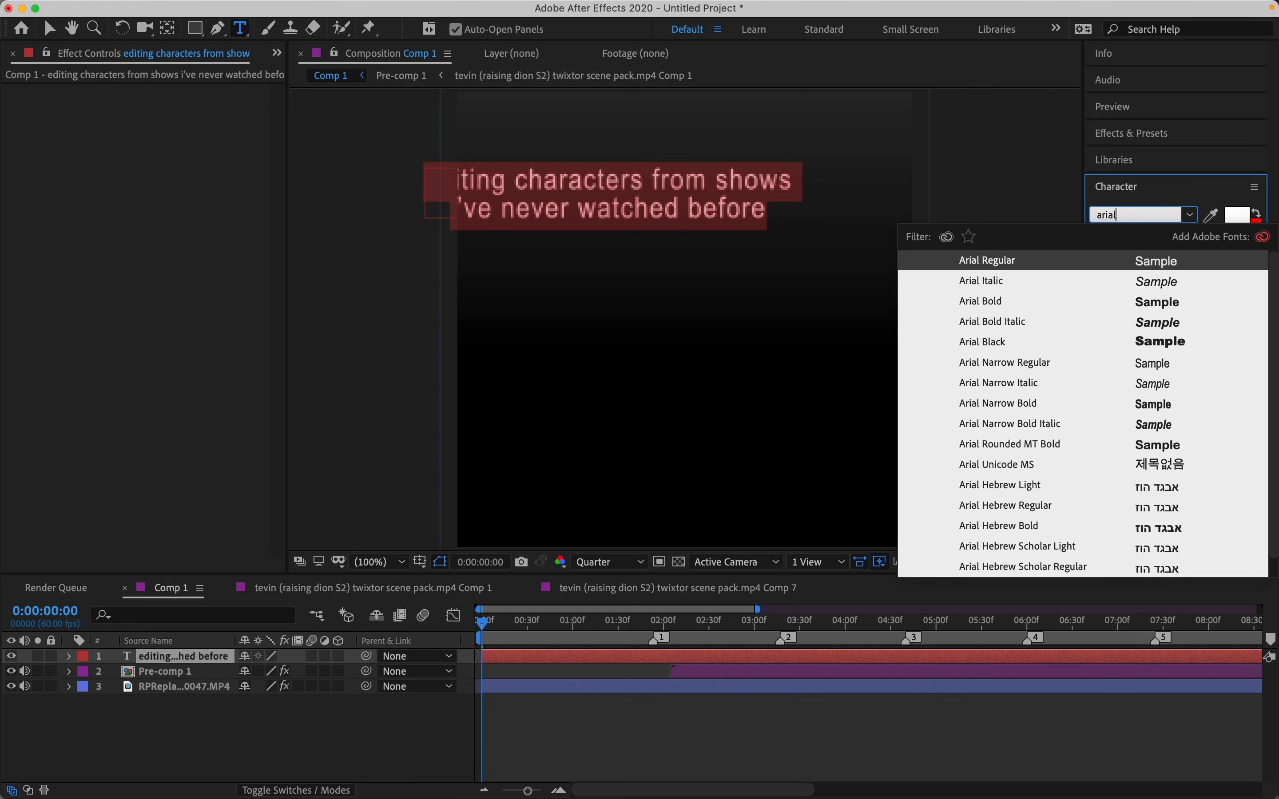
key(Return)
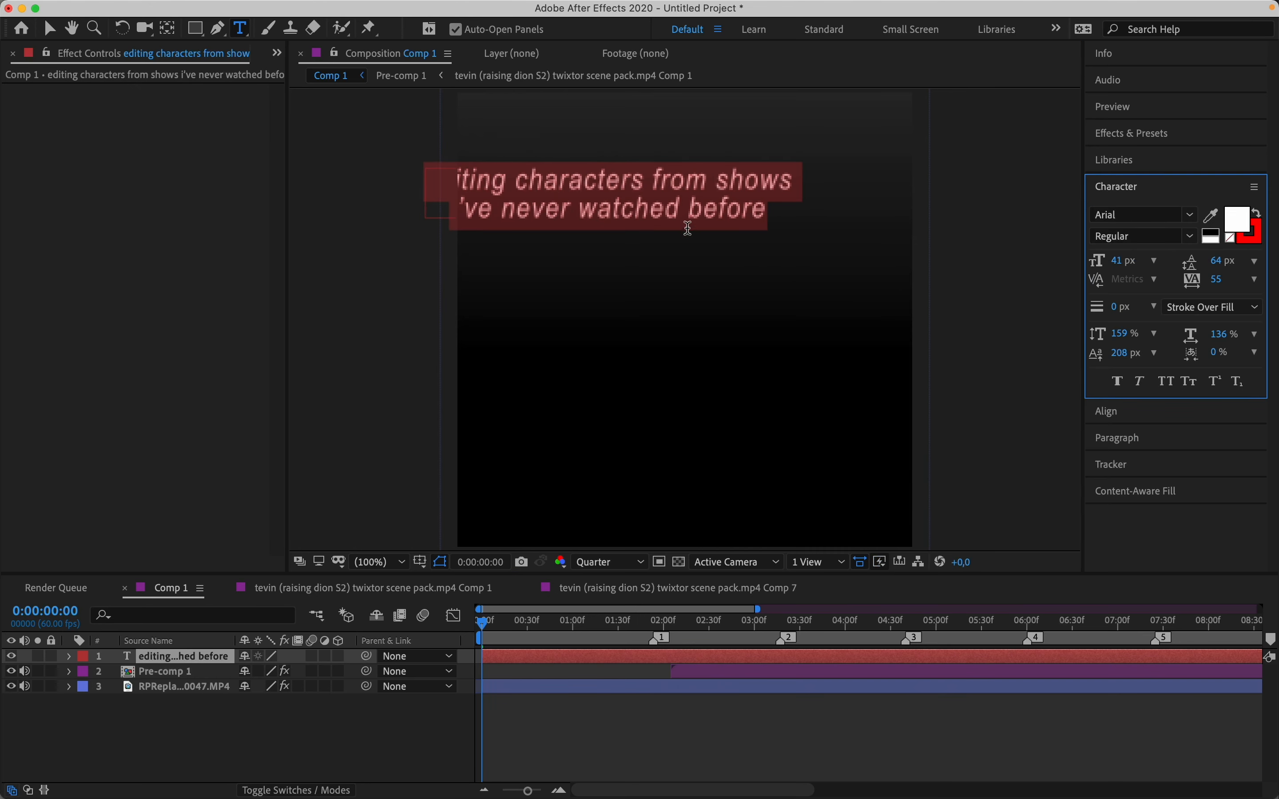
drag(768, 220, 542, 230)
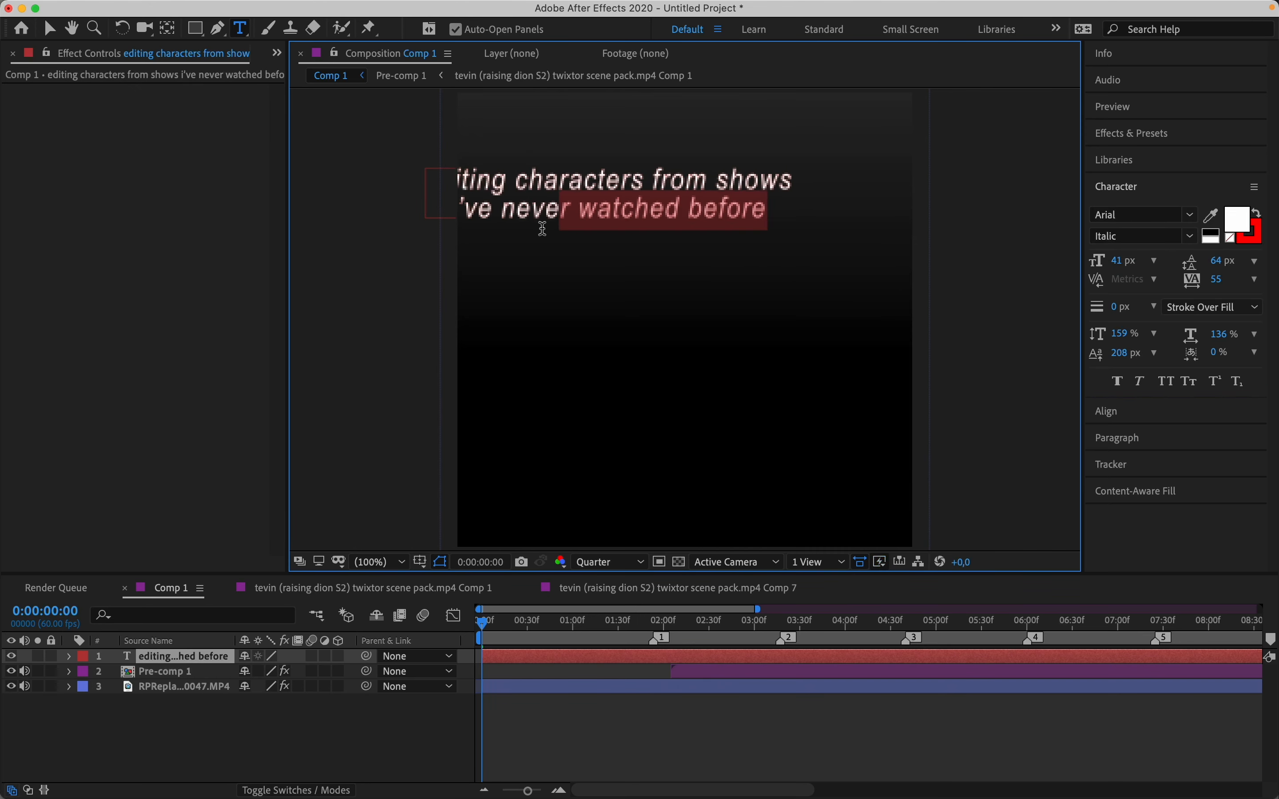
Step: Scale the intro text layer to 60% and center it horizontally and vertically in the composition
click(560, 682)
key(s)
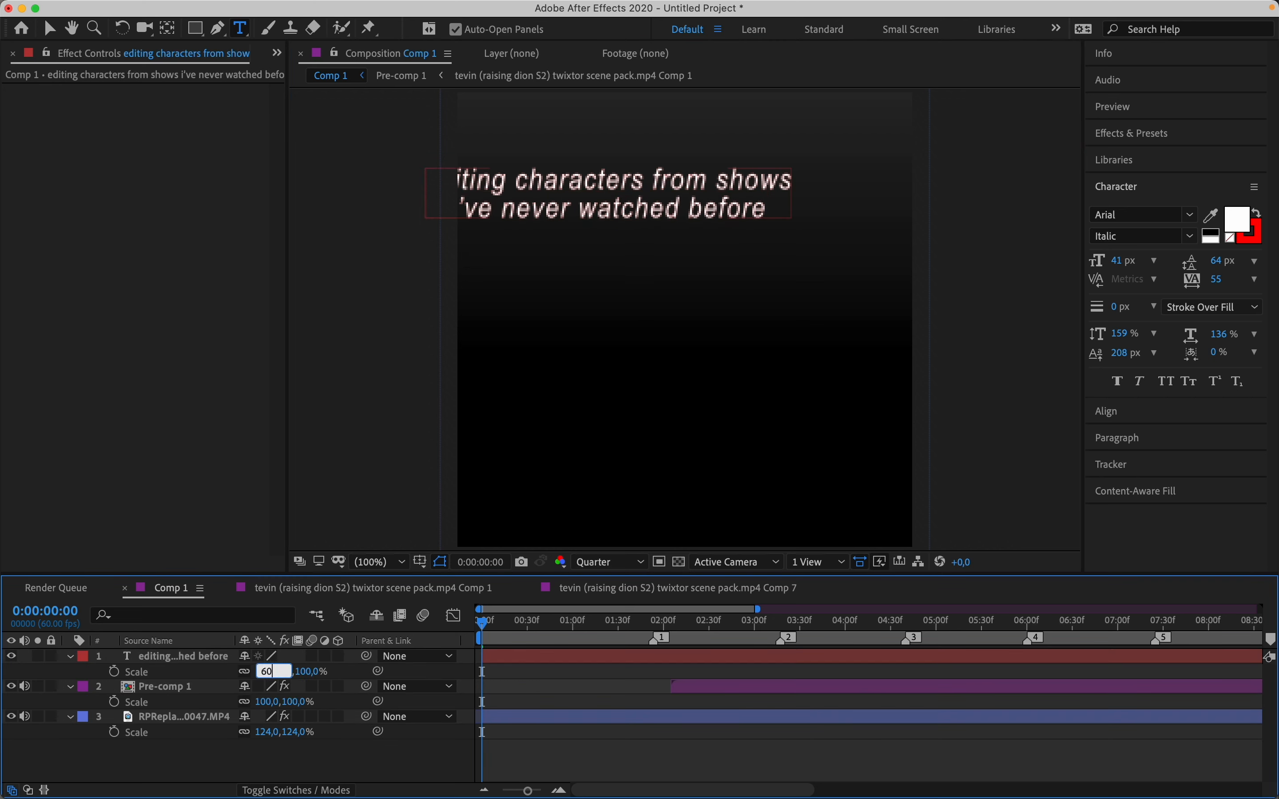
text(60)
key(Return)
click(1136, 411)
click(1134, 258)
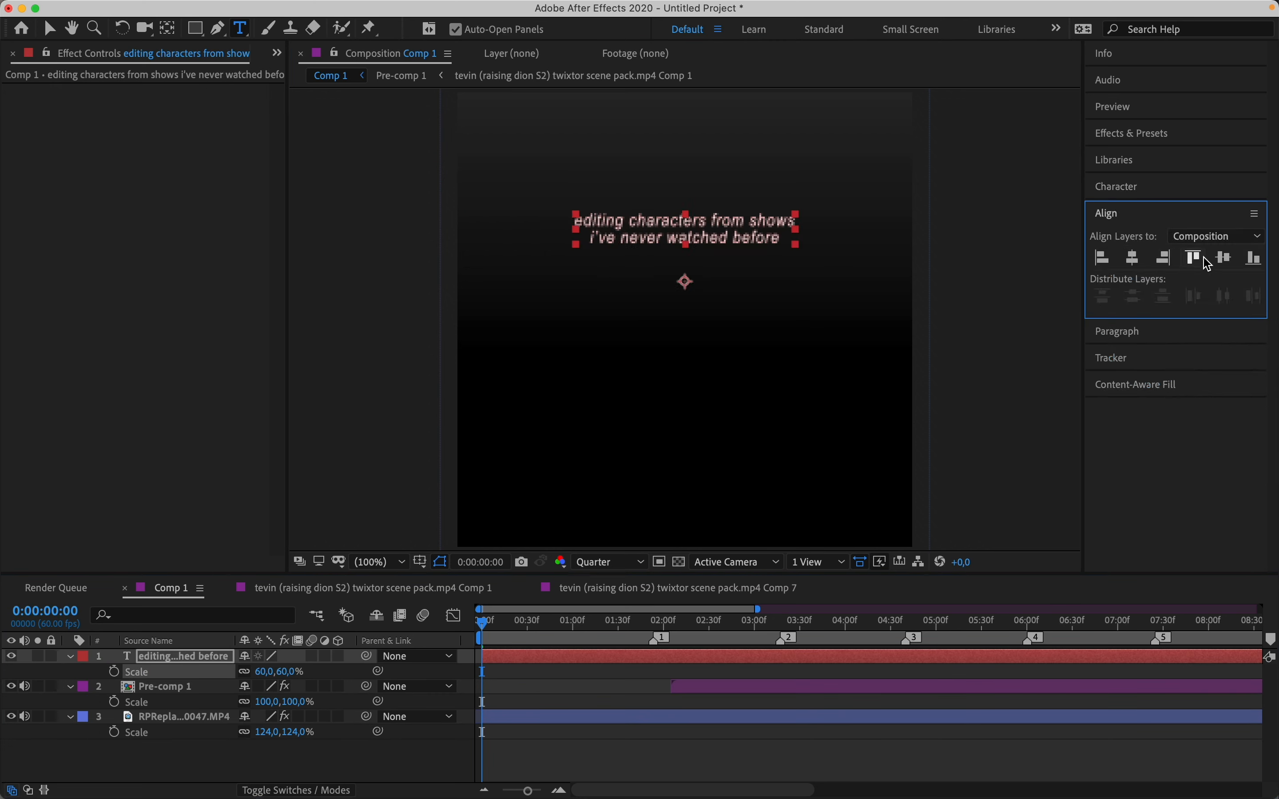
click(1225, 258)
Step: Apply the BCC Drop Shadow and S_Glow effects to the intro text layer
click(1157, 134)
click(1147, 158)
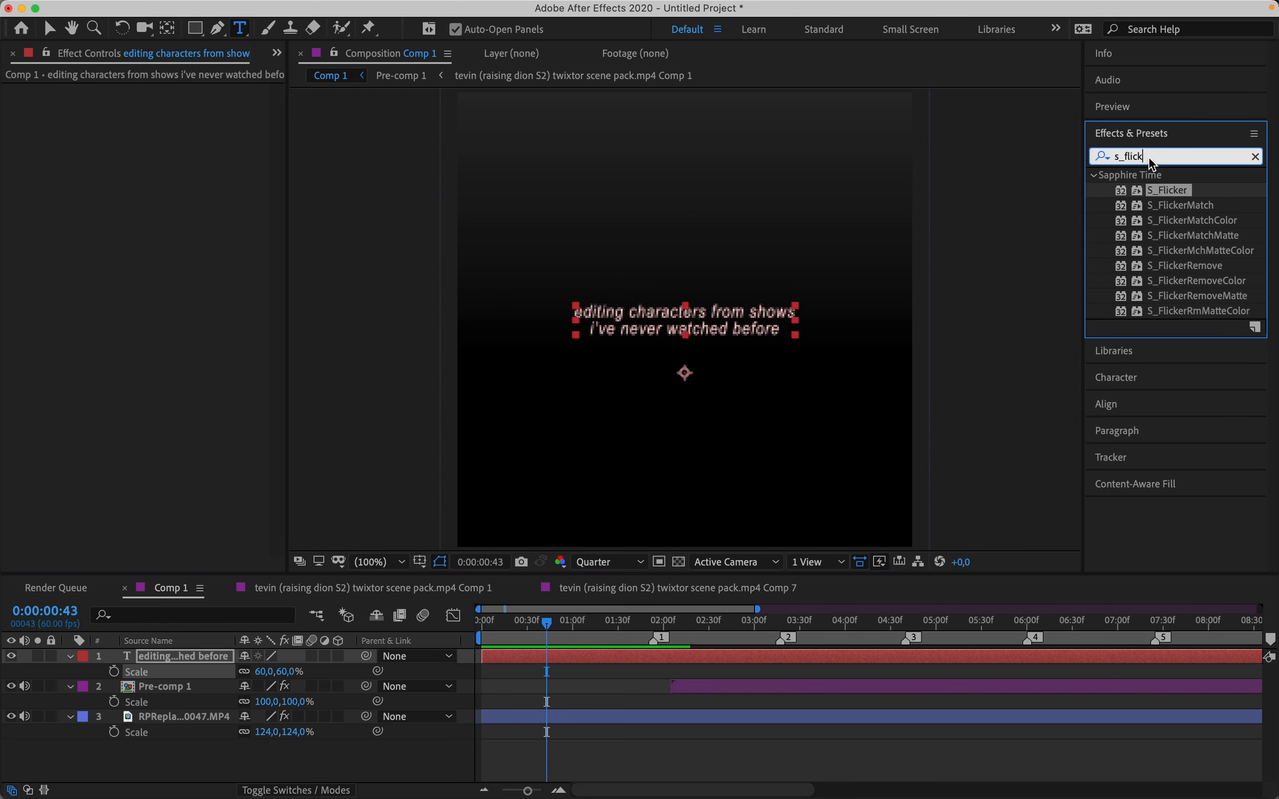
text(wave )
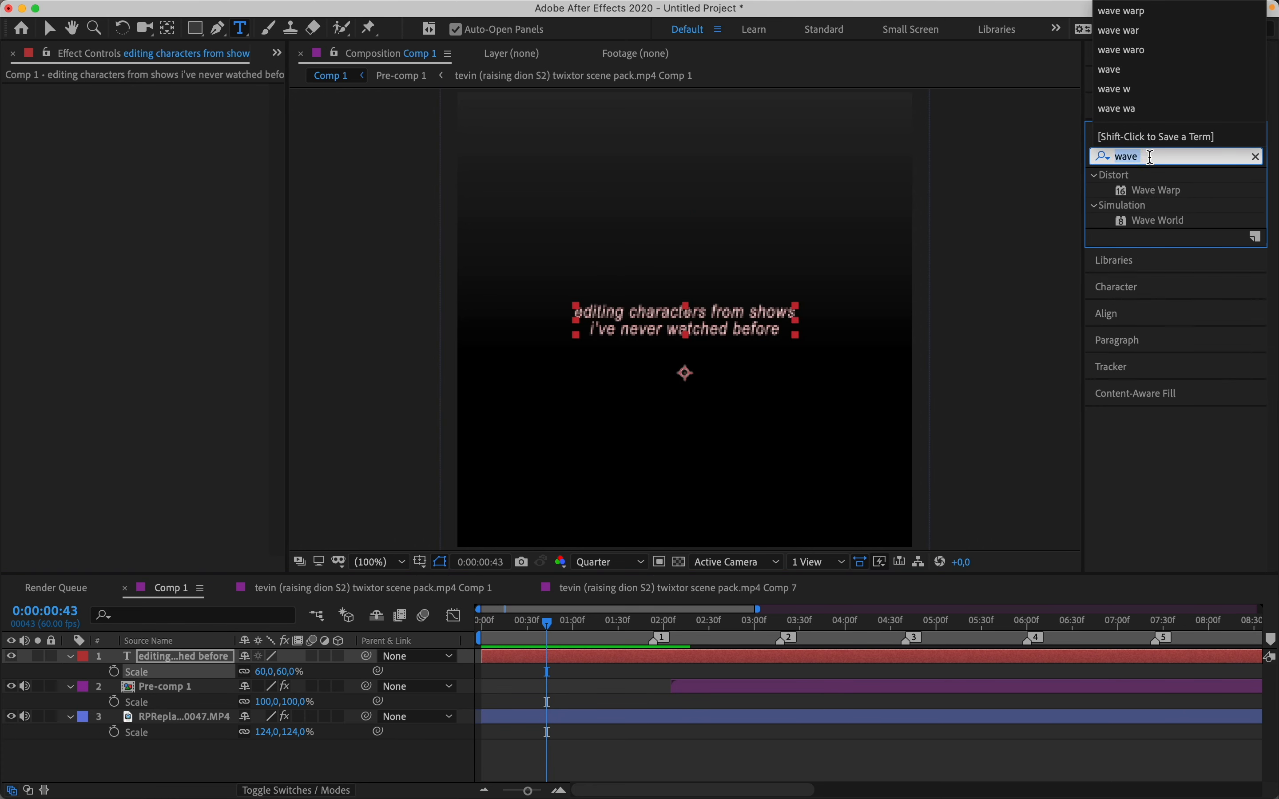
text(drop s)
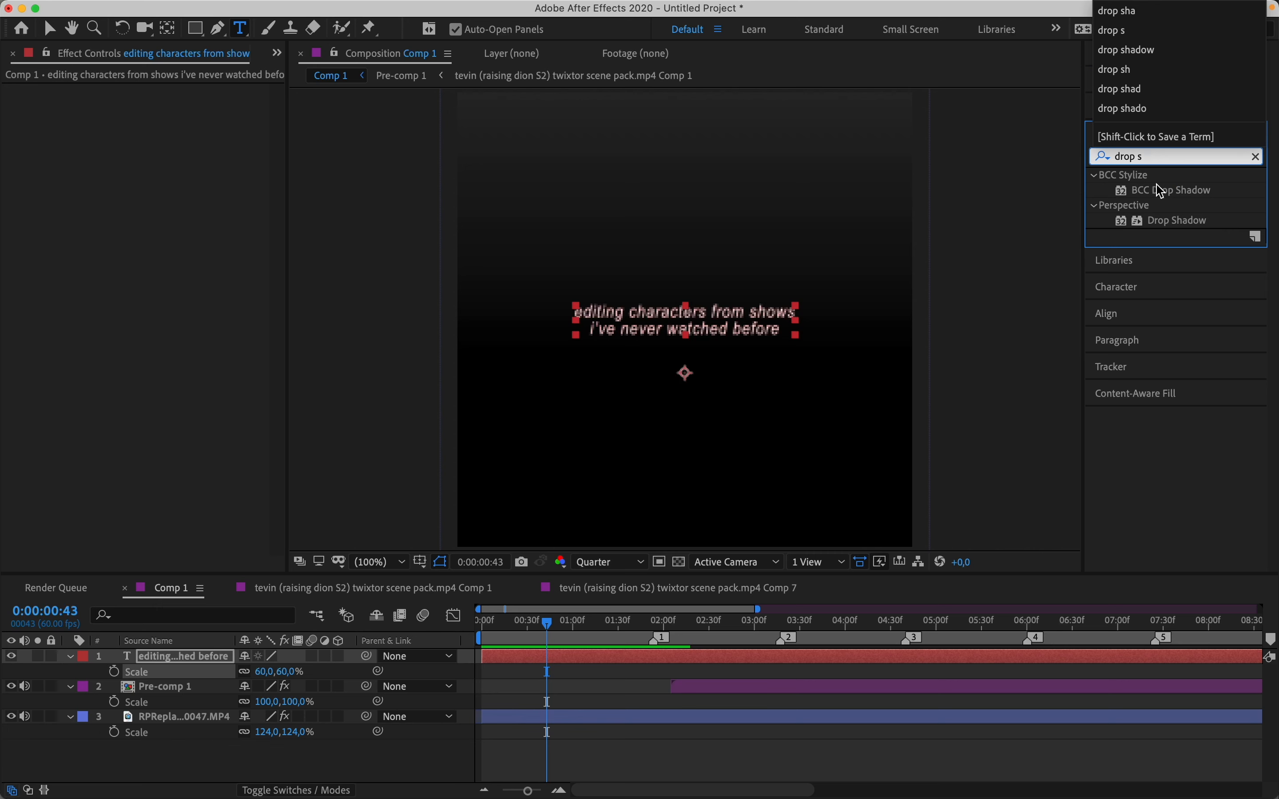
double_click(1161, 191)
click(1164, 158)
text(s_g)
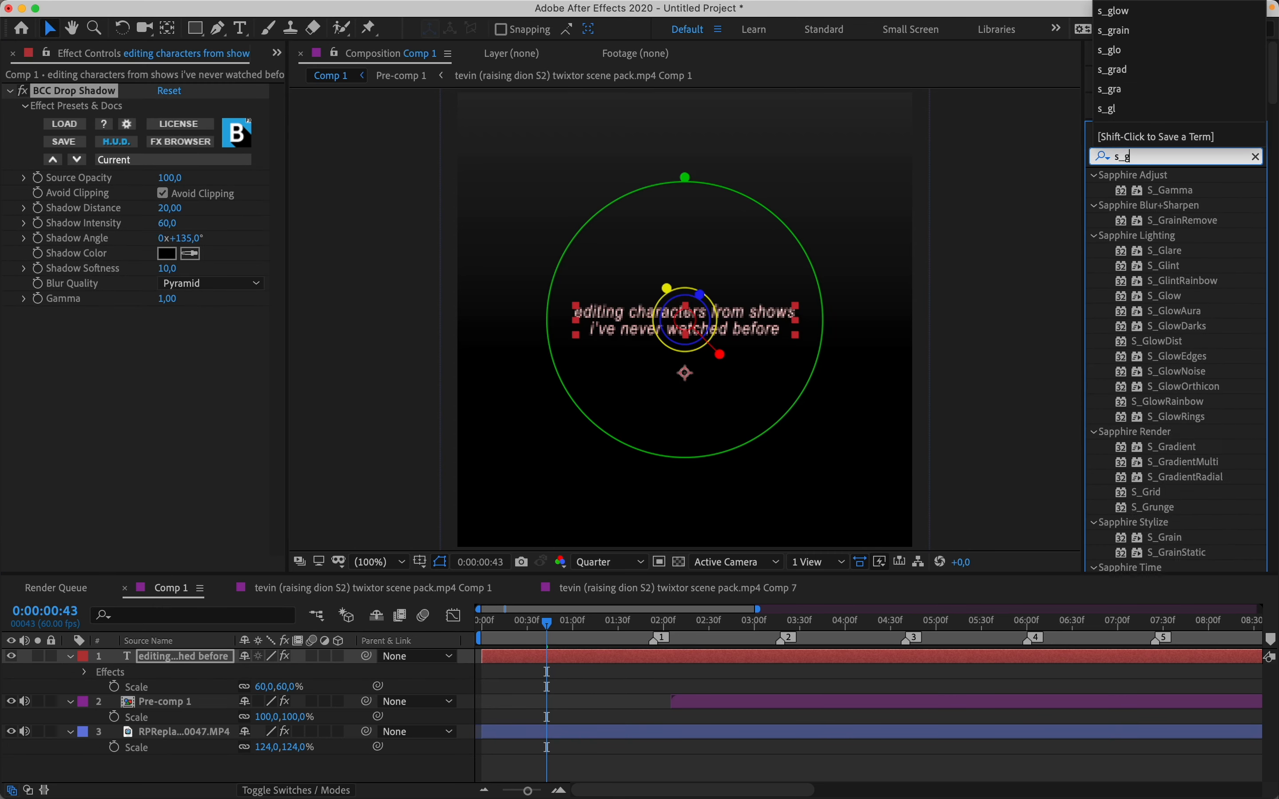
text(low)
double_click(1169, 192)
Step: Add a Wave Warp effect to the intro text with Wave Width 400 and Wave Speed 0,3
click(1164, 157)
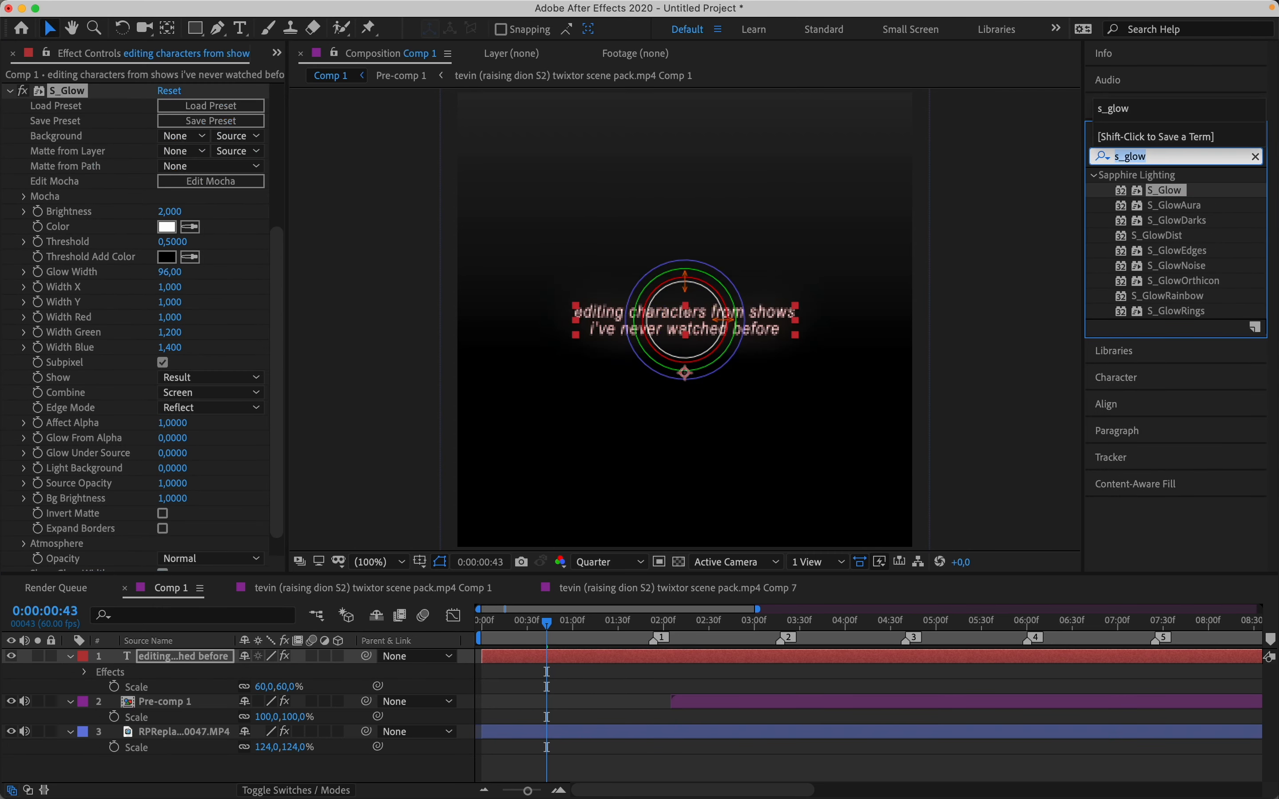
text(wave war)
double_click(1157, 190)
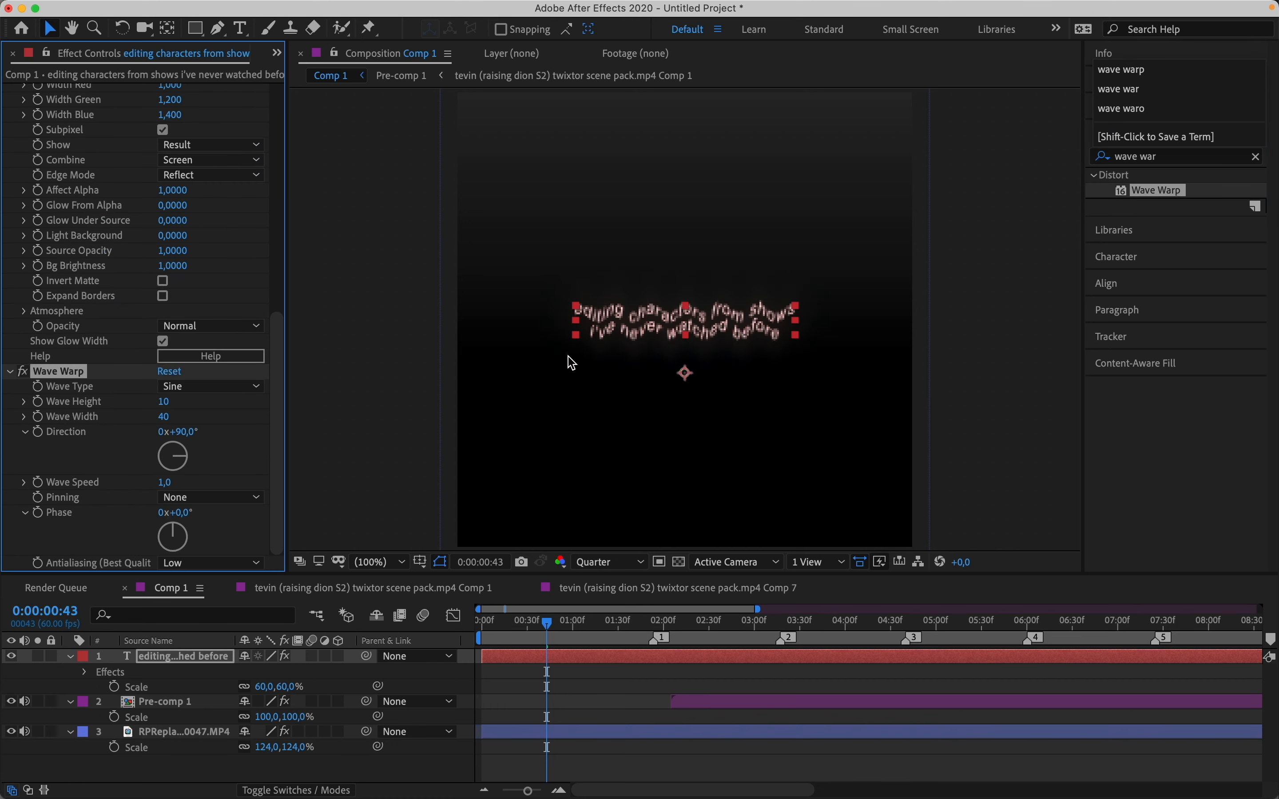
click(165, 417)
text(400)
key(Return)
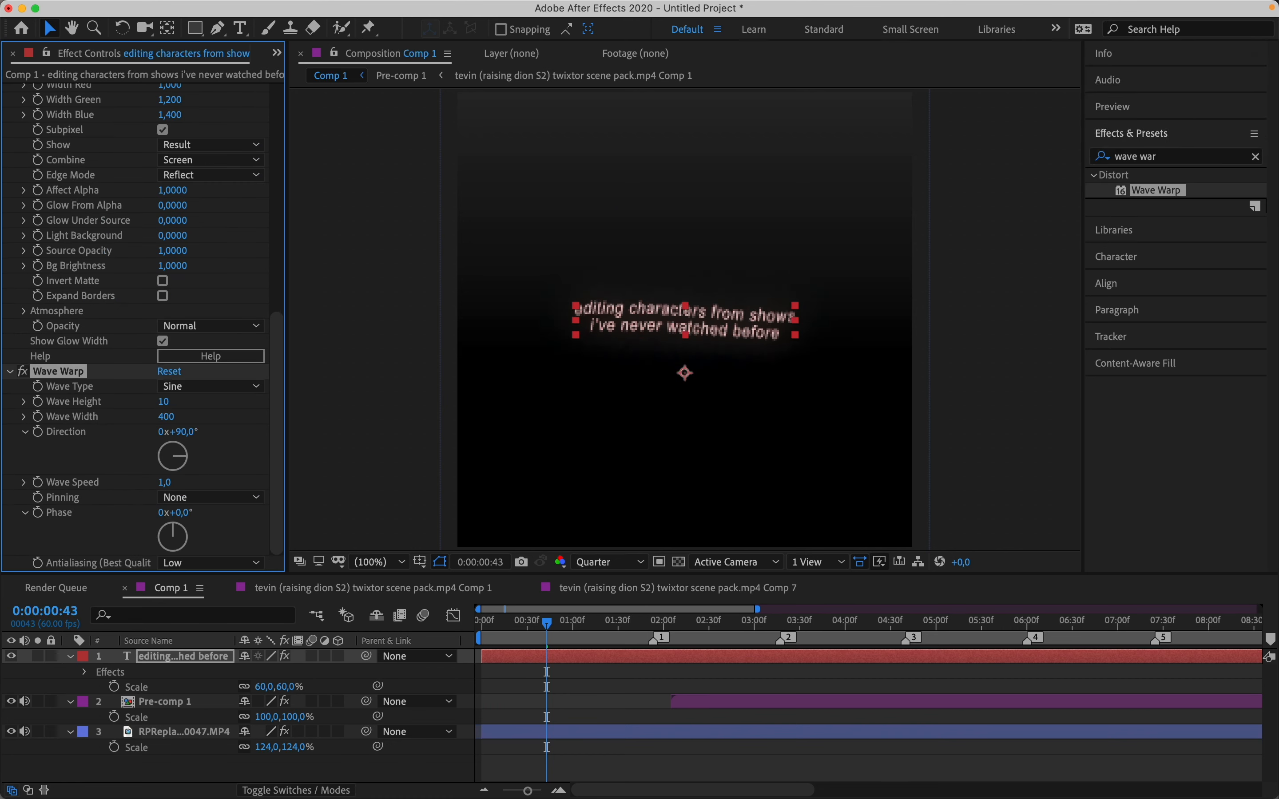
key(Return)
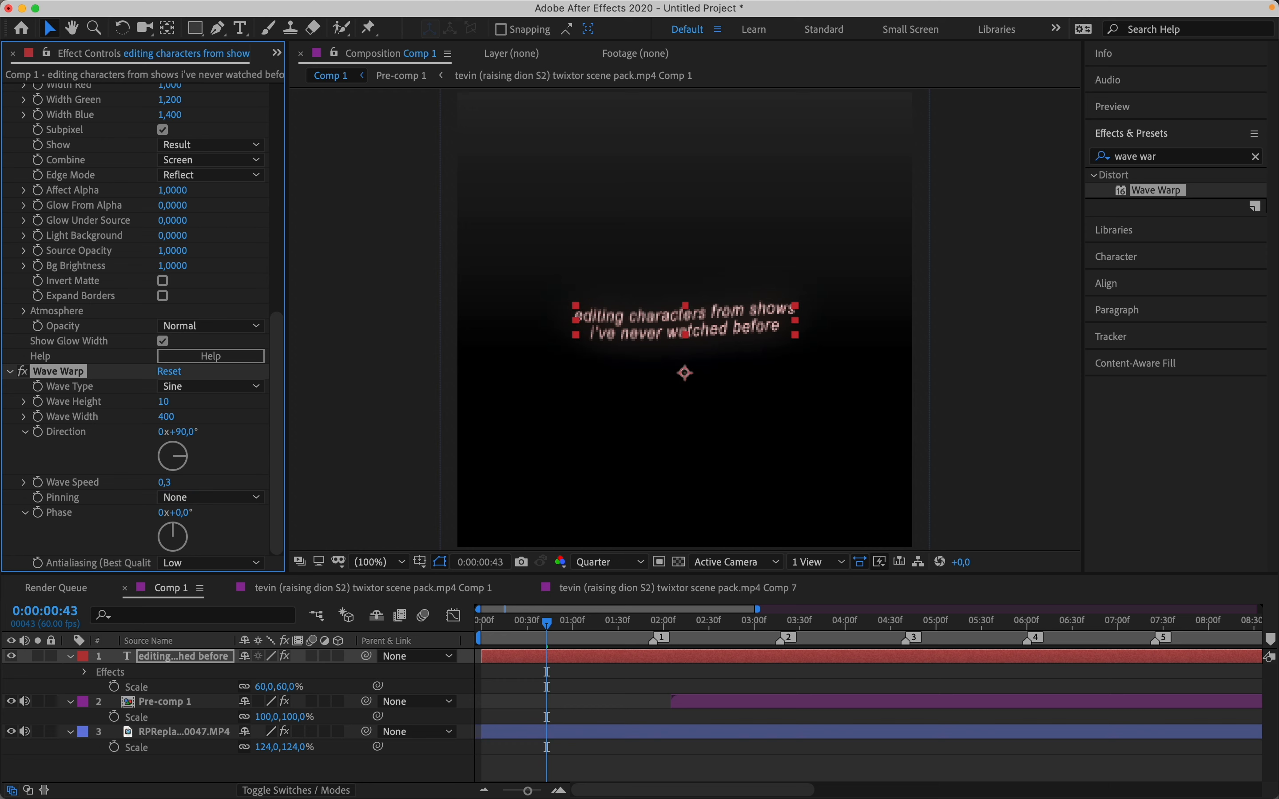
Step: Set the text's BCC Drop Shadow to Shadow Intensity 100 and Shadow Distance 7, and return to the composition's start
scroll(170, 286, up, 10)
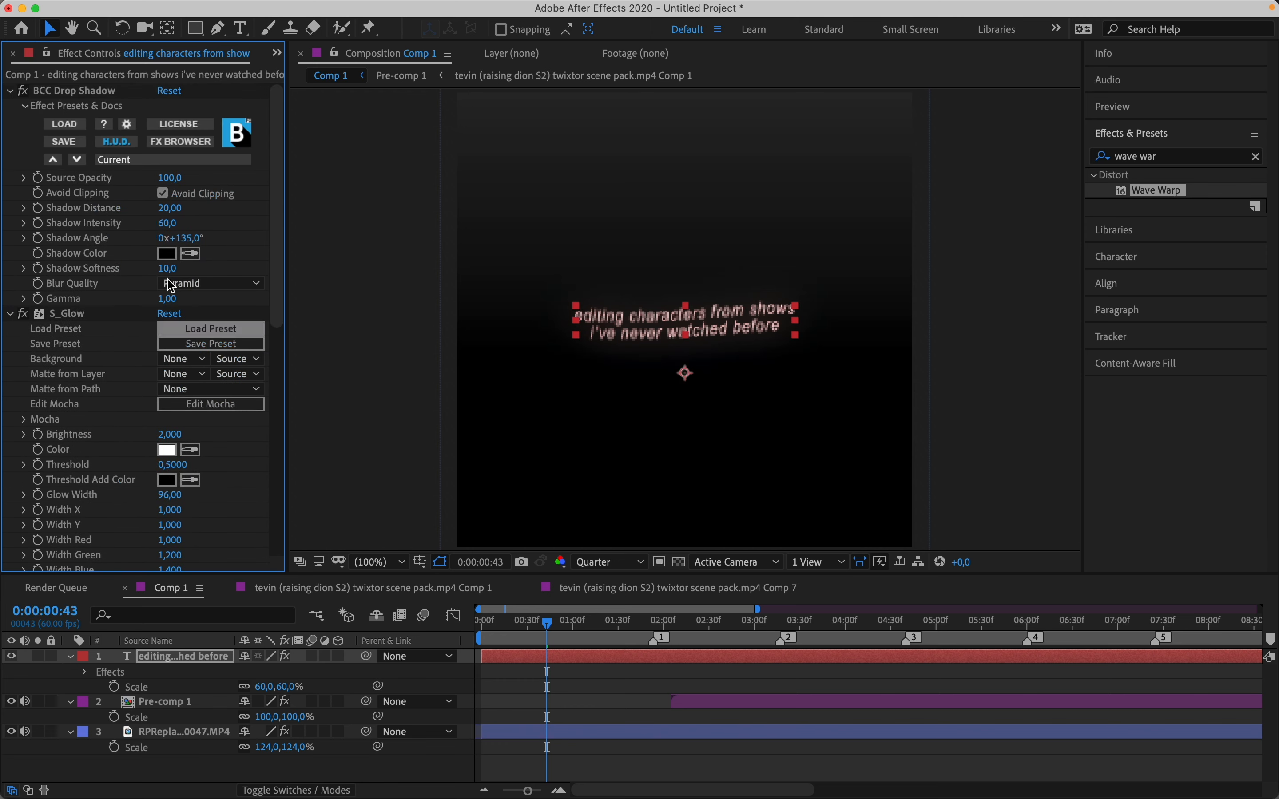
click(168, 224)
text(100)
key(Return)
key(space)
drag(547, 622, 479, 621)
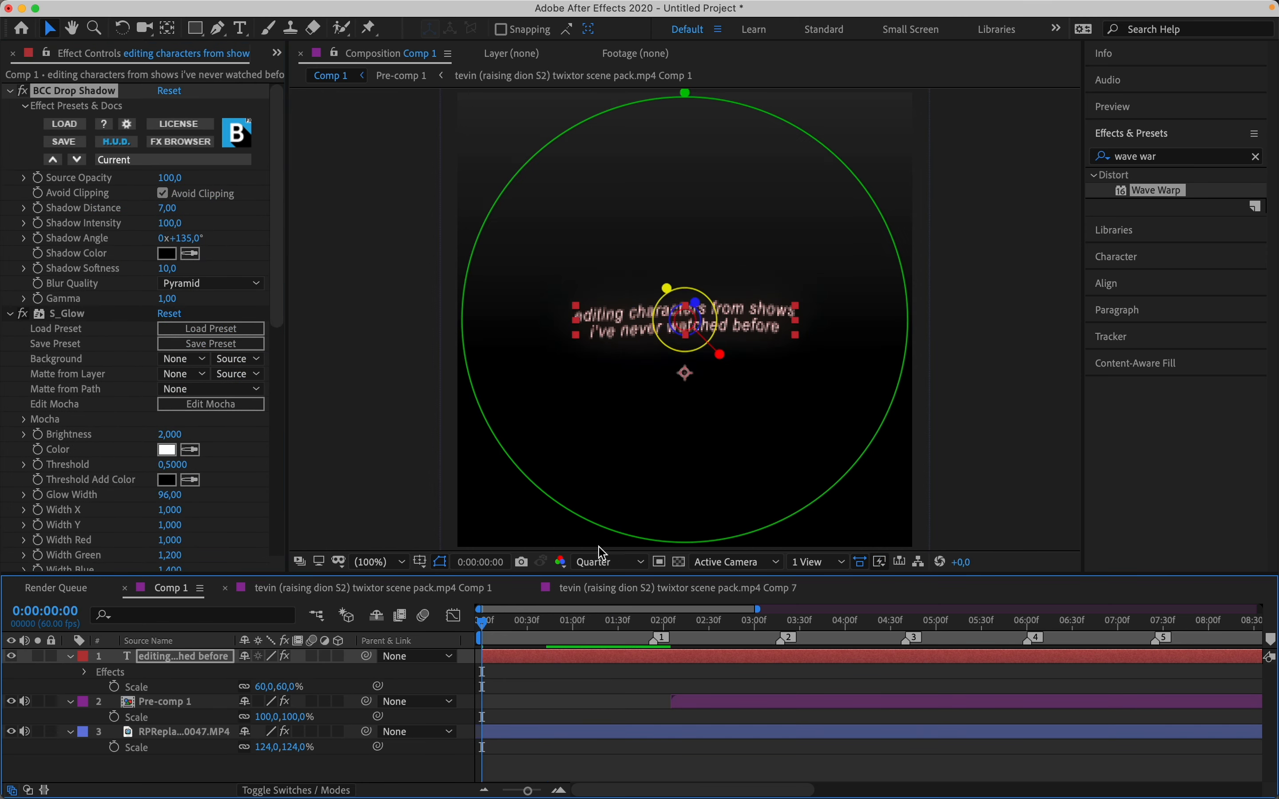
Step: Apply the "aggressive panning" preset to the intro text and play back the intro
click(1153, 158)
text(agg)
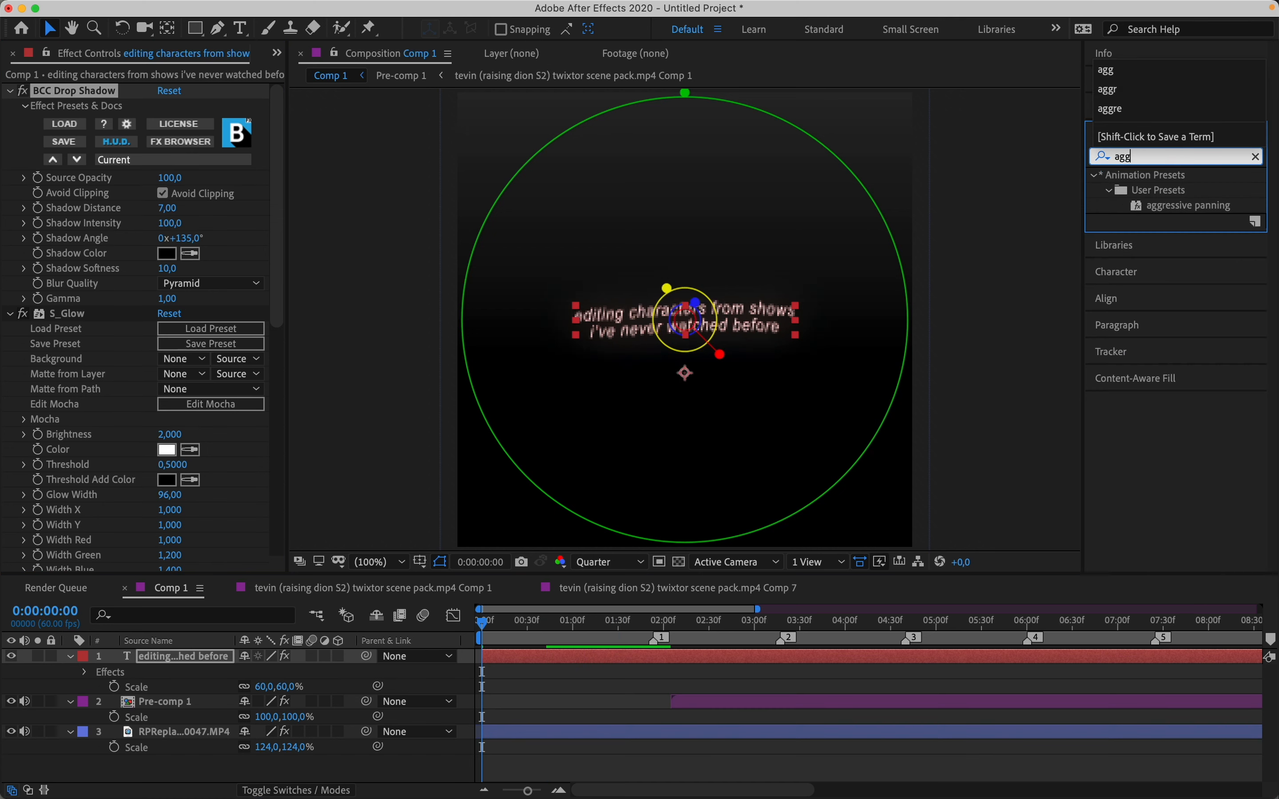
double_click(1176, 206)
key(space)
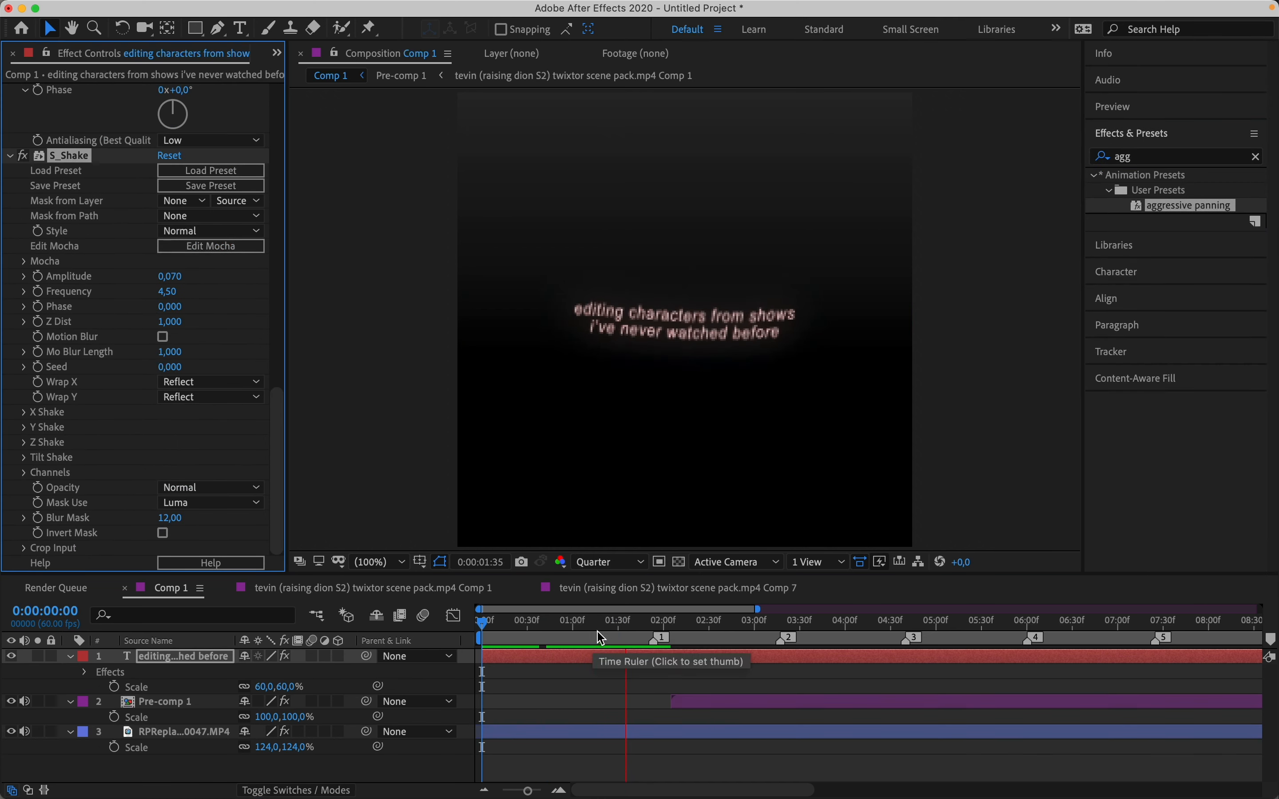
key(space)
Step: Apply the Random Fade Up preset to the intro text, with its last keyframe at about 0:00:01:04, and preview it
click(1157, 157)
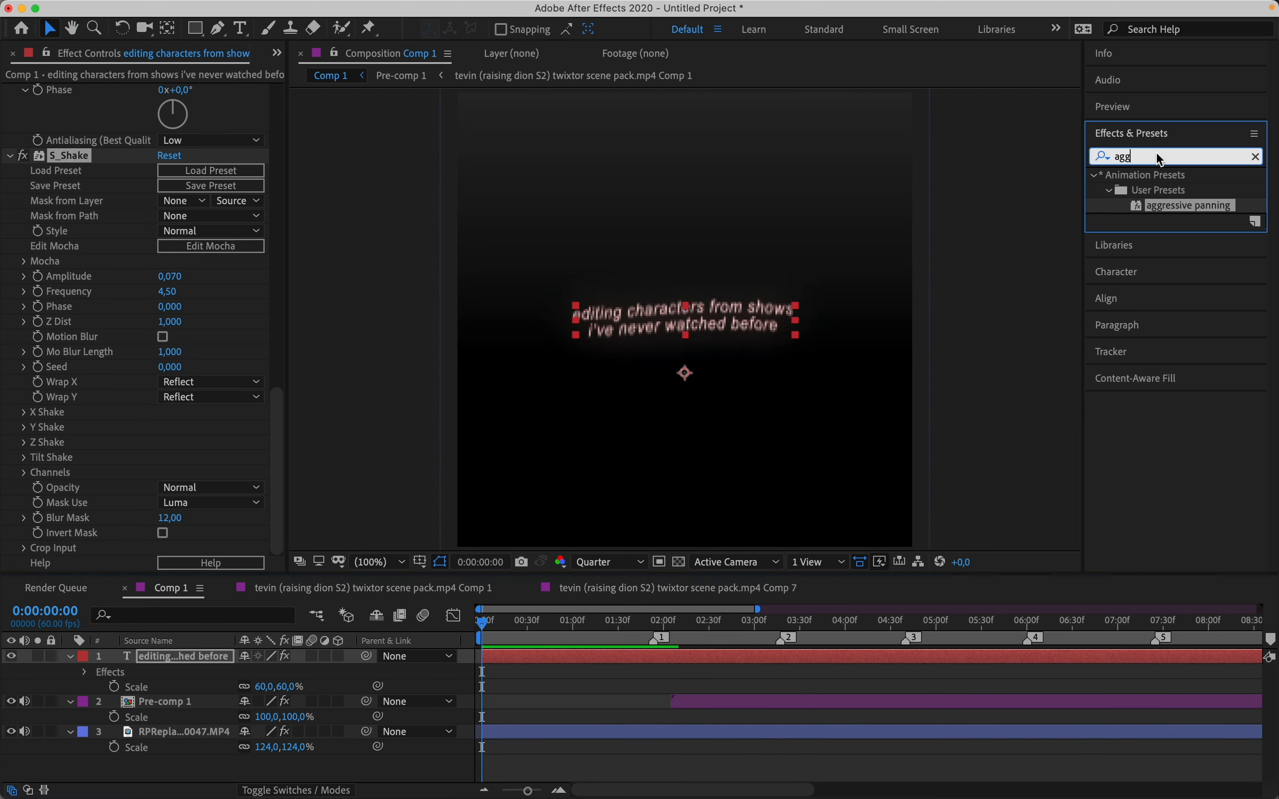
text(random f)
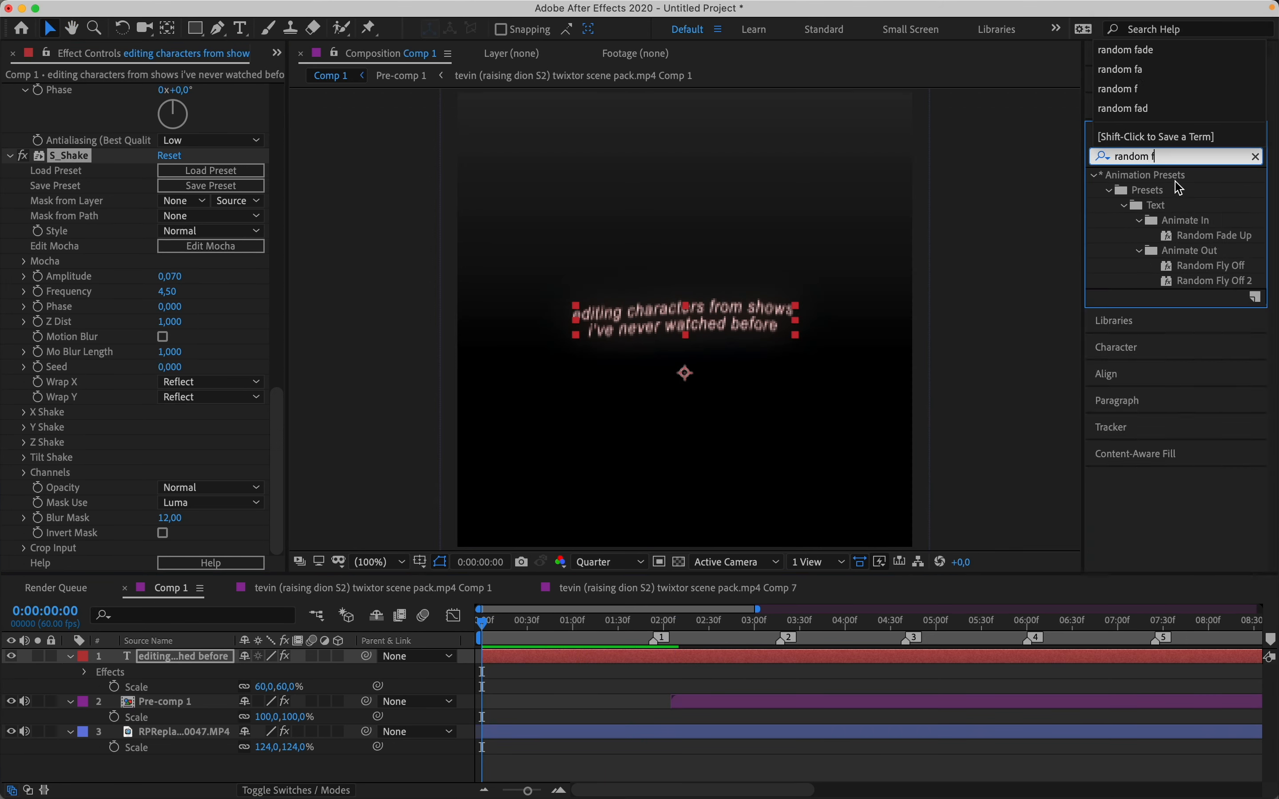
double_click(1199, 238)
click(577, 663)
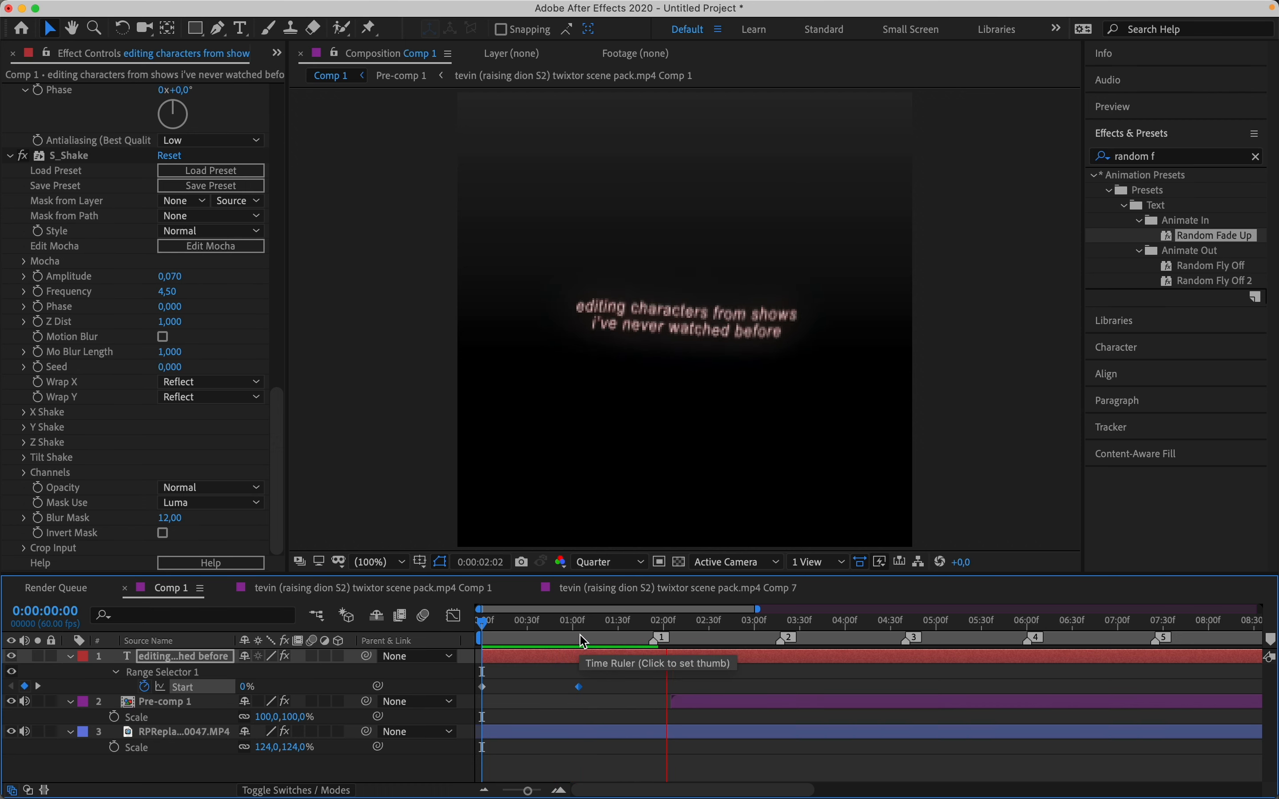
key(space)
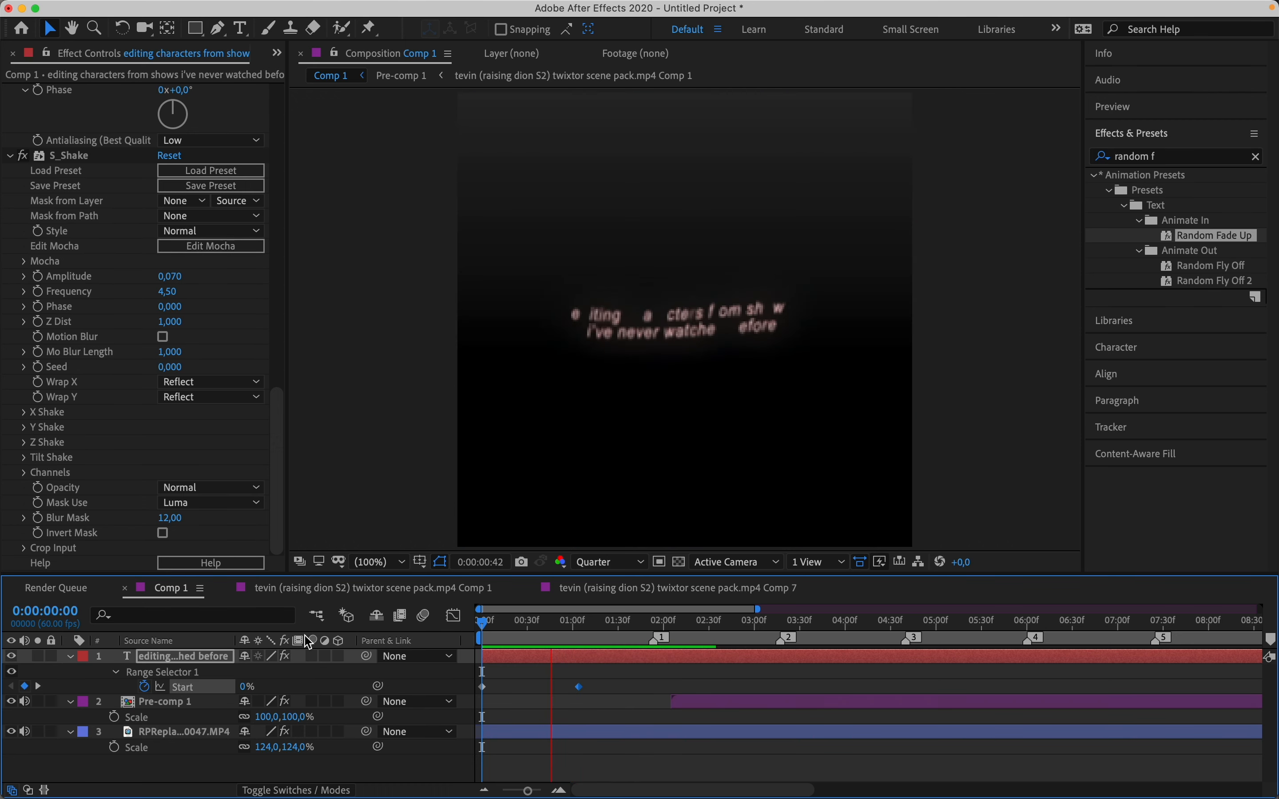
Step: Split the intro text layer at 0:00:02:05, where Pre-comp 1 begins
click(650, 616)
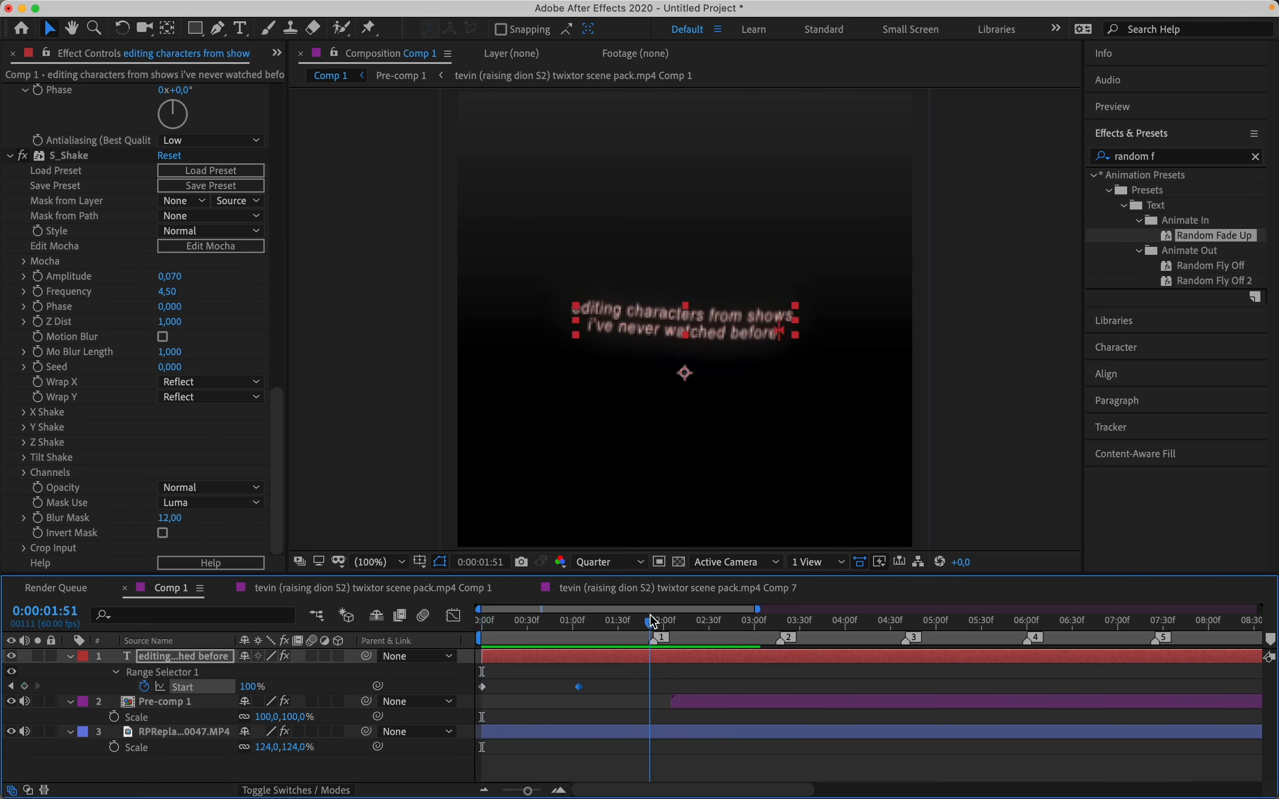
drag(657, 624, 675, 626)
key(super+shift+d)
Step: Apply the Explosion text preset to the second part of the split intro text and preview the transition
click(1201, 156)
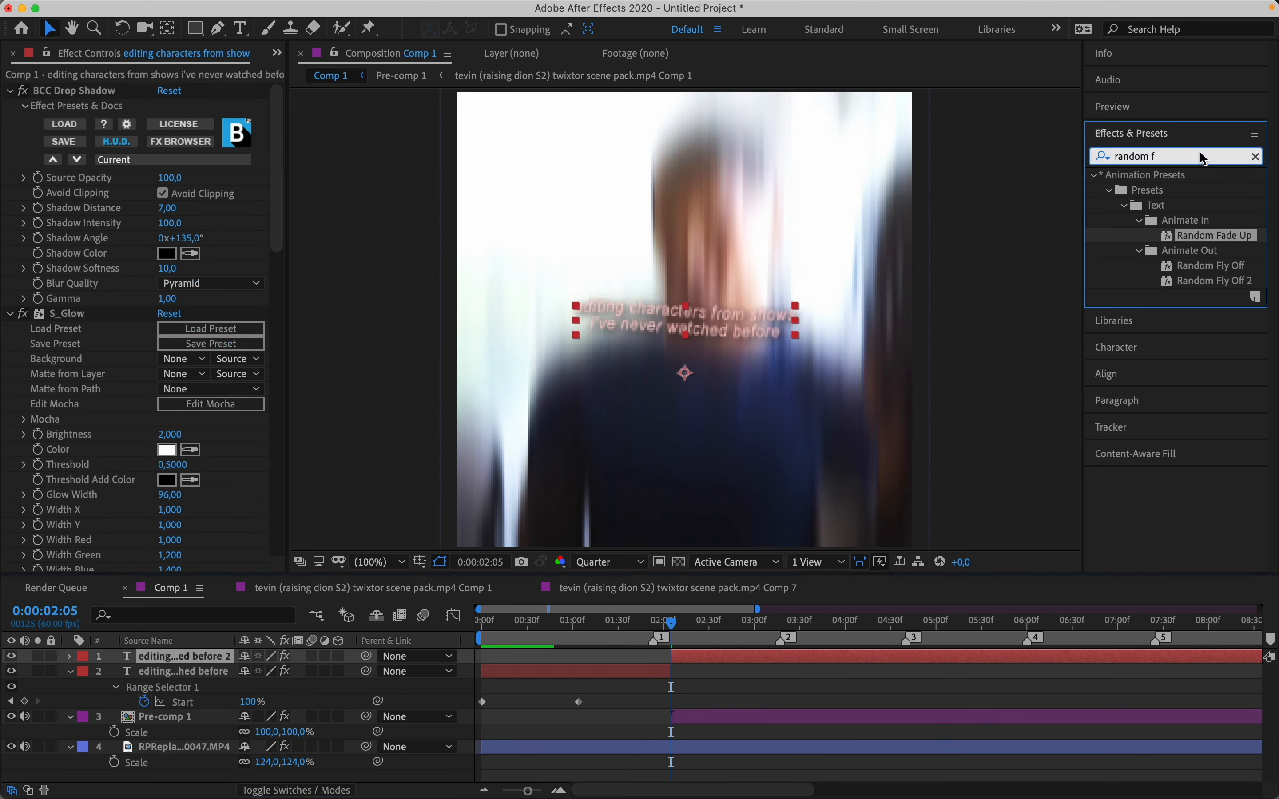
text(explos)
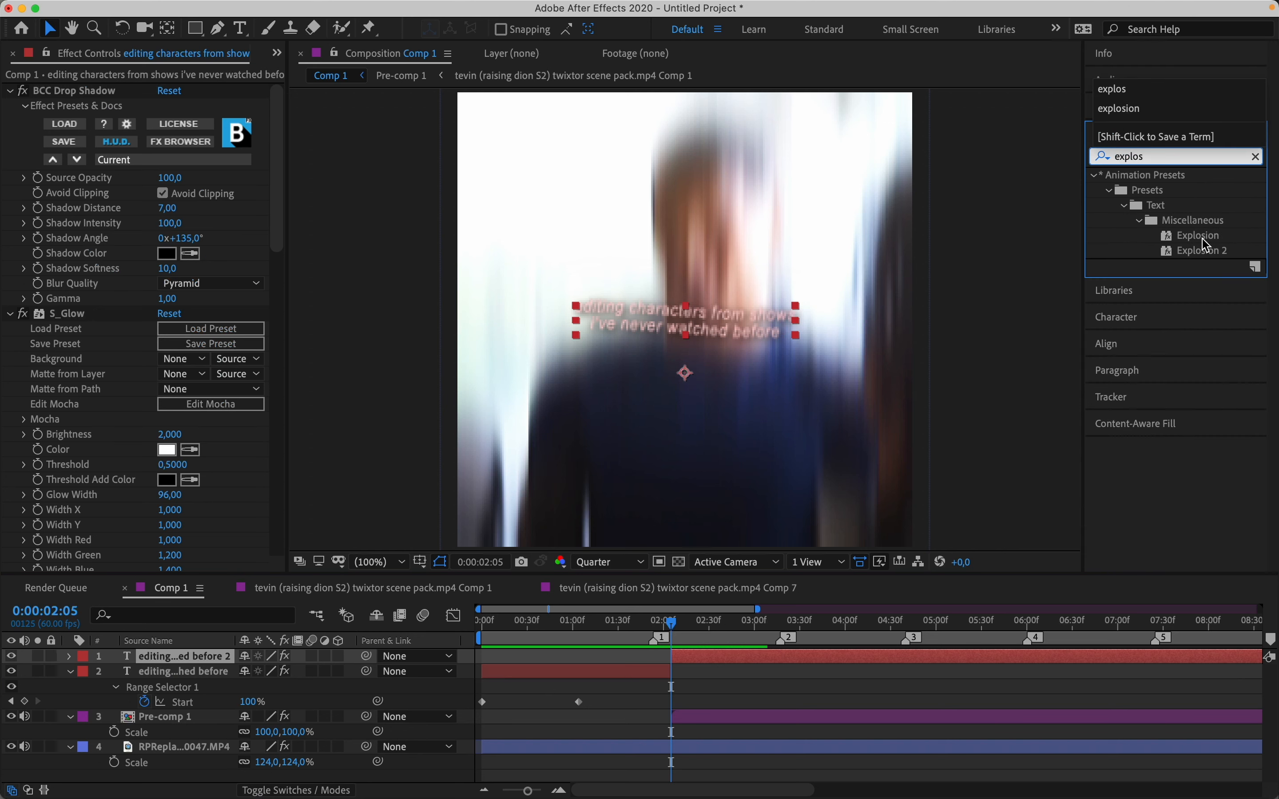
click(1206, 238)
click(595, 635)
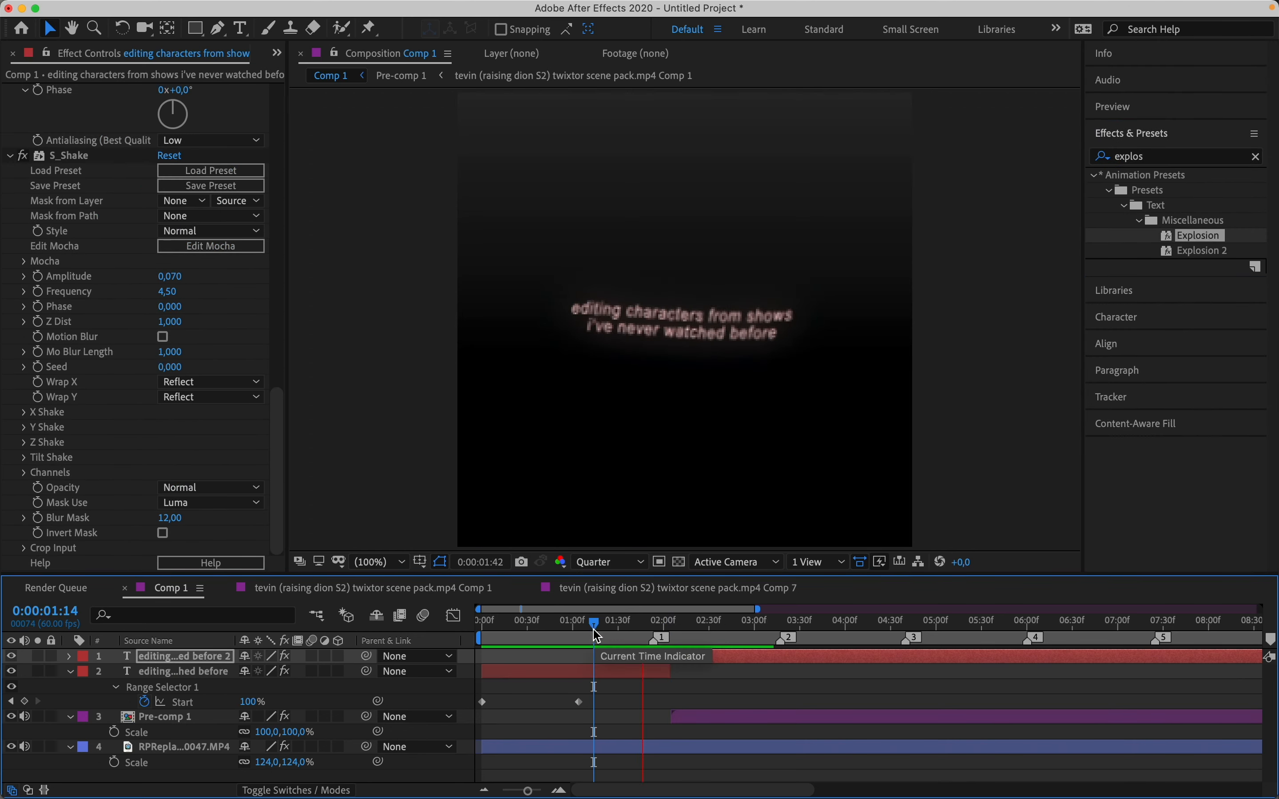
click(675, 633)
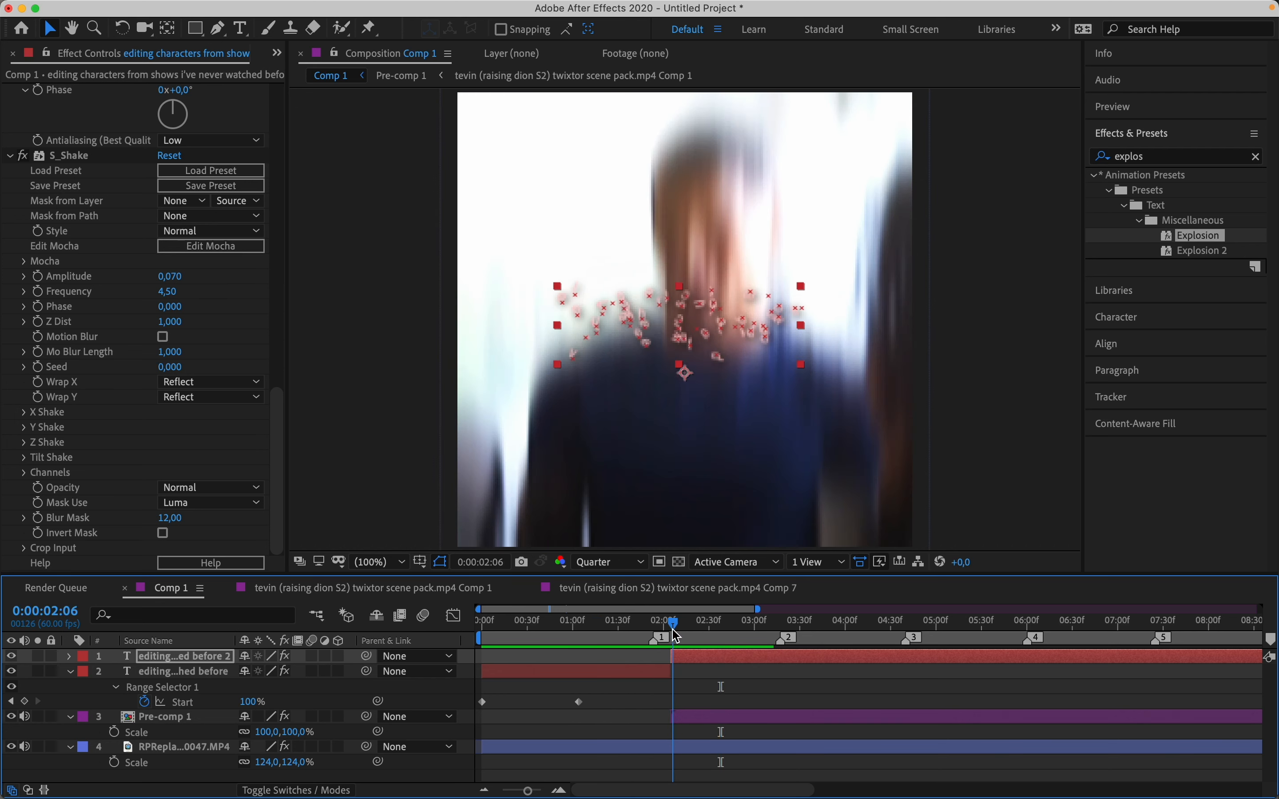
Step: Fade the exploding text from 100% opacity at 0:00:02:05 to 0% at 0:00:03:05, delete the remainder, and play back the result
key(Page_Up)
key(t)
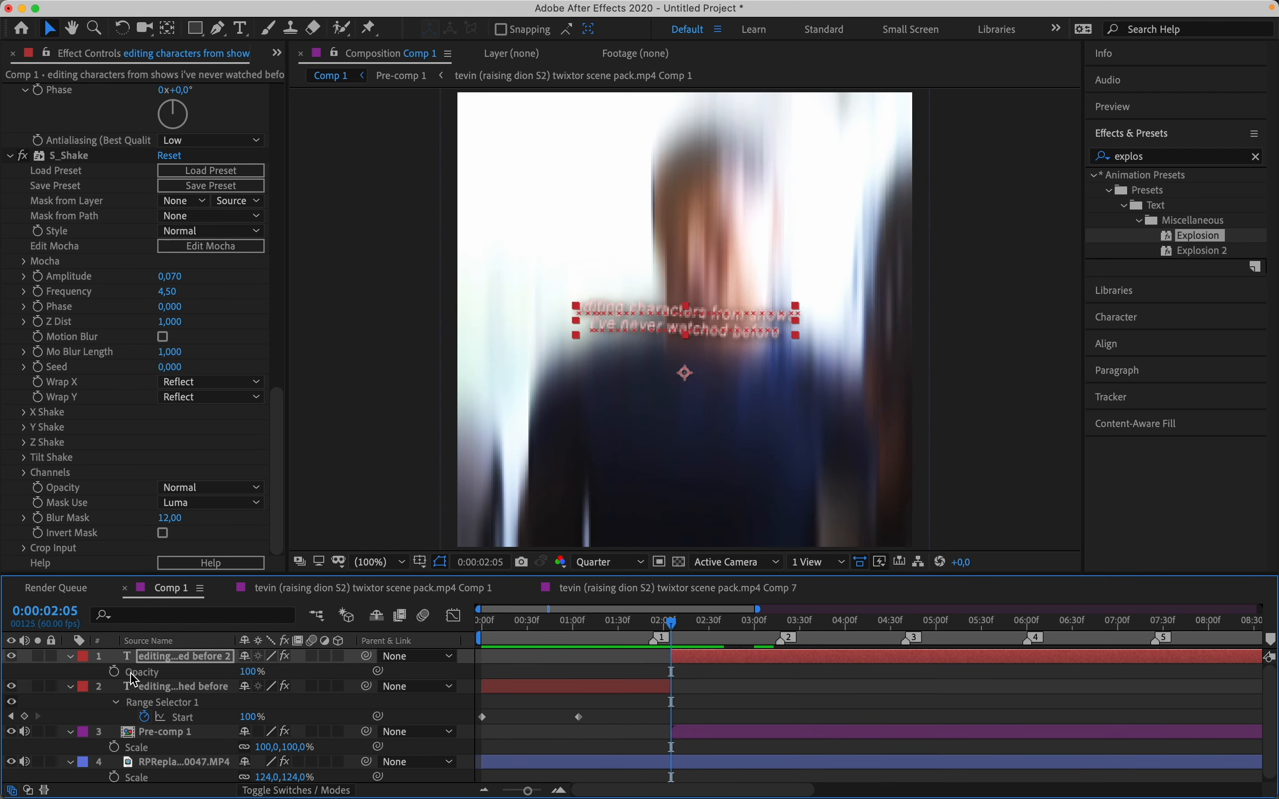
key(space)
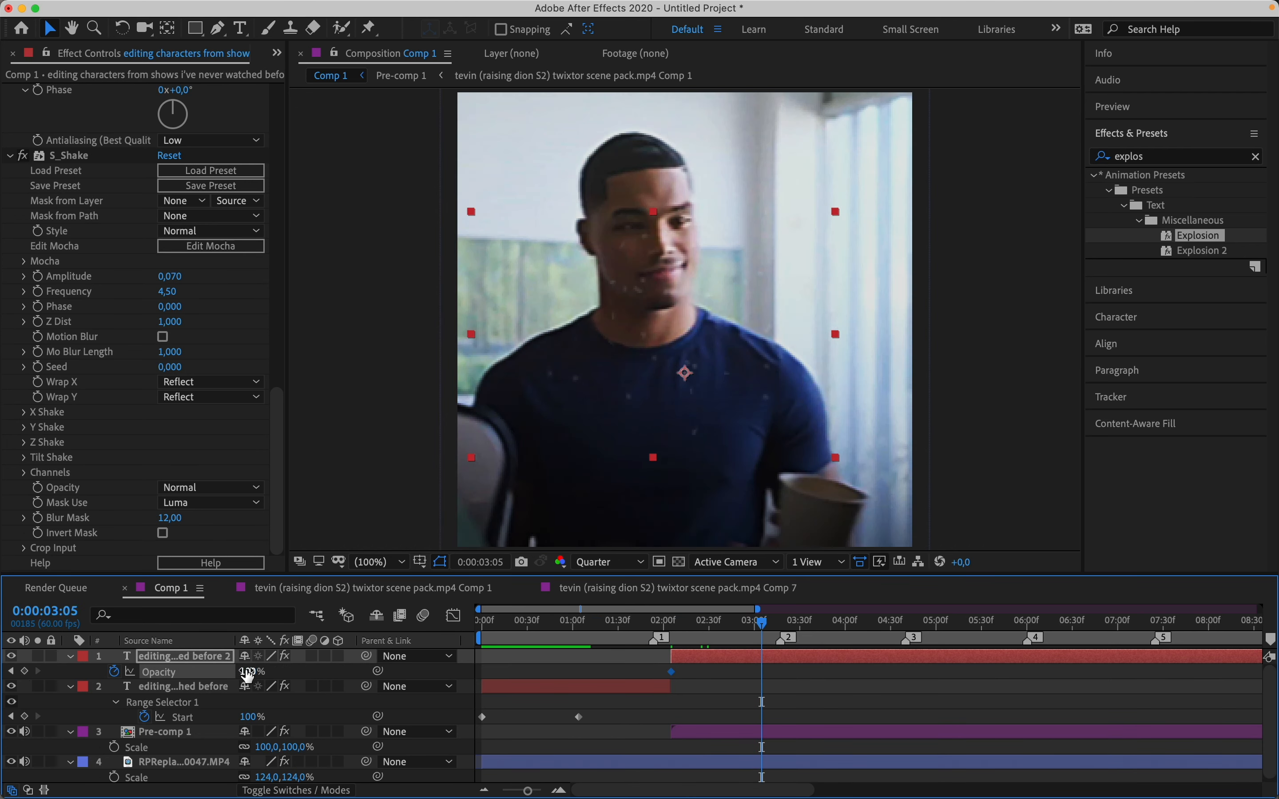
key(super+shift+d)
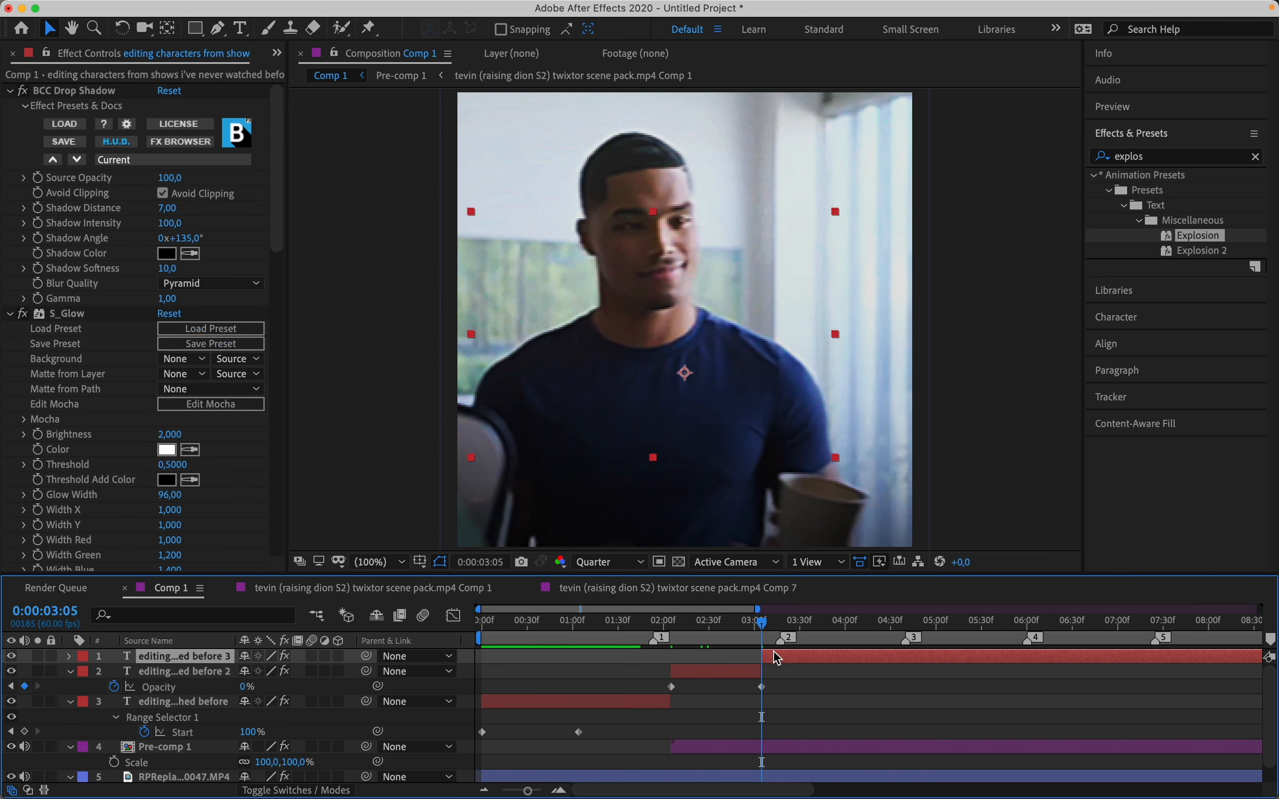
key(Delete)
key(space)
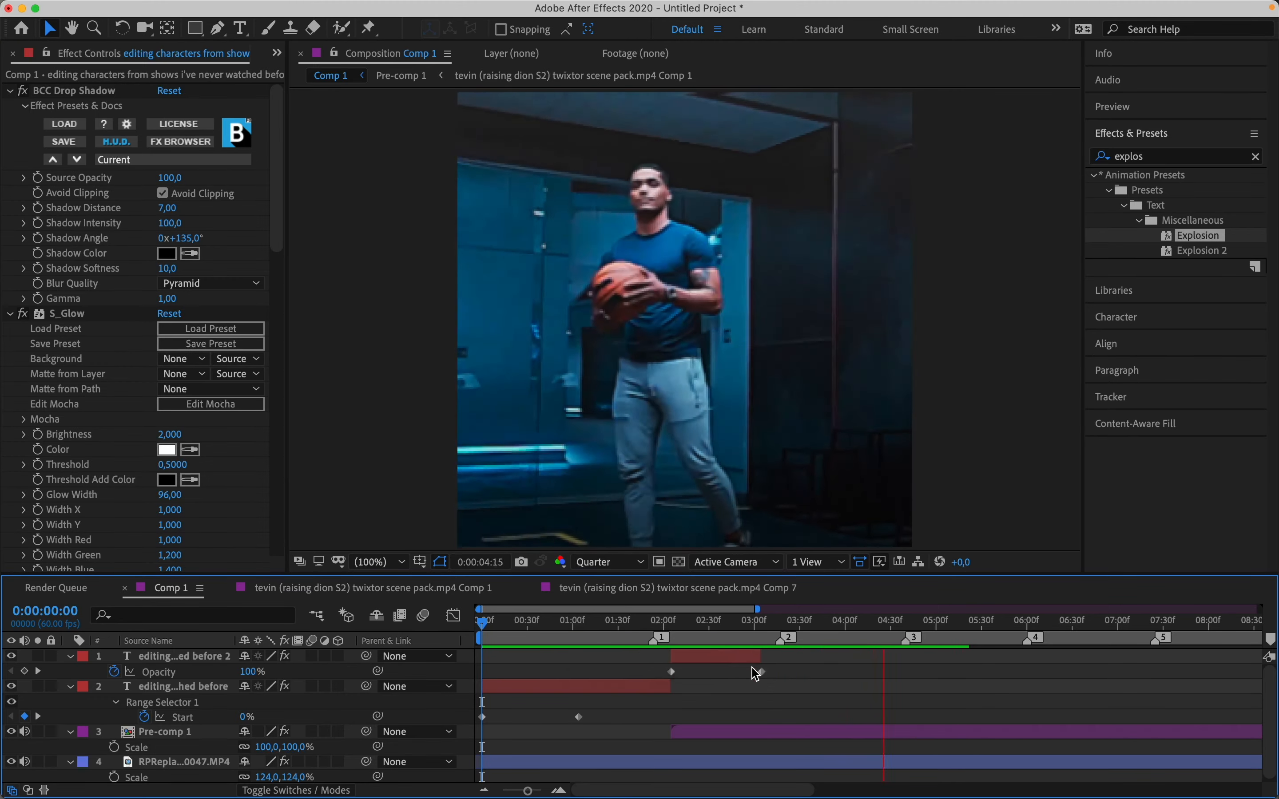
key(space)
Step: Extend the end of the Comp 1 work area to just past the end of Pre-comp 1
scroll(924, 708, down, 5)
scroll(986, 703, right, 3)
scroll(986, 702, up, 5)
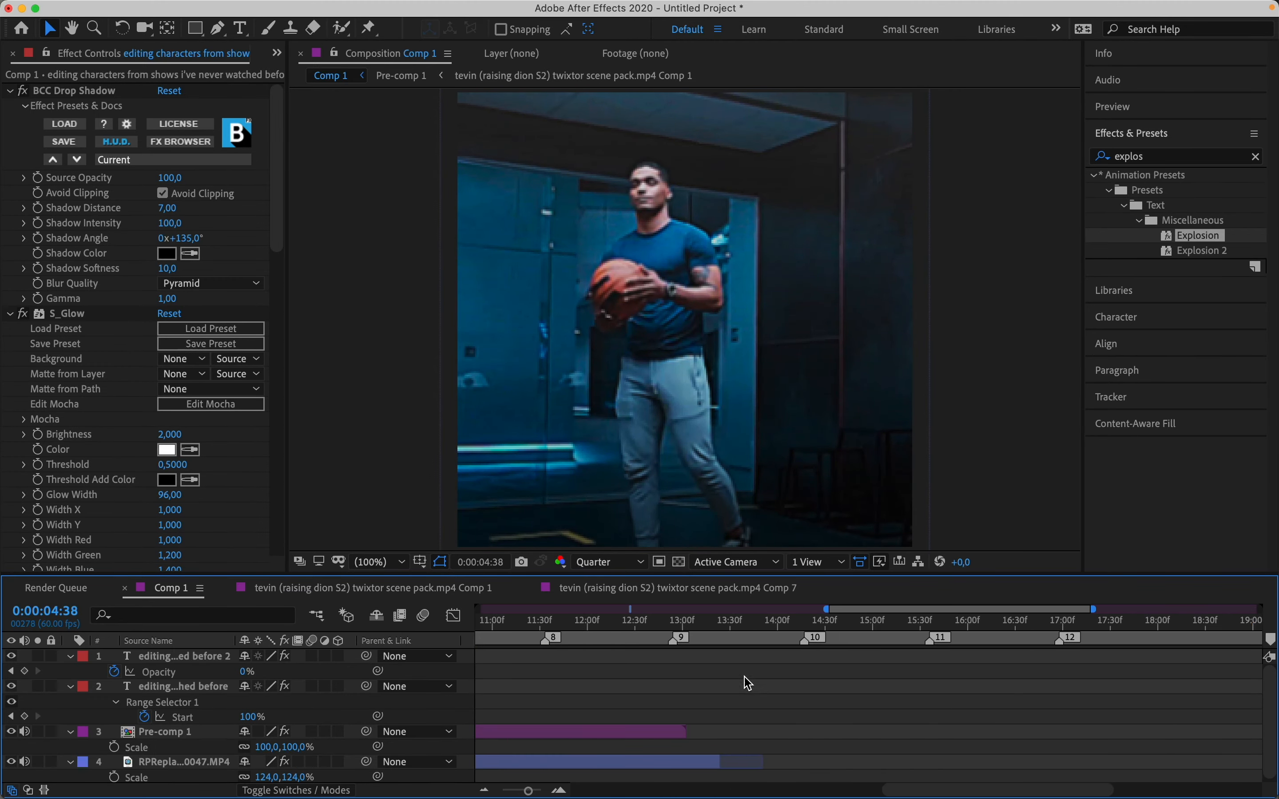
key(n)
click(704, 624)
key(n)
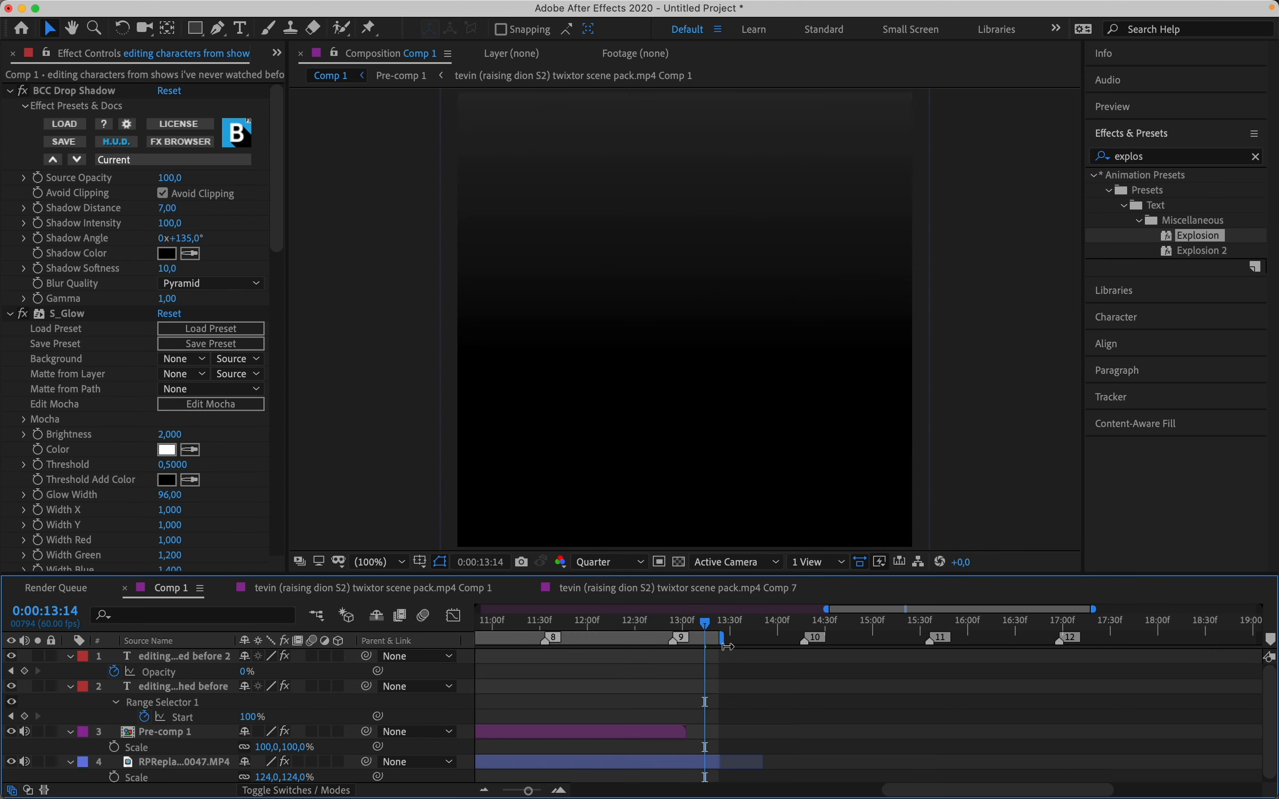
drag(707, 628, 412, 650)
Step: Add Snow Overlay.mp4 from the dust folder inside the overlays folder to Comp 1
click(130, 764)
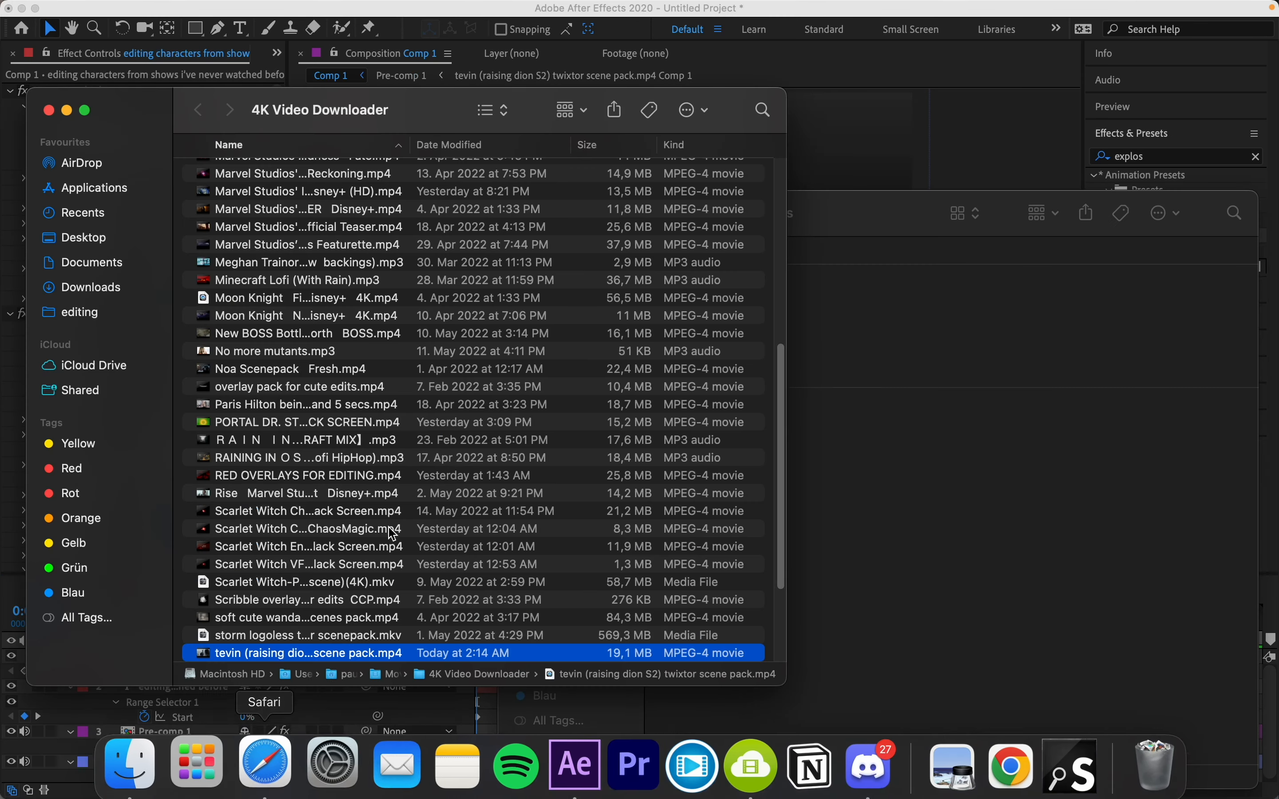
click(109, 316)
double_click(326, 228)
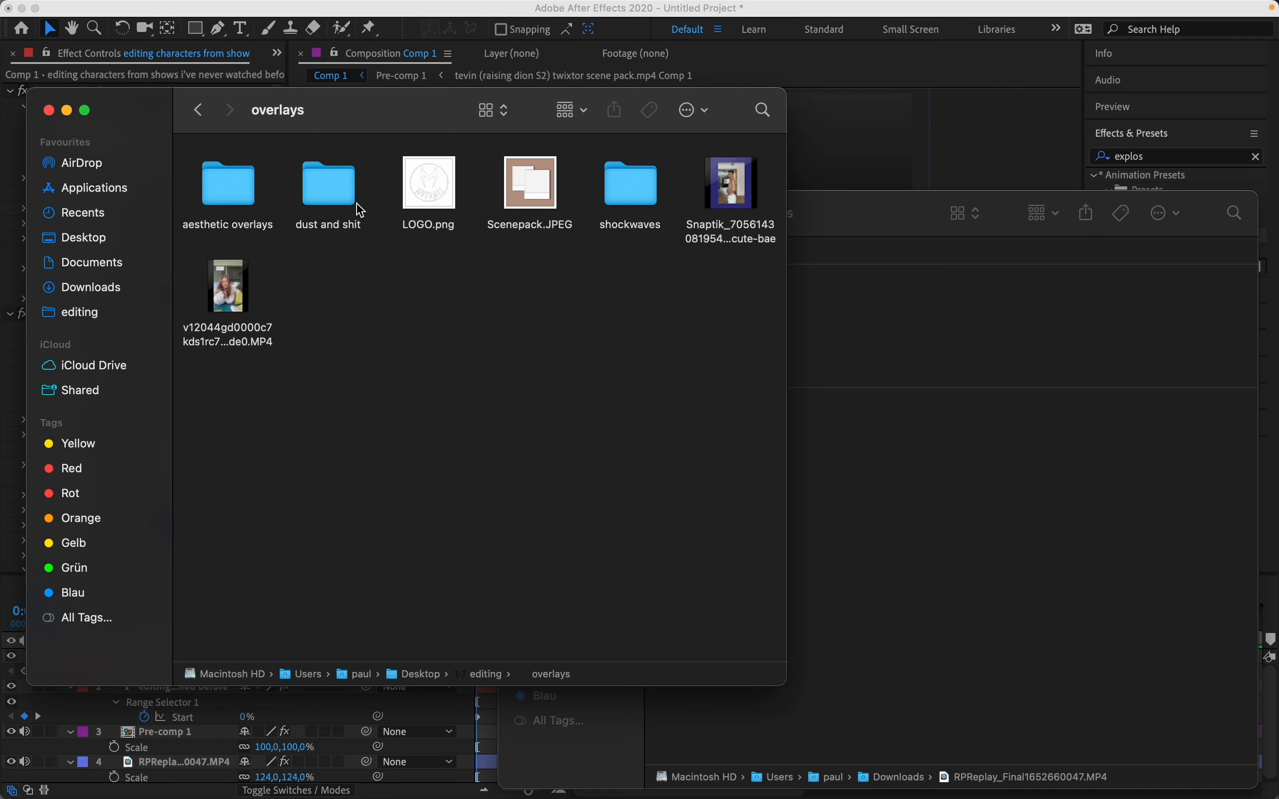
double_click(339, 201)
drag(277, 480, 174, 796)
click(157, 762)
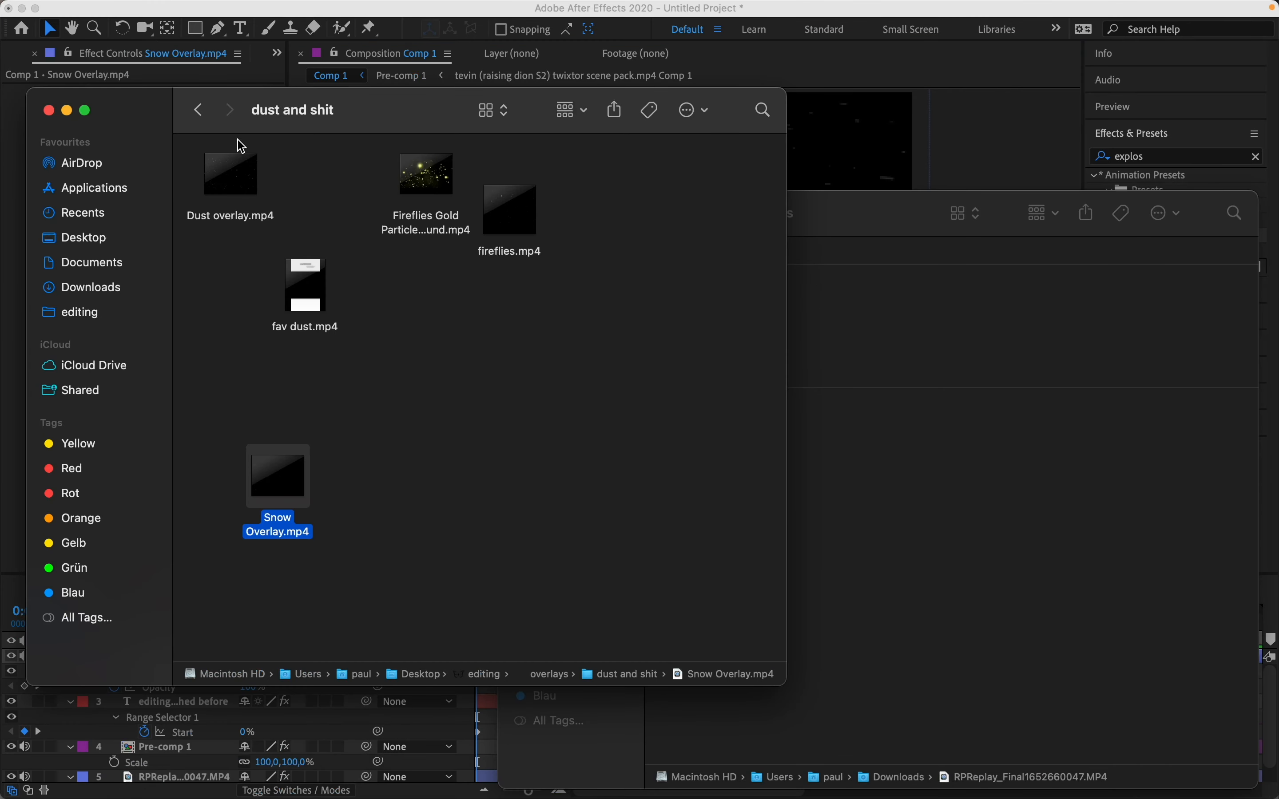
Step: Add LOGO.png from the overlays folder as the top layer of Comp 1 and move the Snow Overlay layer below Pre-comp 1
click(199, 110)
drag(429, 185, 545, 665)
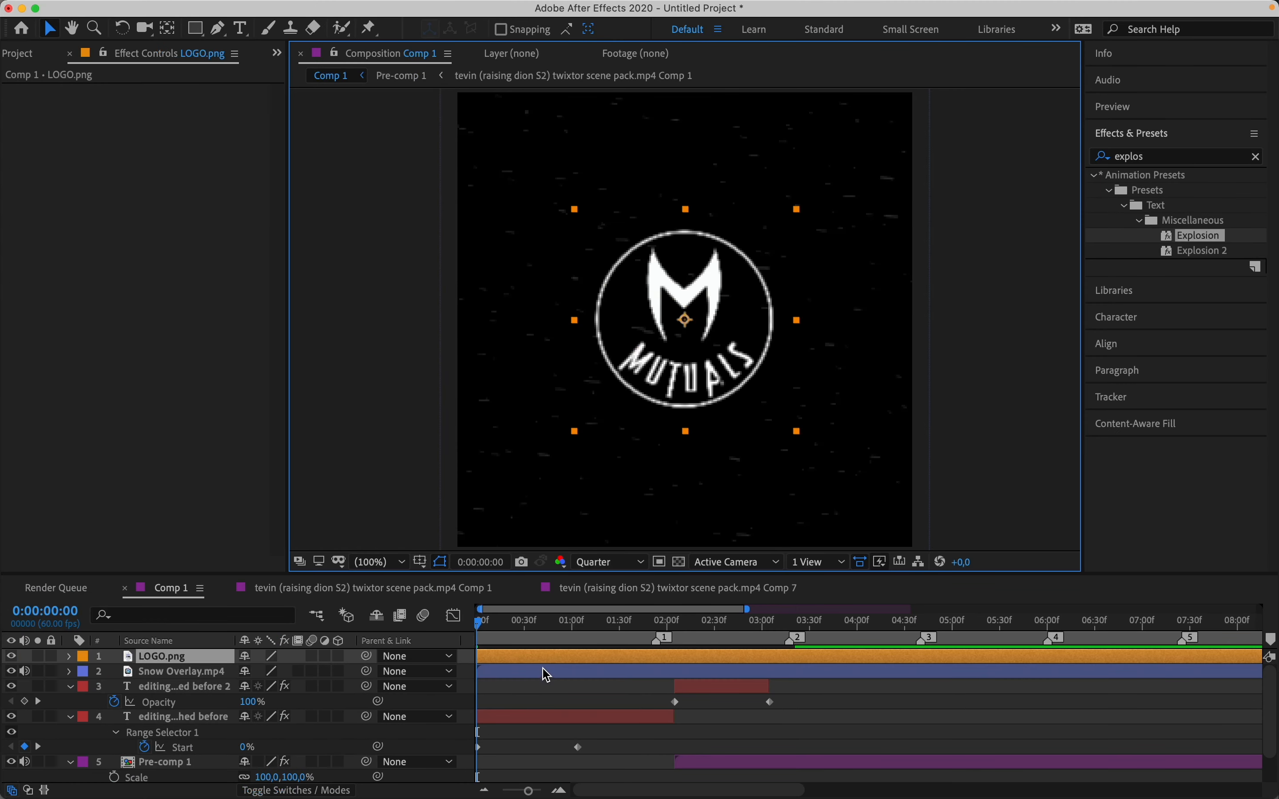
drag(159, 672, 186, 742)
click(514, 727)
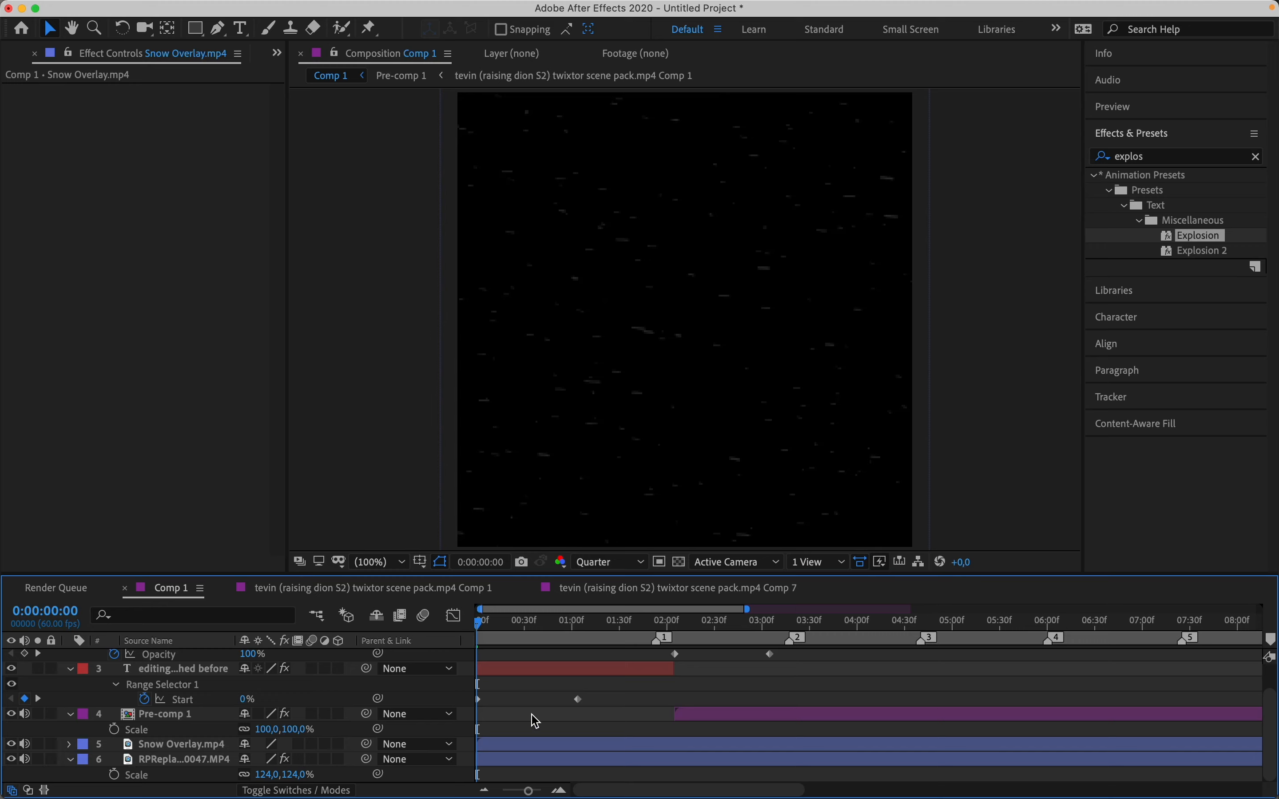
Step: Change the Snow Overlay layer's blending mode so its black background drops out over the layer beneath
scroll(533, 718, up, 10)
click(534, 719)
right_click(531, 720)
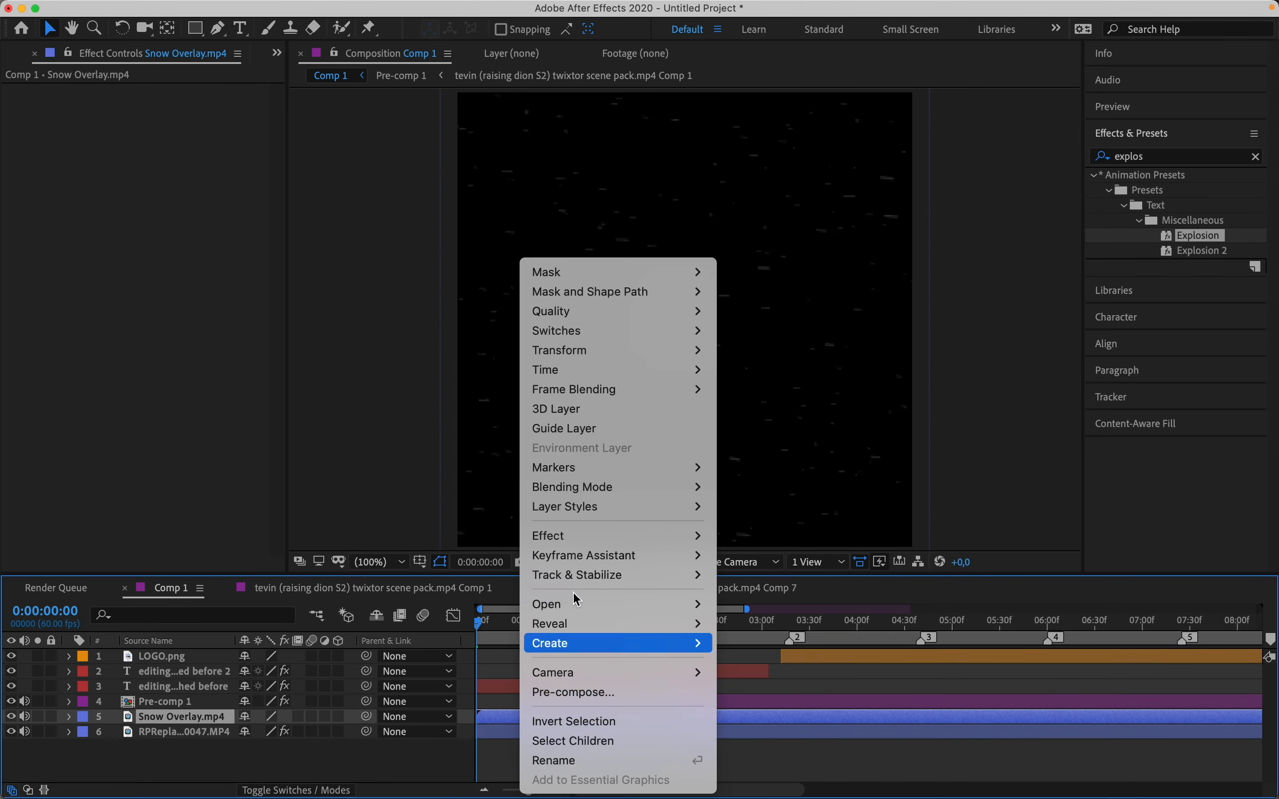
mouse_move(661, 493)
click(739, 255)
Step: Set the Snow Overlay layer's opacity to 30% and preview the intro
text(t)
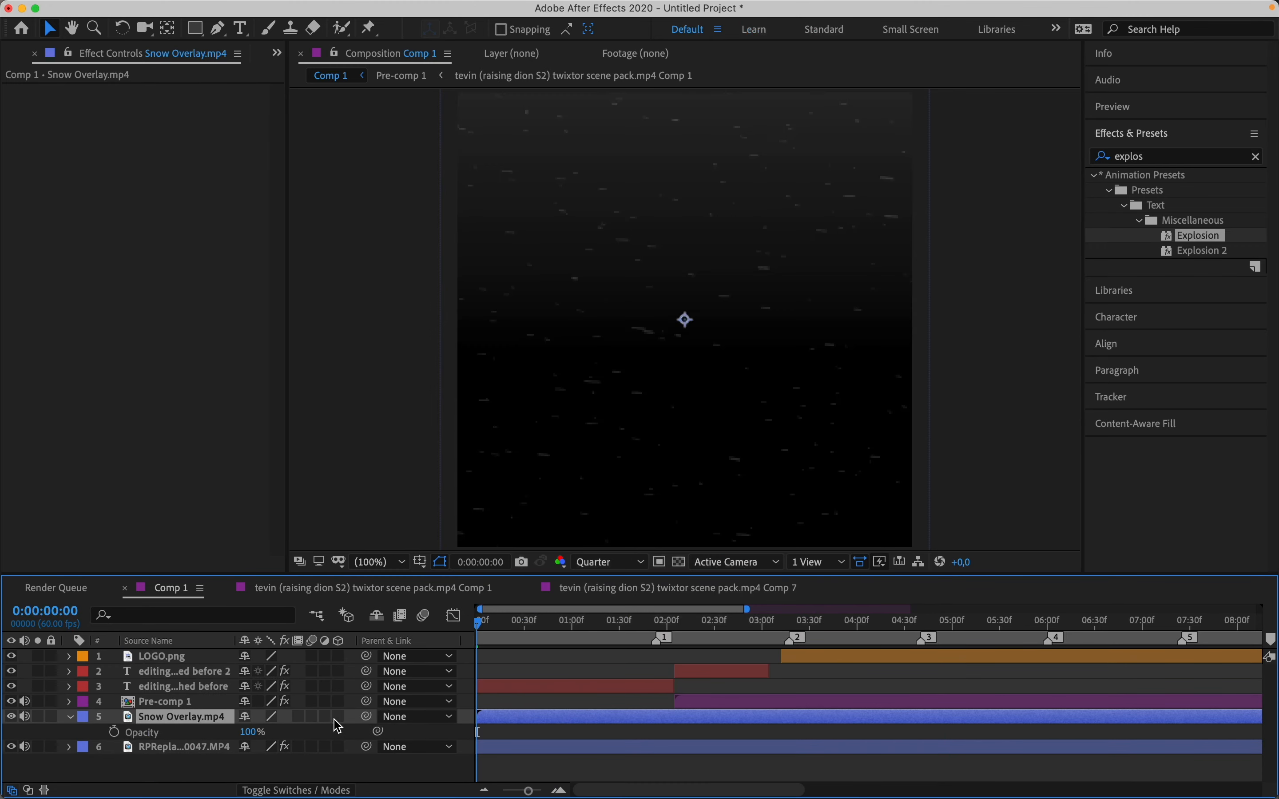
text(30)
key(Return)
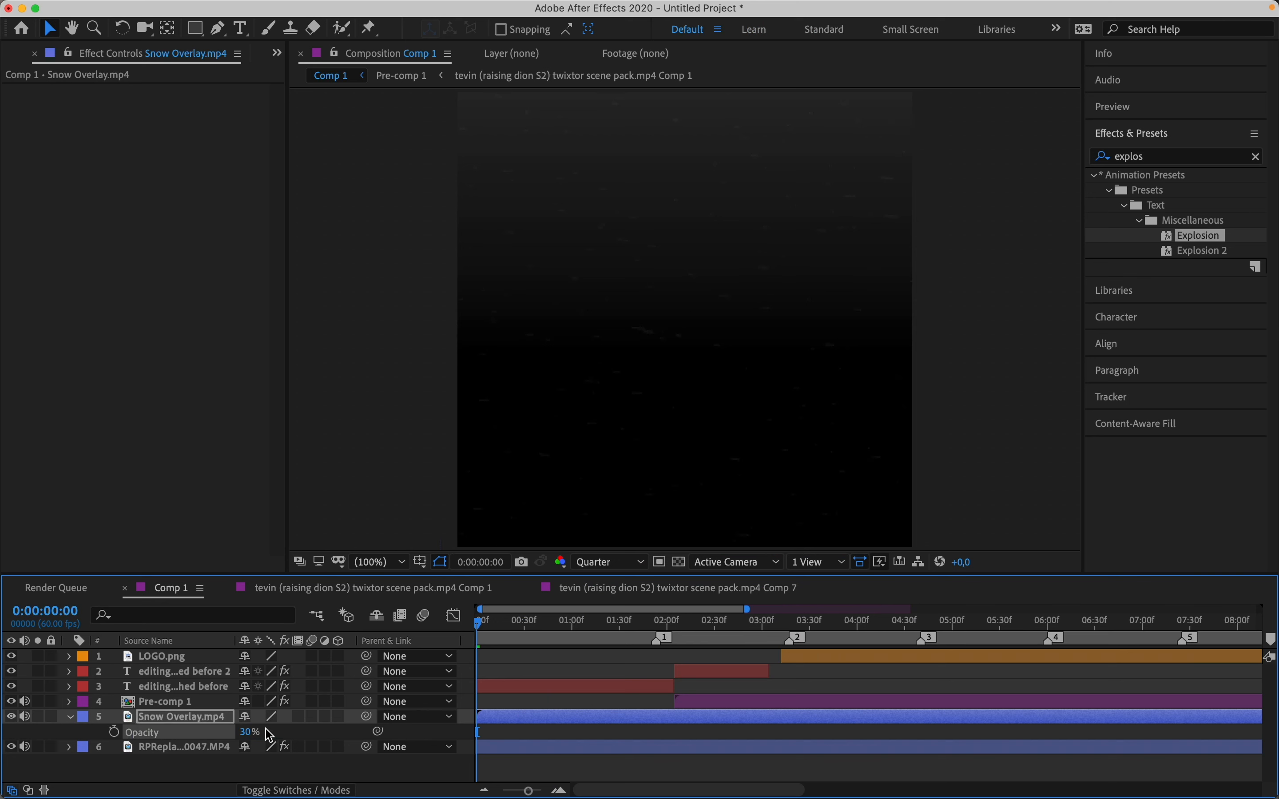
key(space)
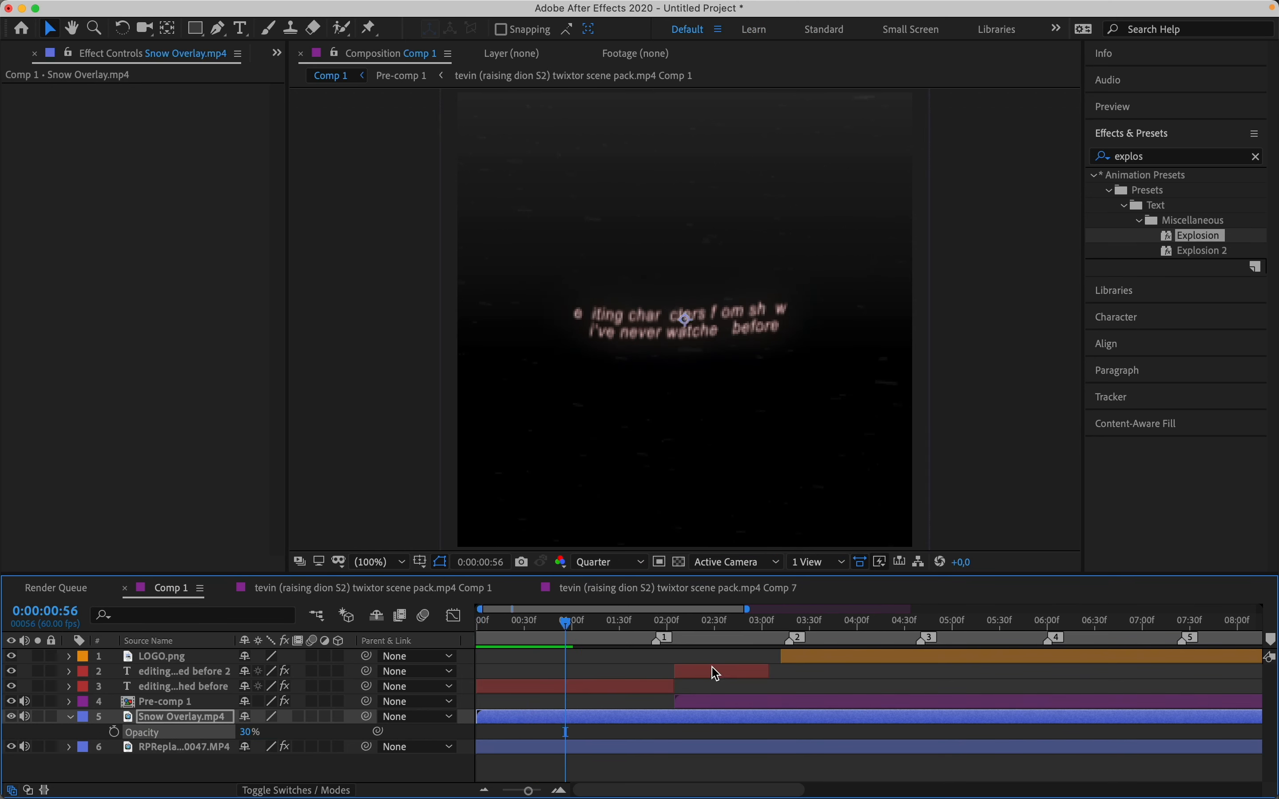
Step: Scale the LOGO.png layer down to 12%, checking it against the clip at 0:00:03:36
click(823, 661)
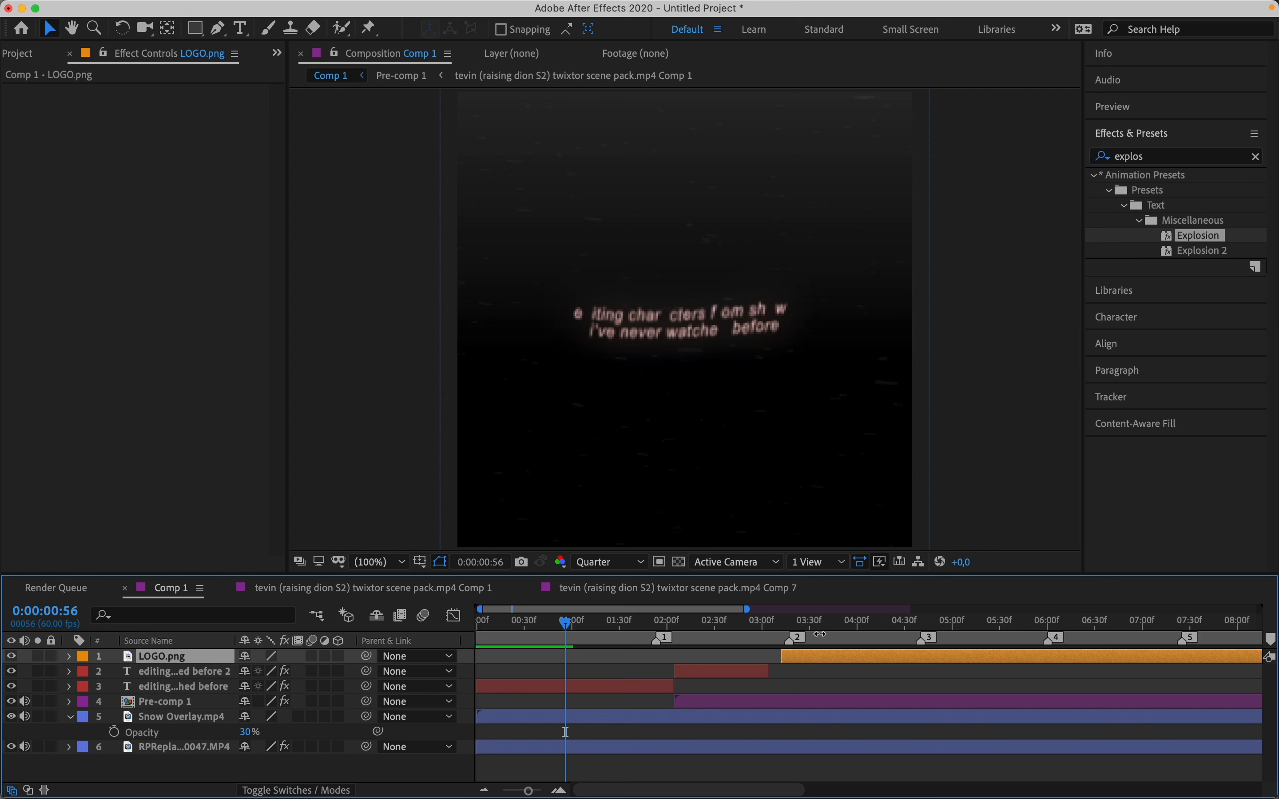
click(821, 634)
text(s)
text(1)
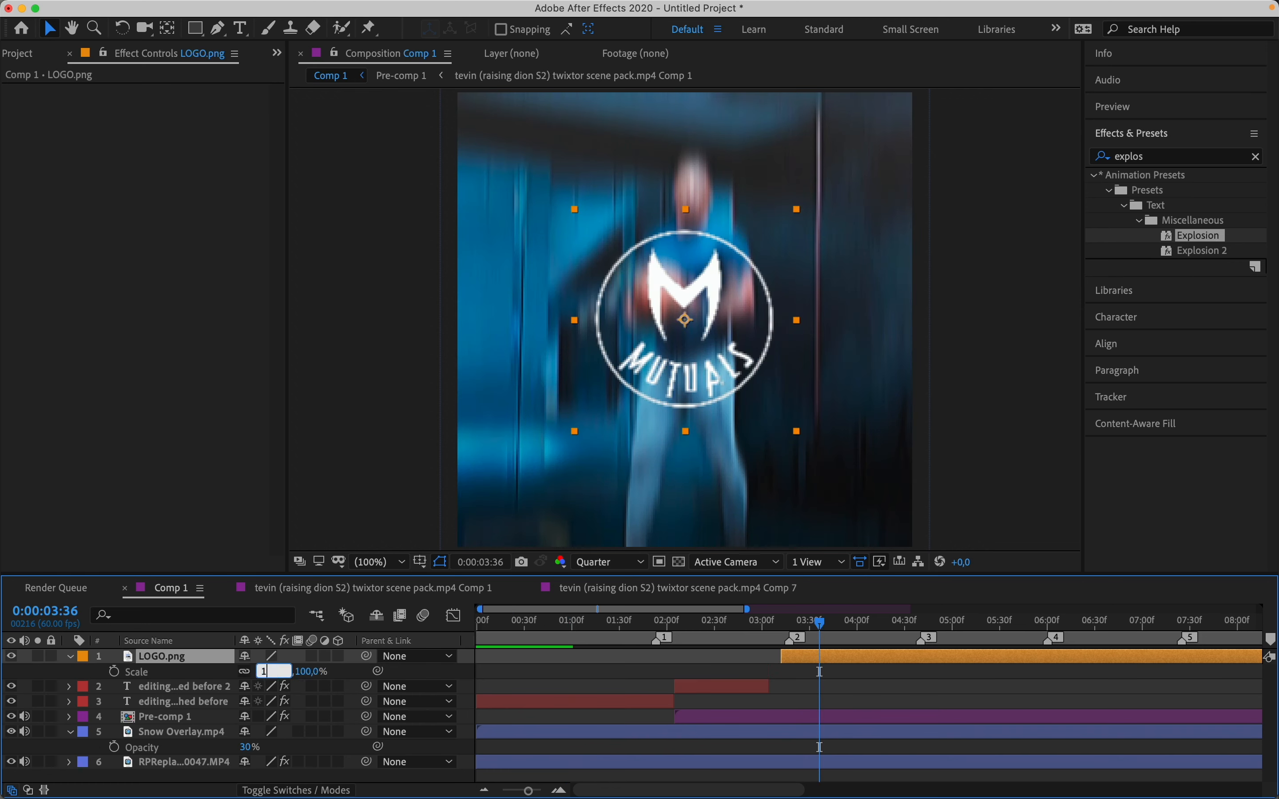
text(2)
key(Return)
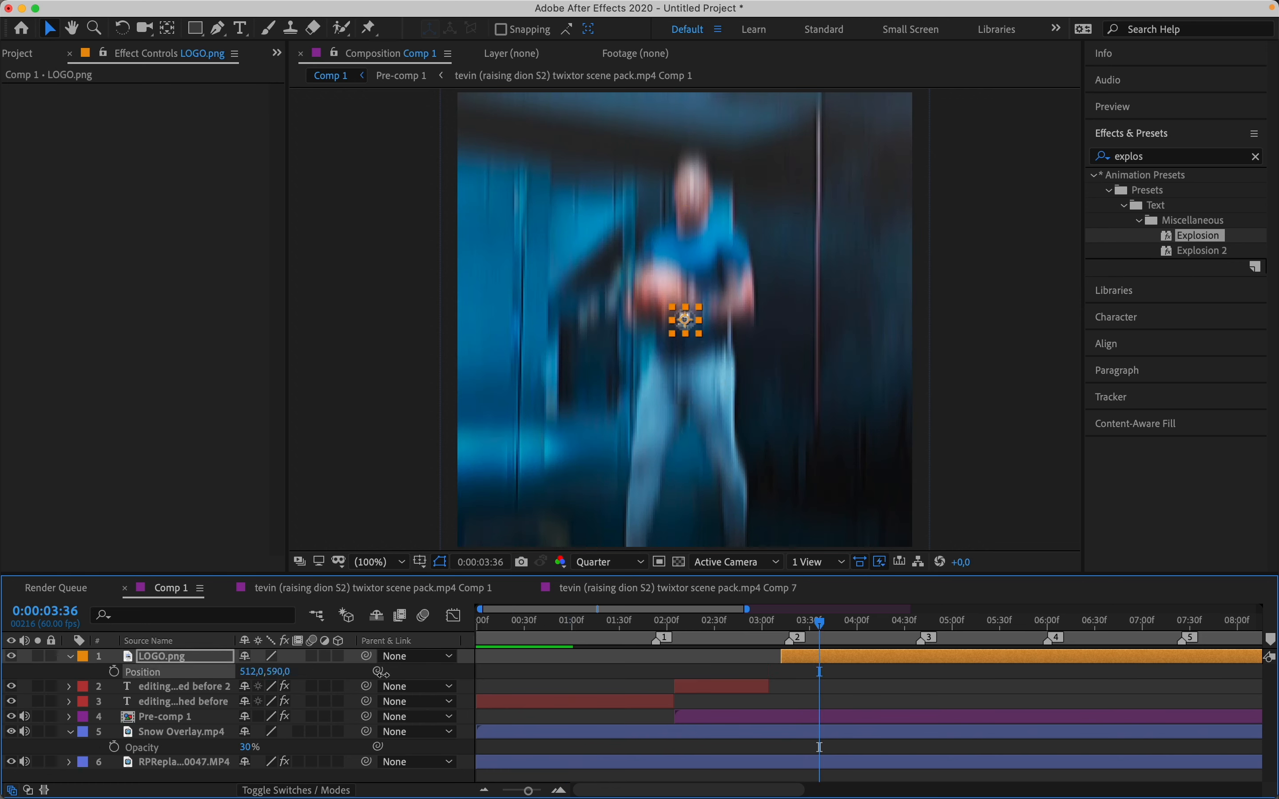
Step: Move the logo down to the lower centre of the frame, at position 512, 813
drag(384, 675, 582, 696)
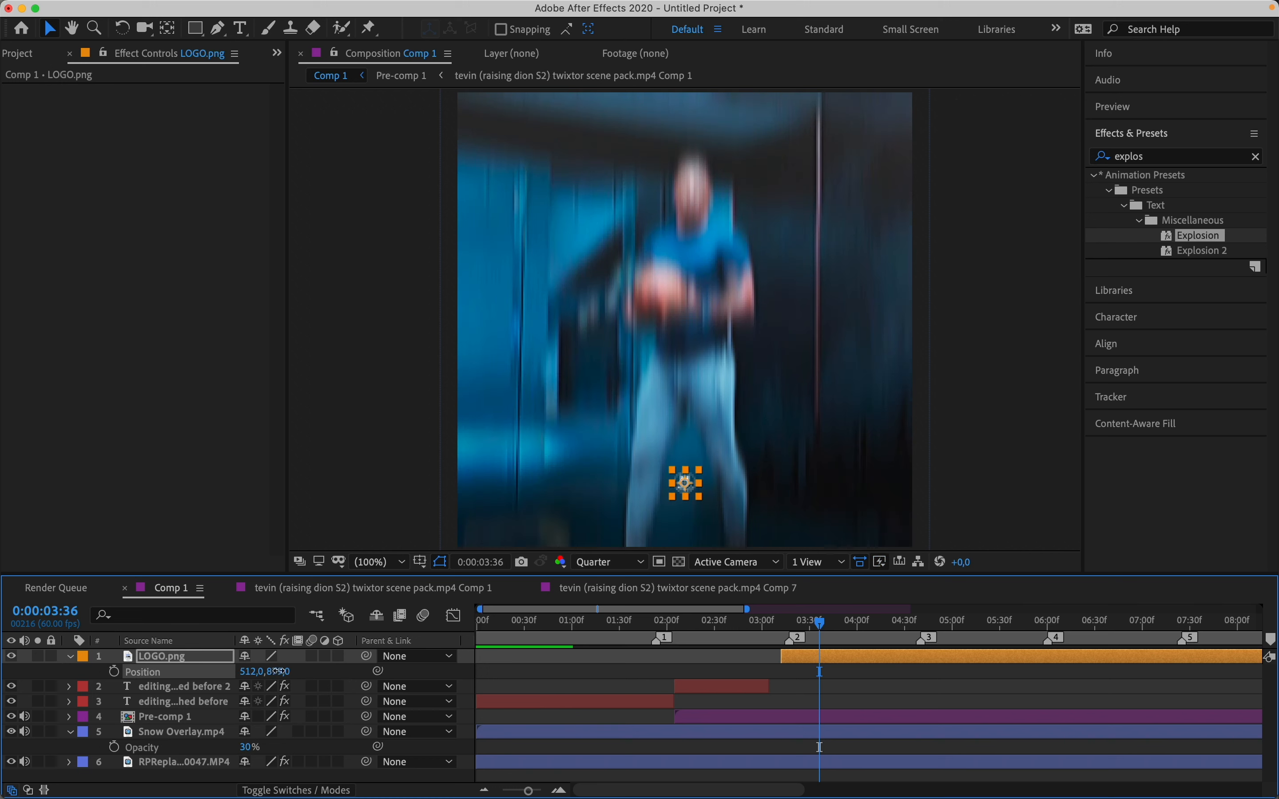
drag(280, 671, 240, 675)
click(1120, 363)
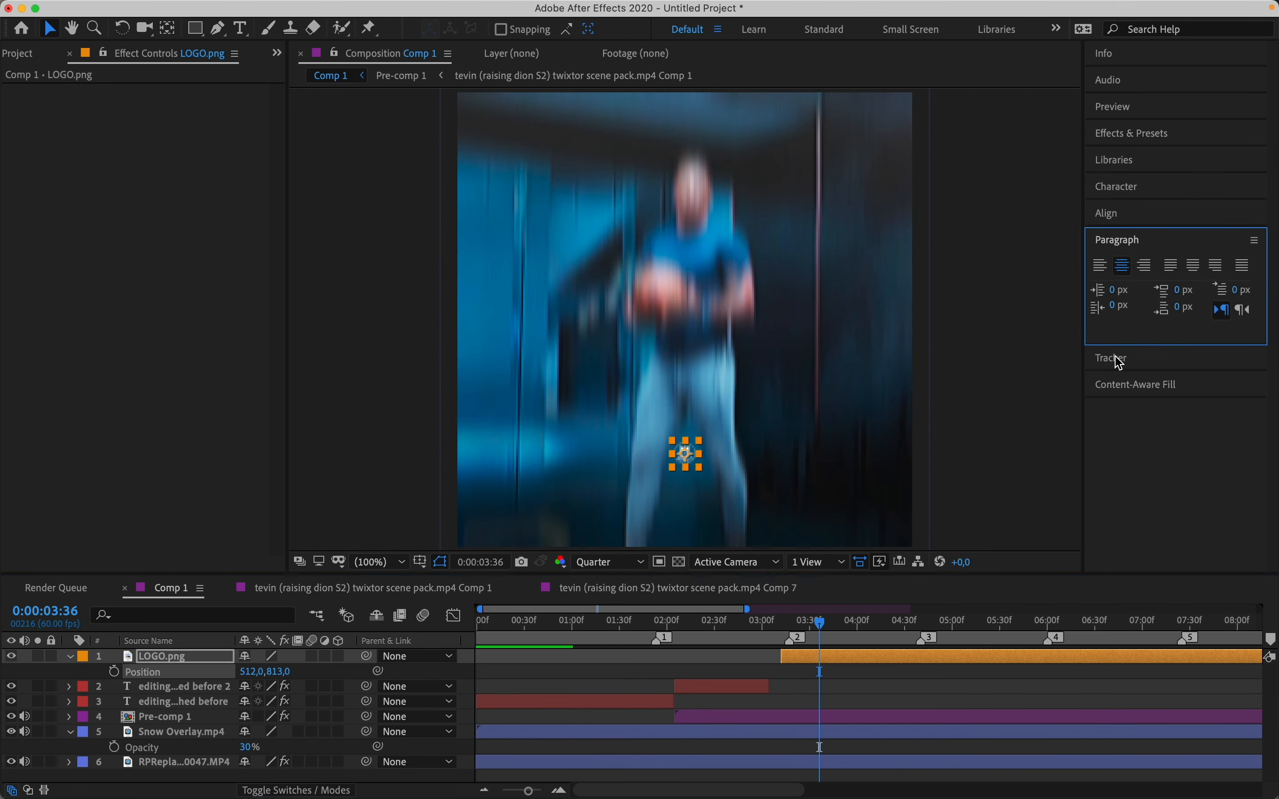
click(1119, 214)
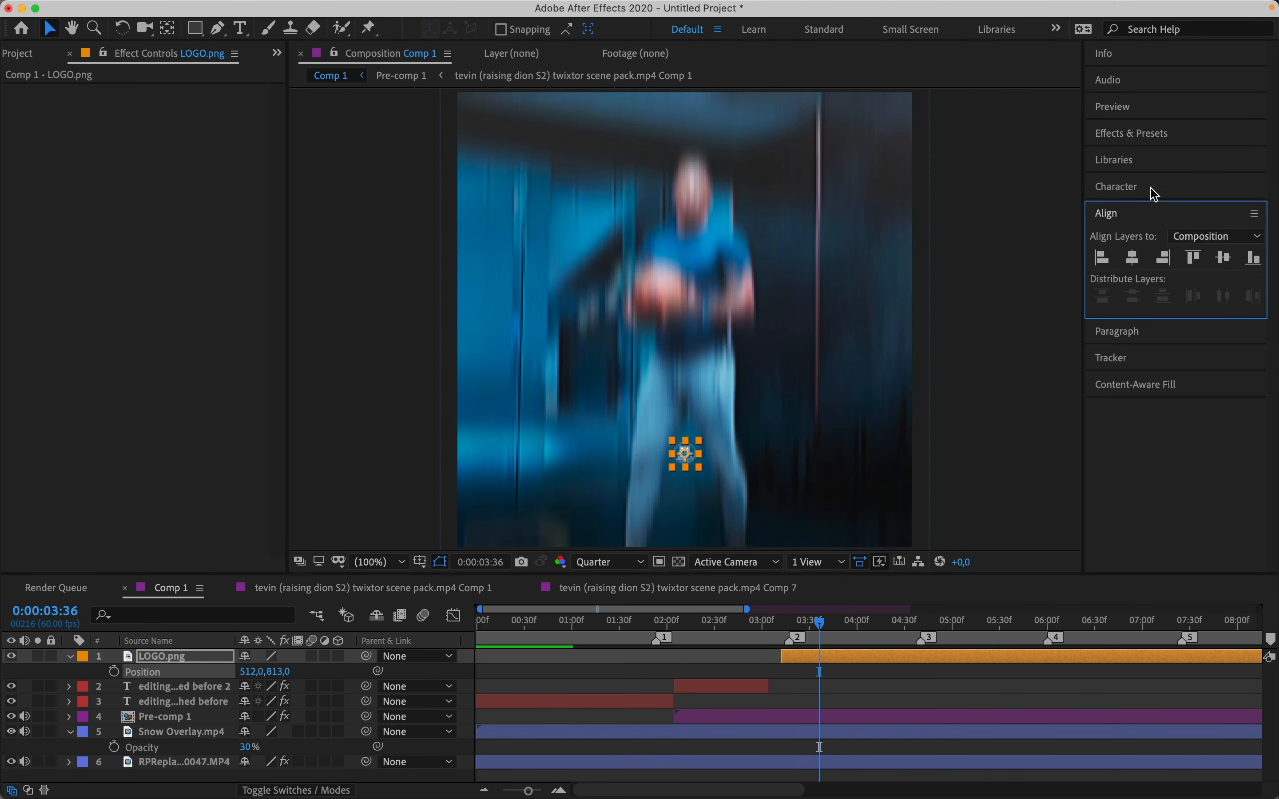
click(1152, 147)
click(1164, 158)
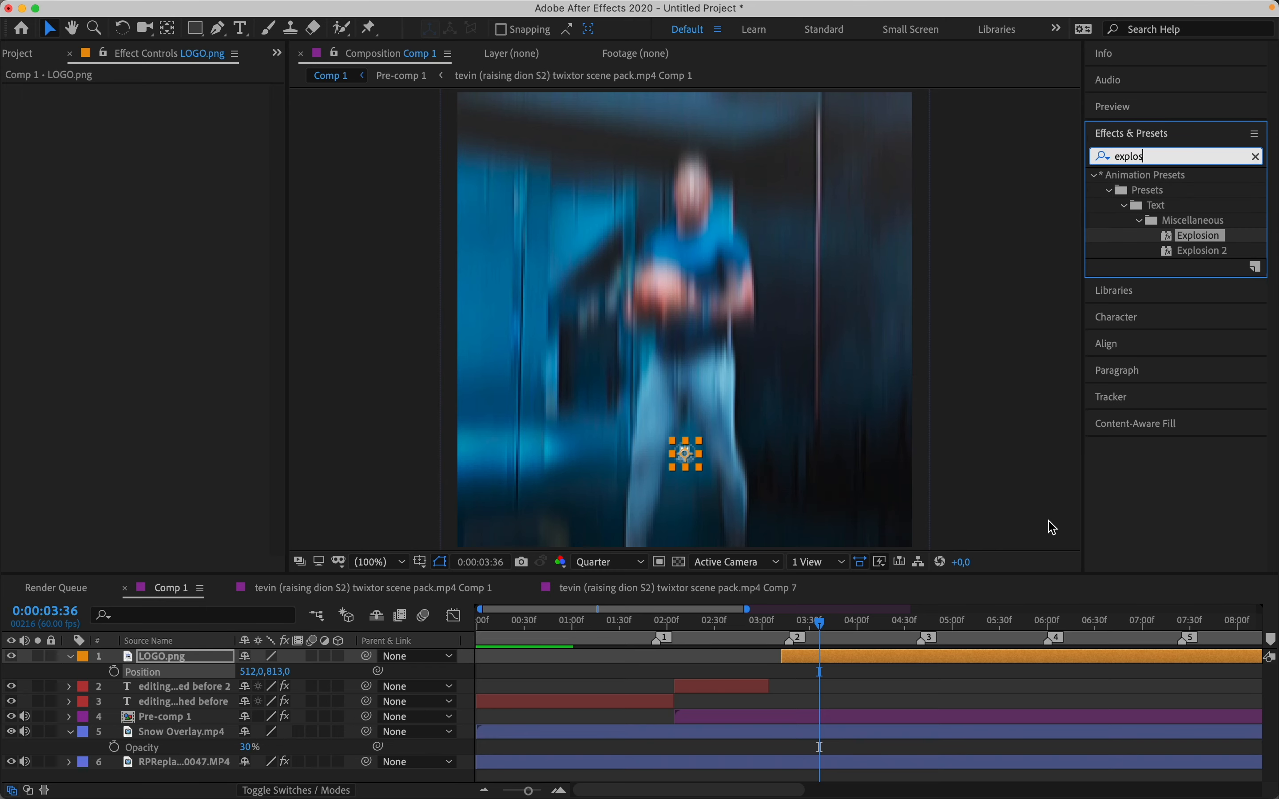
Step: Change the LOGO.png layer's blending mode to blend it into the footage and give it a Drop Shadow layer style
right_click(861, 653)
mouse_move(942, 486)
click(1126, 363)
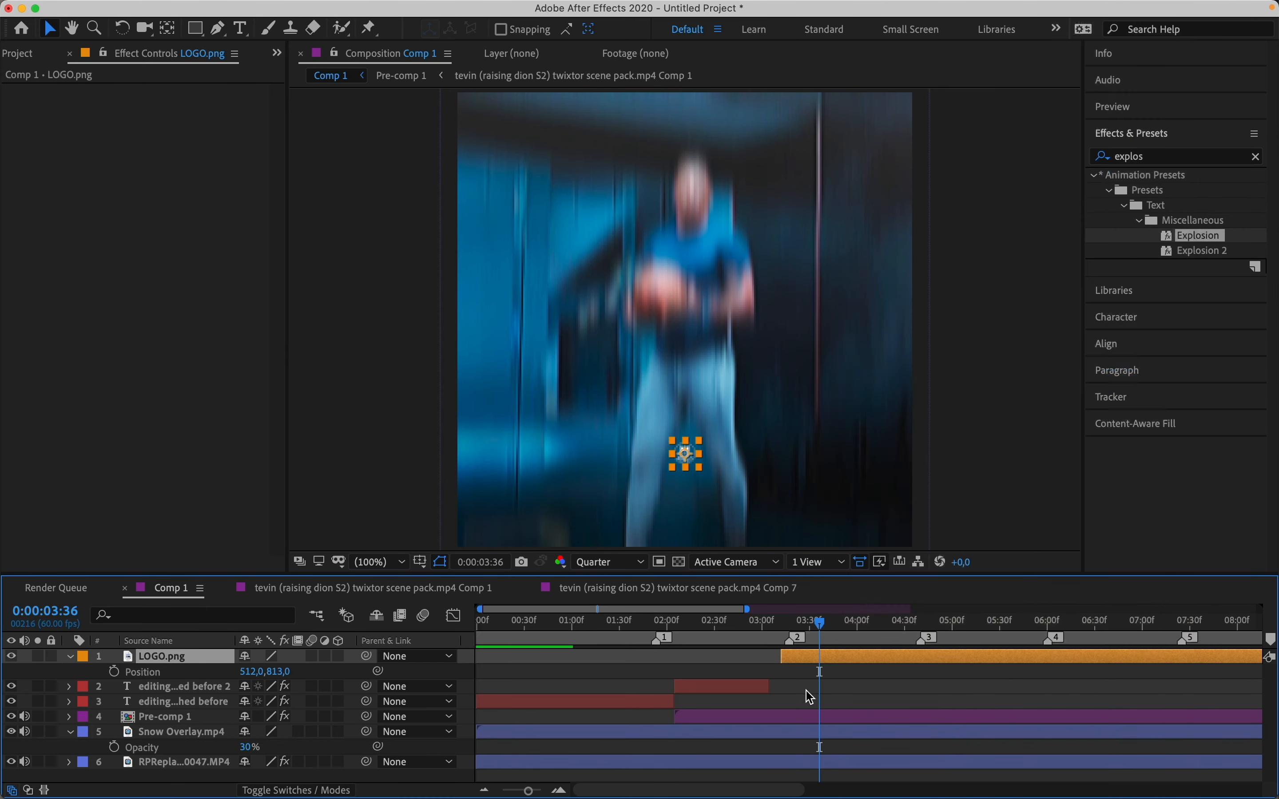
right_click(826, 657)
mouse_move(922, 508)
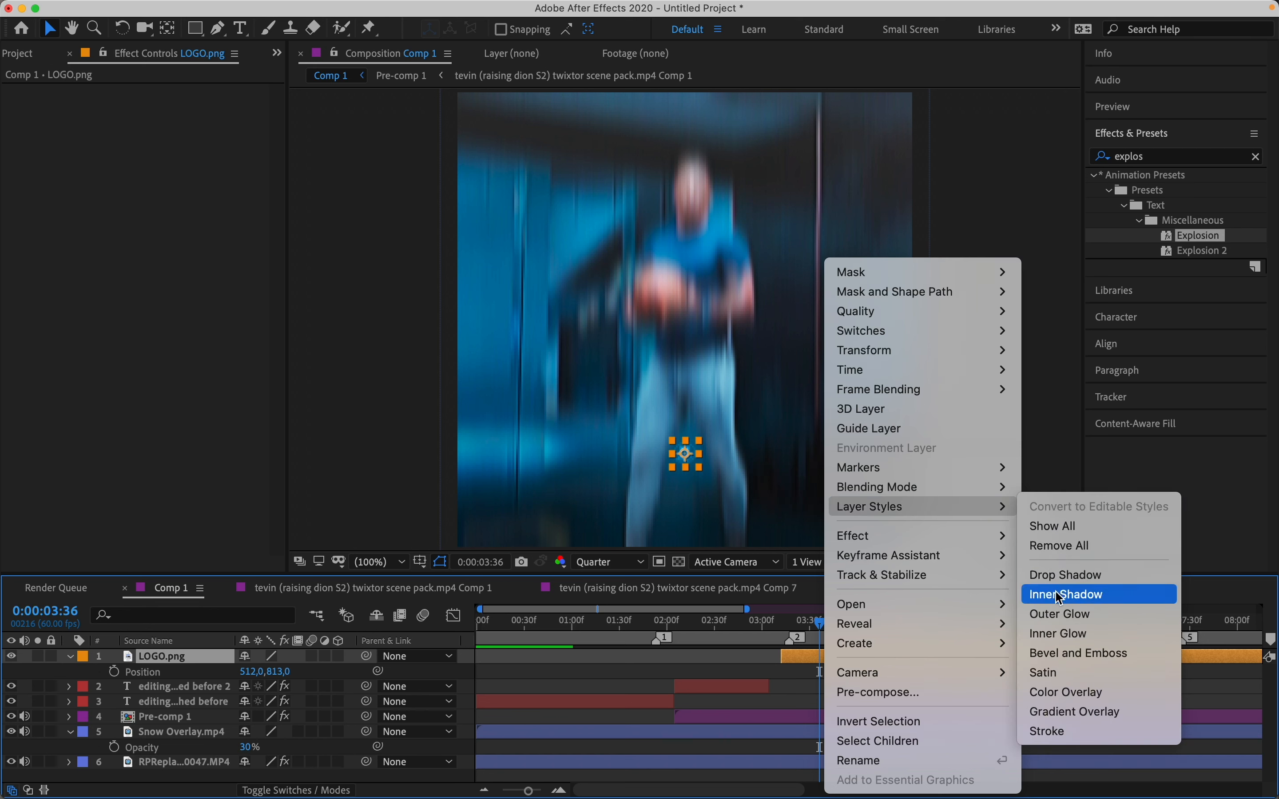
click(1056, 575)
Step: Split the Snow Overlay layer at 0:00:03:22, shift the second piece along the timeline, and play back the edit from the start
drag(742, 622, 802, 622)
scroll(809, 709, down, 1)
click(812, 750)
key(super+d)
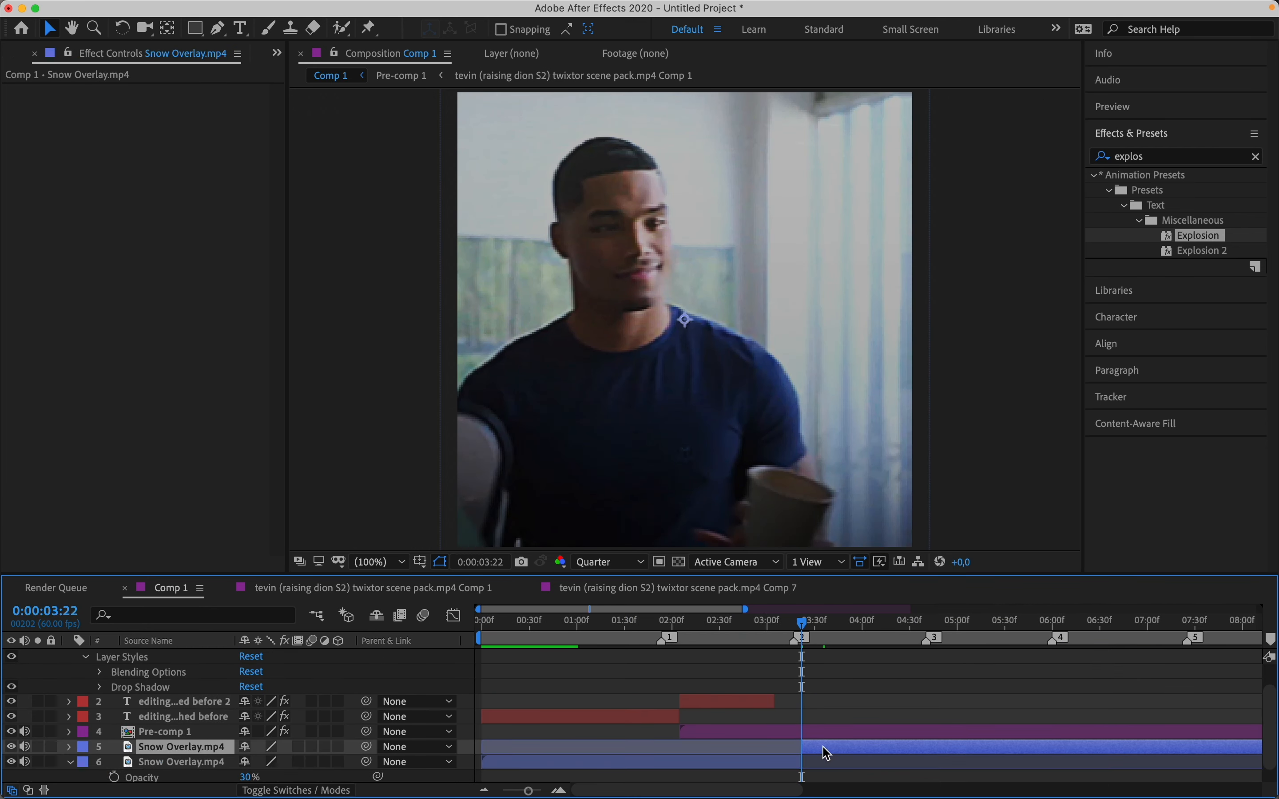
drag(823, 746, 576, 759)
drag(695, 625, 49, 641)
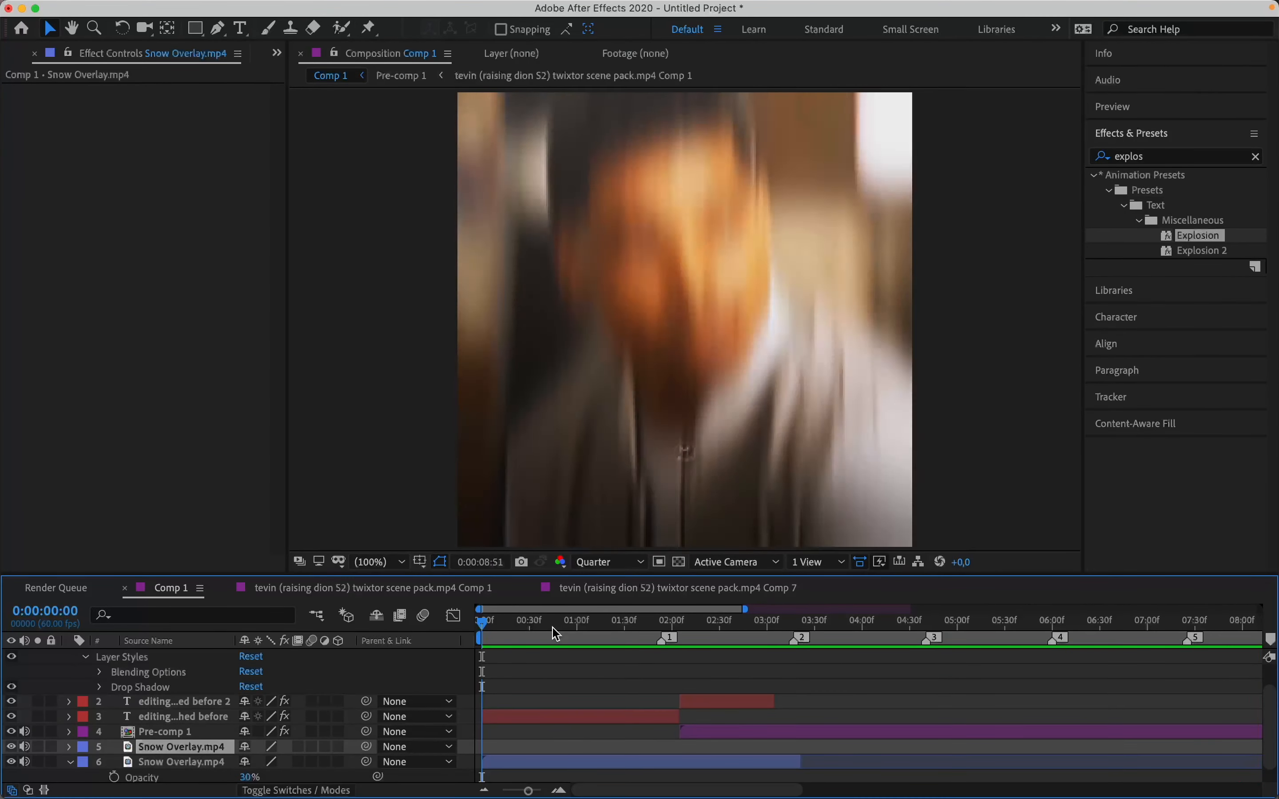
key(space)
Step: Open Comp 5 inside Pre-comp 1, set the clip's position to 368, 512, and return to Comp 1
double_click(792, 732)
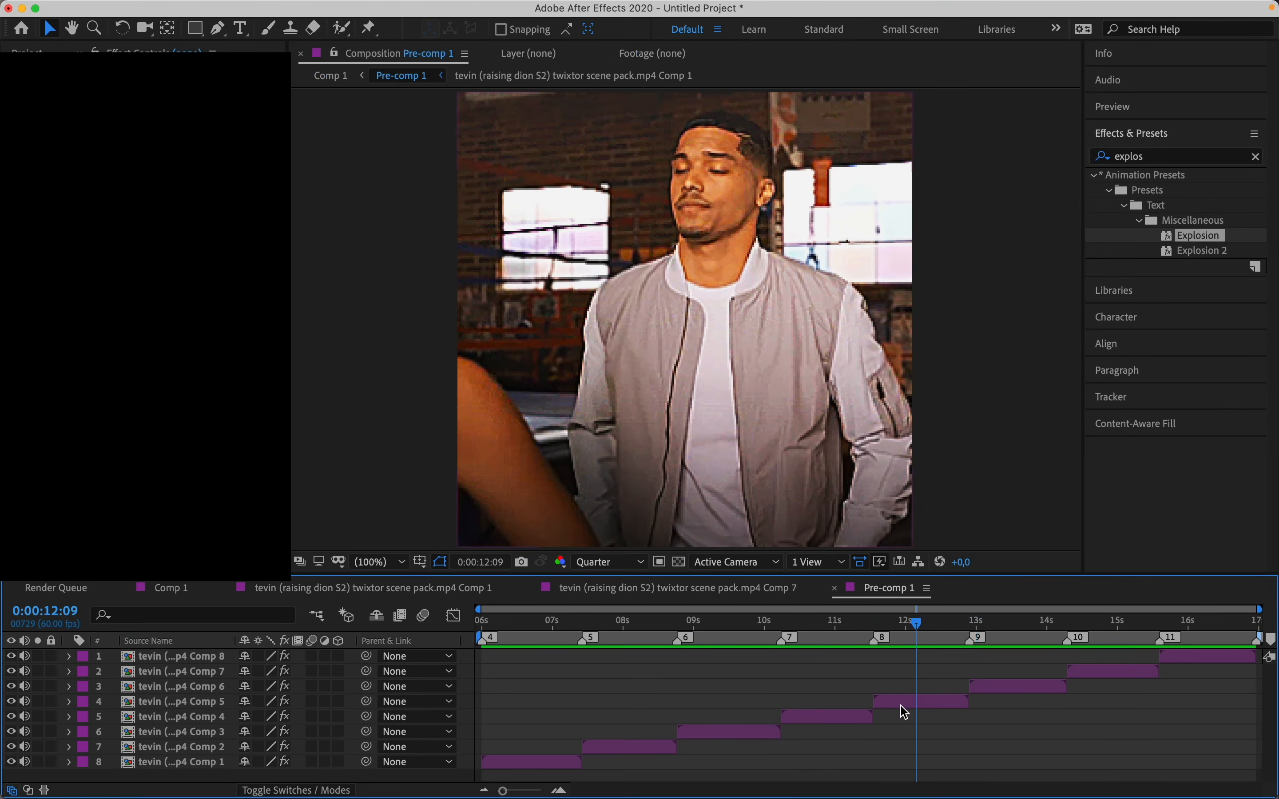
double_click(901, 708)
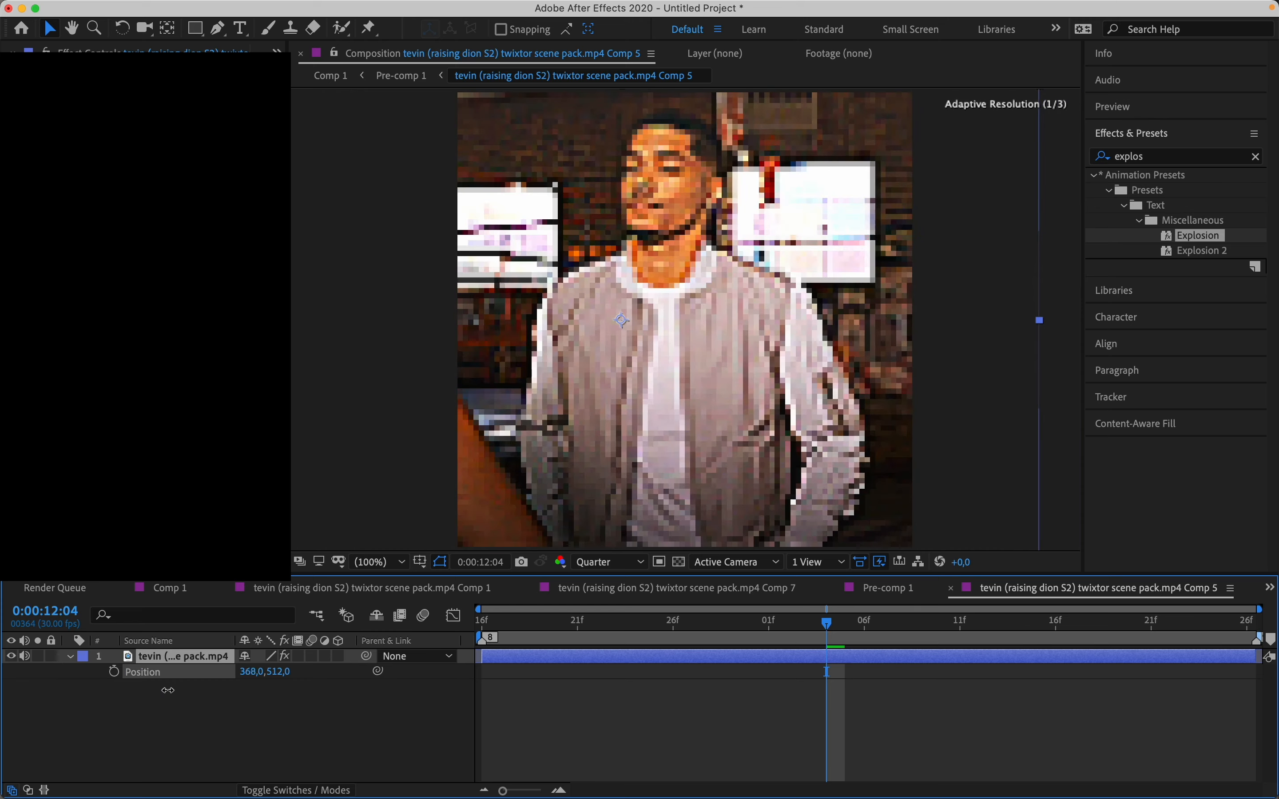
click(330, 77)
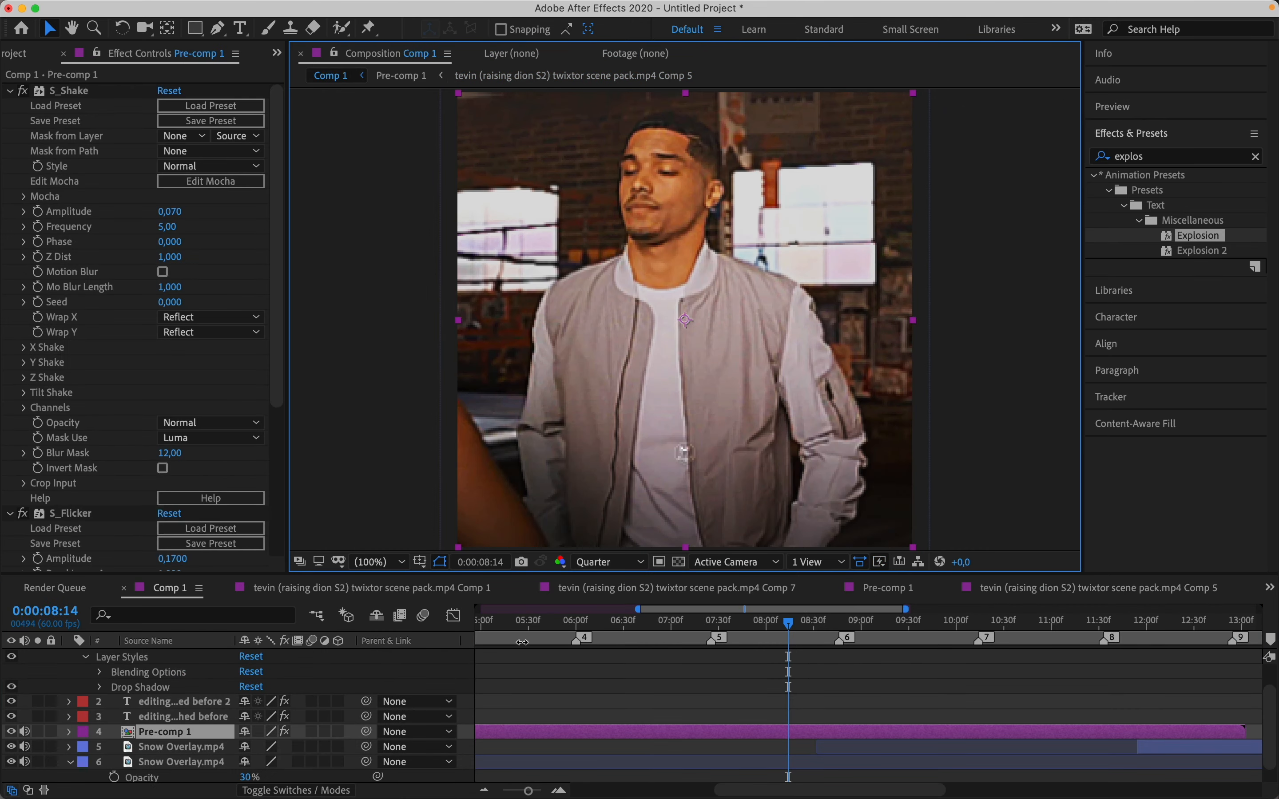
Step: Return to the start of Comp 1 and trim the composition to its work area
key(Home)
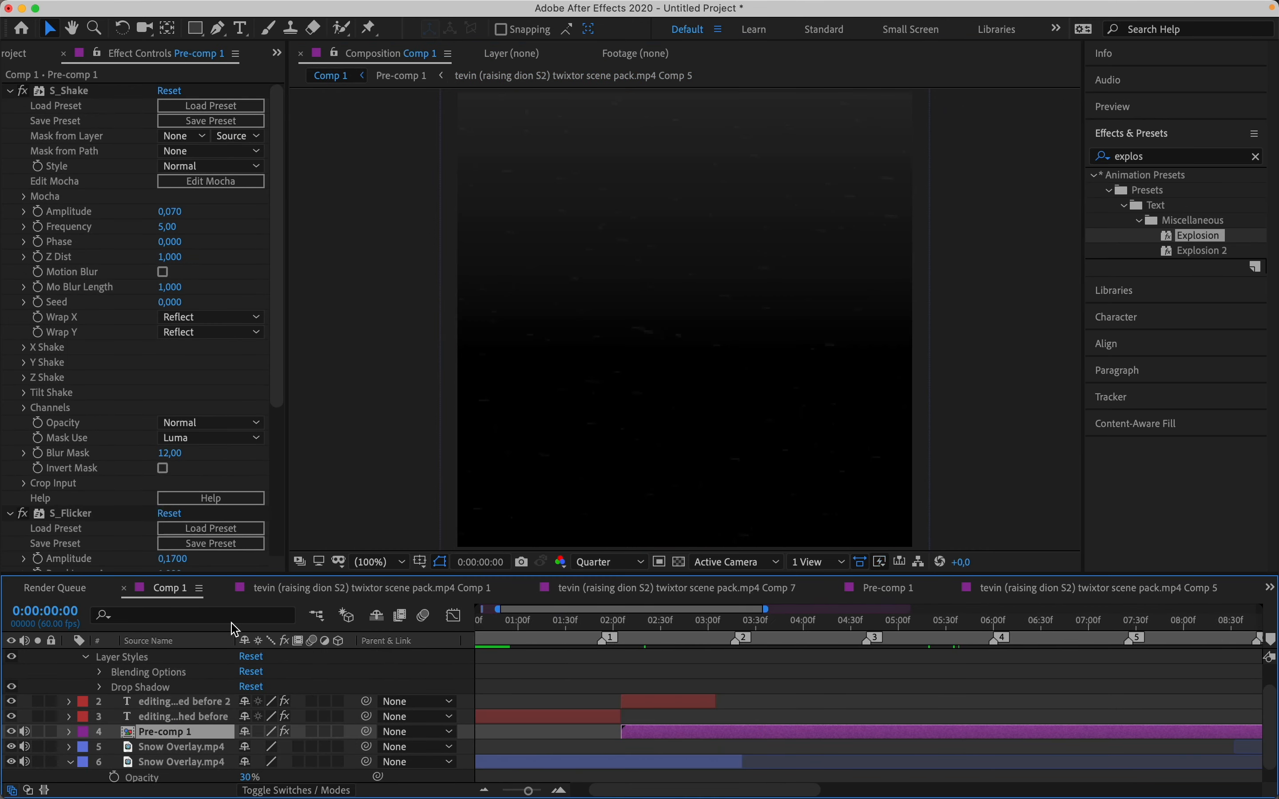
click(267, 7)
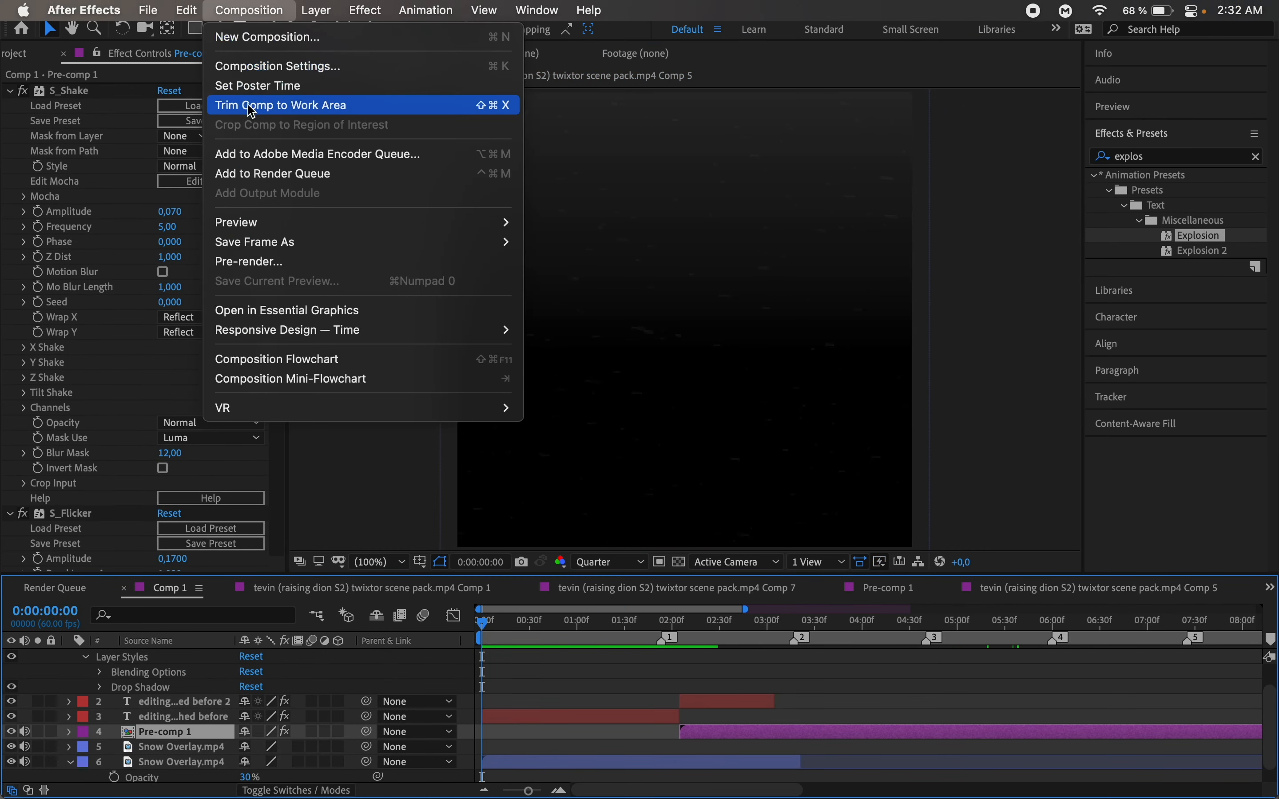